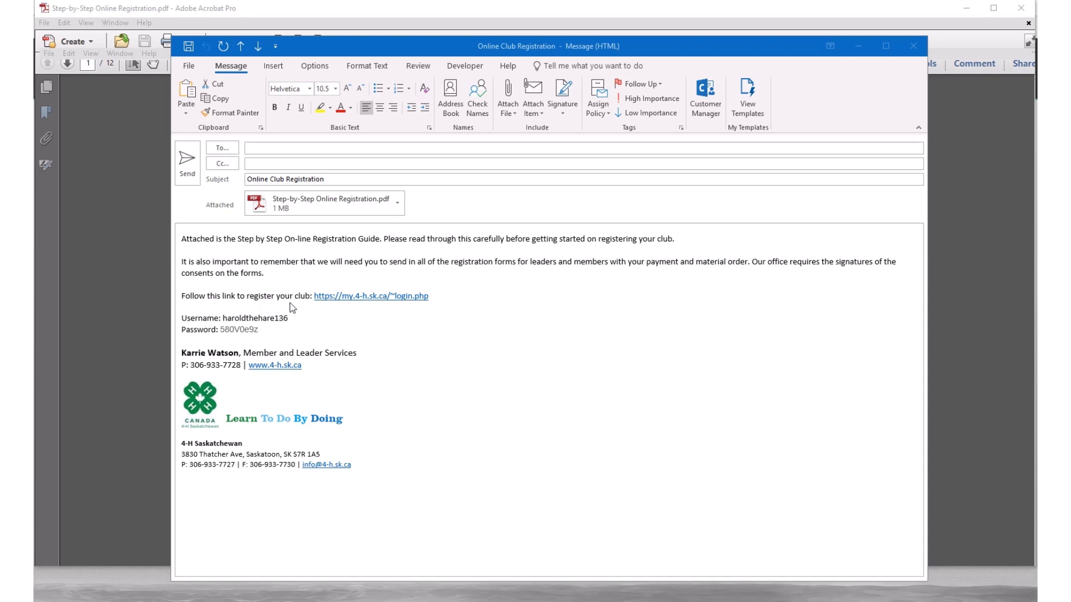
# Step: Review the registration link and emailed sign-in details, then bring up the 4-H sign-in page
pyautogui.click(446, 299)
pyautogui.moveTo(440, 298); pyautogui.dragTo(312, 296)
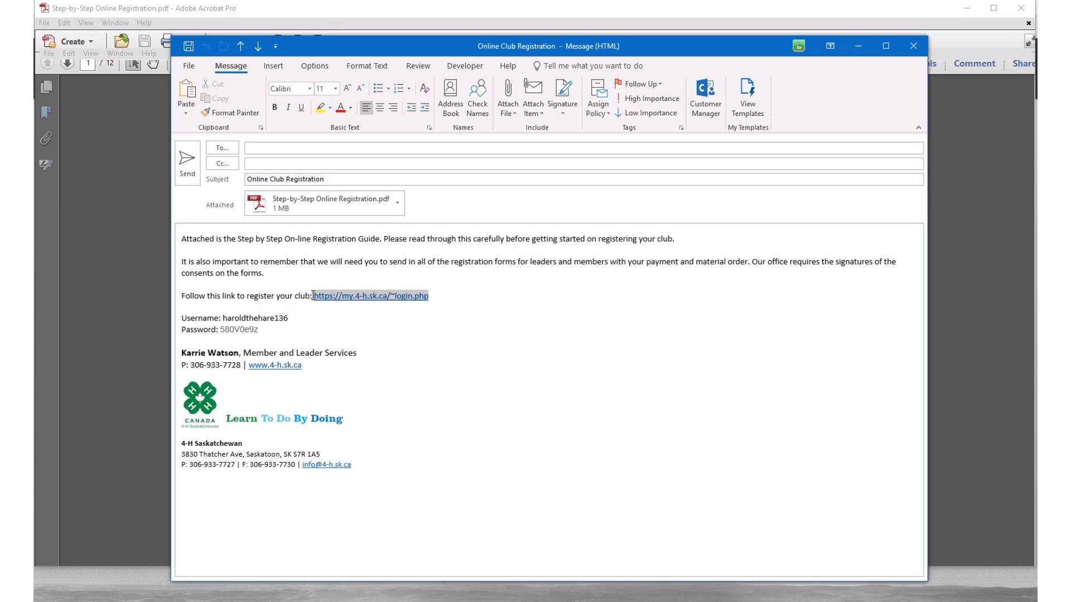
pyautogui.moveTo(295, 319); pyautogui.dragTo(220, 330)
pyautogui.click(257, 331)
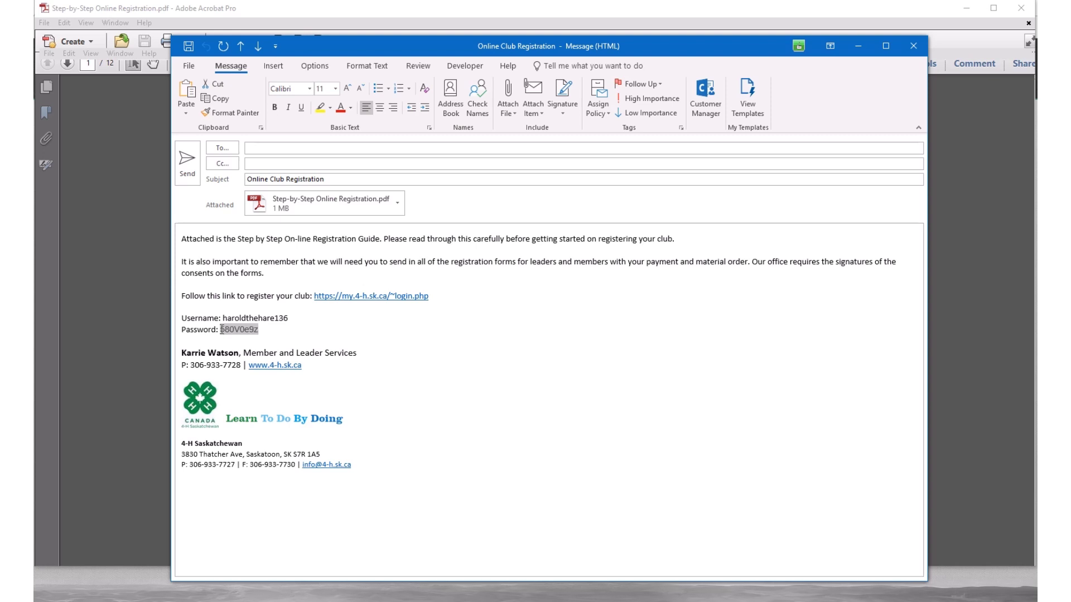
pyautogui.click(357, 337)
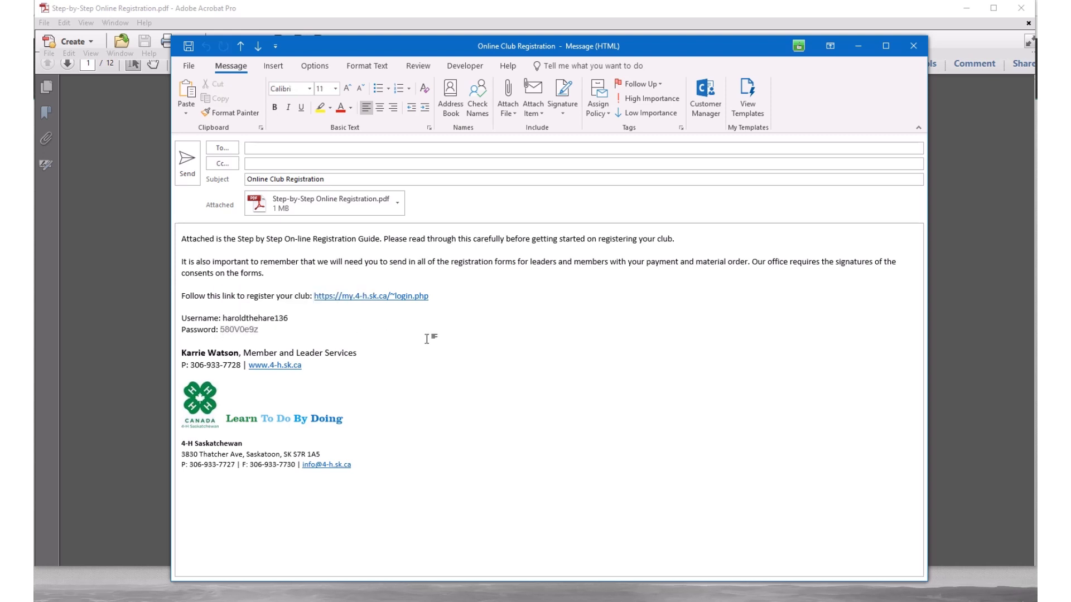
pyautogui.moveTo(429, 297); pyautogui.dragTo(314, 298)
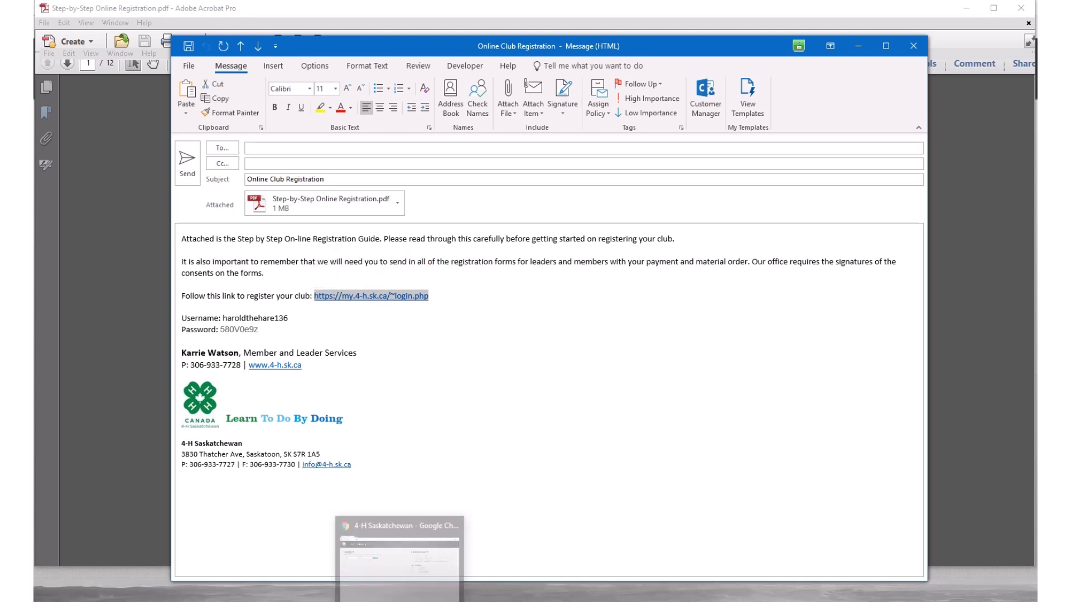
pyautogui.click(388, 519)
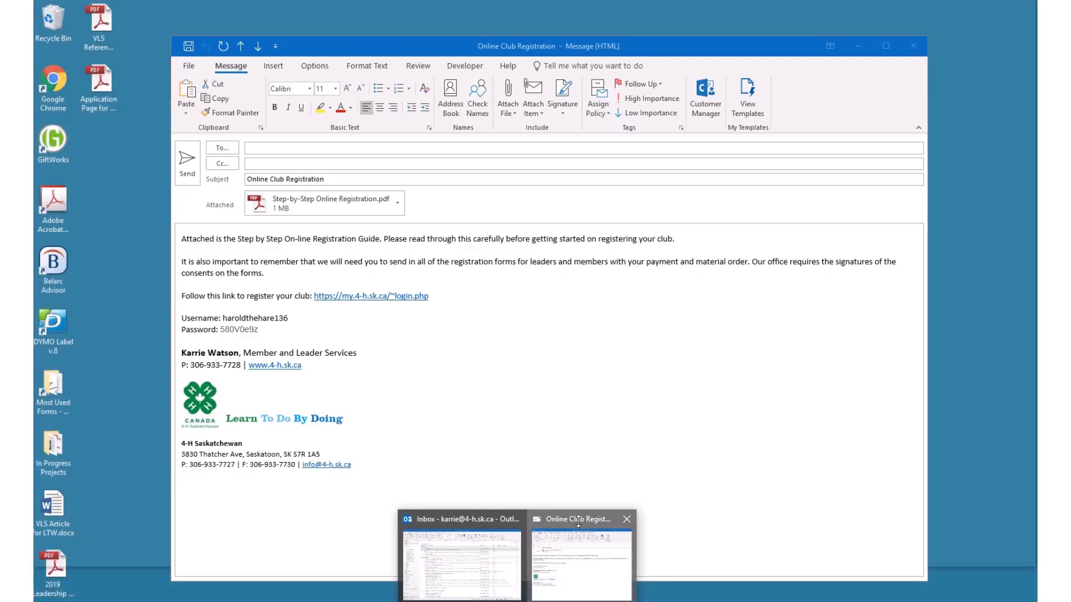
# Step: Copy the emailed username into the sign-in page's Username field
pyautogui.click(578, 522)
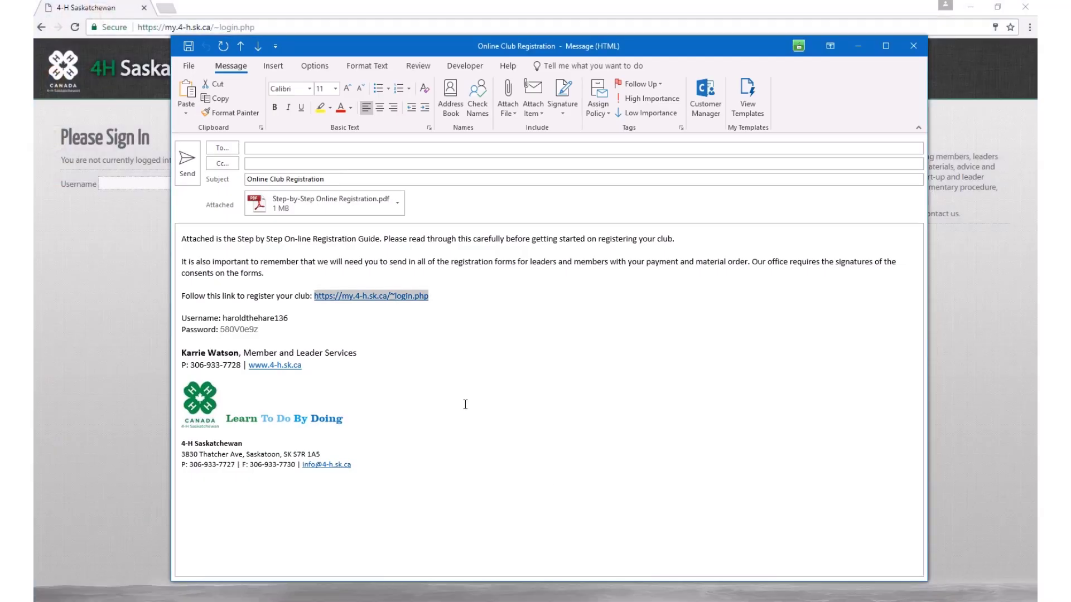
pyautogui.moveTo(289, 318); pyautogui.dragTo(223, 318)
pyautogui.hotkey('ctrl', 'c')
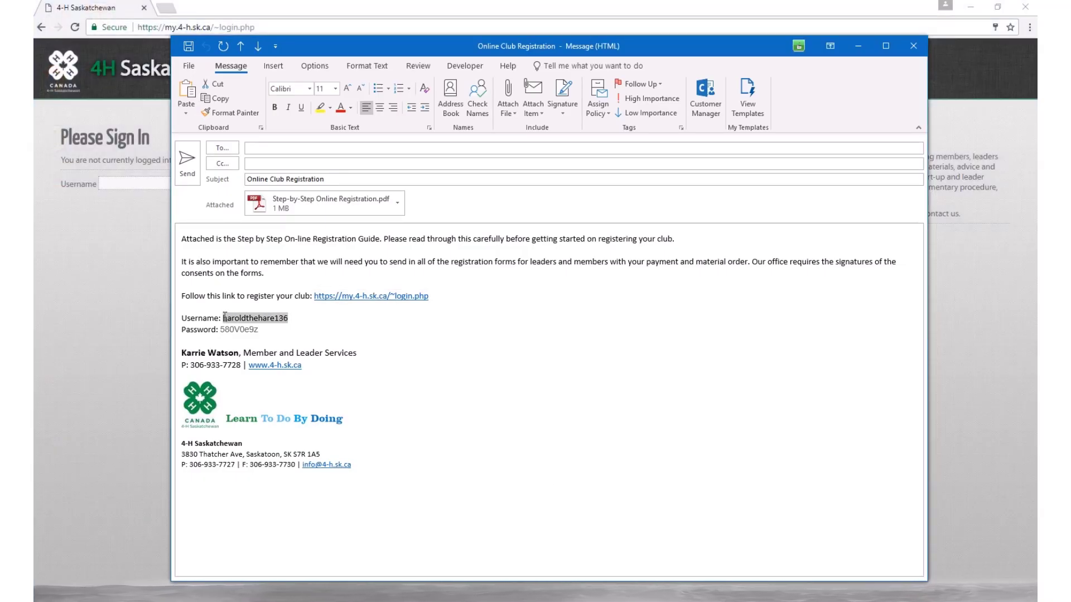
pyautogui.rightClick(226, 316)
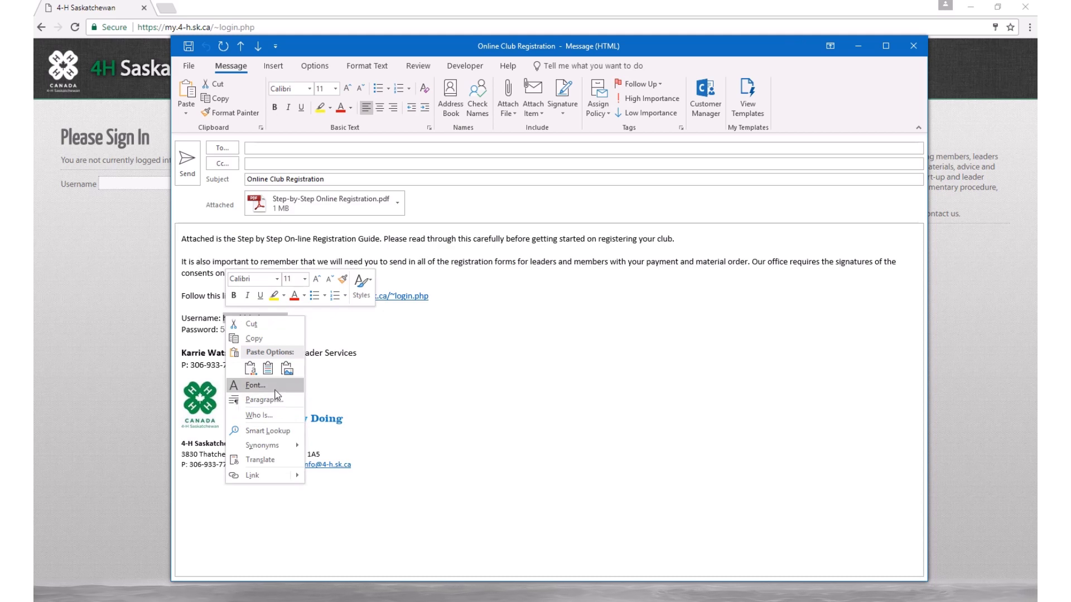
pyautogui.click(254, 338)
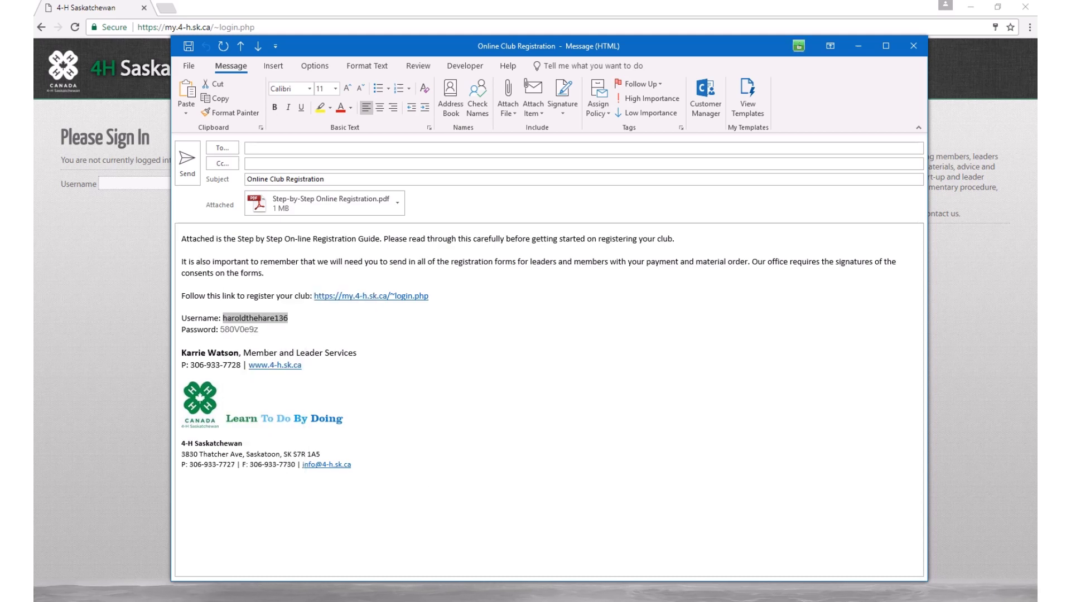
pyautogui.click(149, 173)
pyautogui.click(139, 184)
pyautogui.rightClick(139, 186)
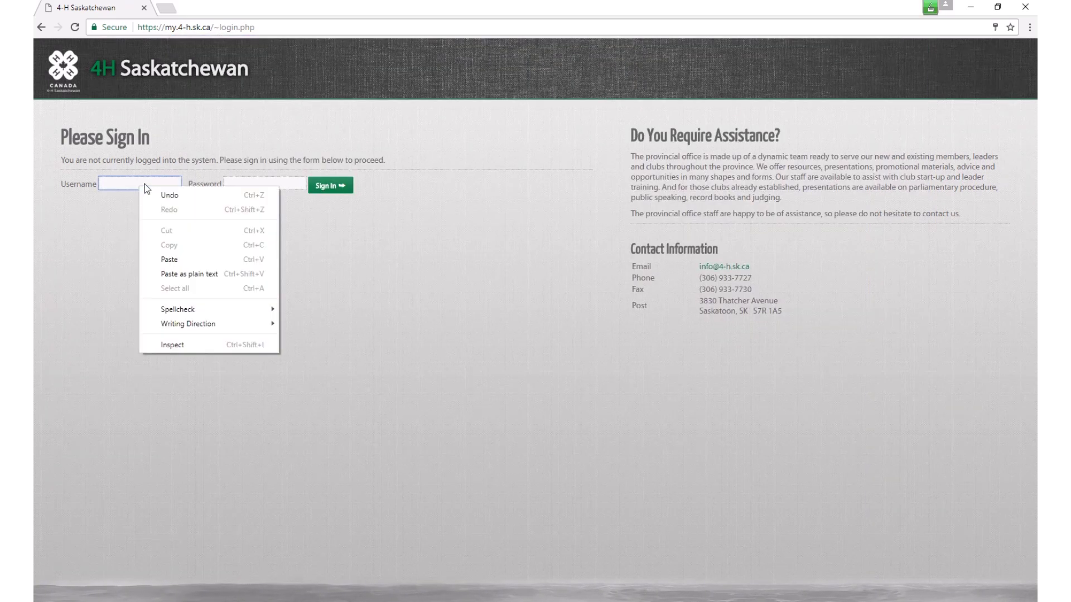
pyautogui.click(169, 260)
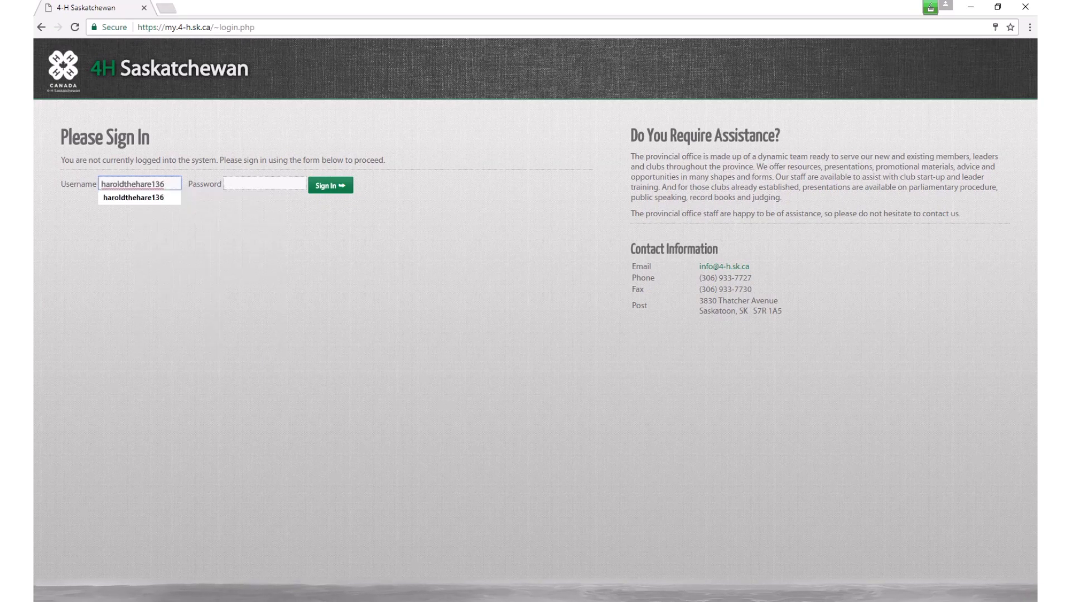
# Step: Paste the emailed password into the Password field, sign in, and bring up the guide PDF
pyautogui.moveTo(544, 594)
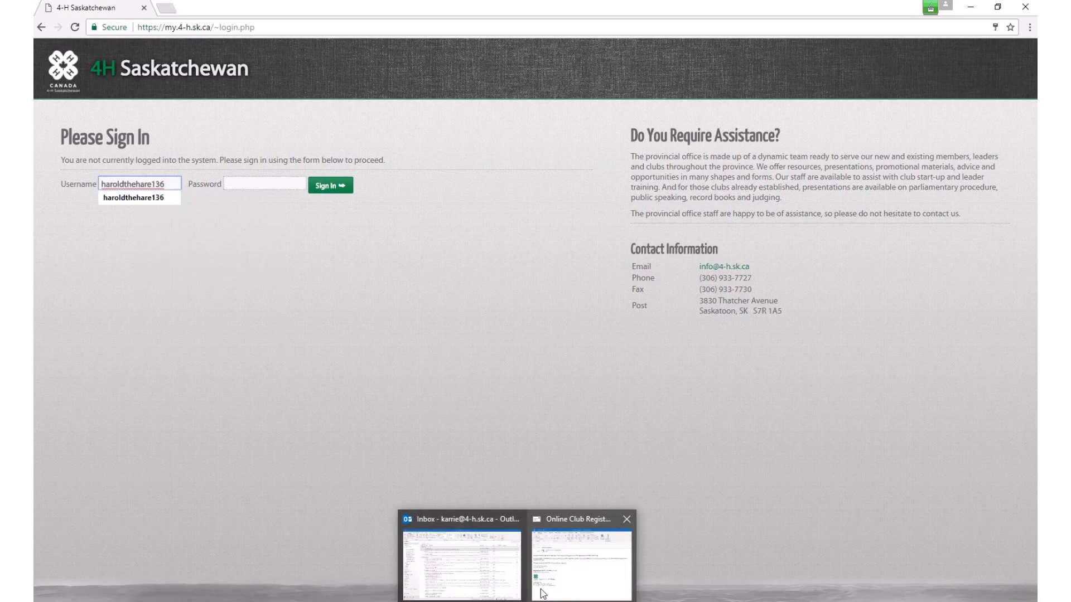
pyautogui.click(580, 532)
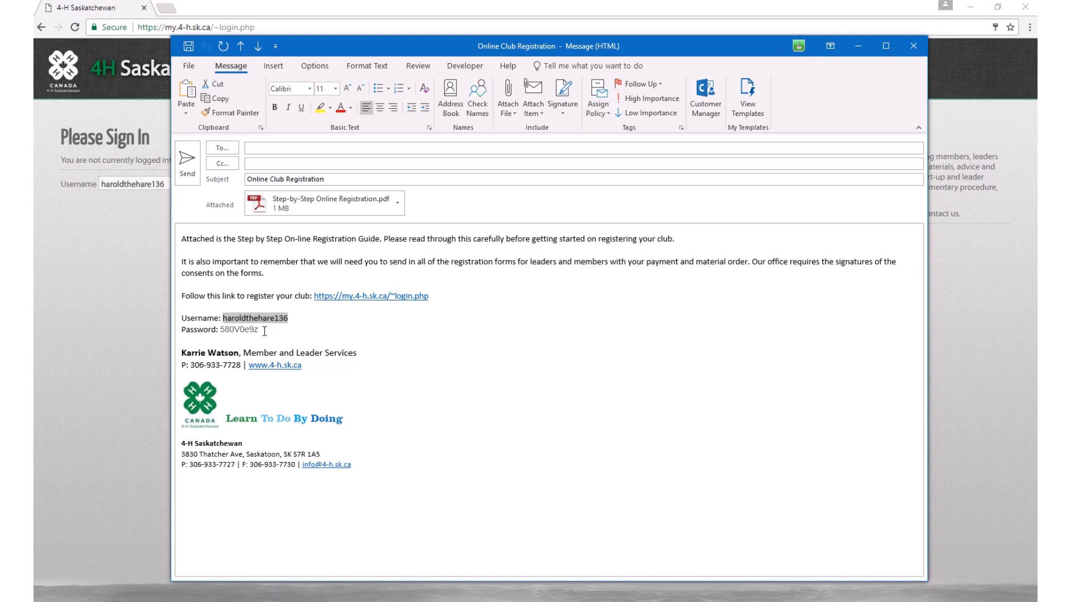
pyautogui.moveTo(261, 330); pyautogui.dragTo(221, 331)
pyautogui.click(227, 332)
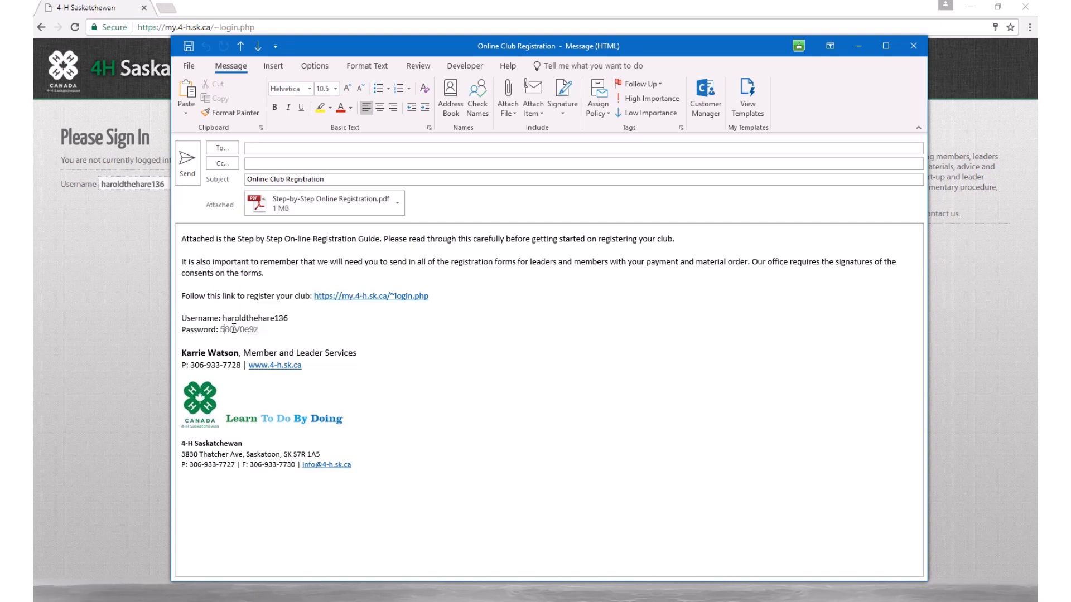
pyautogui.doubleClick(232, 331)
pyautogui.rightClick(232, 330)
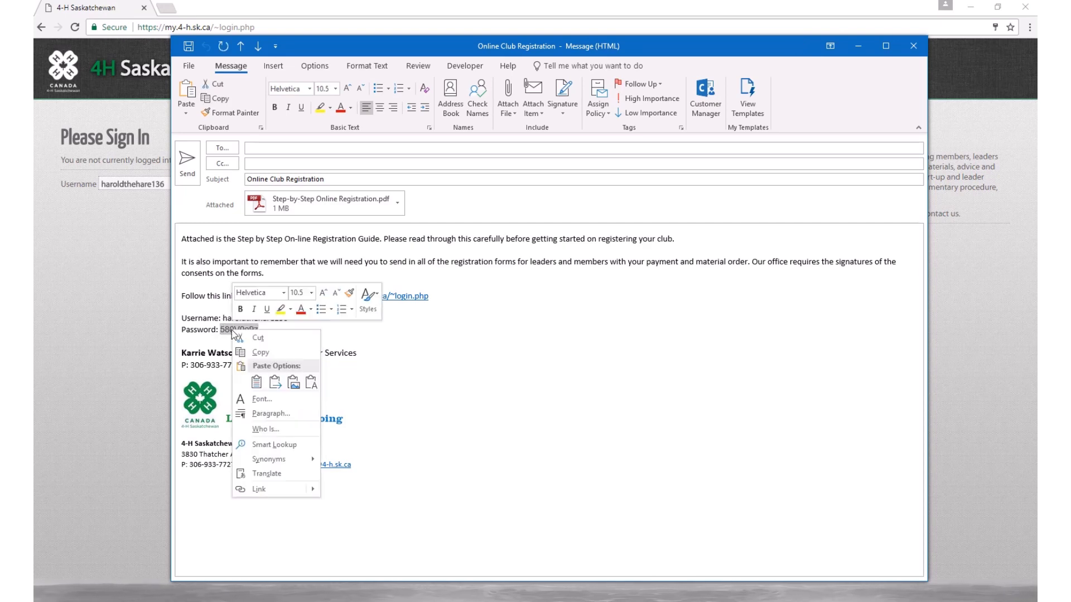
pyautogui.click(248, 343)
pyautogui.hotkey('alt', 'Tab')
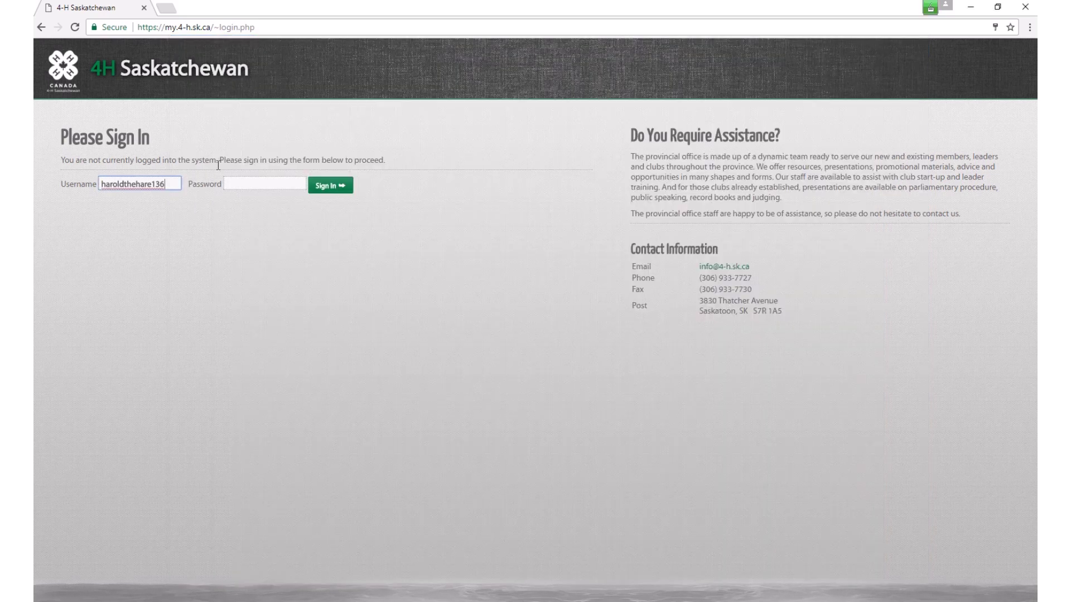
pyautogui.click(237, 185)
pyautogui.rightClick(236, 182)
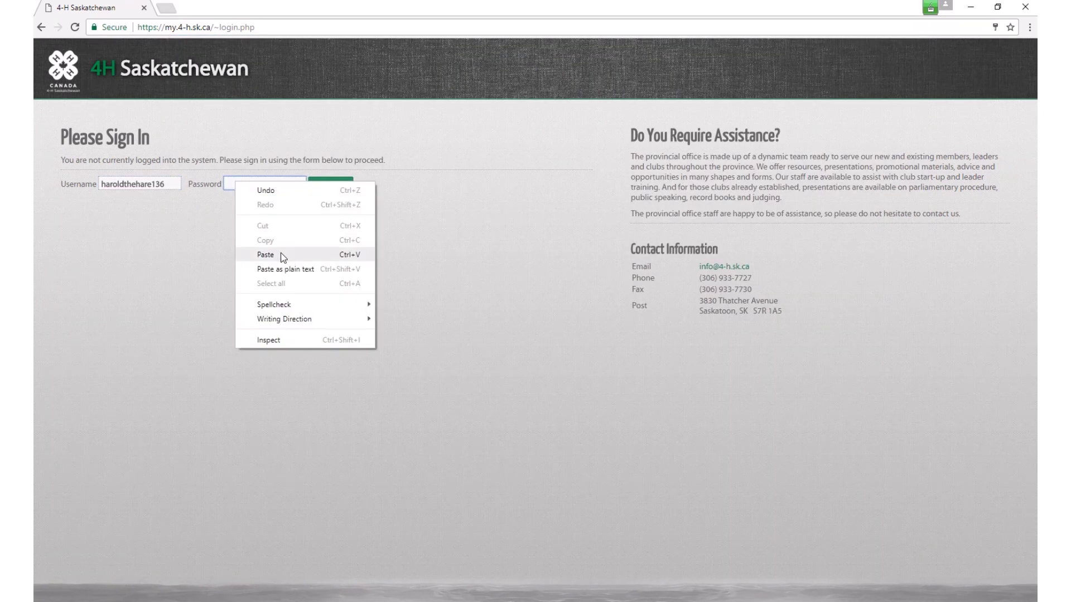
pyautogui.click(266, 255)
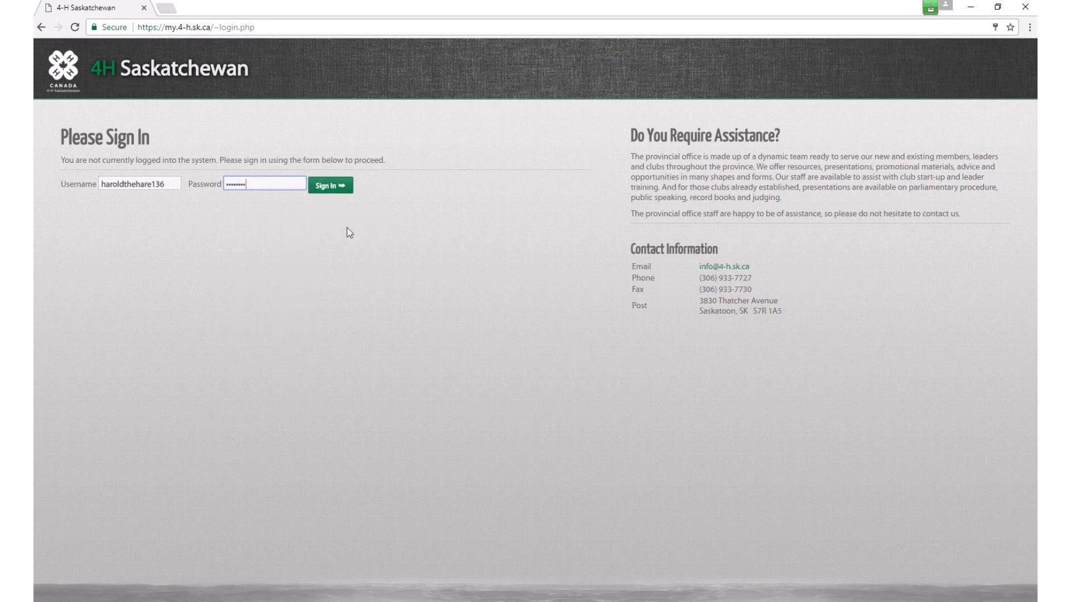
pyautogui.click(337, 189)
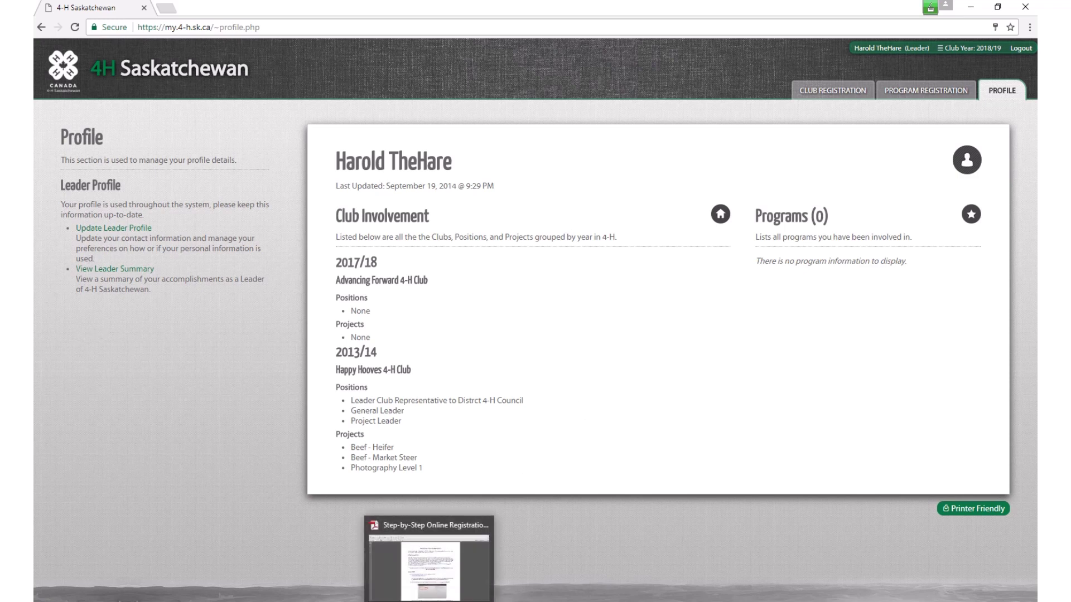
pyautogui.click(429, 599)
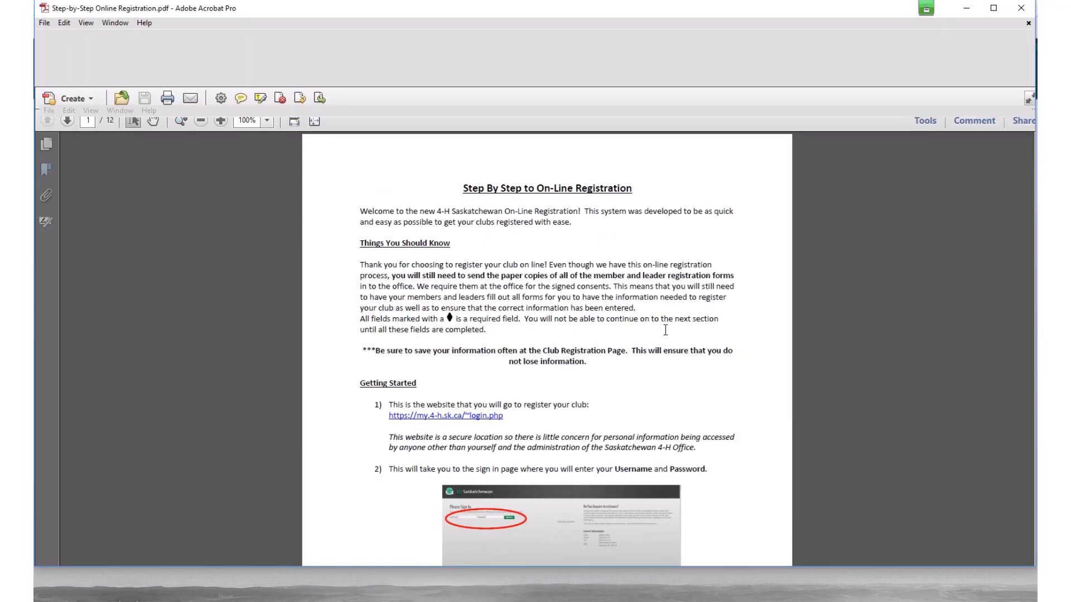
# Step: Scroll through pages 1–4 of the Step-by-Step Online Registration guide to the club projects section
pyautogui.scroll(-10, 672, 338)
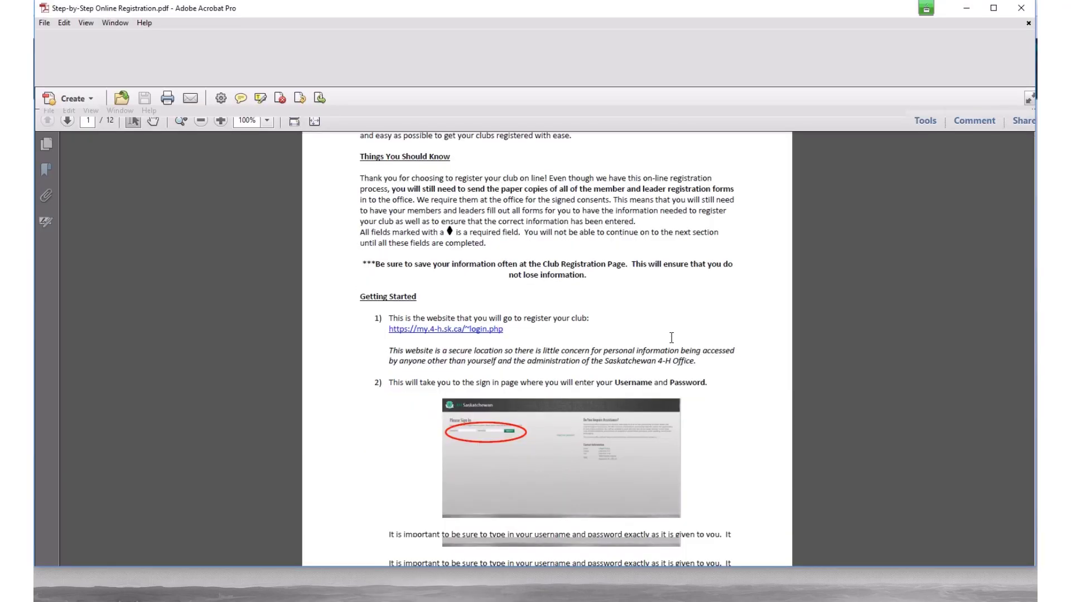
pyautogui.scroll(-6, 671, 339)
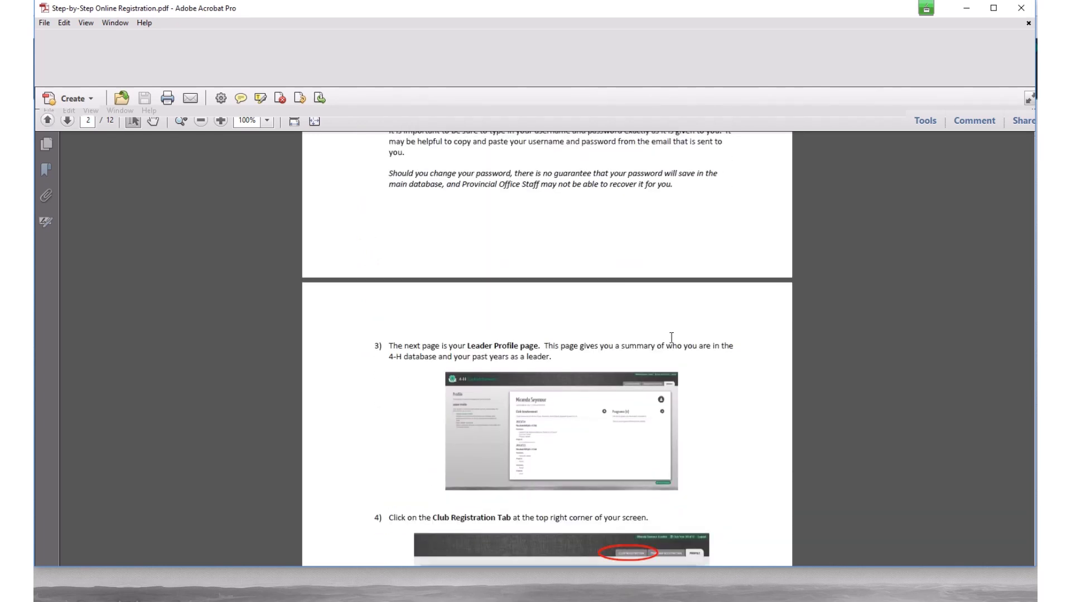
pyautogui.scroll(-8, 672, 338)
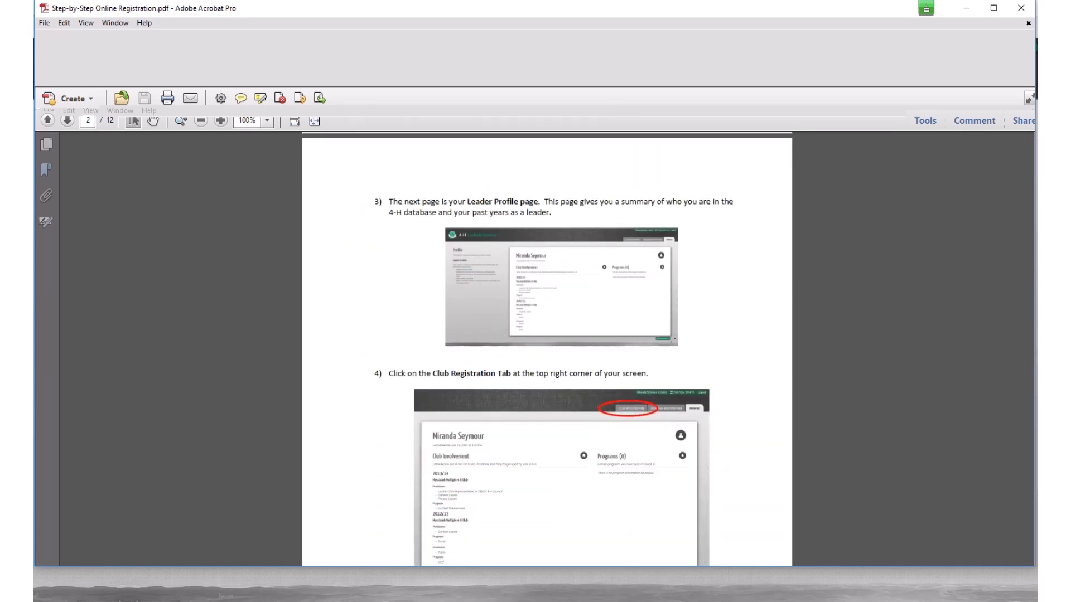
pyautogui.scroll(-9, 672, 338)
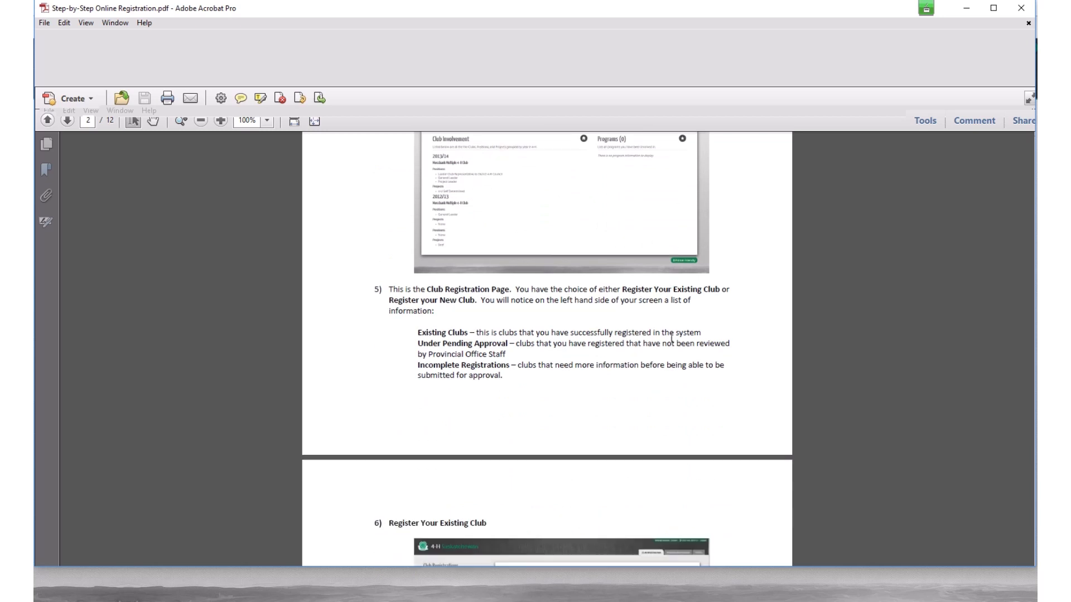
pyautogui.scroll(-10, 672, 339)
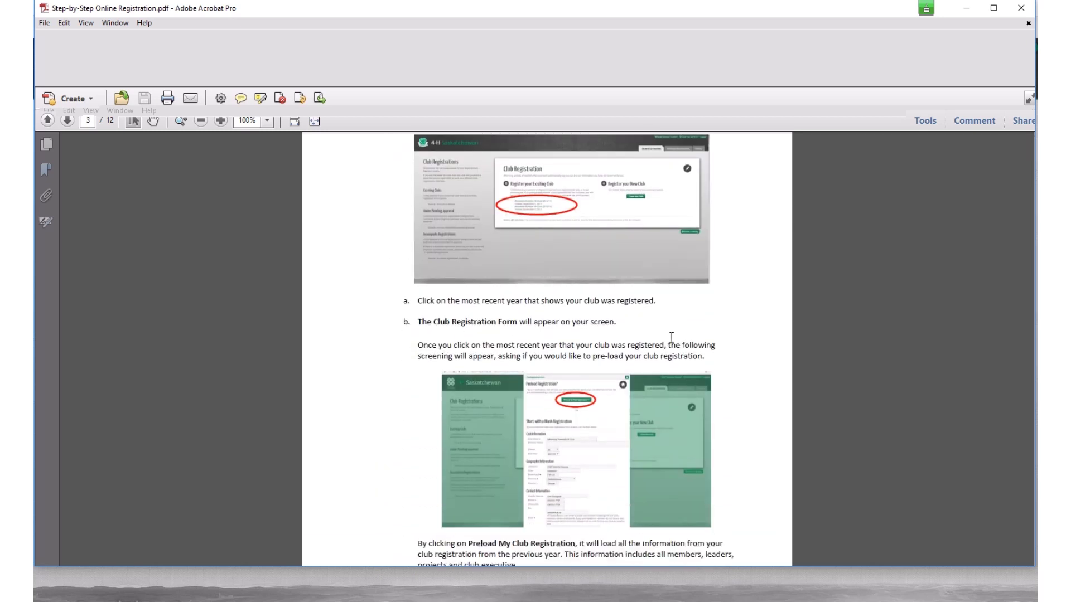
pyautogui.scroll(-9, 671, 338)
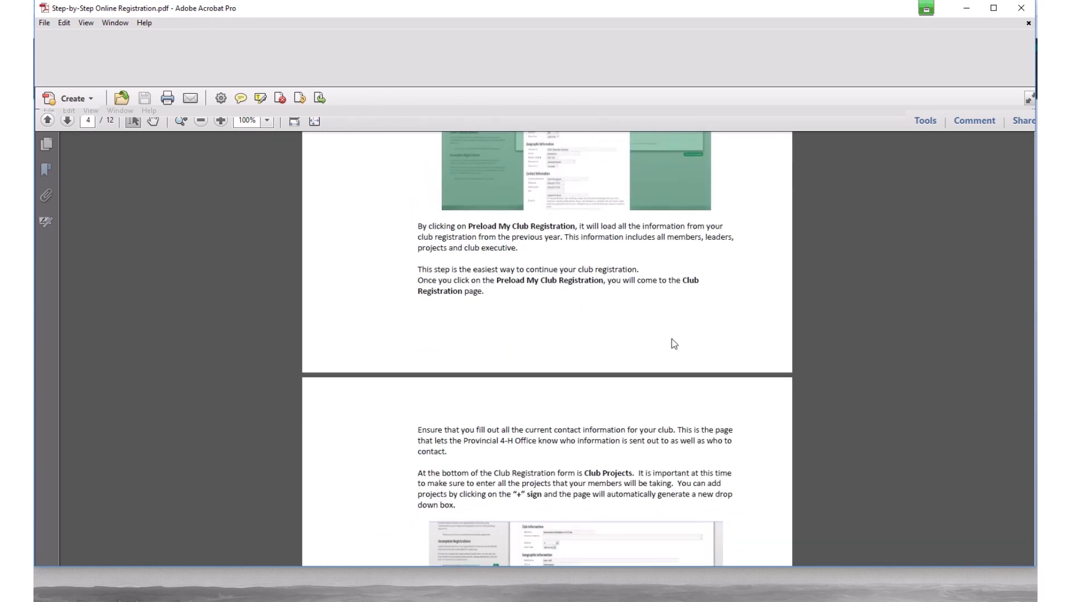
pyautogui.scroll(-6, 672, 338)
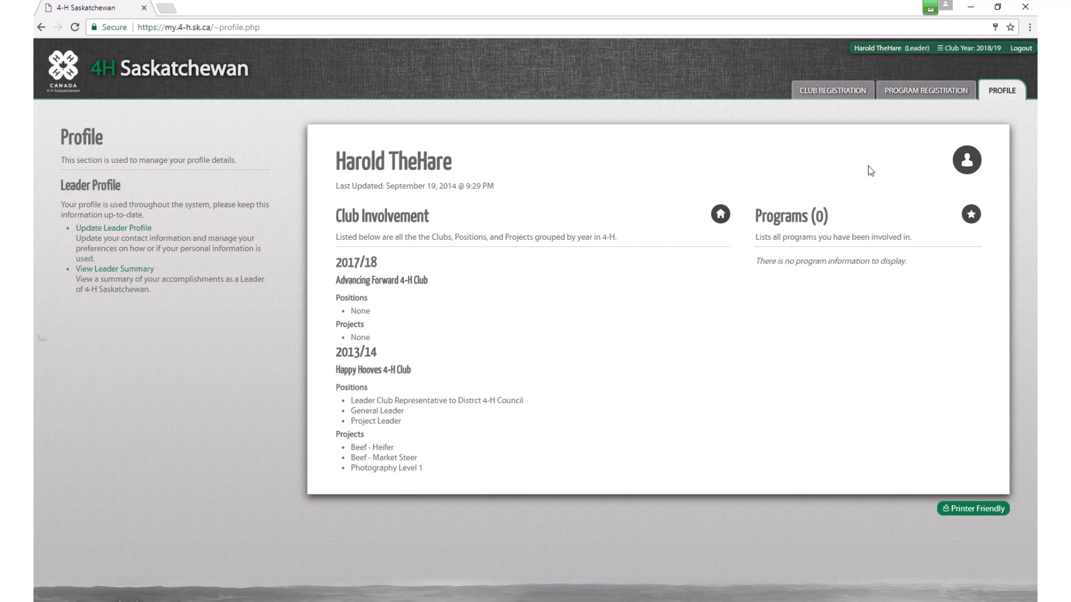
# Step: Open Club Registration to list Happy Hooves (2013/14) and Advancing Forward (2017/18) for re-registration
pyautogui.click(833, 95)
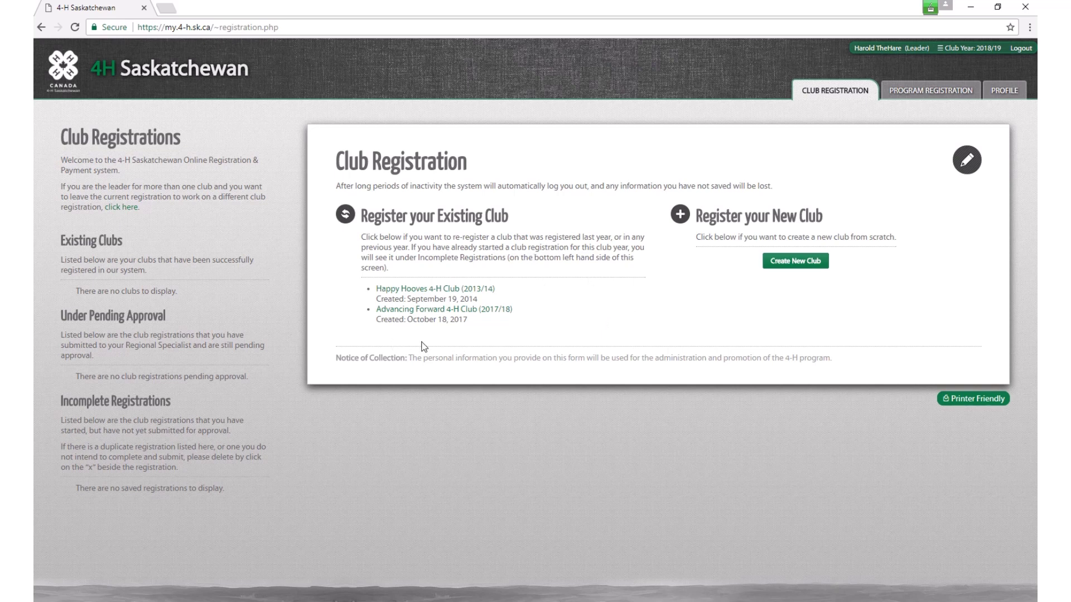
pyautogui.click(413, 289)
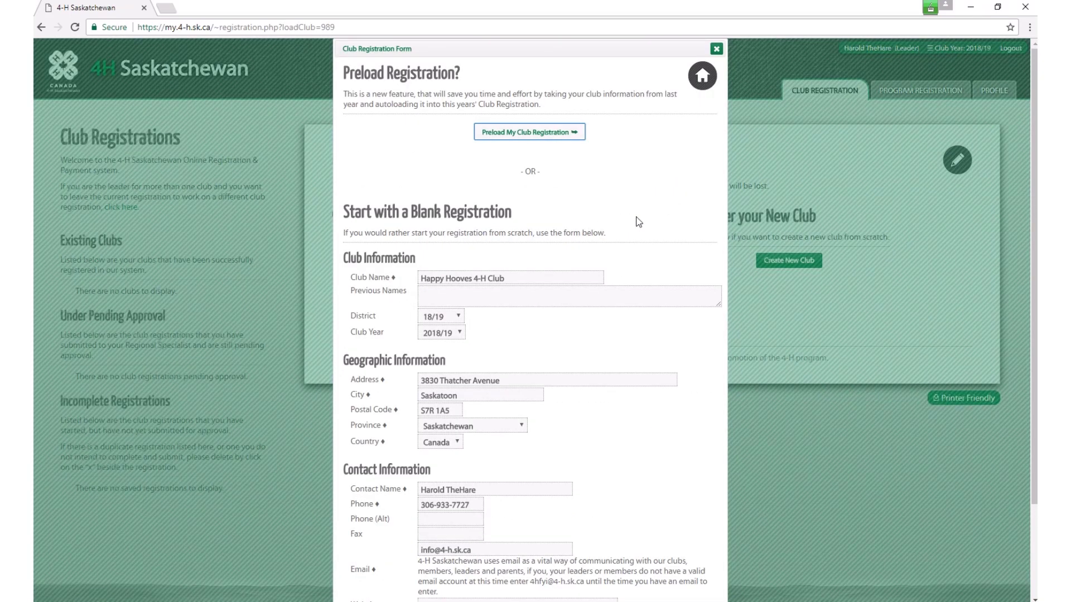
pyautogui.scroll(-2, 638, 222)
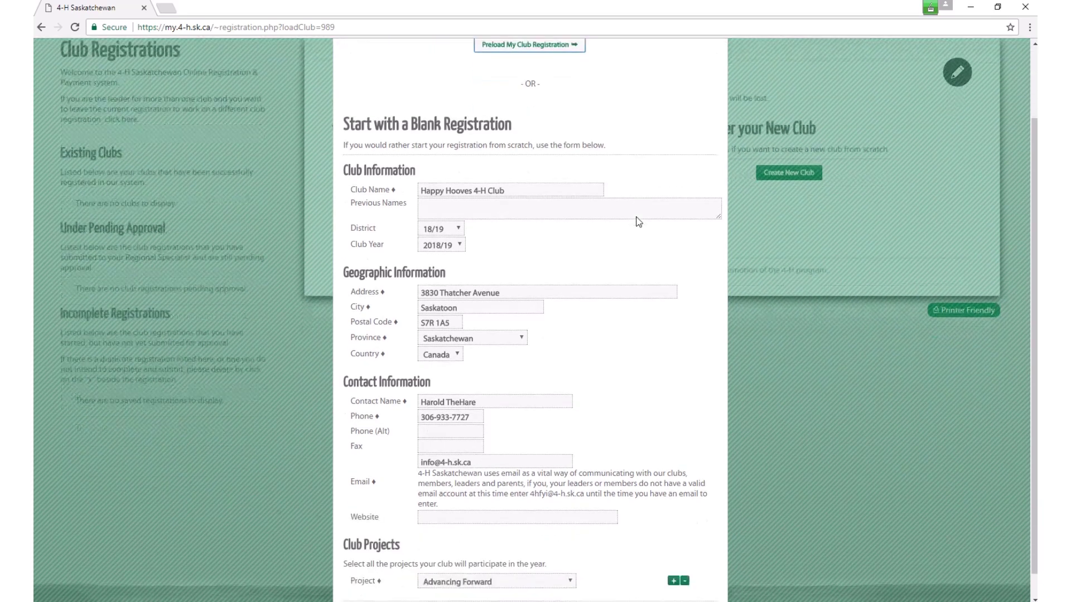
pyautogui.scroll(2, 638, 222)
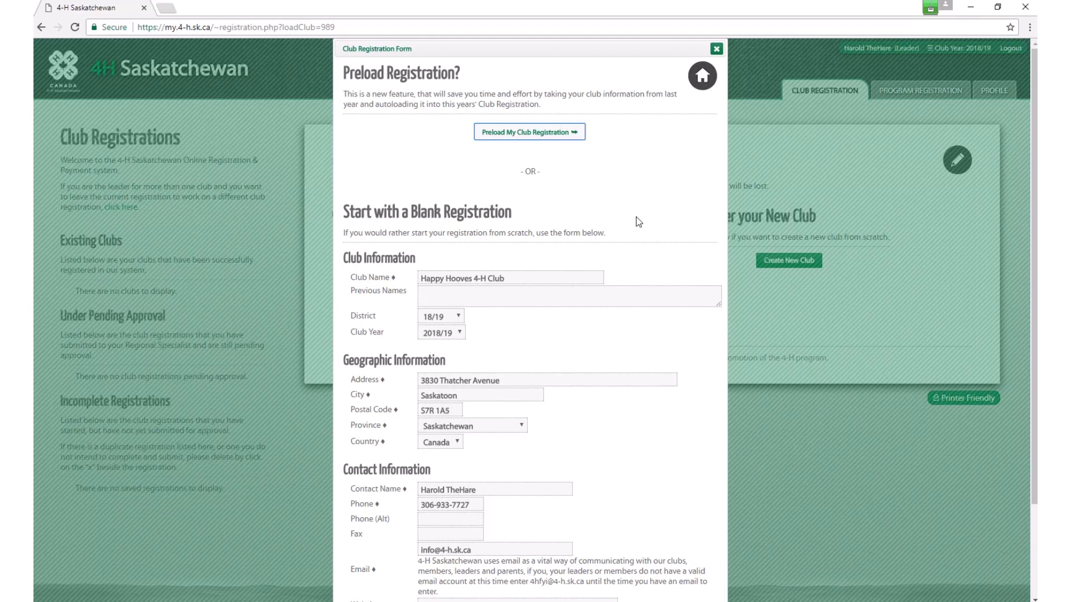
pyautogui.scroll(-2, 639, 222)
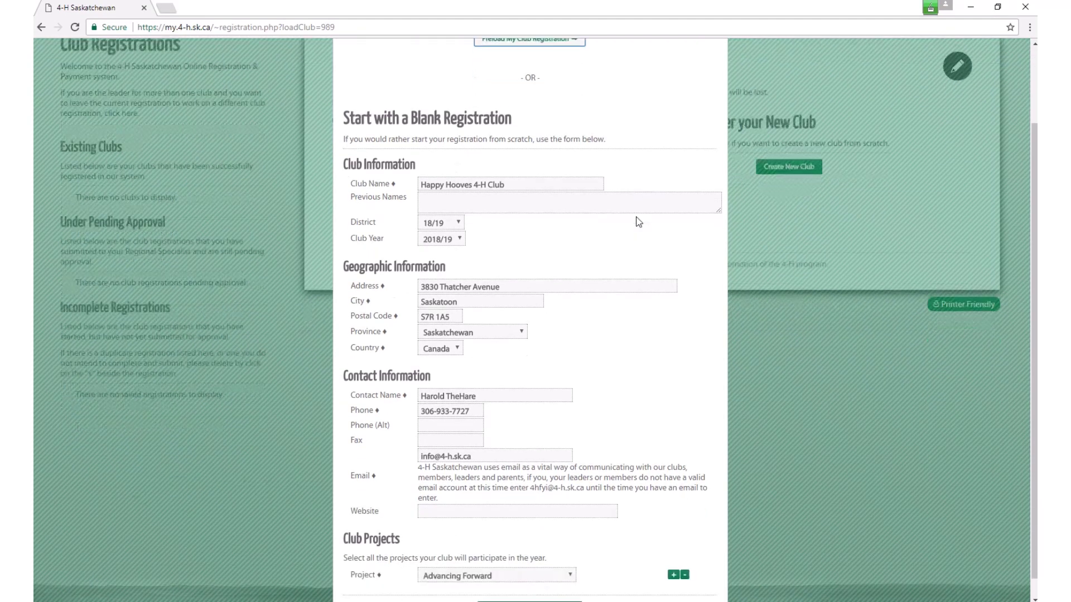
pyautogui.scroll(2, 638, 222)
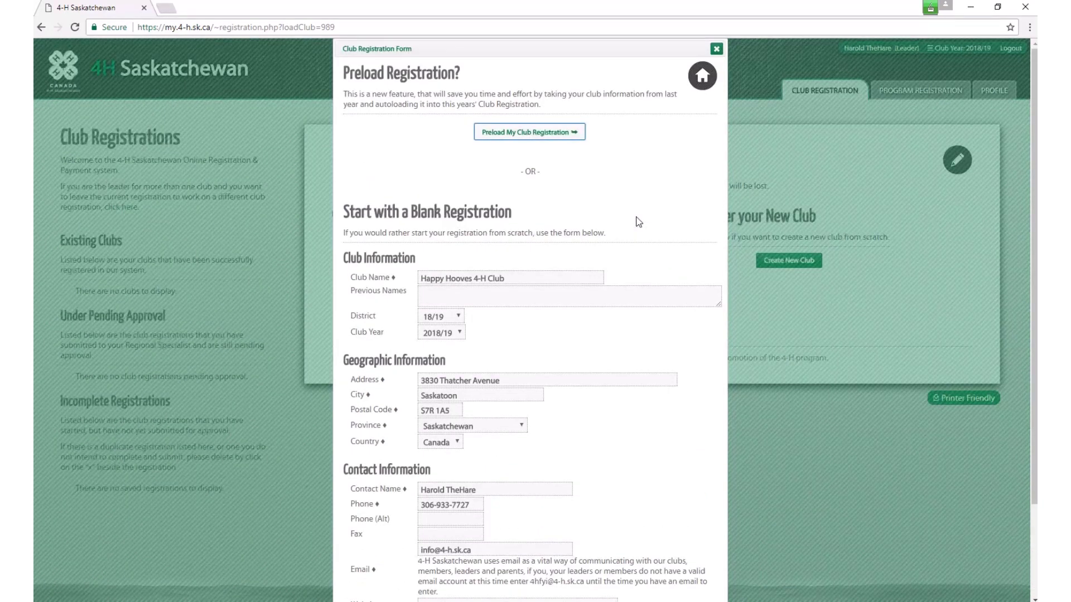
# Step: Preload last year's Happy Hooves registration and choose District 22 under Region NW
pyautogui.click(523, 137)
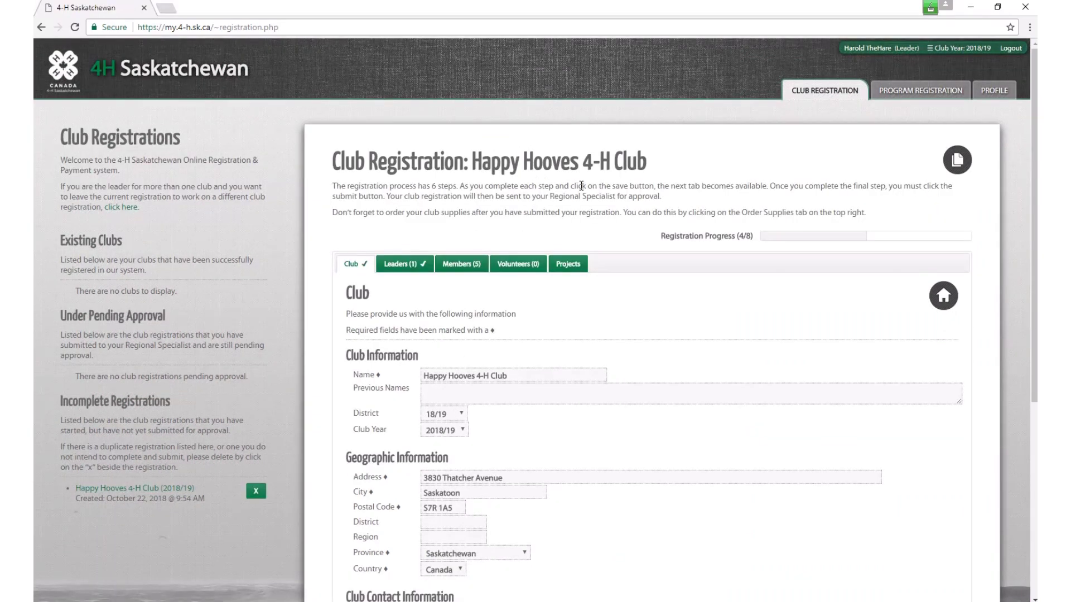
pyautogui.scroll(-2, 683, 302)
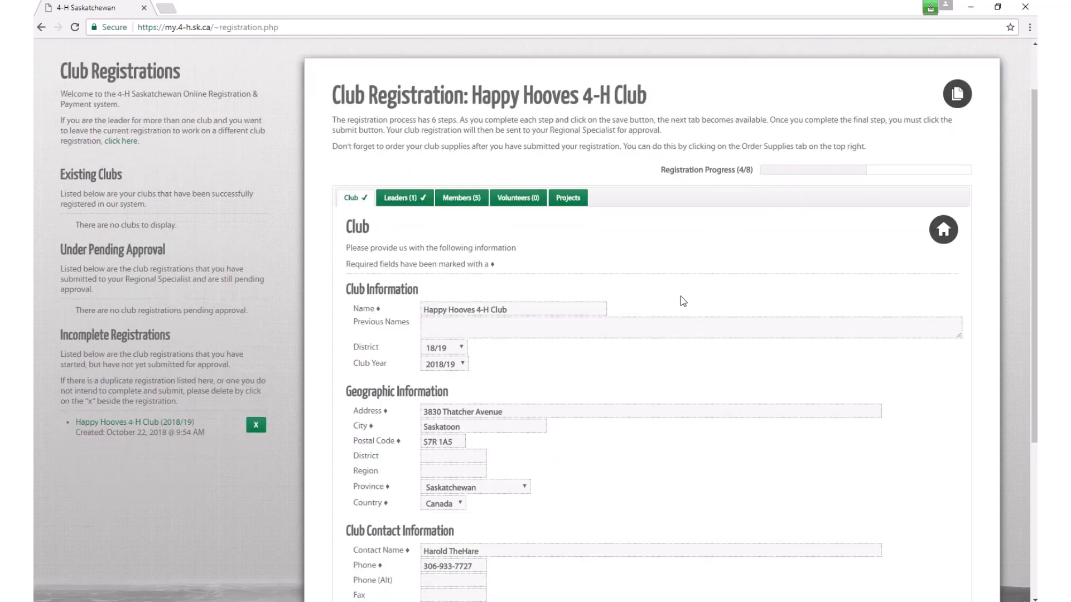
pyautogui.scroll(-4, 684, 301)
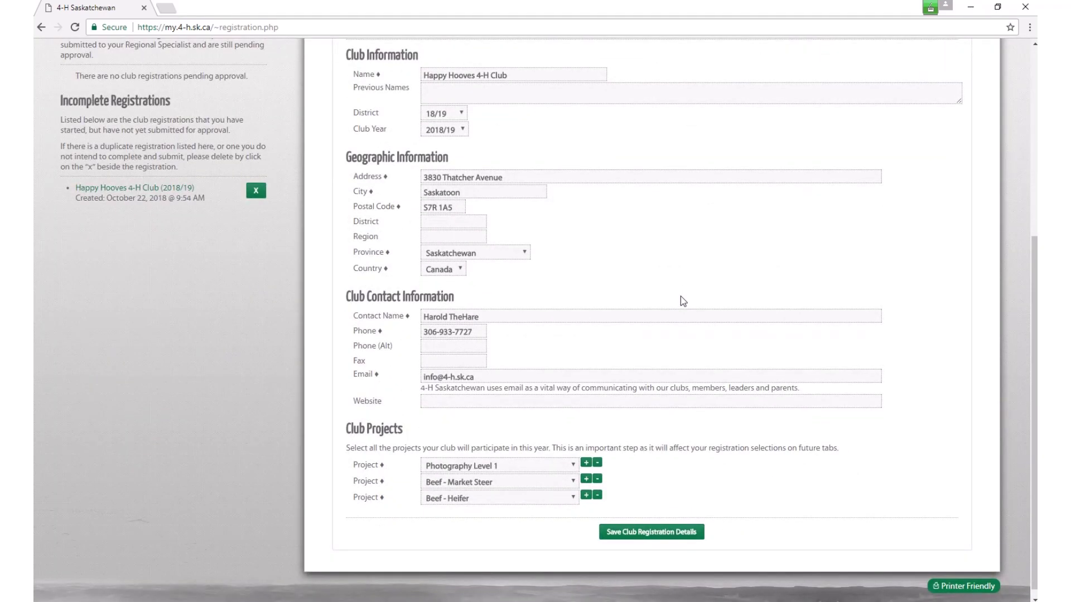
pyautogui.scroll(1, 683, 301)
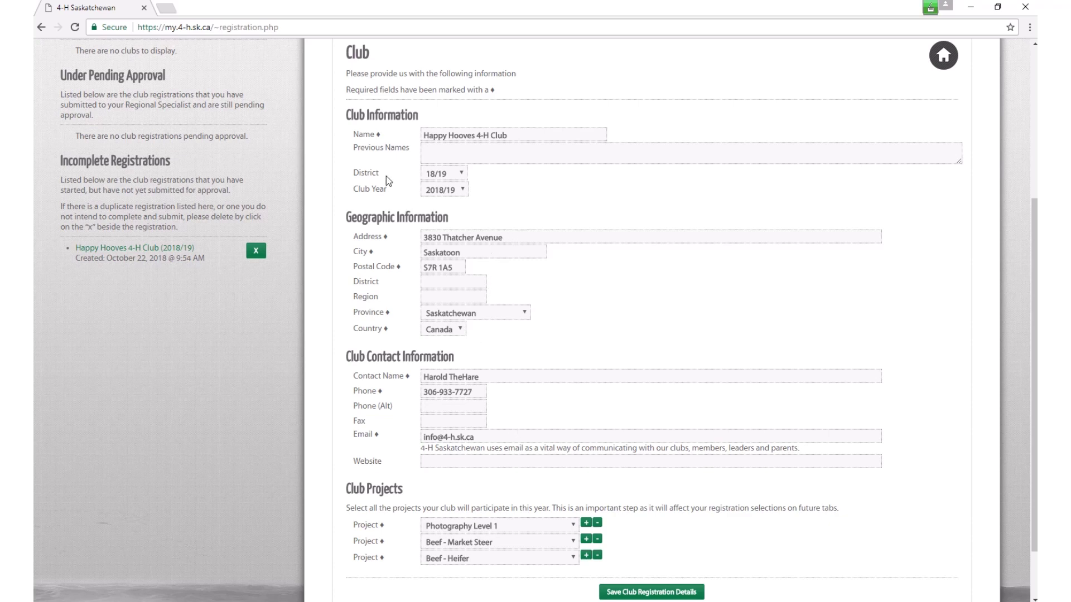
pyautogui.click(462, 175)
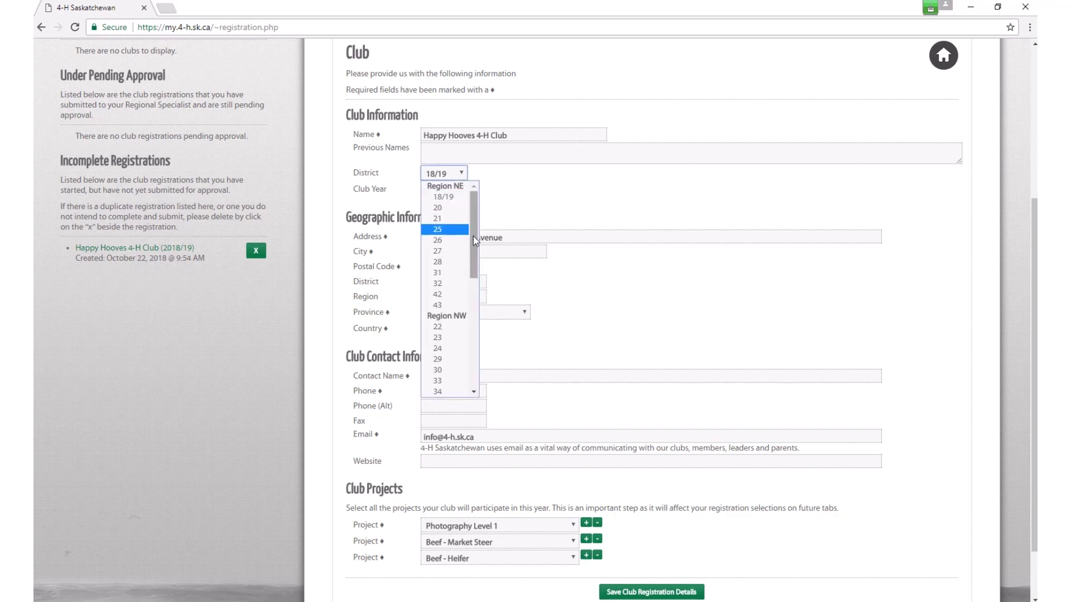
pyautogui.moveTo(474, 247)
pyautogui.mouseDown()
pyautogui.moveTo(475, 282)
pyautogui.moveTo(477, 234)
pyautogui.moveTo(473, 360)
pyautogui.moveTo(474, 268)
pyautogui.mouseUp()
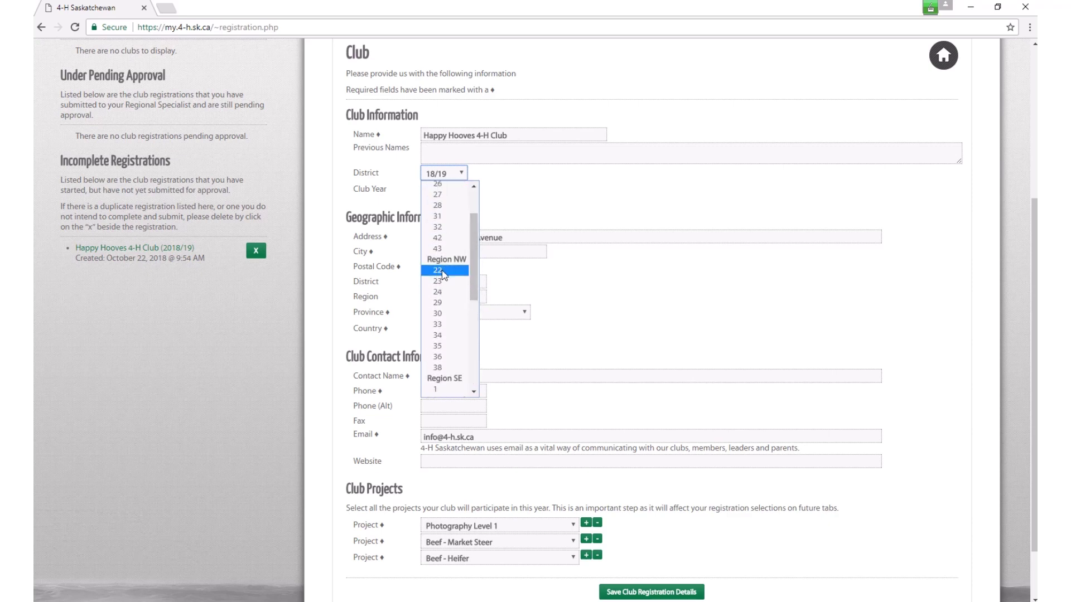
pyautogui.click(441, 272)
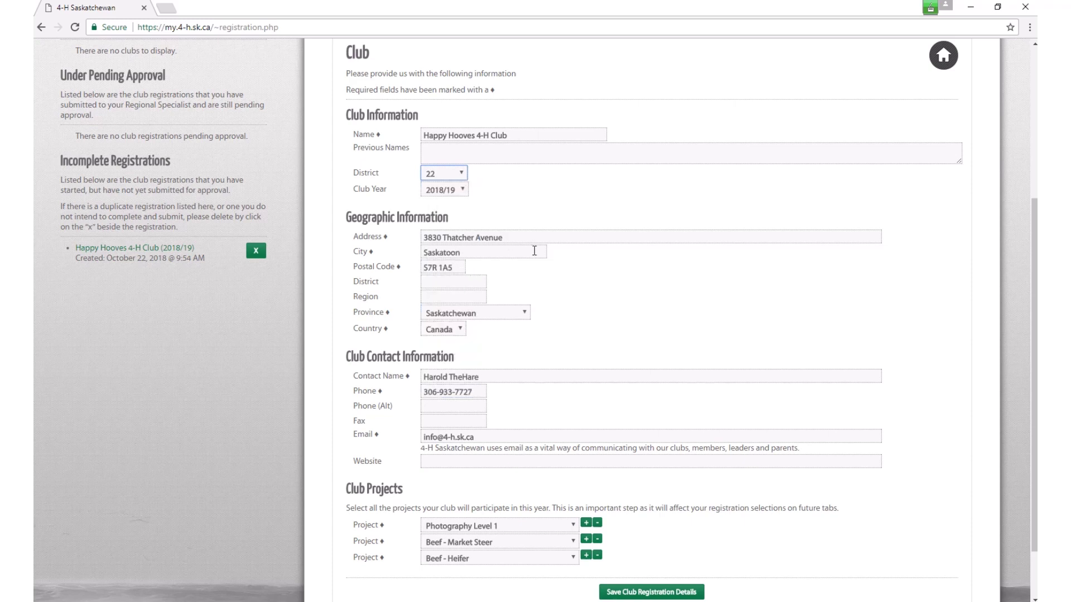
# Step: Remove the Beef - Market Steer and Beef - Heifer projects from Club Projects
pyautogui.scroll(-2, 582, 286)
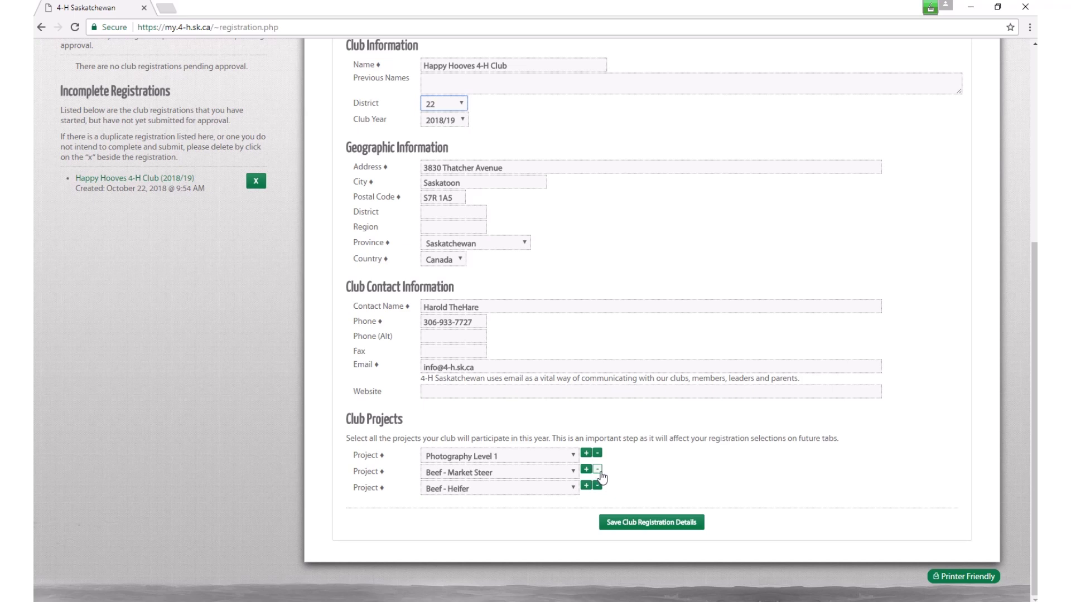
pyautogui.click(597, 486)
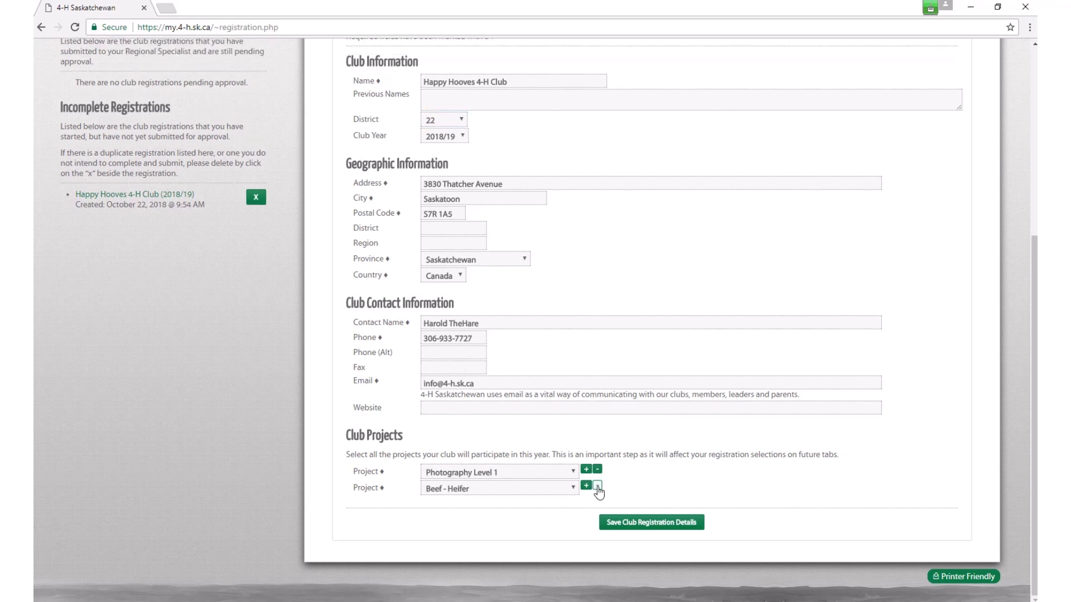
pyautogui.click(598, 486)
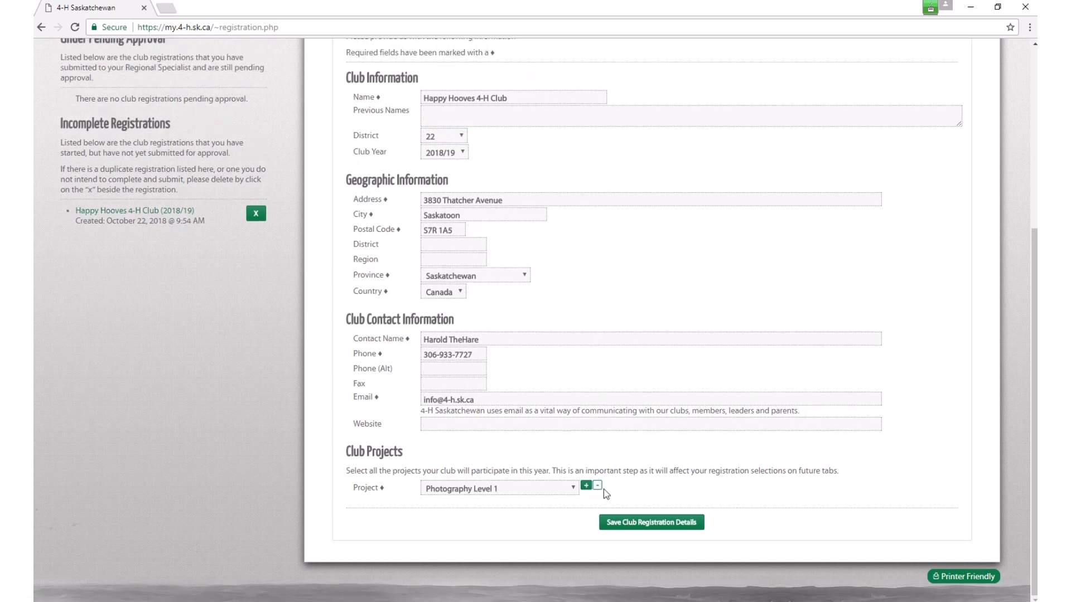
# Step: Change the first project to Outdoor Living and add a second project, Beef Unit 1
pyautogui.click(575, 490)
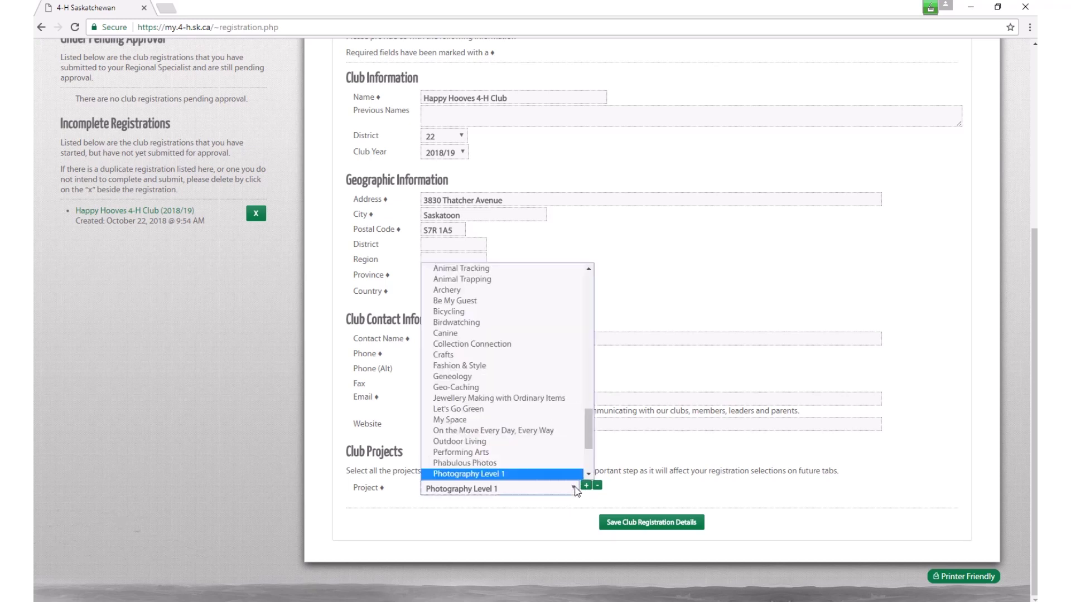
pyautogui.click(534, 442)
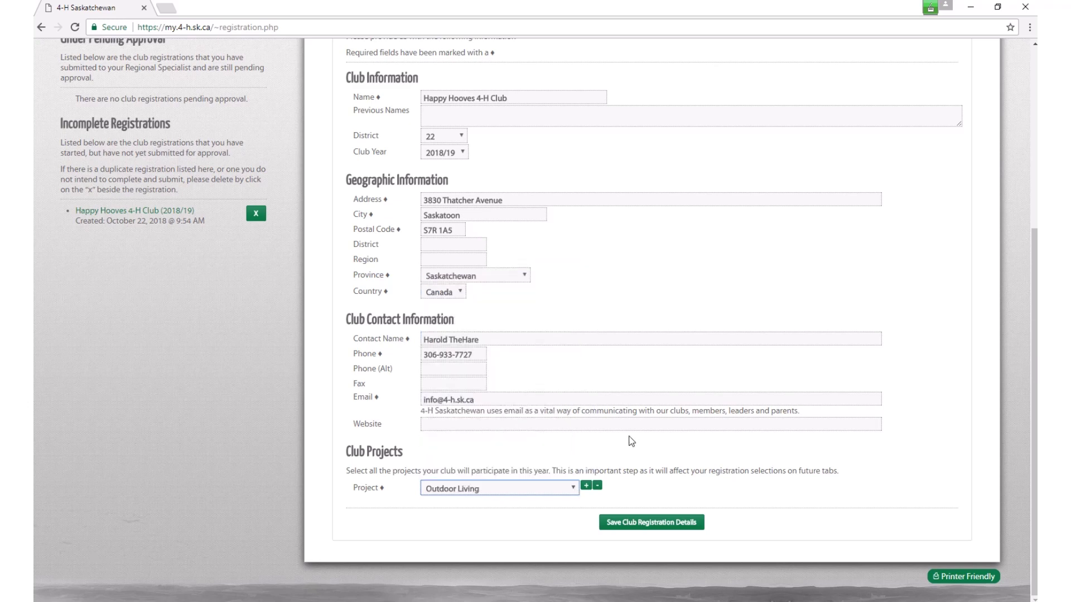
pyautogui.click(587, 486)
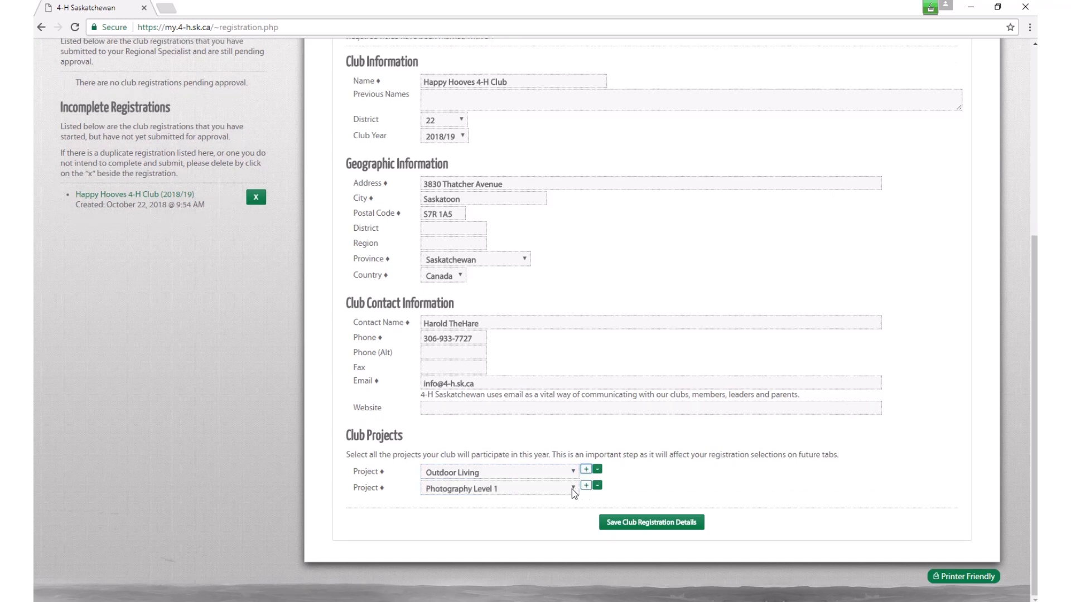
pyautogui.click(571, 488)
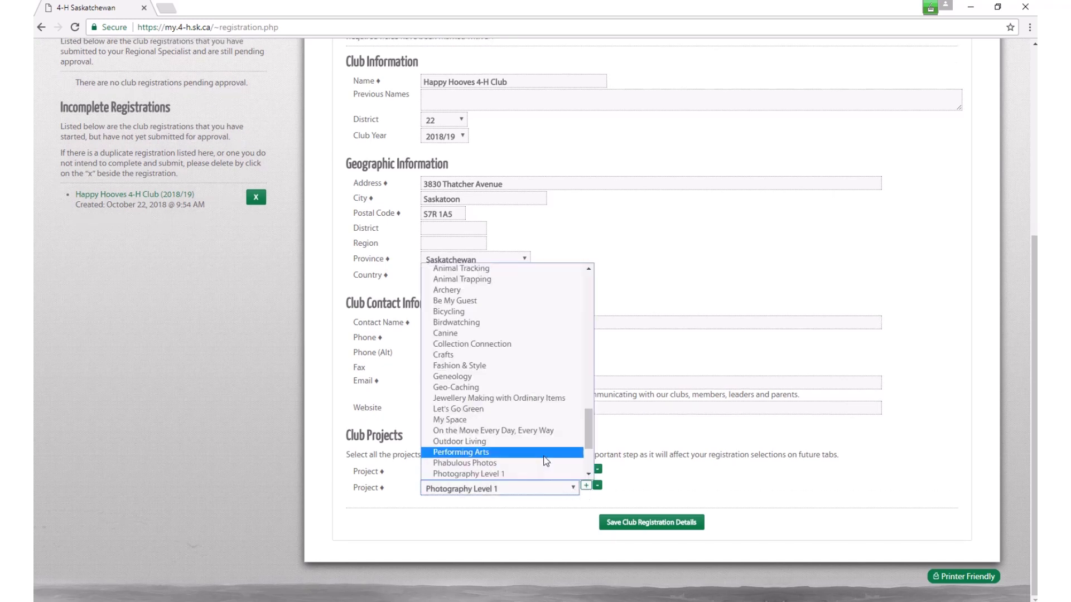
pyautogui.scroll(3, 546, 462)
pyautogui.scroll(15, 545, 462)
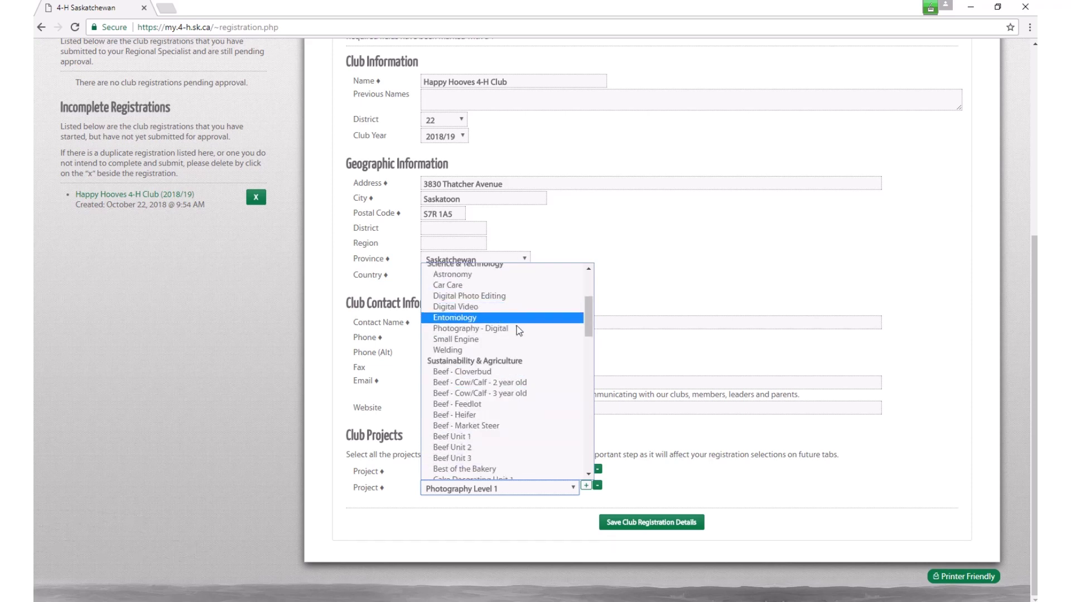
pyautogui.scroll(2, 518, 432)
pyautogui.scroll(1, 518, 436)
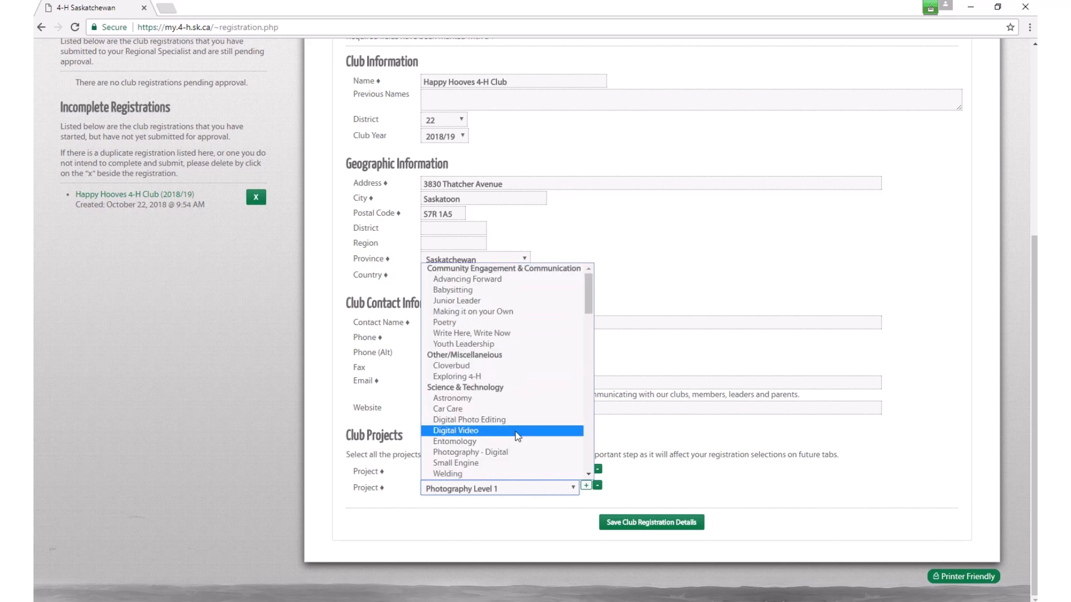
pyautogui.scroll(-7, 518, 436)
pyautogui.scroll(4, 518, 436)
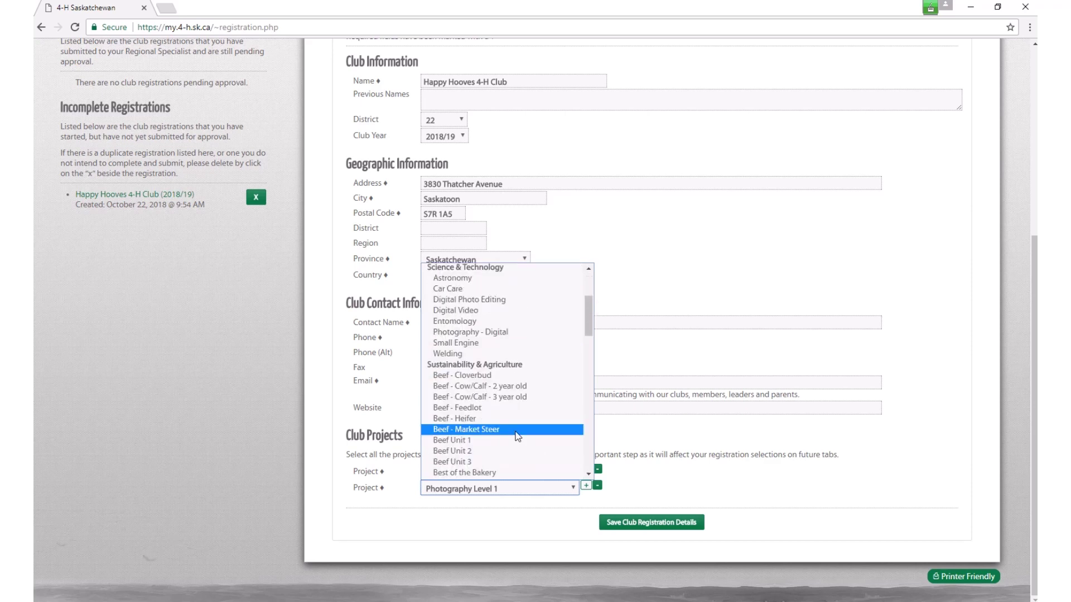
pyautogui.scroll(-4, 518, 436)
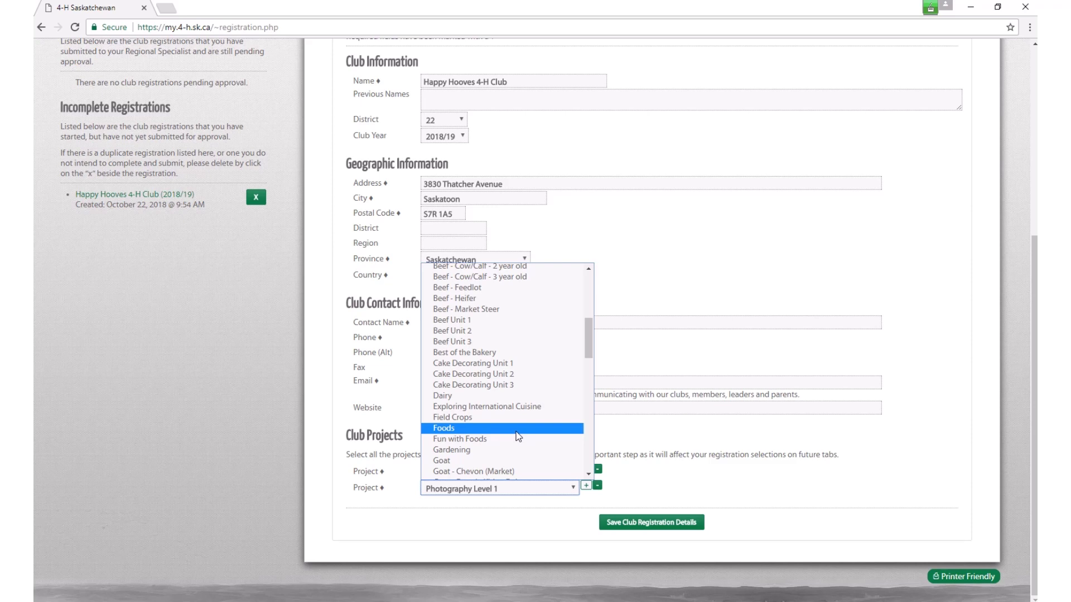
pyautogui.scroll(4, 518, 435)
pyautogui.scroll(-4, 518, 431)
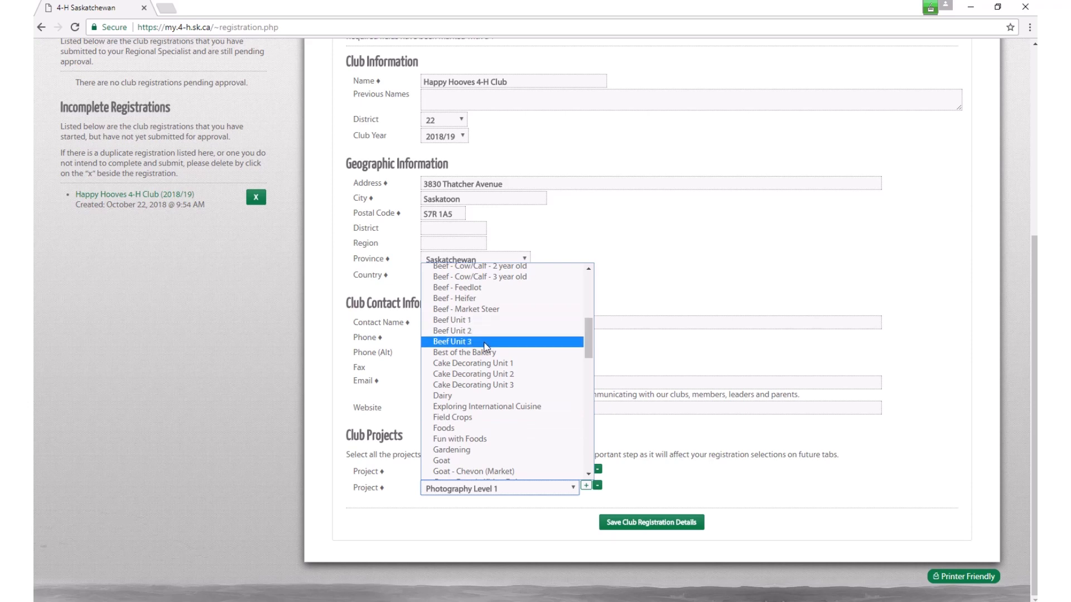
pyautogui.click(483, 322)
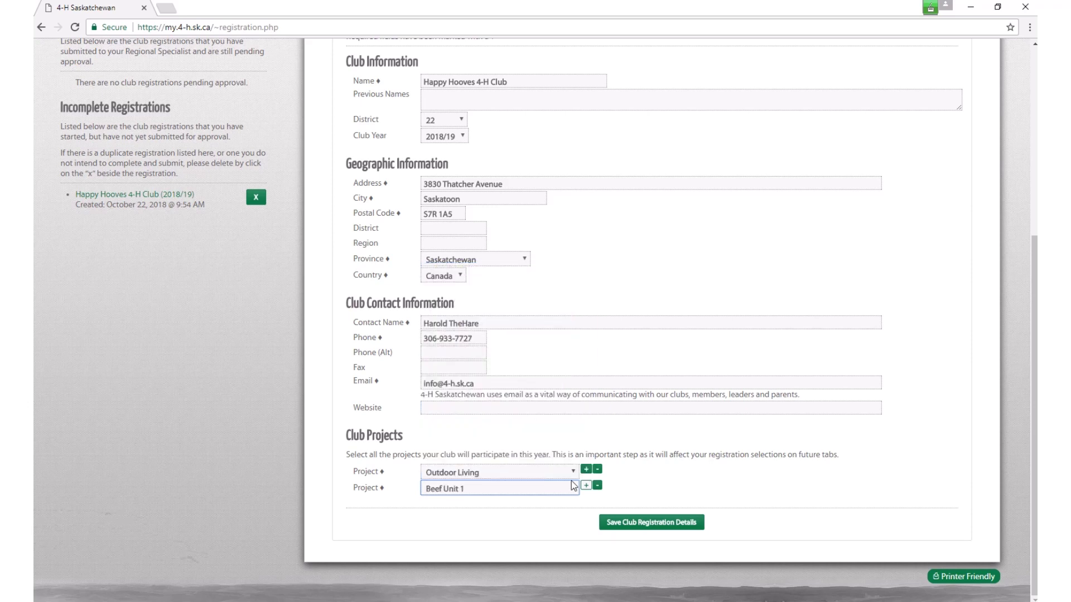
# Step: Add third and fourth projects, Beef Unit 2 and Beef Unit 3
pyautogui.click(586, 487)
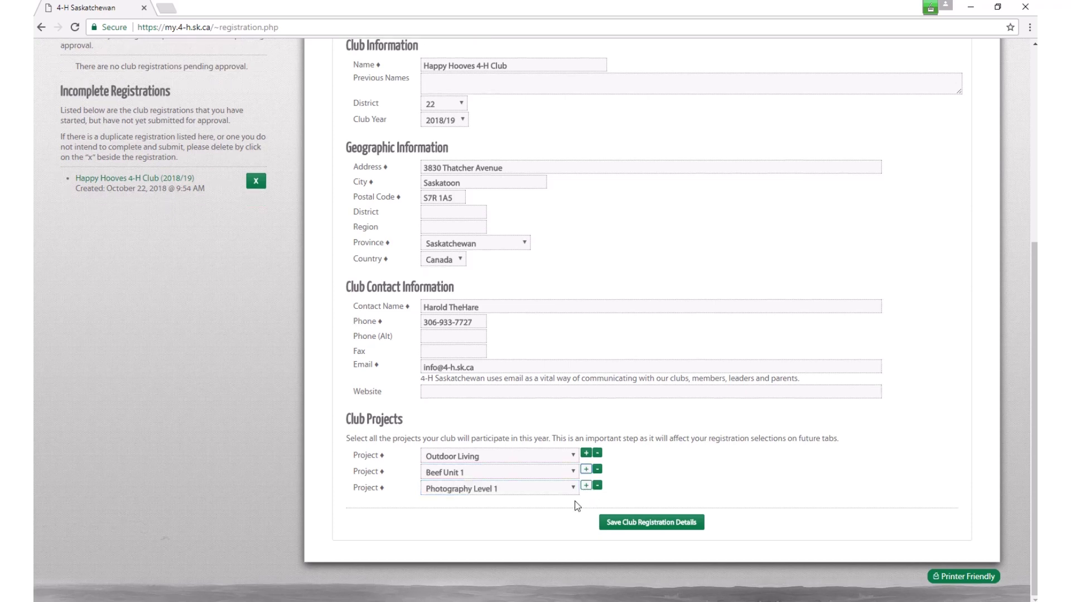
pyautogui.click(563, 489)
pyautogui.scroll(10, 507, 420)
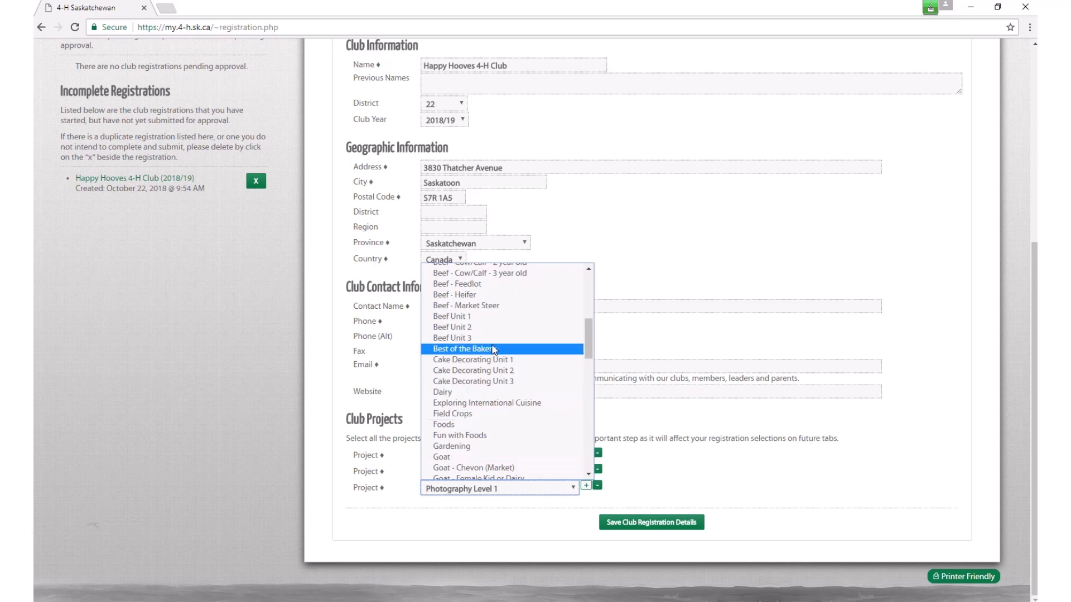
pyautogui.click(487, 327)
pyautogui.click(585, 487)
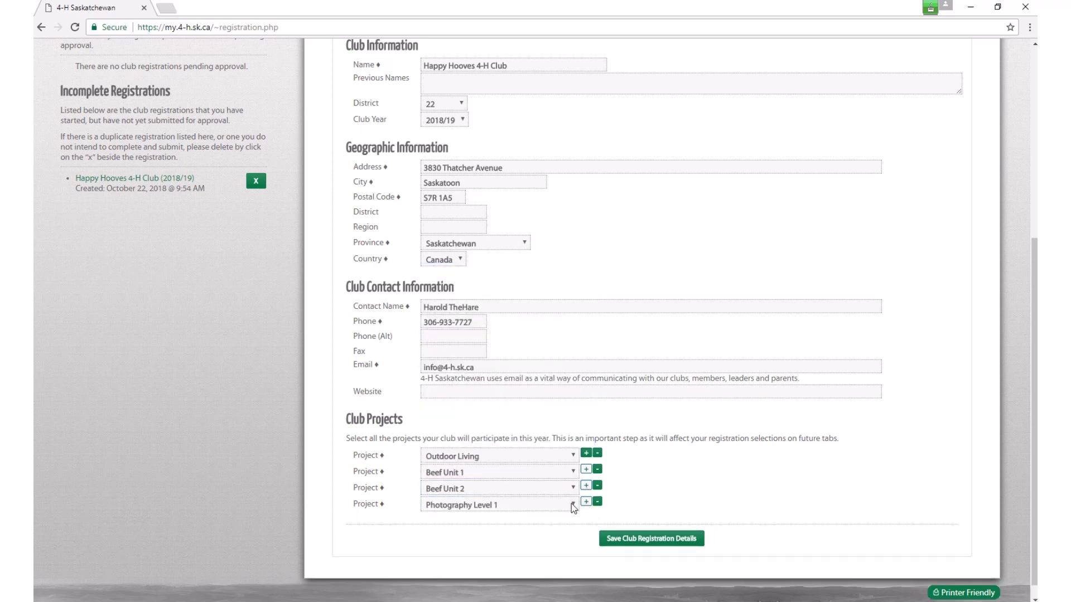
pyautogui.click(572, 505)
pyautogui.scroll(3, 525, 467)
pyautogui.scroll(10, 525, 467)
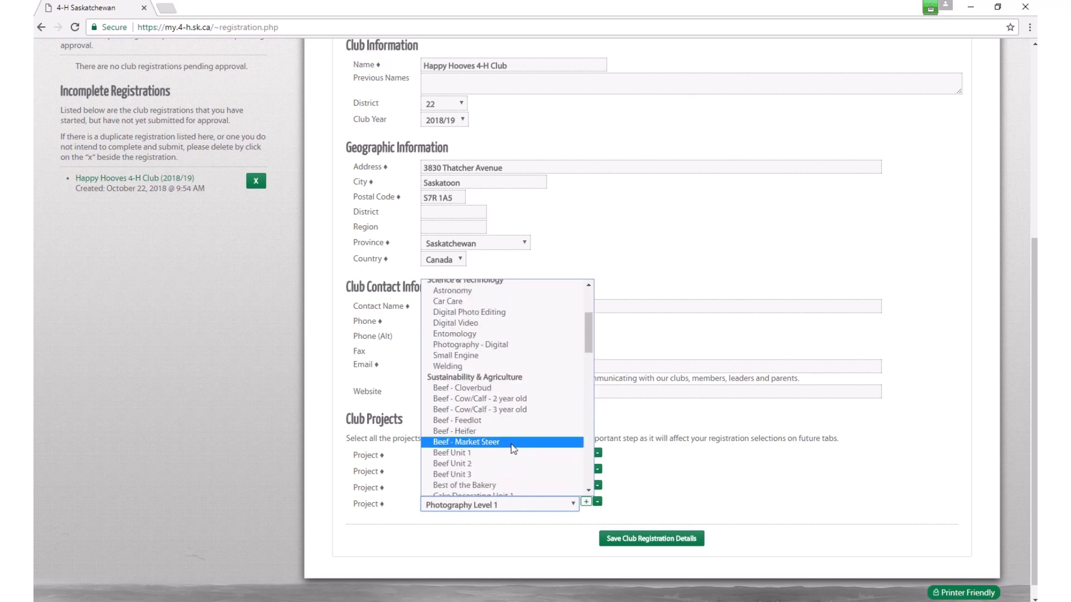
pyautogui.click(512, 475)
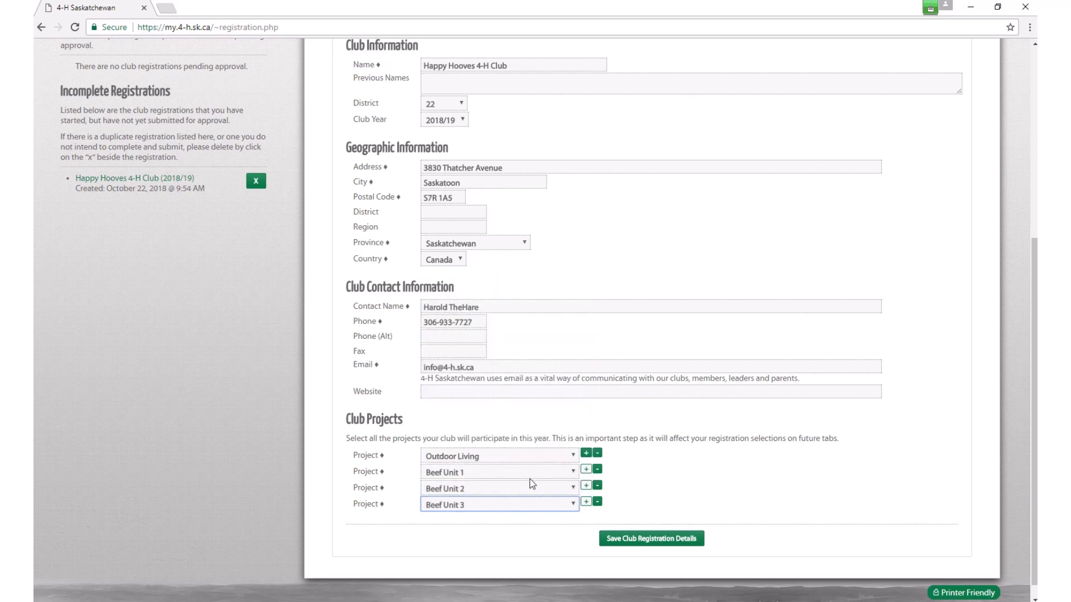
pyautogui.scroll(-1, 532, 484)
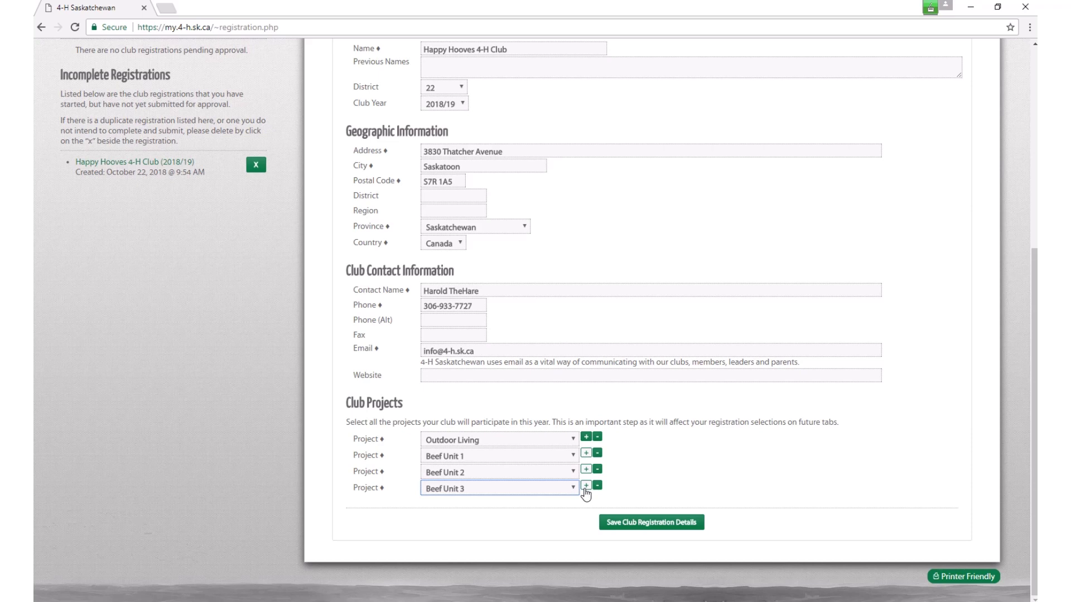
# Step: Add a fifth project, Beef - Heifer, and a sixth, Beef - Cow/Calf - 2 year old
pyautogui.click(587, 488)
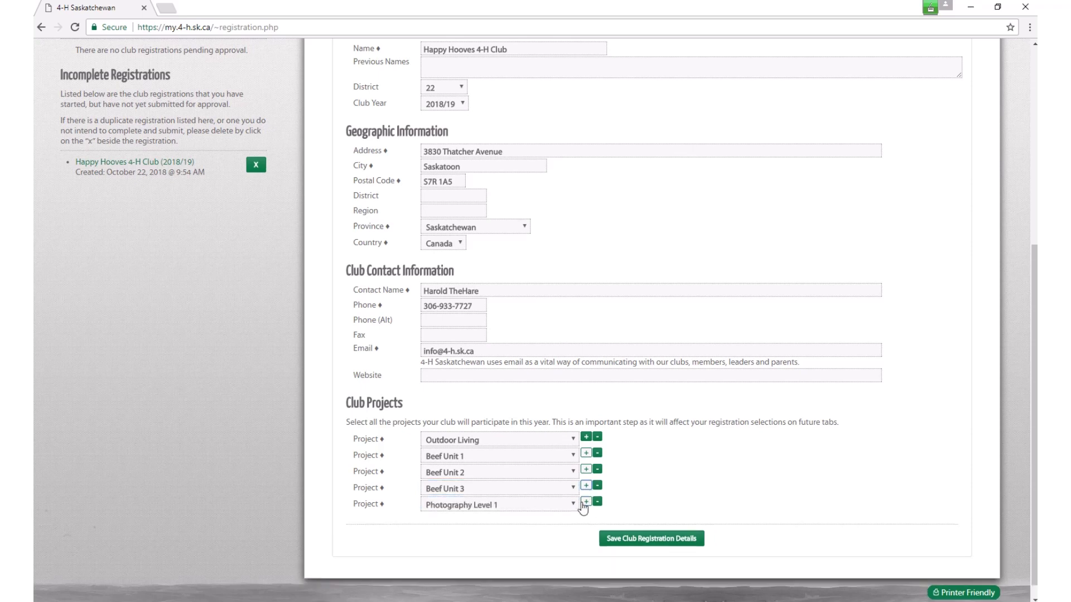
pyautogui.click(573, 504)
pyautogui.scroll(7, 550, 481)
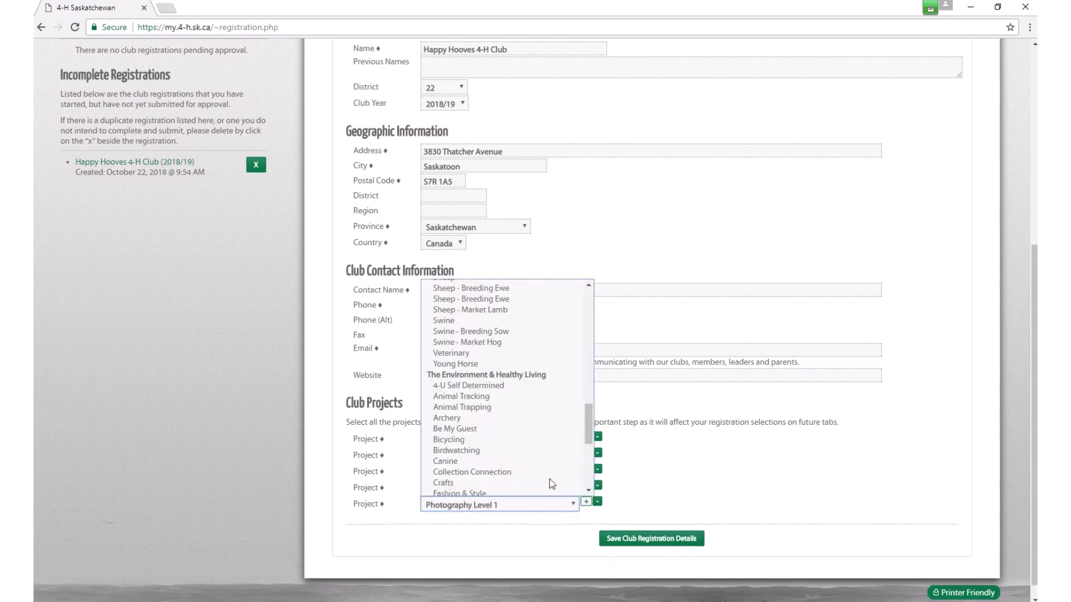
pyautogui.scroll(8, 549, 483)
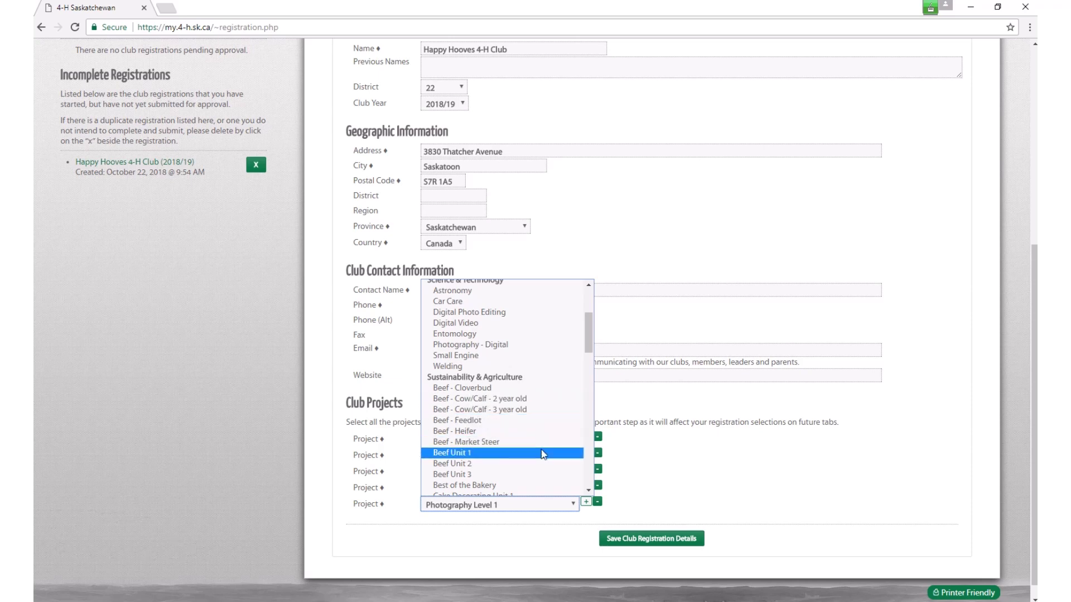
pyautogui.scroll(-2, 541, 449)
pyautogui.scroll(2, 541, 450)
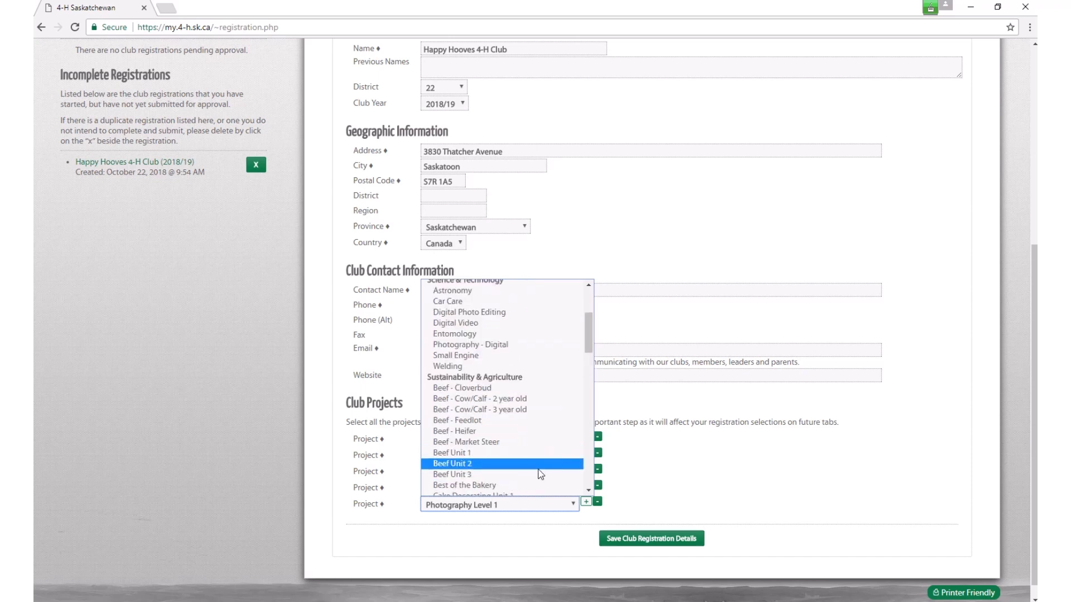
pyautogui.click(493, 432)
pyautogui.click(586, 502)
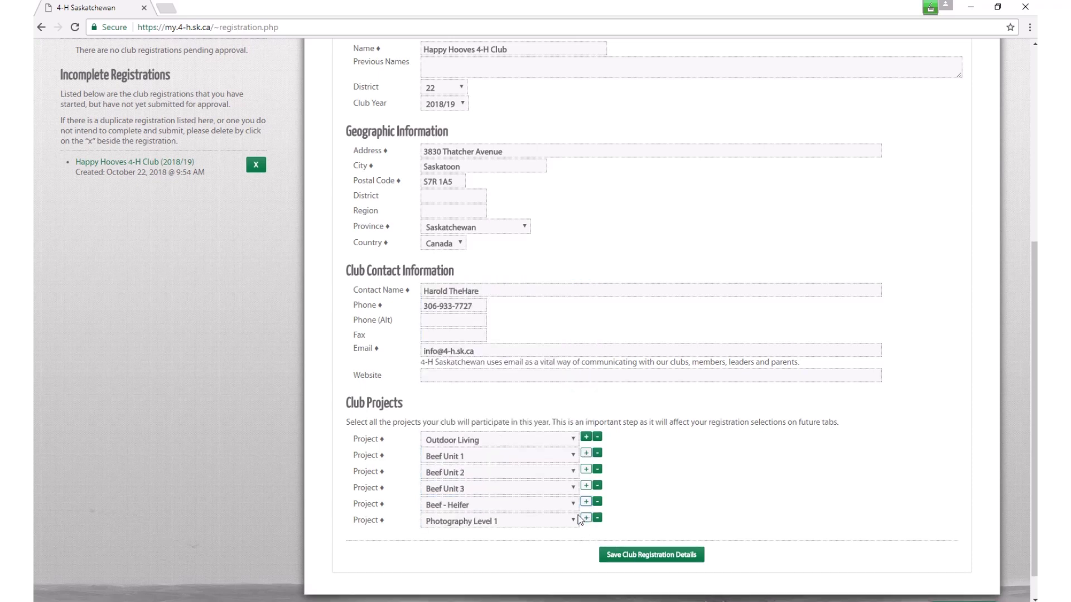
pyautogui.click(580, 519)
pyautogui.scroll(2, 532, 483)
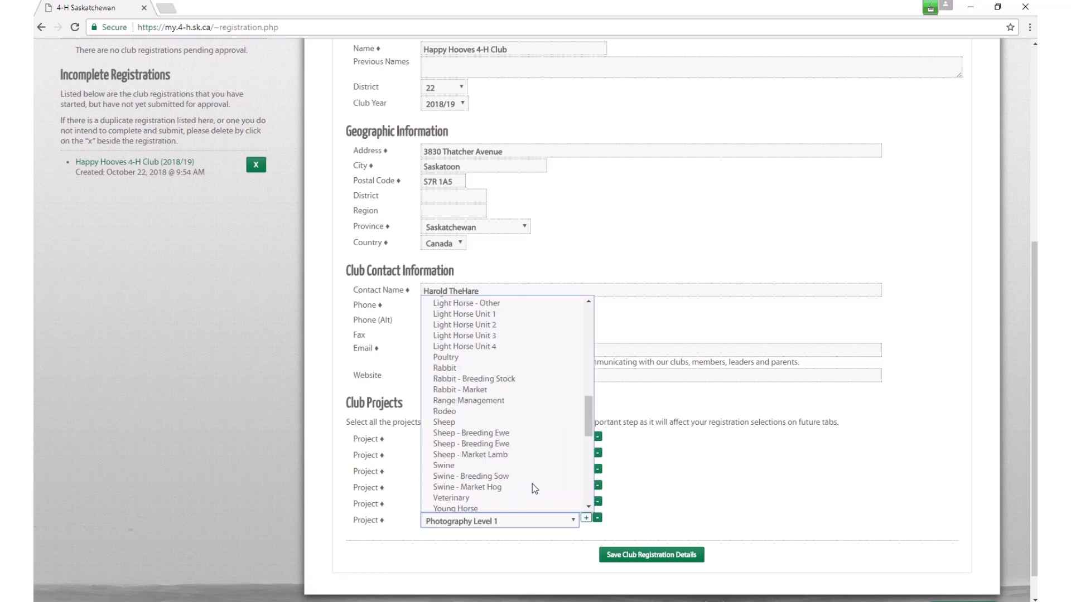
pyautogui.scroll(10, 532, 484)
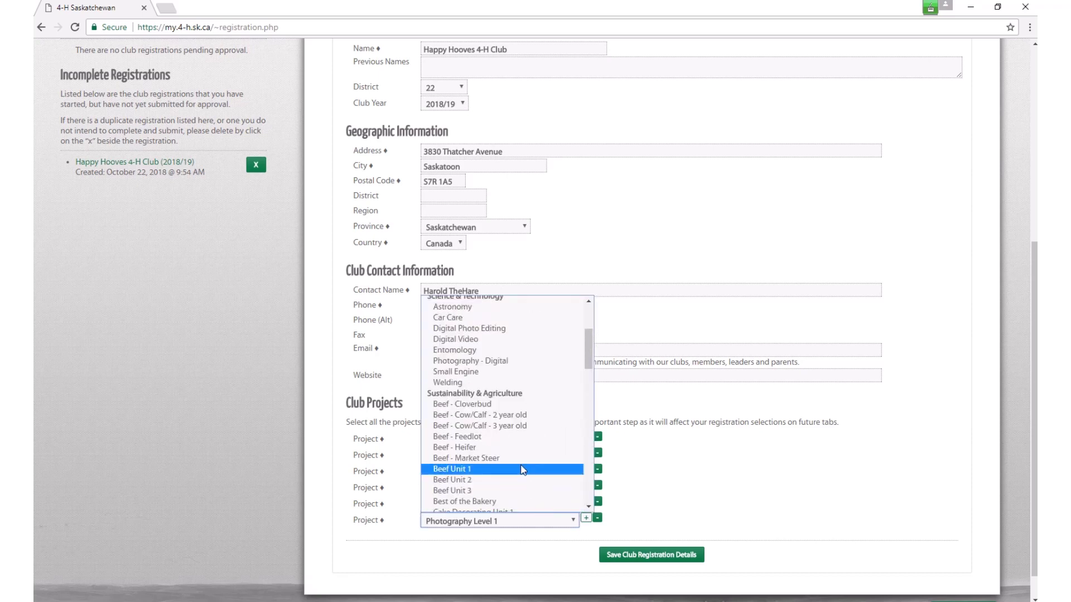
pyautogui.click(519, 417)
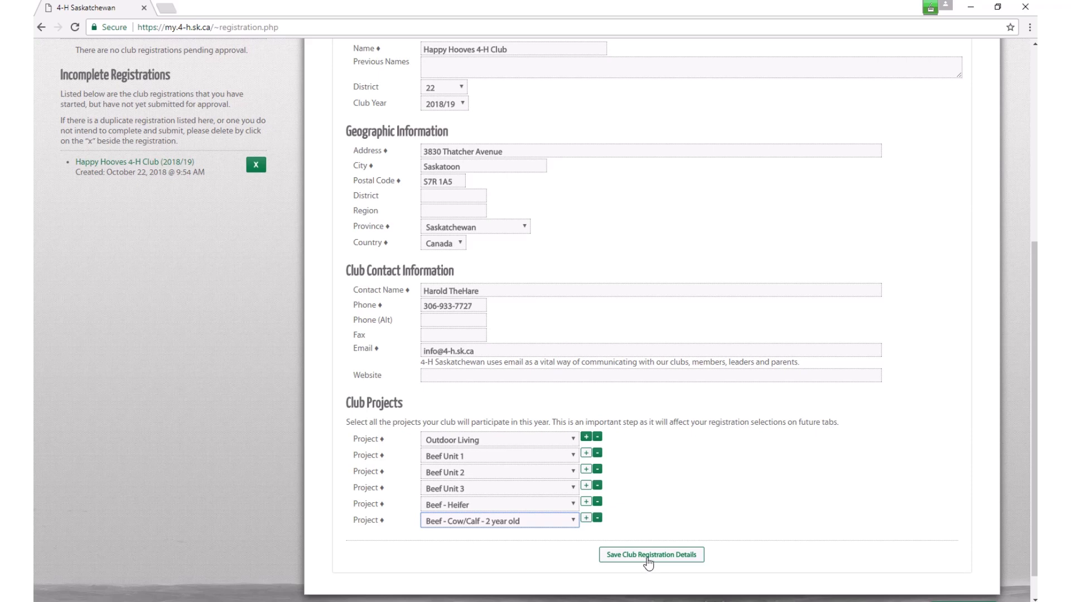
# Step: Save the Happy Hooves club registration details and continue to the Leaders tab
pyautogui.click(648, 562)
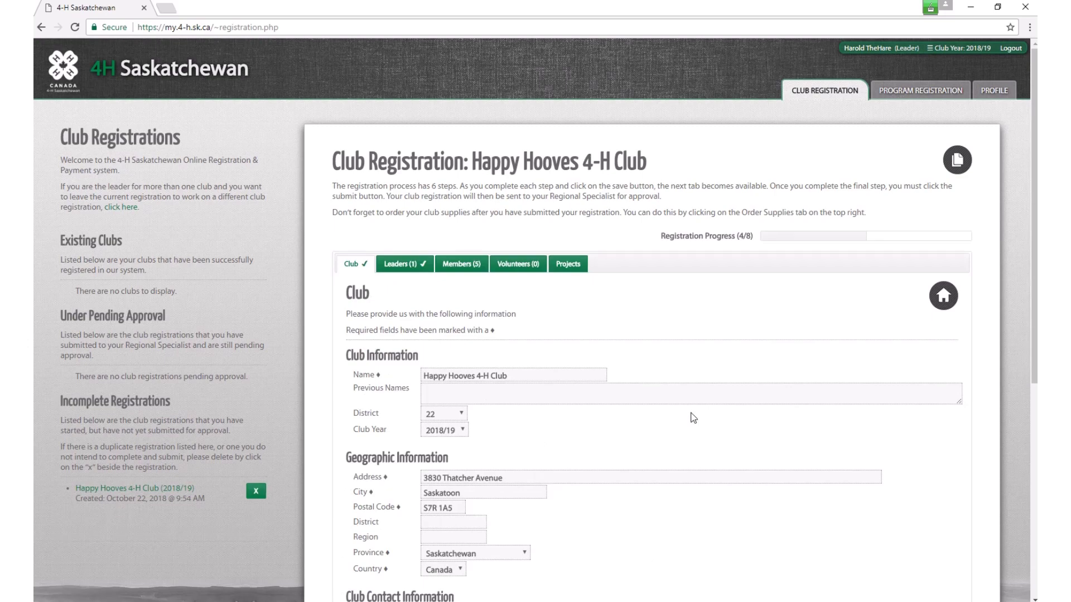
pyautogui.scroll(-2, 693, 419)
pyautogui.scroll(-1, 693, 419)
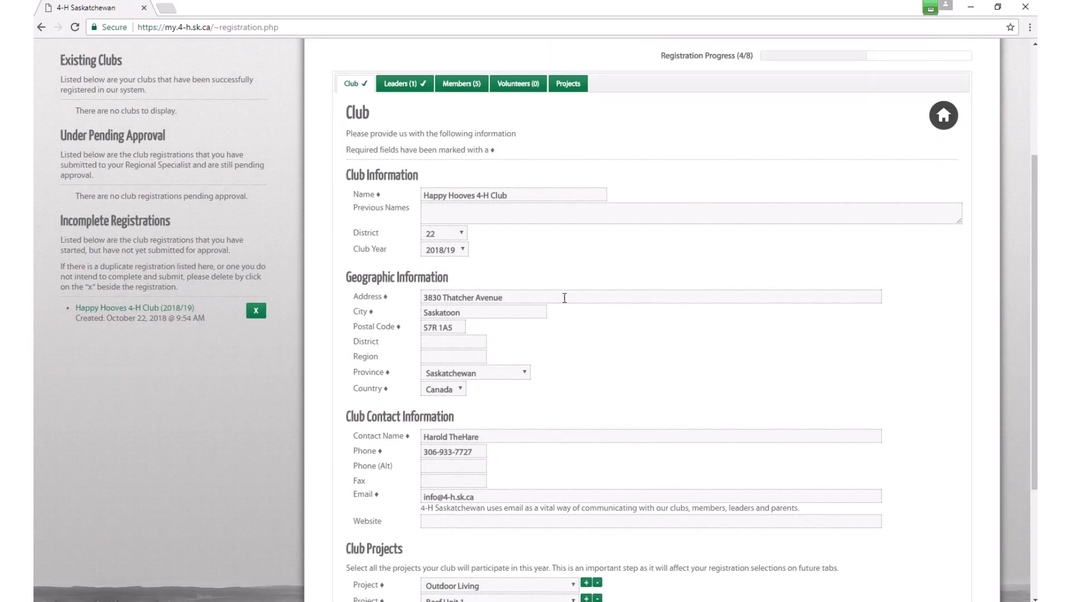
pyautogui.scroll(1, 564, 298)
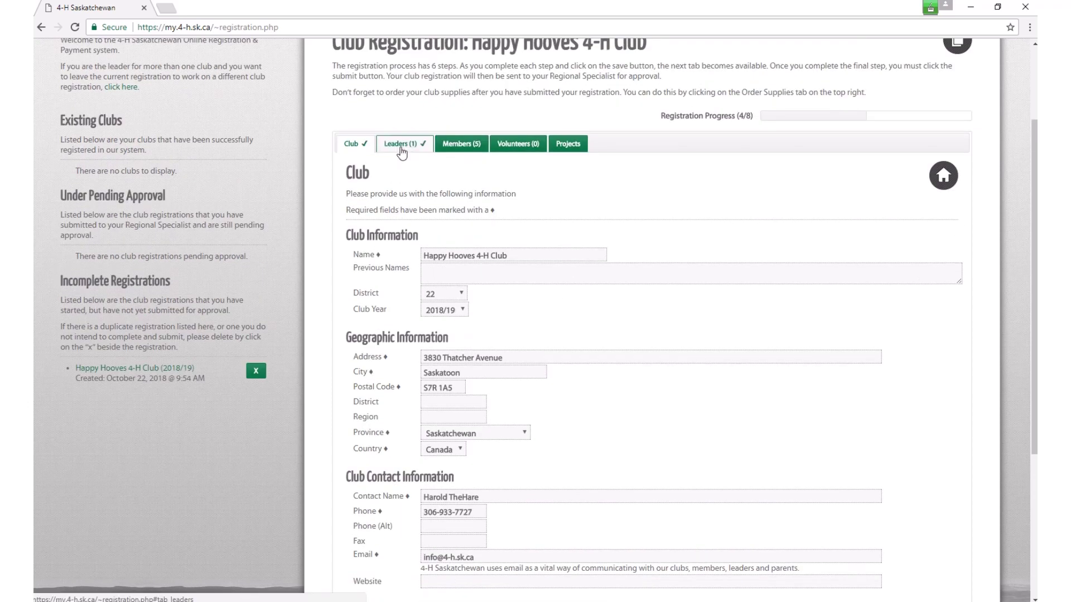
pyautogui.click(402, 150)
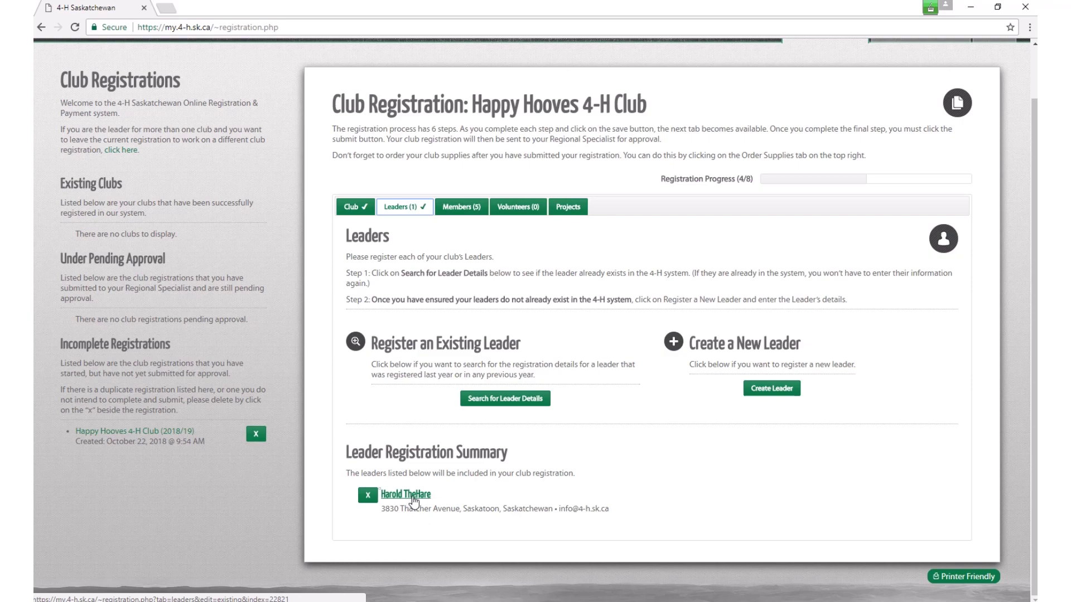
# Step: Open the existing leader's record and set Gender to Male
pyautogui.click(413, 499)
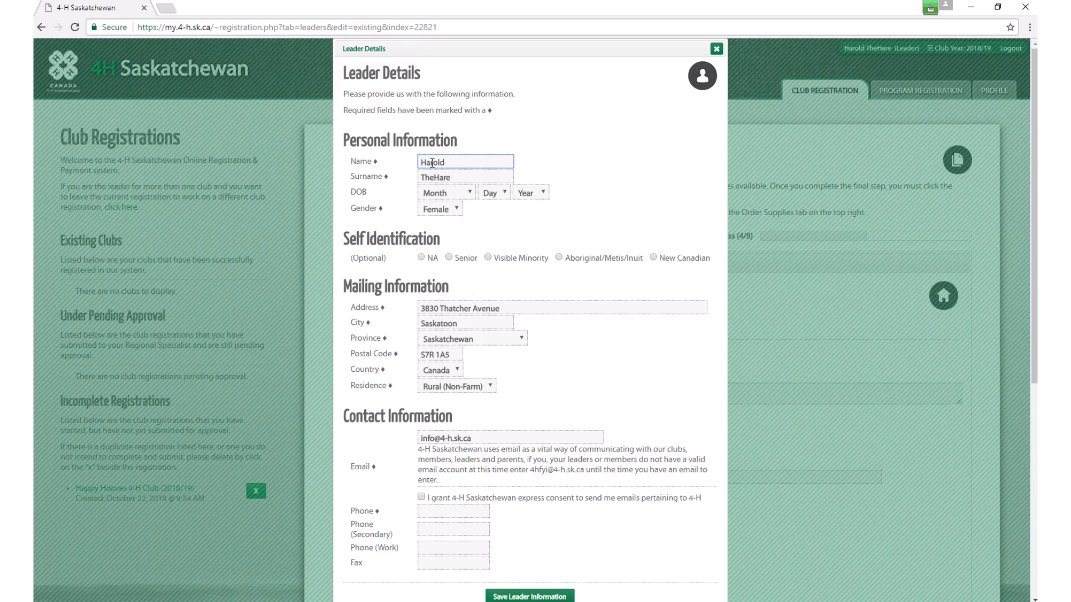
pyautogui.click(456, 210)
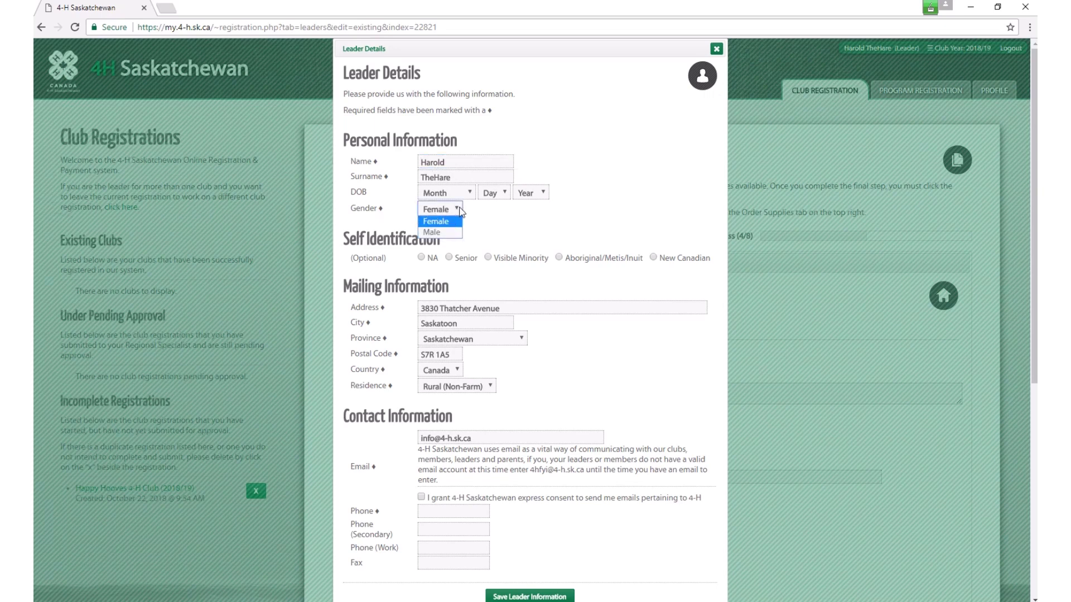
pyautogui.click(432, 232)
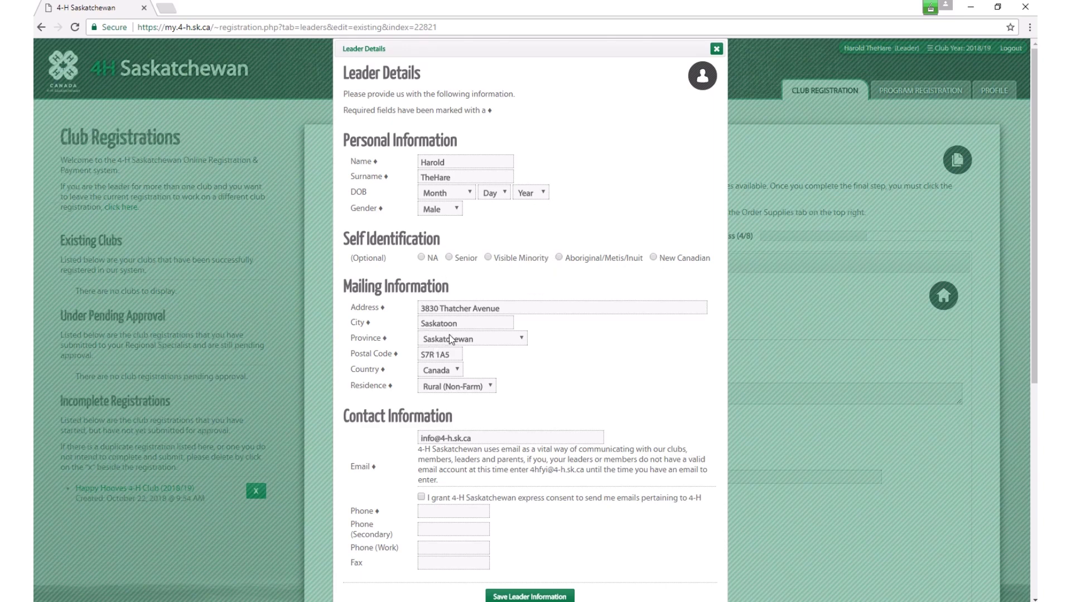
# Step: Enter the leader's primary phone number and save the leader information
pyautogui.scroll(-2, 484, 389)
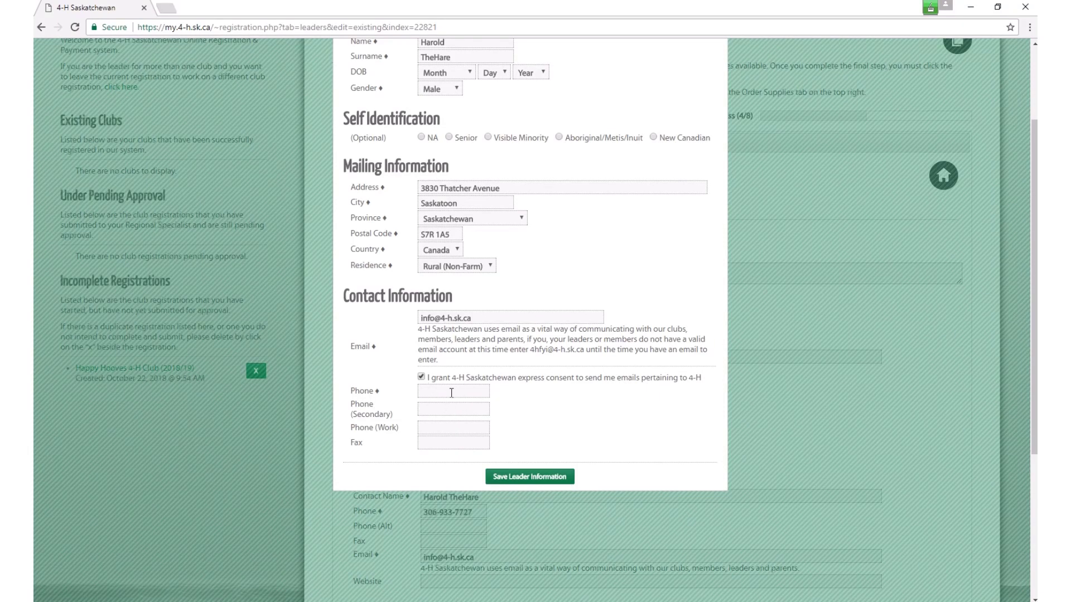
pyautogui.click(439, 391)
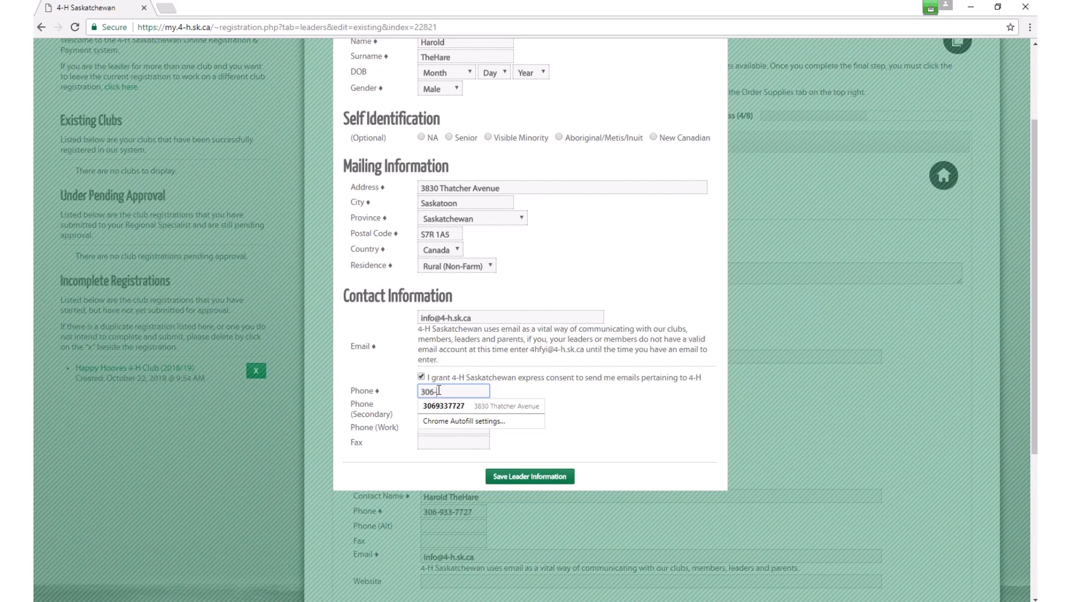
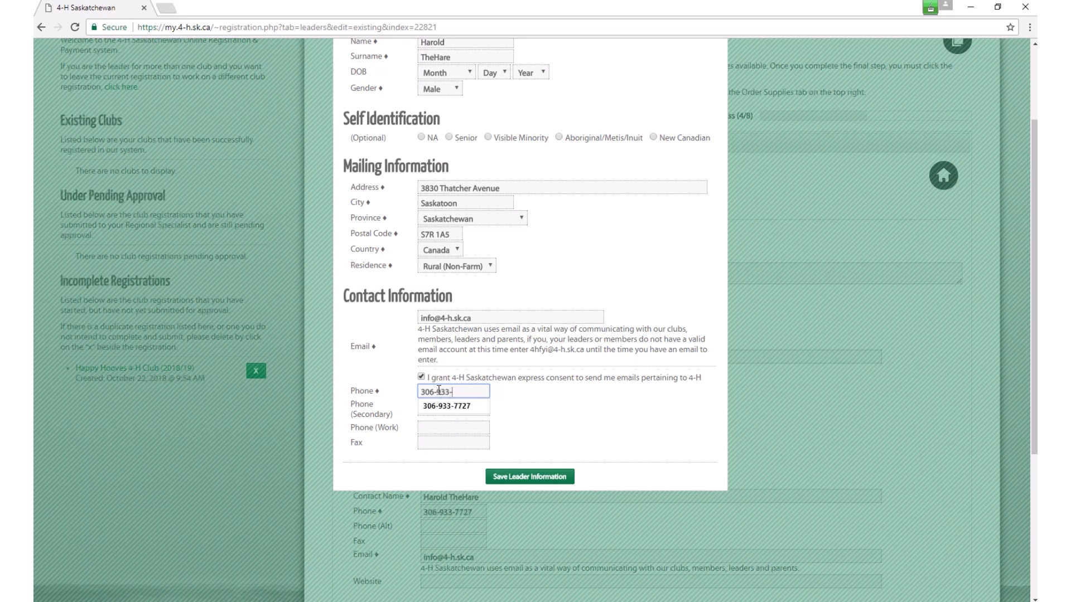
pyautogui.click(447, 406)
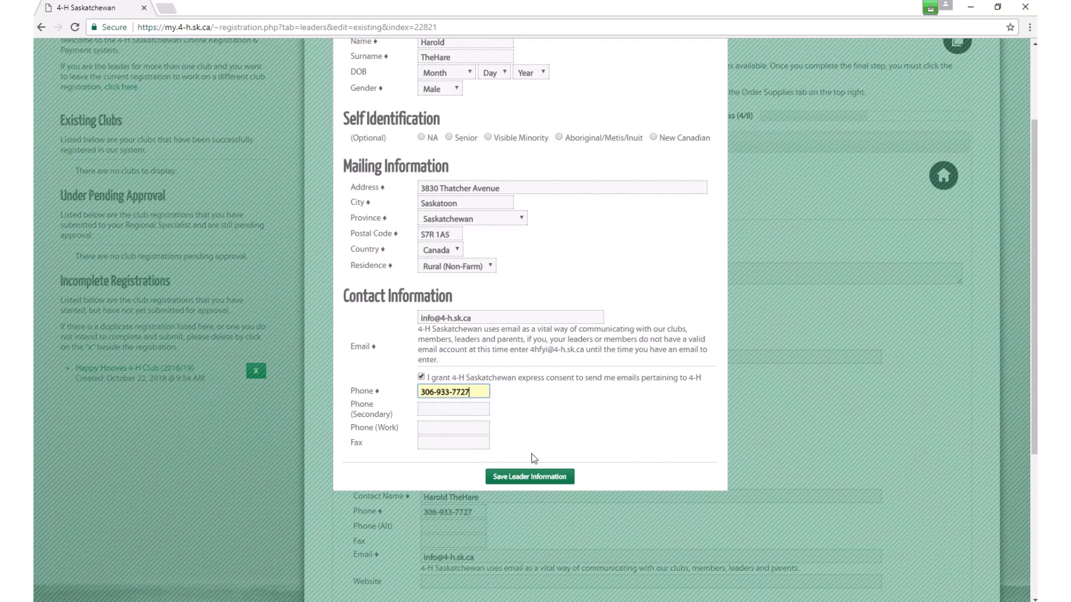
pyautogui.click(500, 478)
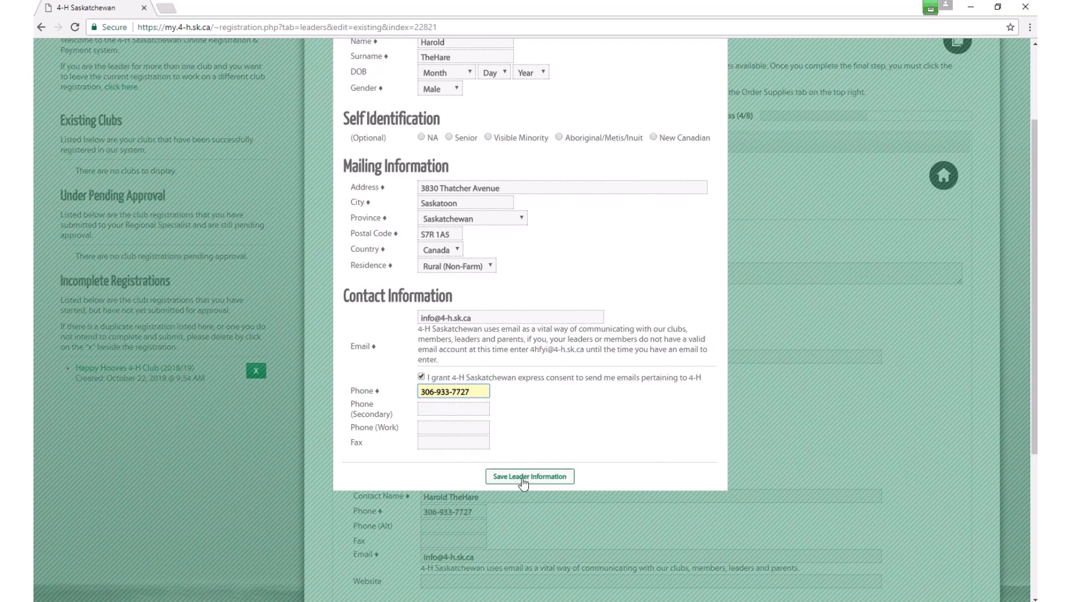
pyautogui.click(523, 483)
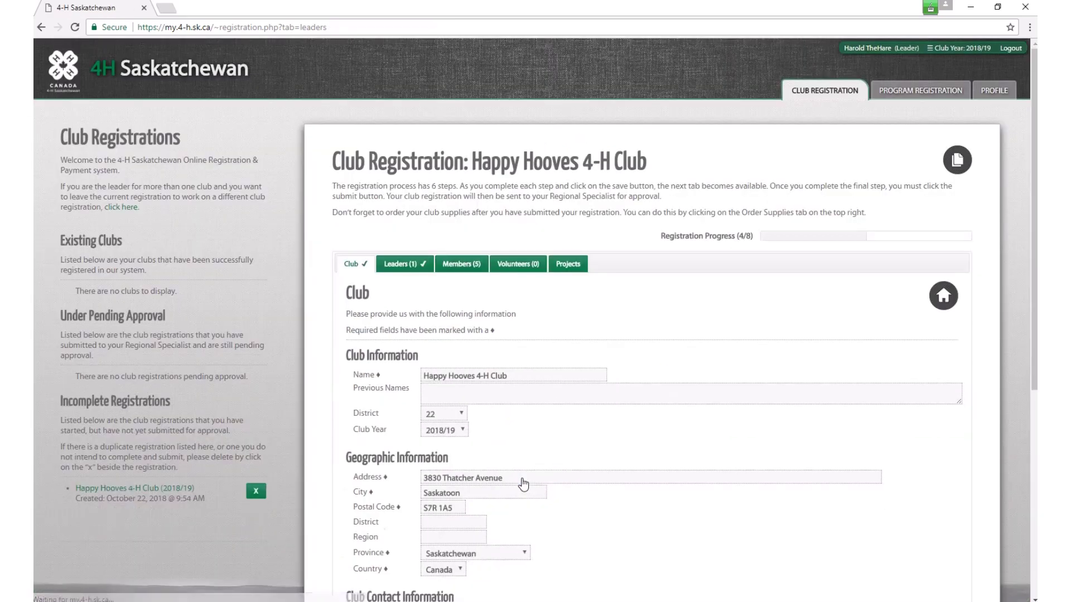
# Step: Return to the Leaders step, review the leader summary, and try Search for Leader Details
pyautogui.click(408, 266)
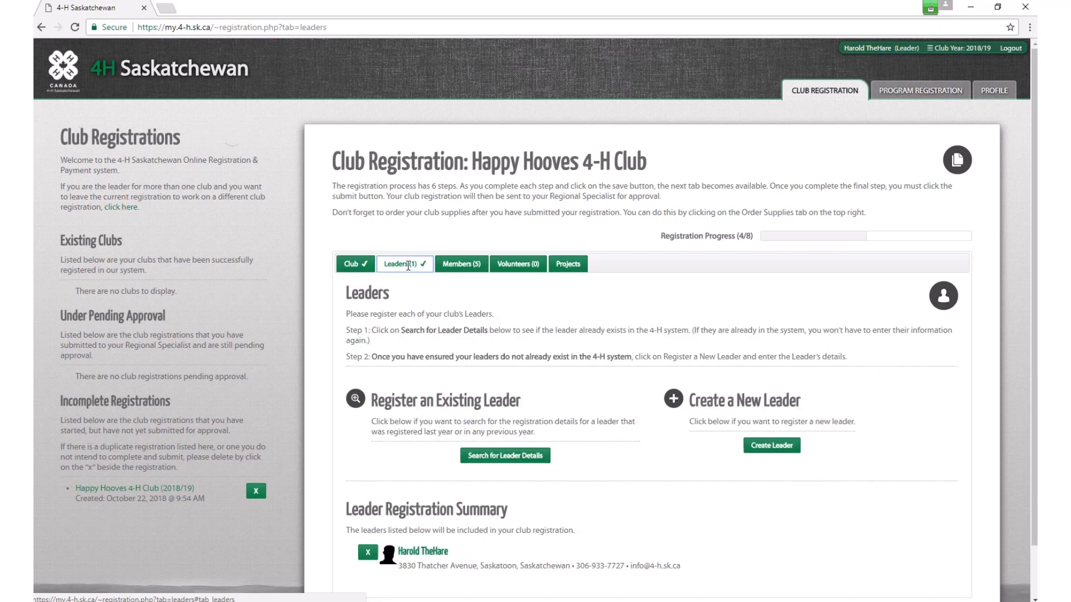
pyautogui.scroll(-1, 478, 340)
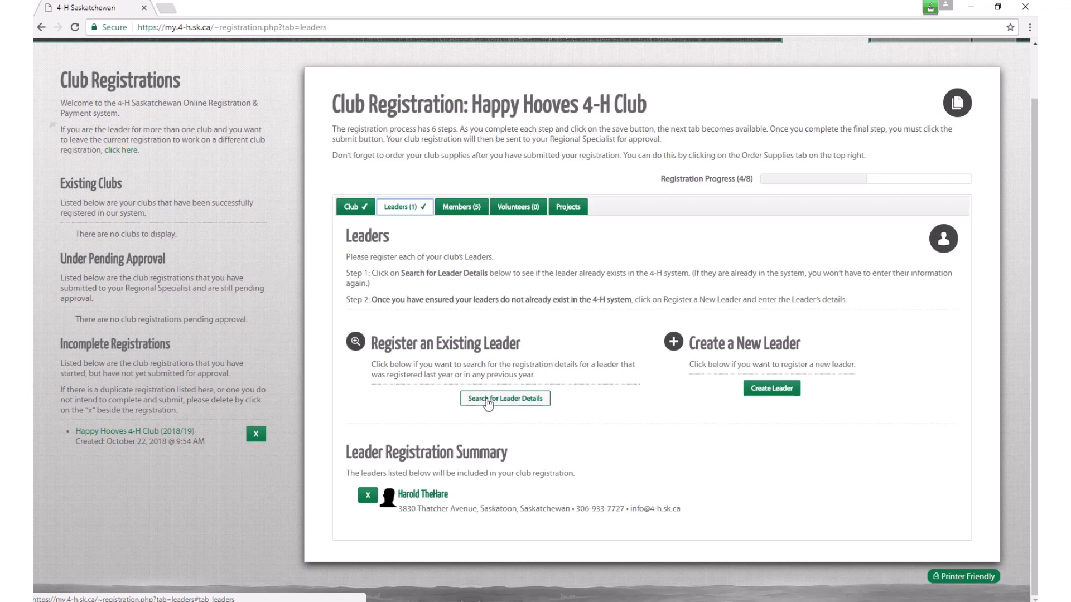
pyautogui.click(490, 406)
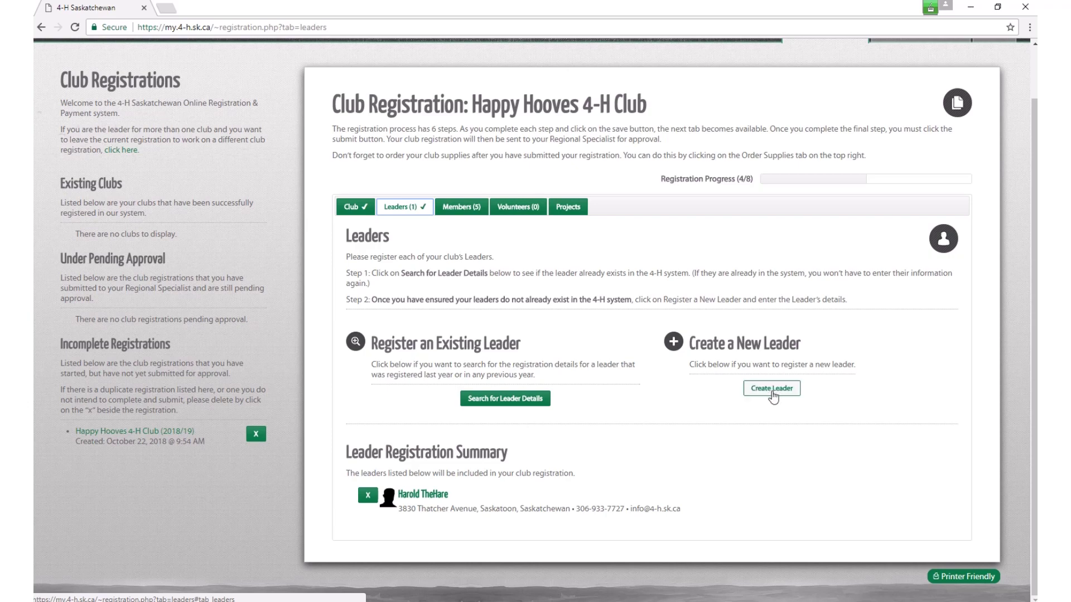
# Step: Start a new leader with the leader's first name and surname, marked Aboriginal/Metis/Inuit
pyautogui.click(773, 394)
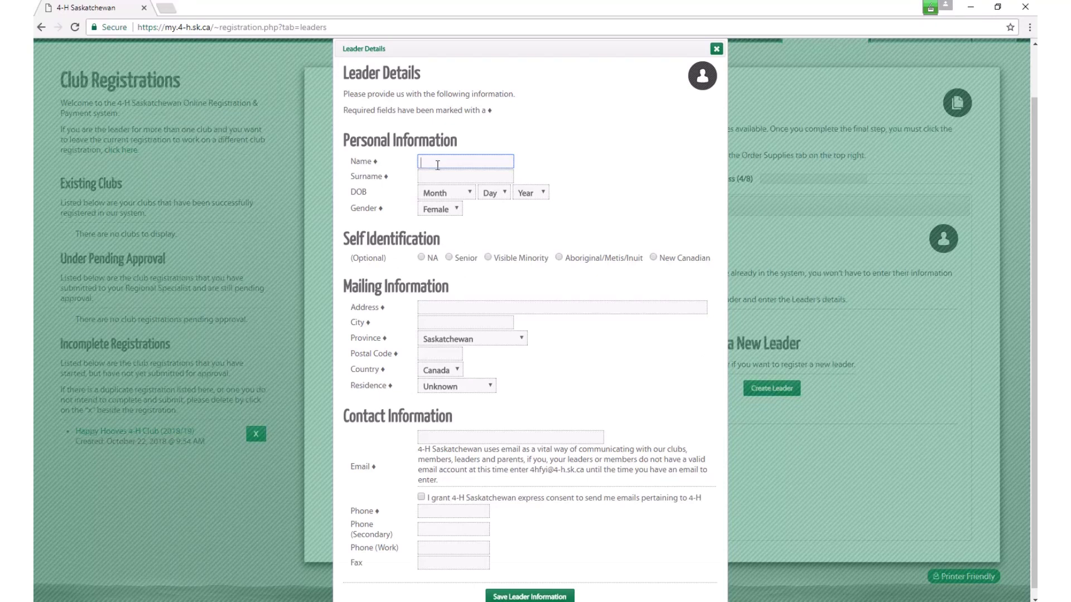
pyautogui.click(438, 165)
pyautogui.press('Tab')
pyautogui.press('Tab')
pyautogui.press('Tab')
pyautogui.press('Tab')
pyautogui.press('Tab')
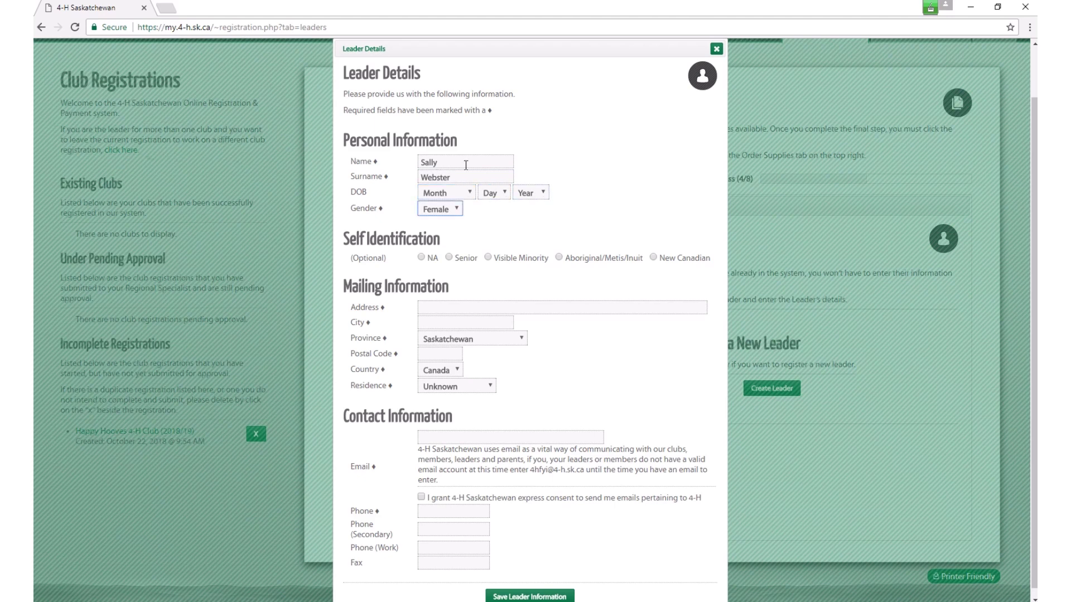
pyautogui.click(559, 258)
# Step: Enter the leader's mailing address, Saskatoon as the city, and the postal code
pyautogui.click(431, 308)
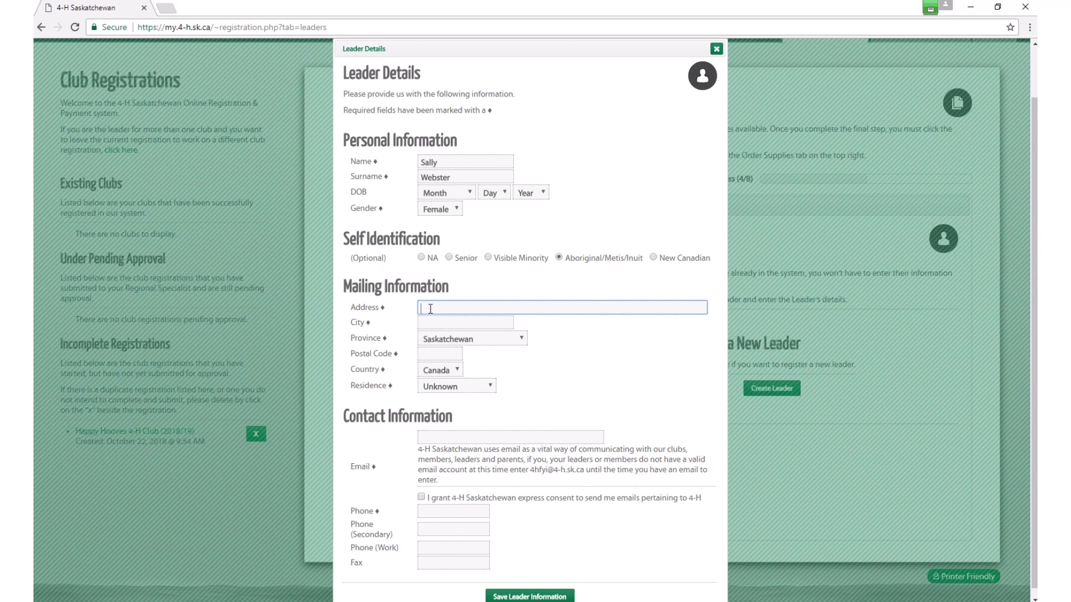
pyautogui.write('Box 222')
pyautogui.press('Tab')
pyautogui.write('Saskatoo')
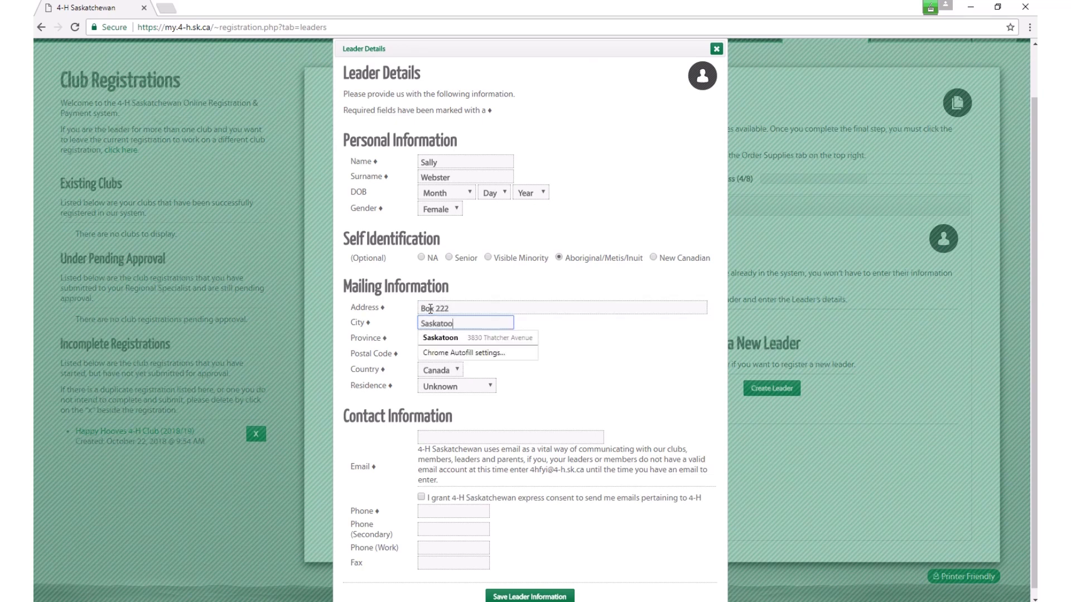
pyautogui.write('n')
pyautogui.press('Tab')
pyautogui.press('s')
pyautogui.press('Tab')
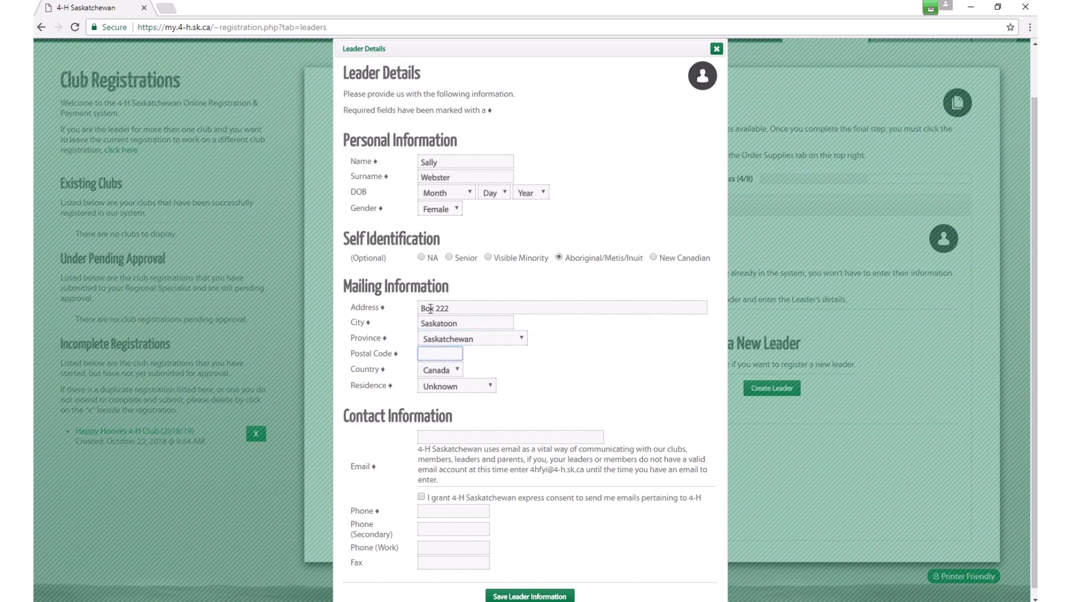
pyautogui.write('S7')
pyautogui.write('A')
pyautogui.press('BackSpace')
pyautogui.press('BackSpace')
pyautogui.write('R 1A5')
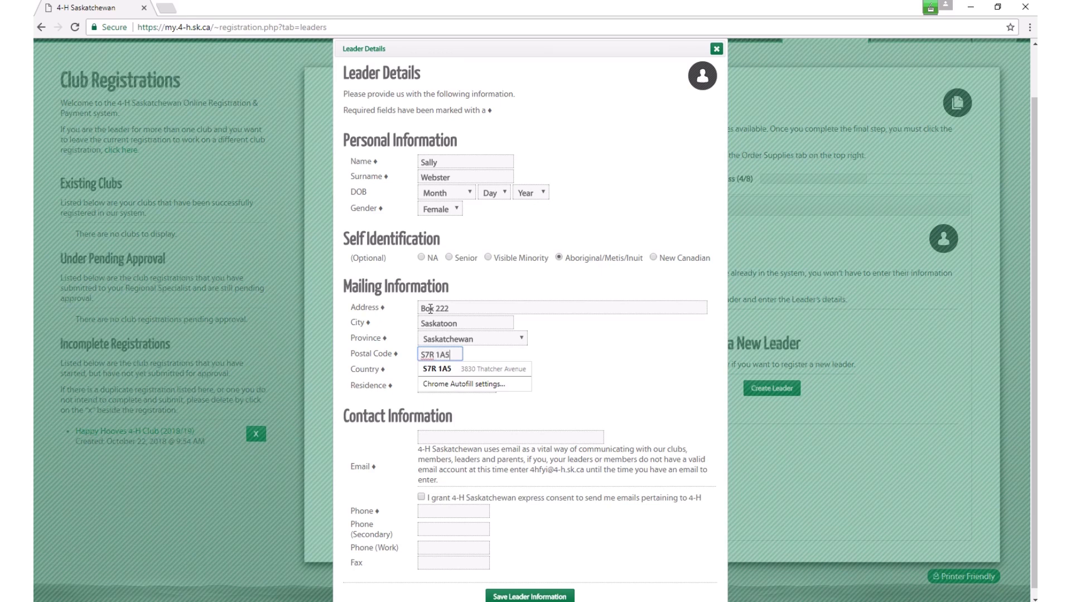
pyautogui.press('Tab')
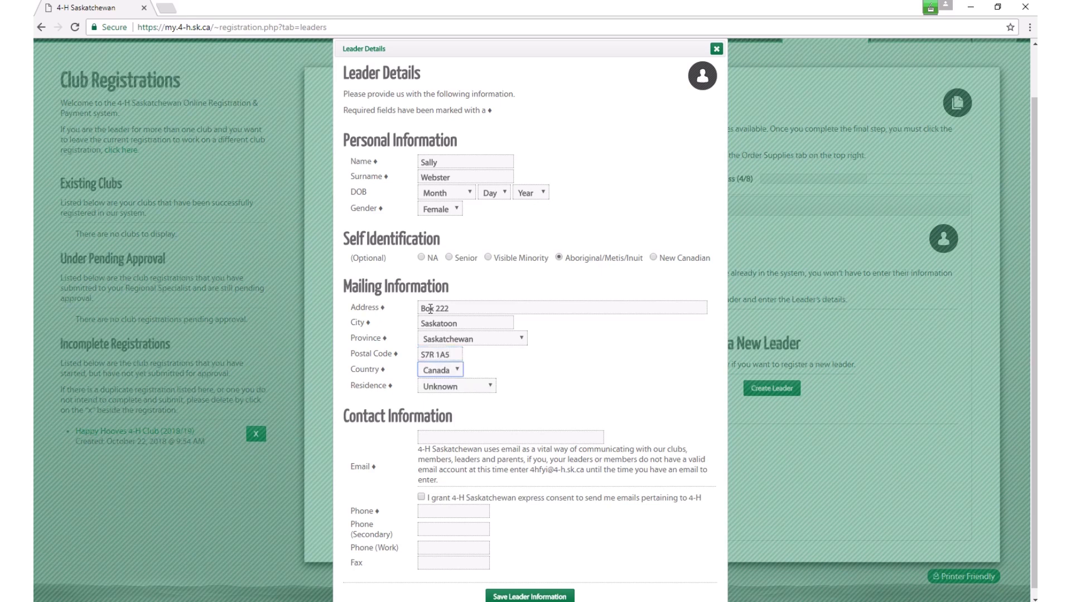
# Step: Set the leader's residence to Urban
pyautogui.press('Tab')
pyautogui.press('Down')
pyautogui.press('Down')
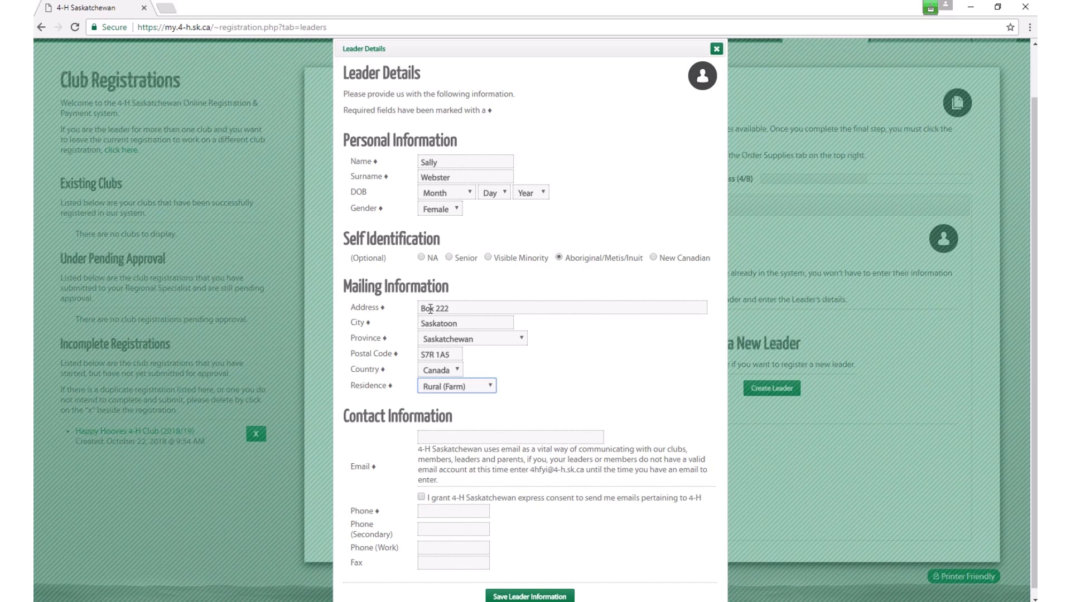
pyautogui.press('Up')
pyautogui.press('Up')
pyautogui.press('Down')
pyautogui.click(493, 387)
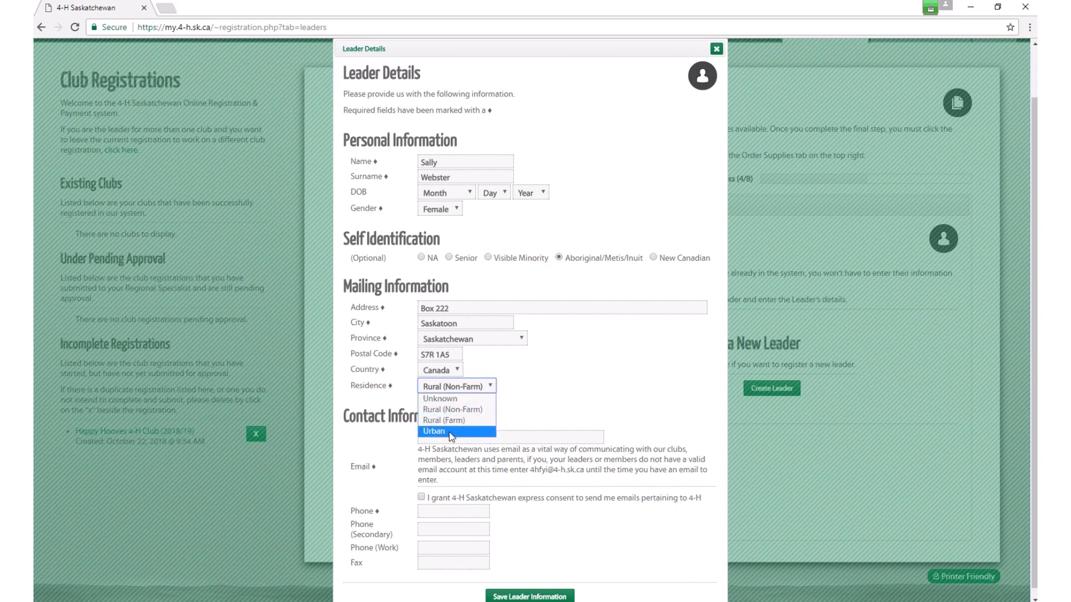
pyautogui.click(467, 433)
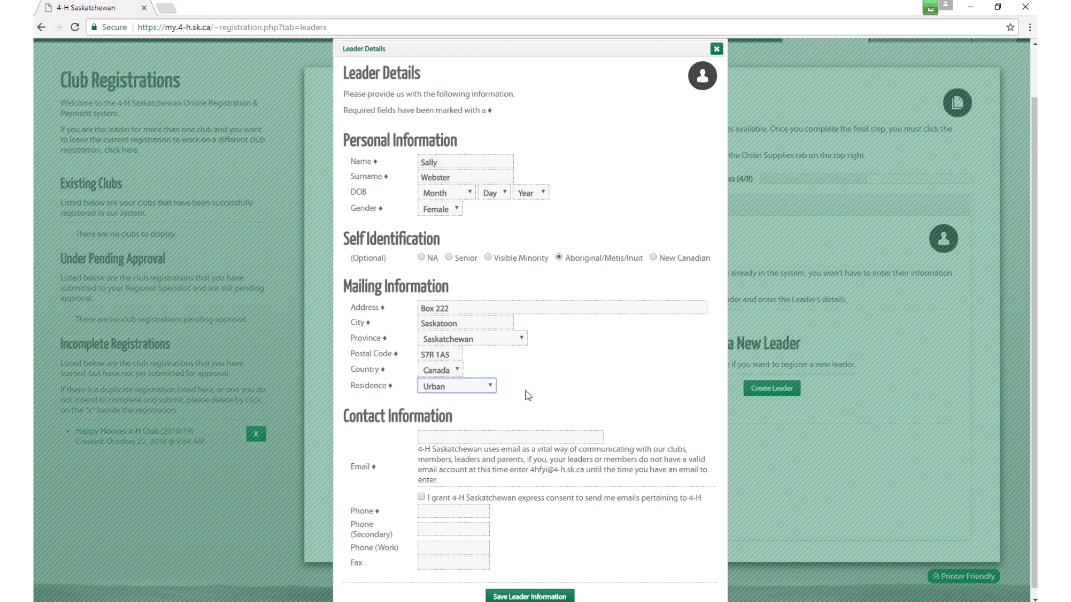
# Step: Enter the club's general 4-H e-mail and the leader's phone number, then save the leader
pyautogui.click(429, 441)
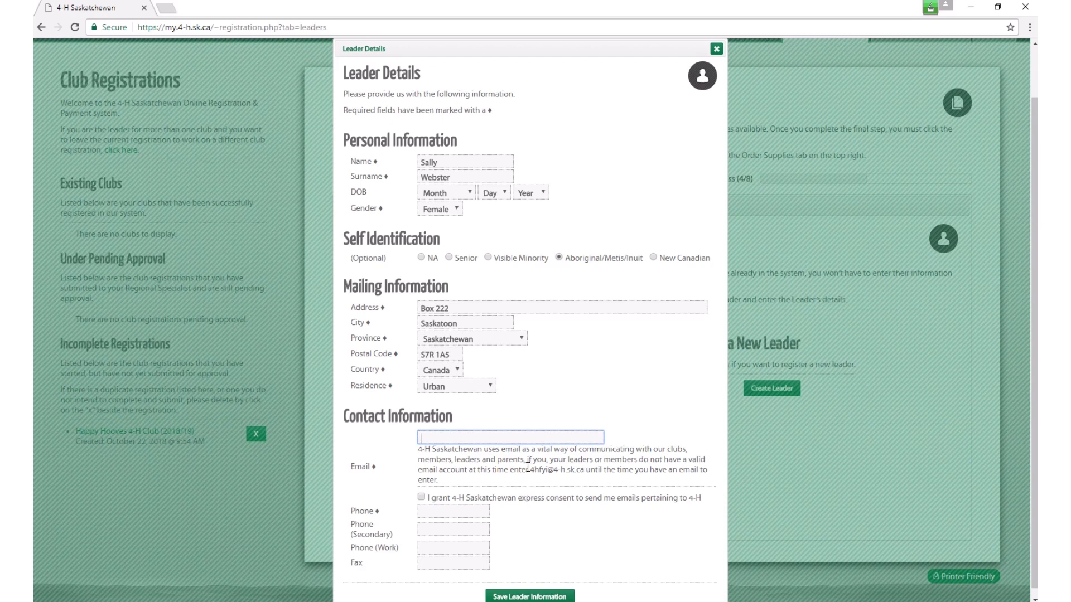
pyautogui.moveTo(530, 470); pyautogui.dragTo(586, 470)
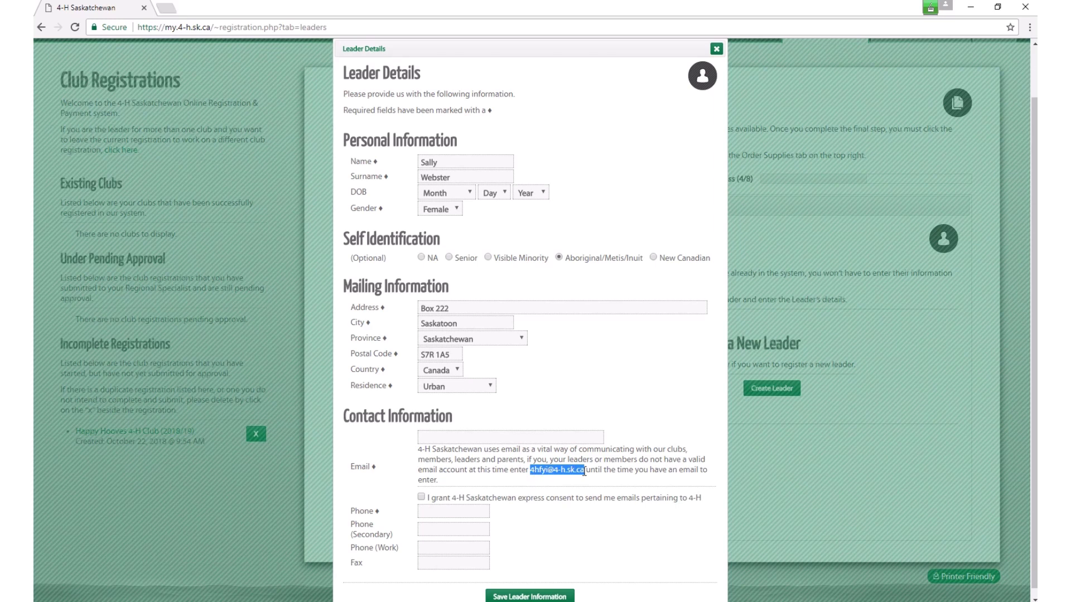
pyautogui.click(443, 438)
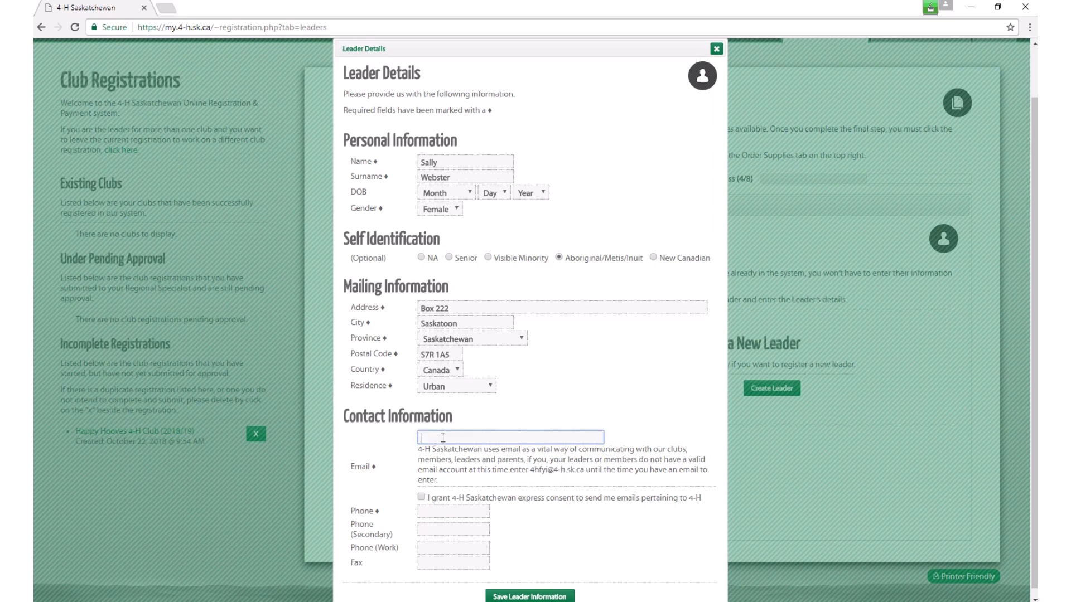
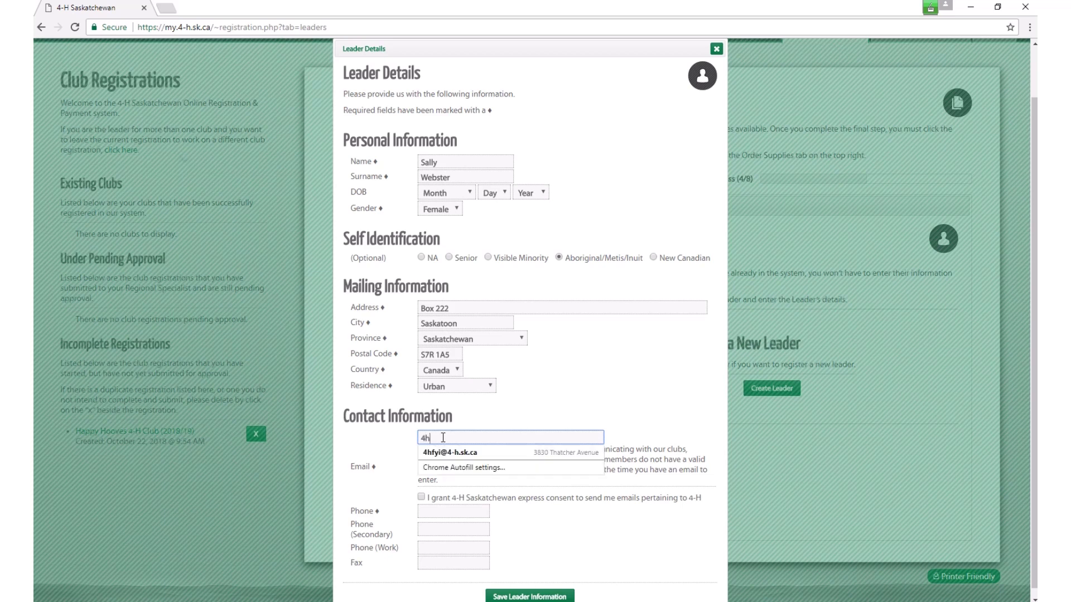
pyautogui.press('Tab')
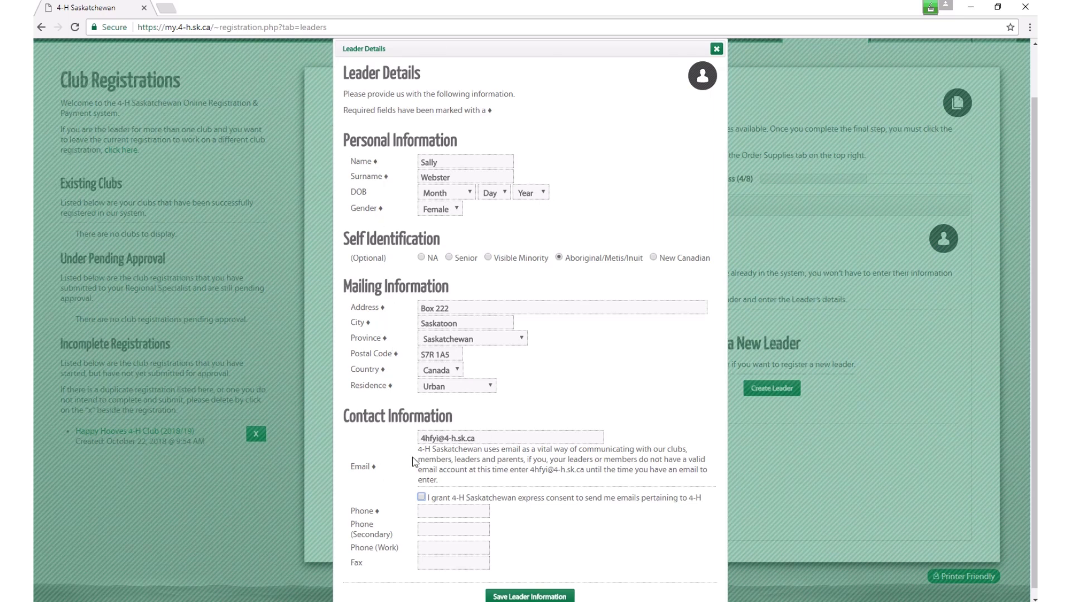
pyautogui.click(432, 511)
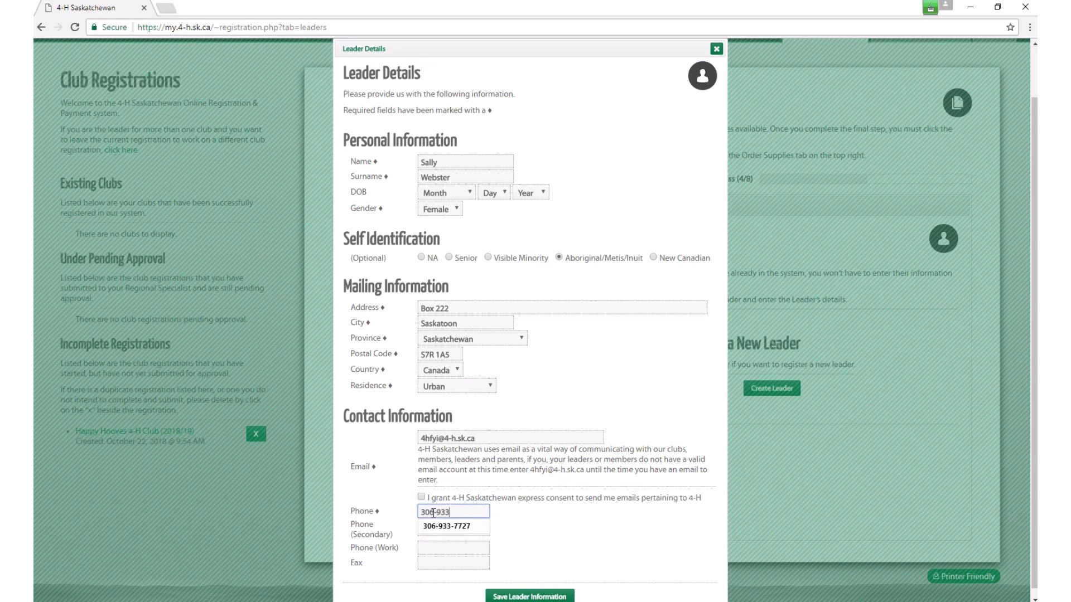
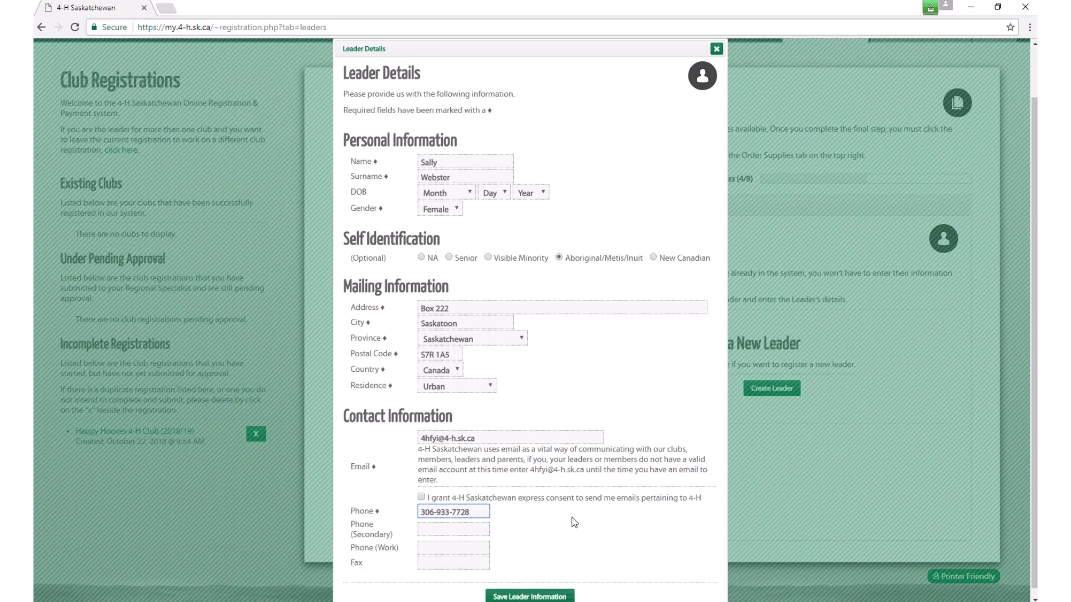
pyautogui.scroll(-1, 587, 477)
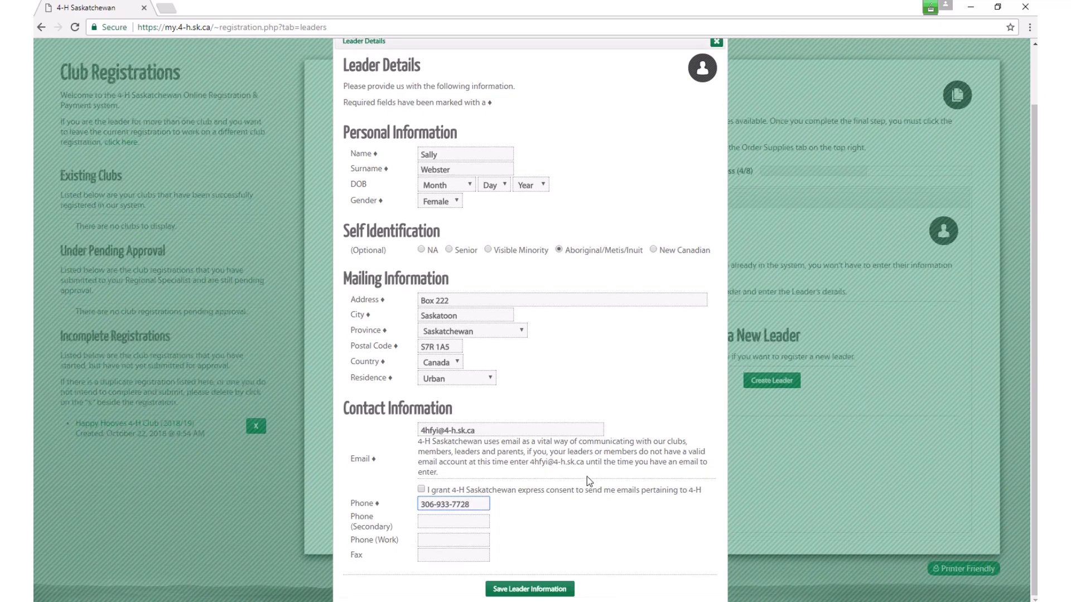
pyautogui.click(530, 590)
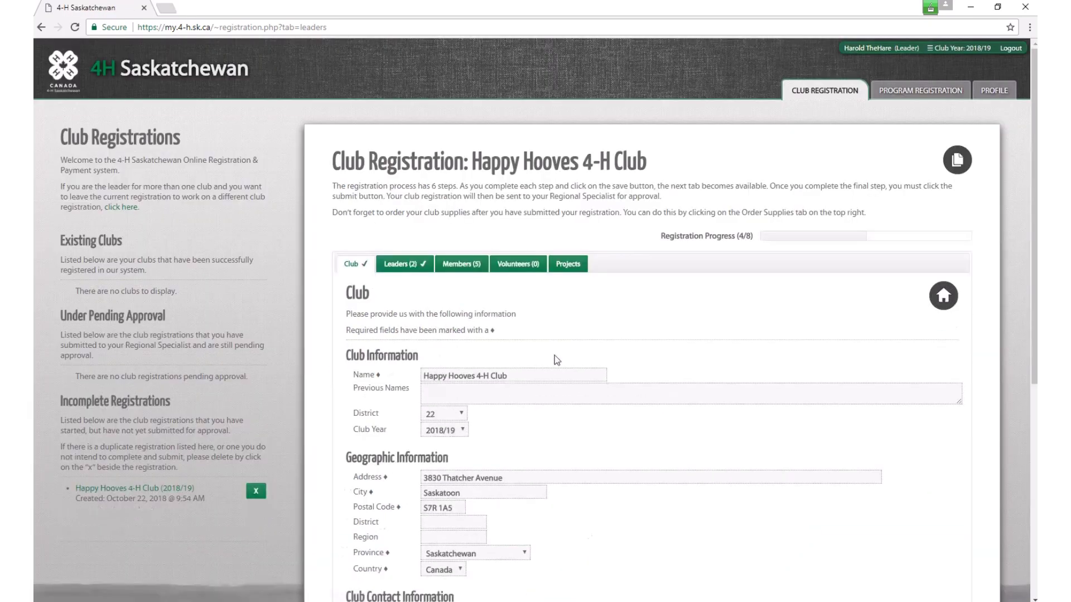
# Step: Review the two saved leaders, then bring up the Members list showing five members
pyautogui.click(411, 267)
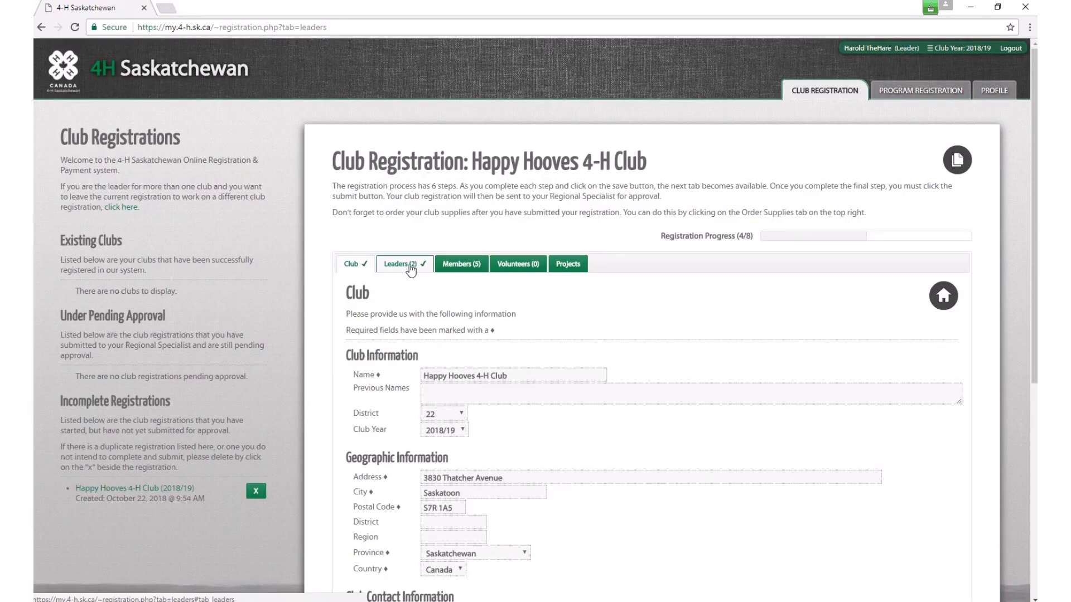
pyautogui.scroll(-1, 533, 329)
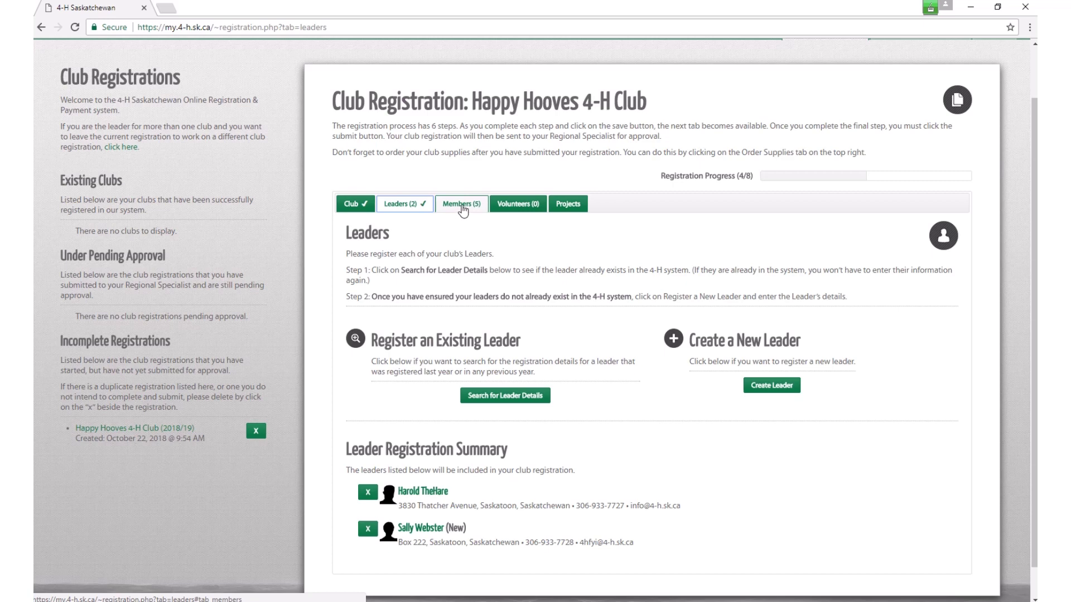
pyautogui.click(464, 205)
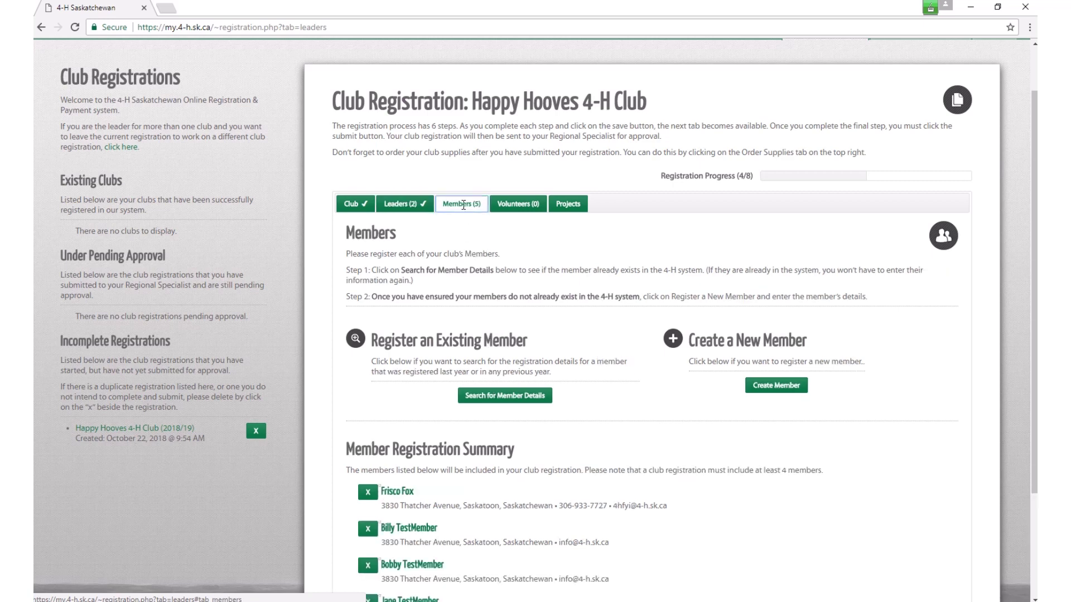
pyautogui.scroll(-3, 456, 270)
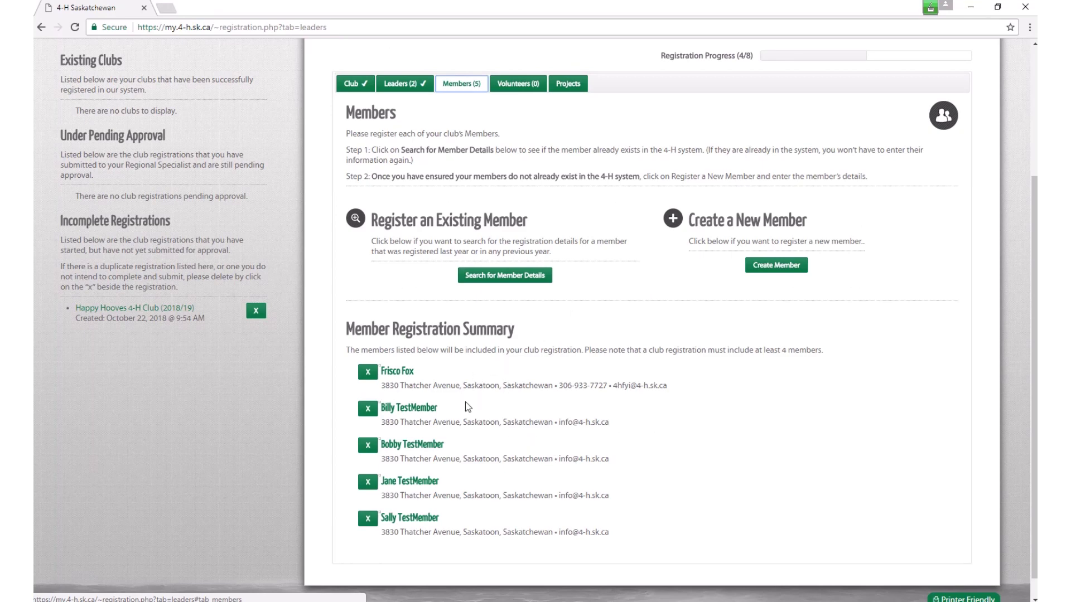
pyautogui.scroll(-1, 443, 410)
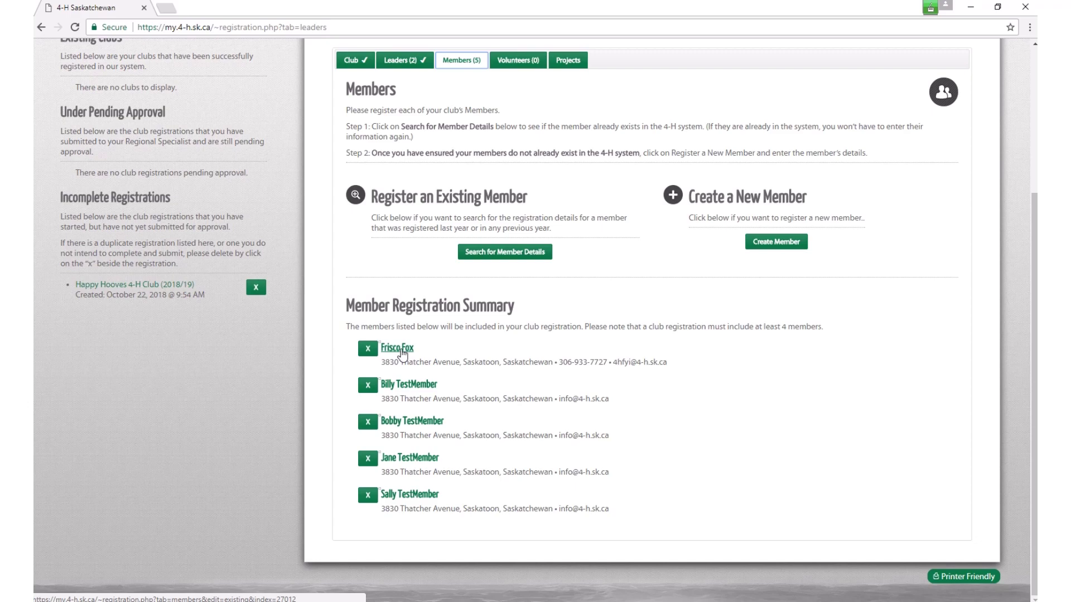
# Step: Open the first member and set birth date January 1, 2010 and gender Male
pyautogui.click(401, 350)
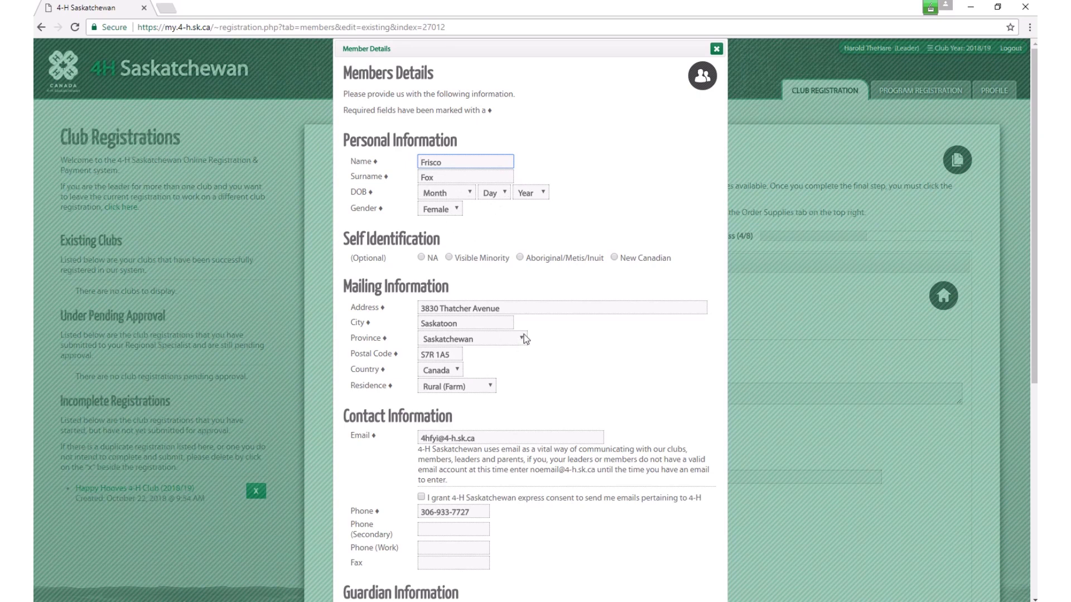
pyautogui.scroll(-1, 491, 505)
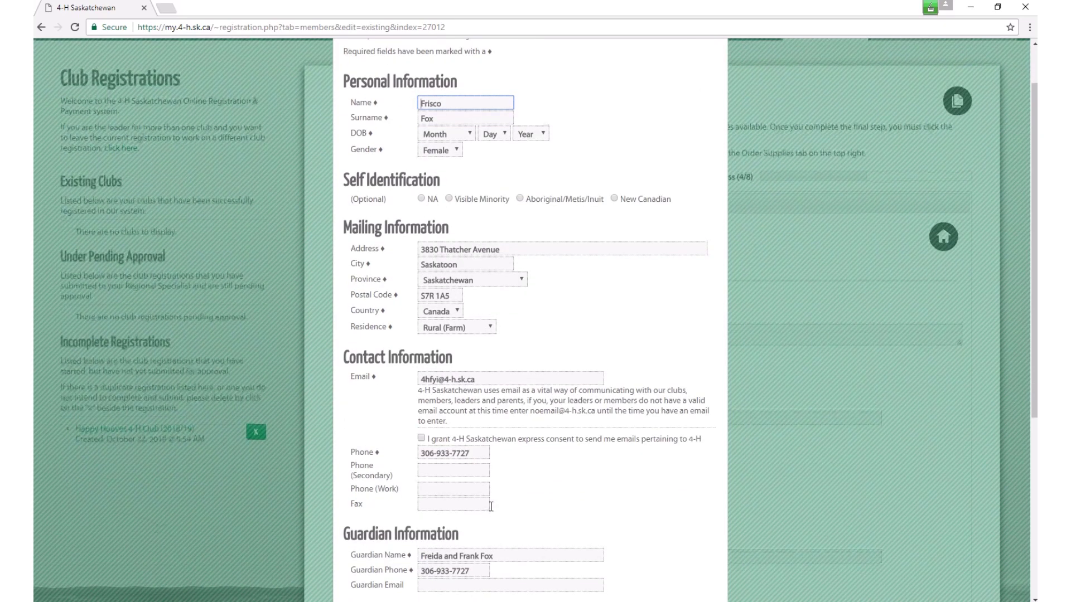
pyautogui.scroll(1, 490, 506)
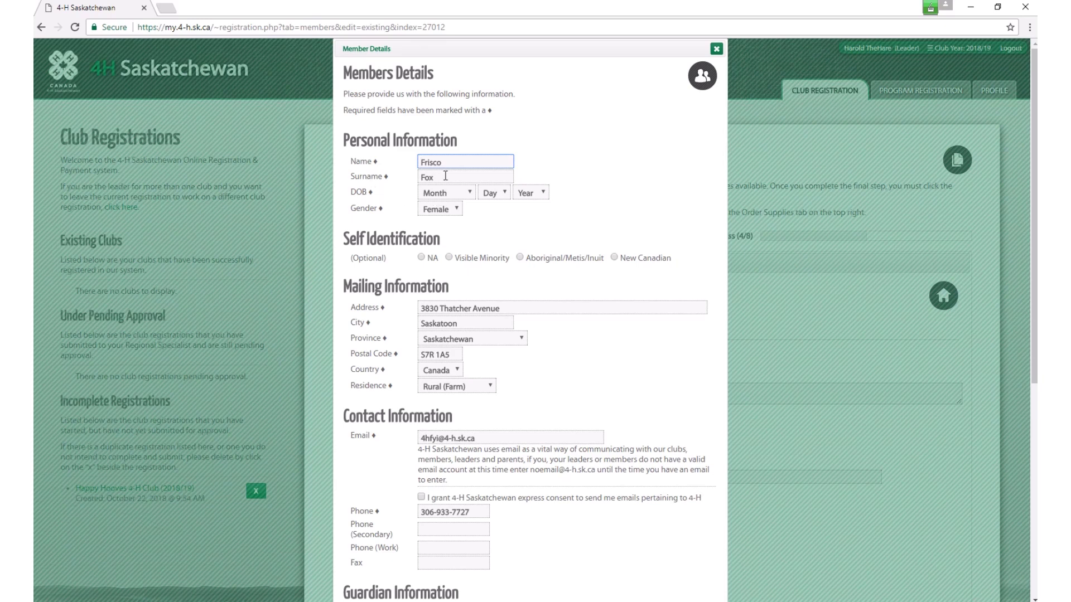
pyautogui.press('Tab')
pyautogui.press('Tab')
pyautogui.press('Down')
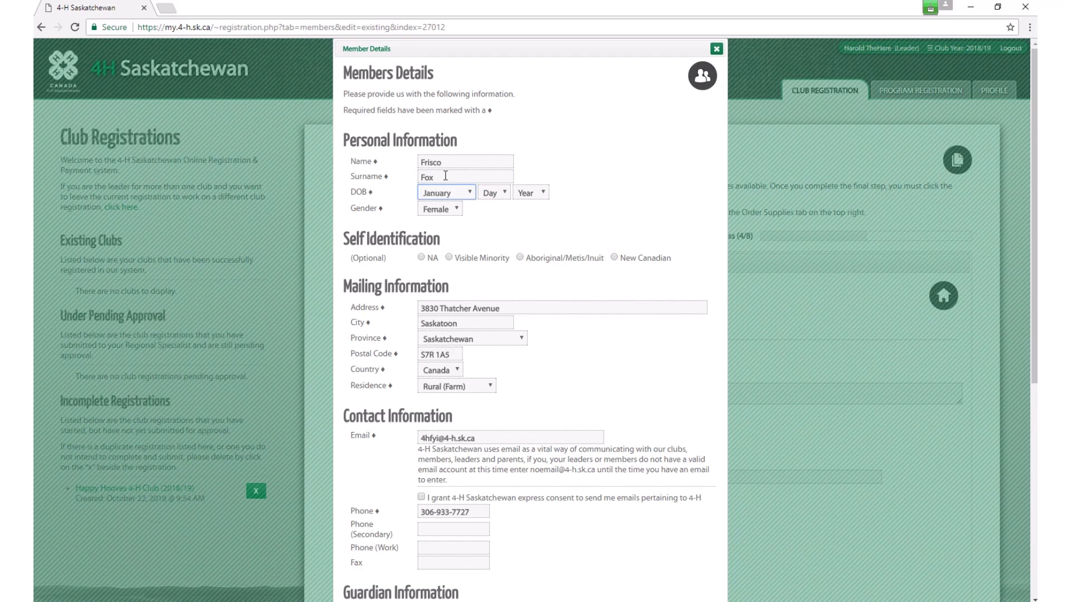
pyautogui.press('Tab')
pyautogui.press('Down')
pyautogui.press('Tab')
pyautogui.press('Down')
pyautogui.click(457, 209)
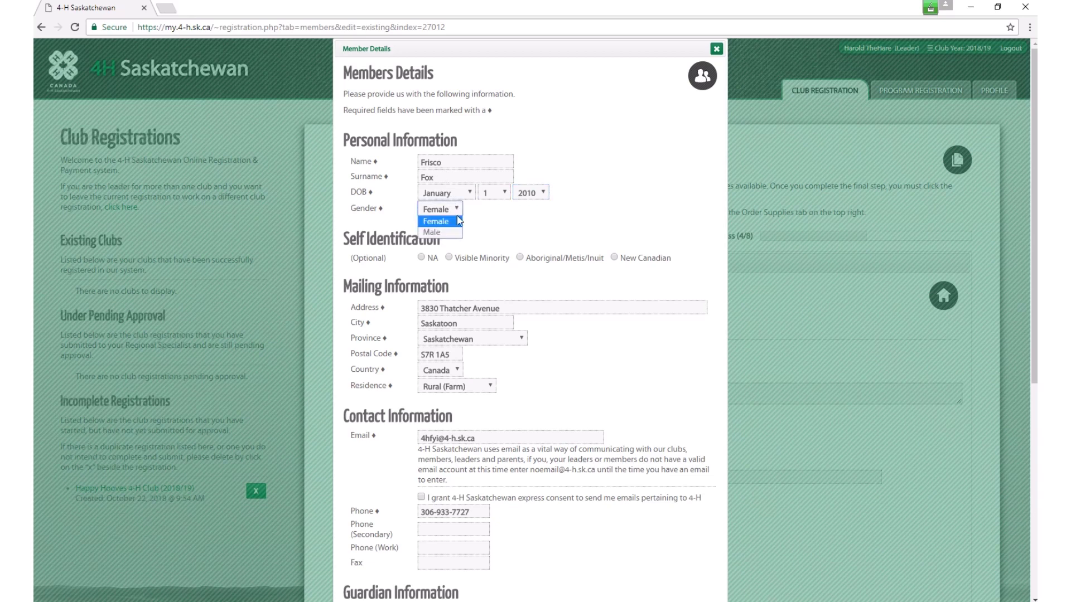
pyautogui.click(455, 236)
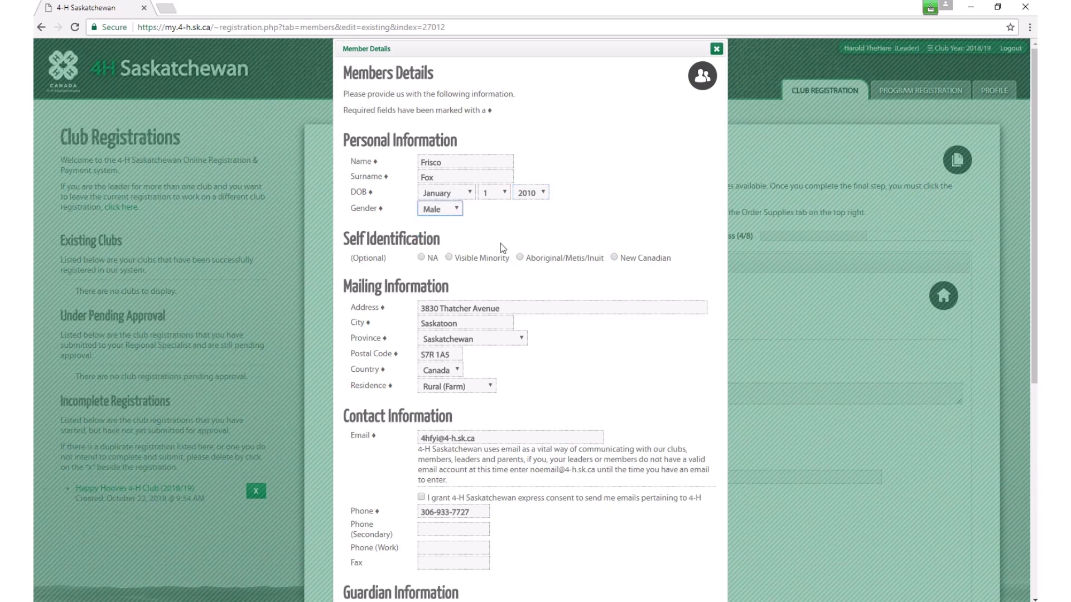
# Step: Replace the member's e-mail with the 4-H no-email address, grant e-mail consent, and save
pyautogui.scroll(-1, 486, 310)
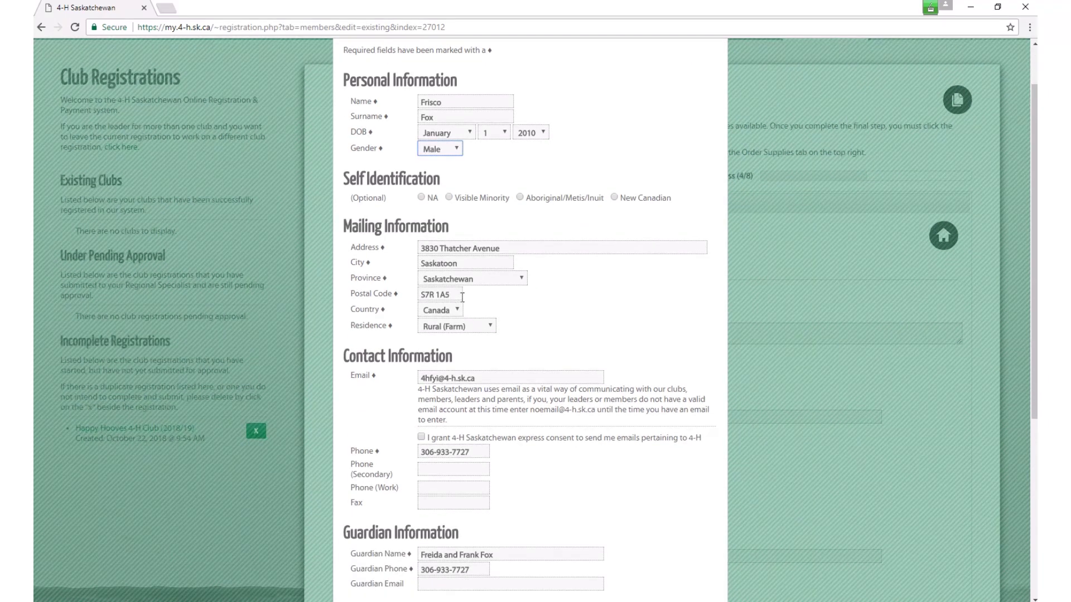
pyautogui.scroll(-1, 495, 378)
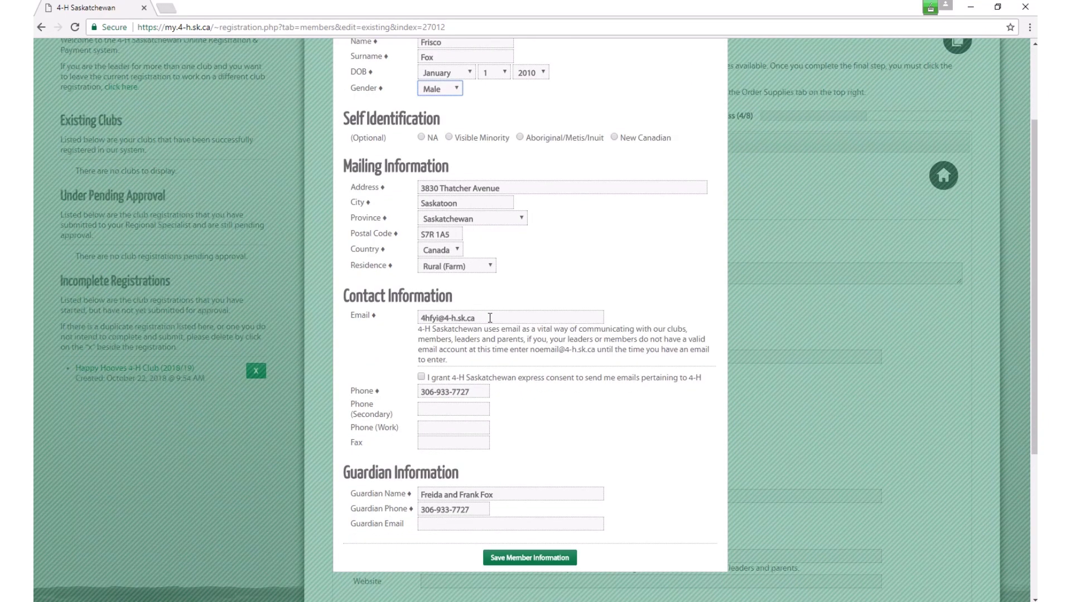
pyautogui.moveTo(490, 318); pyautogui.dragTo(402, 320)
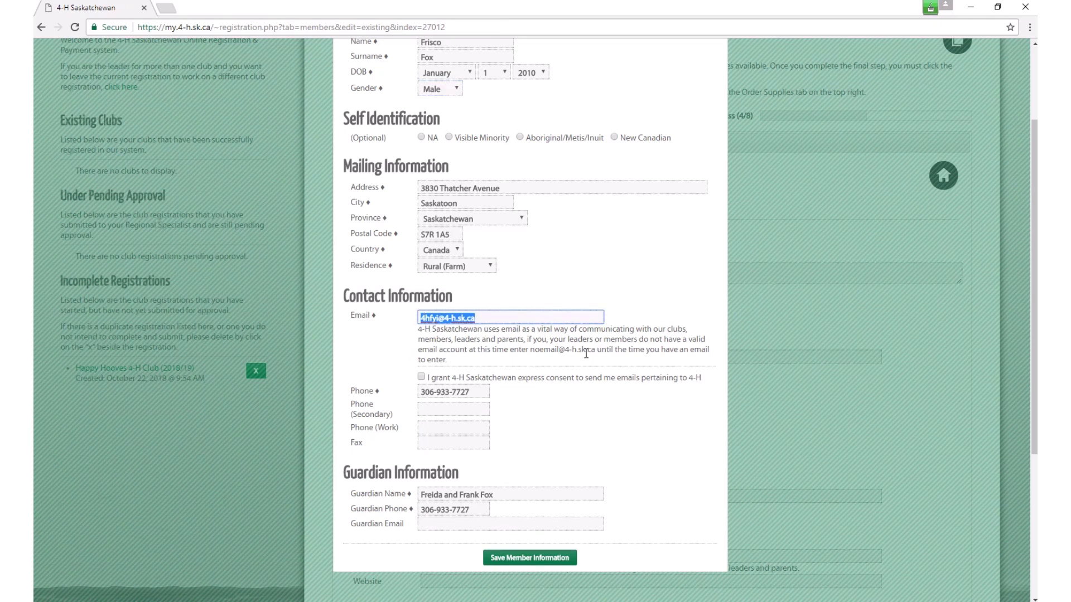
pyautogui.moveTo(596, 350); pyautogui.dragTo(531, 350)
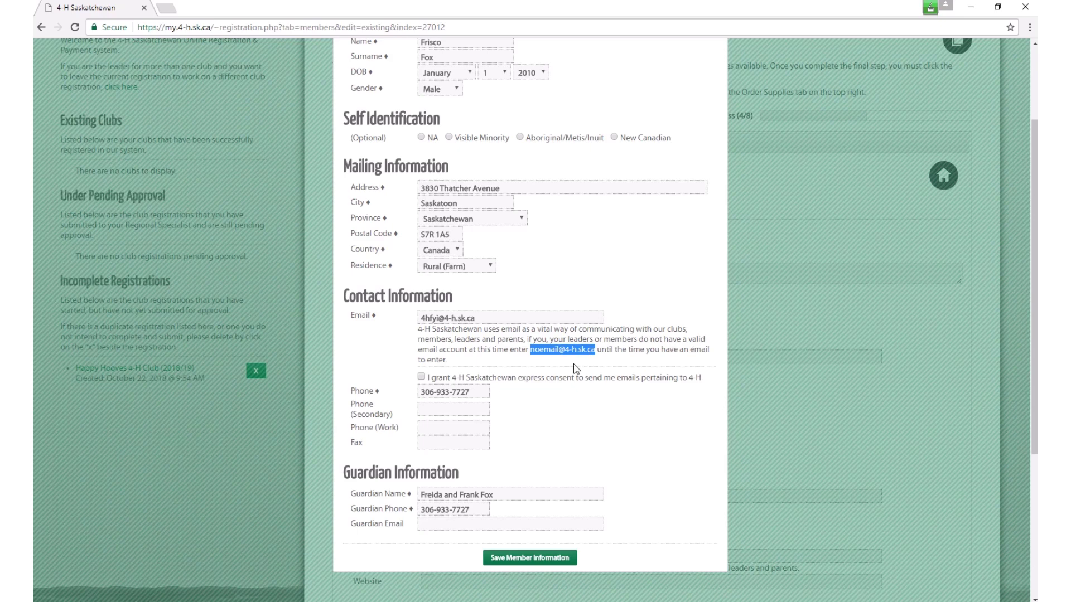
pyautogui.moveTo(481, 319); pyautogui.dragTo(394, 316)
pyautogui.write('noe')
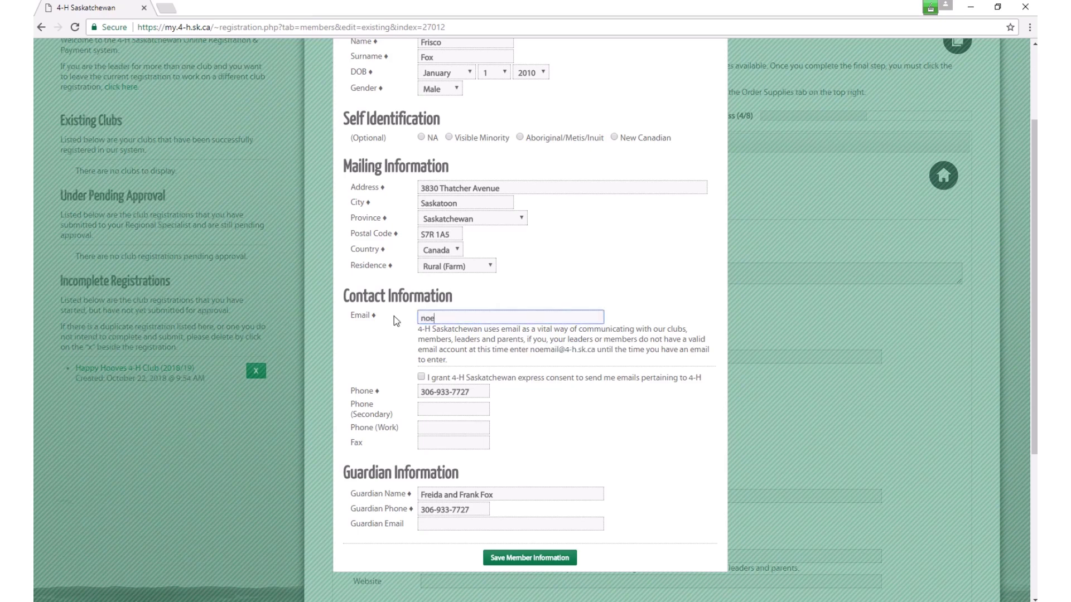
pyautogui.write('mail@4-h.ak.ca')
pyautogui.click(473, 318)
pyautogui.press('BackSpace')
pyautogui.write('s')
pyautogui.click(430, 378)
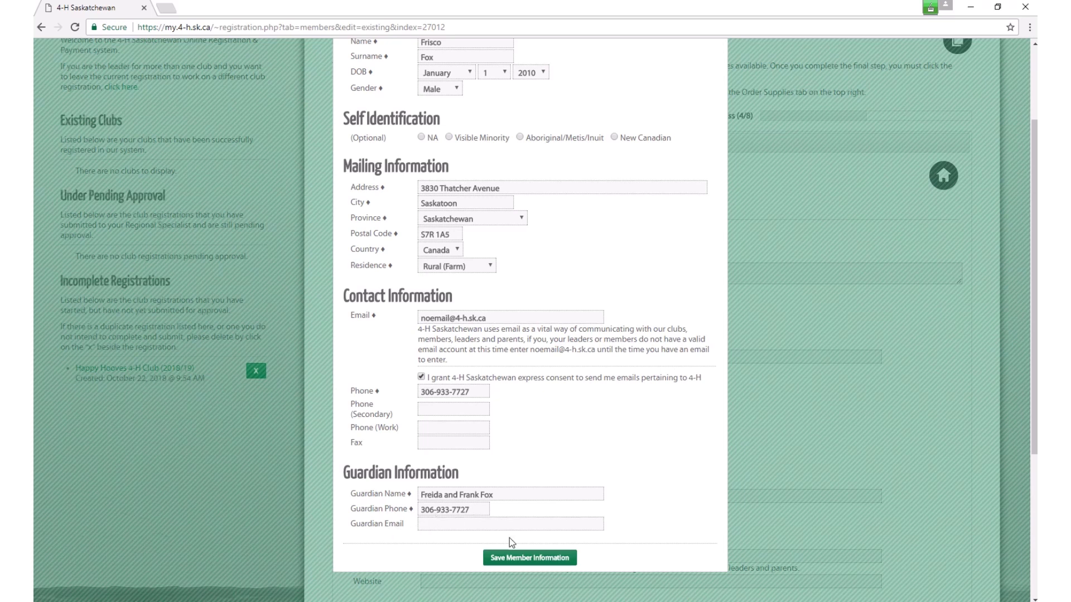
pyautogui.click(534, 559)
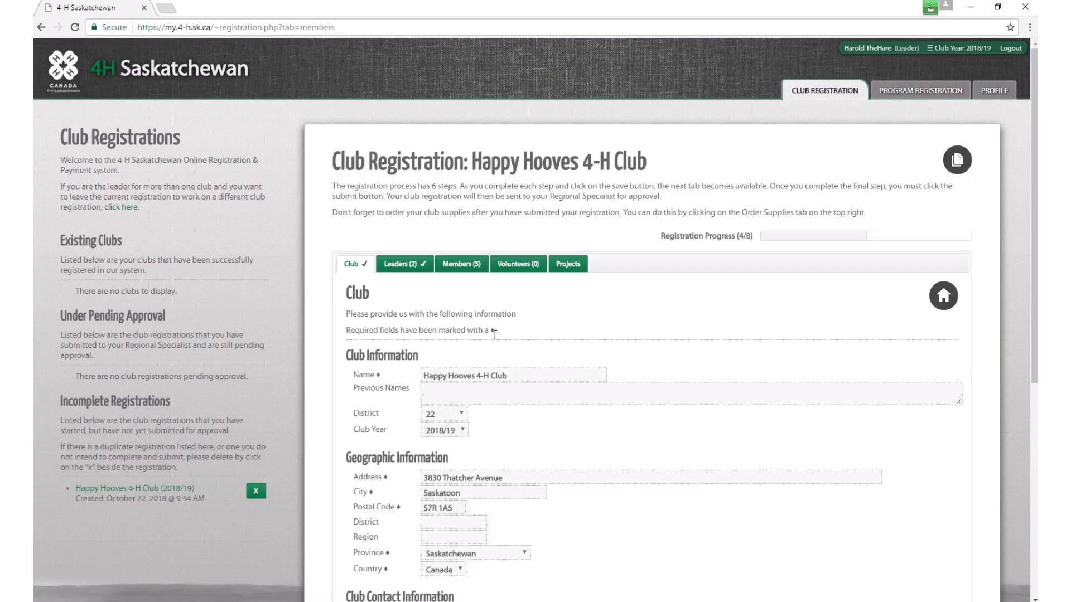
# Step: Remove the first two test members from the Member Registration Summary, confirming each with YES
pyautogui.click(460, 264)
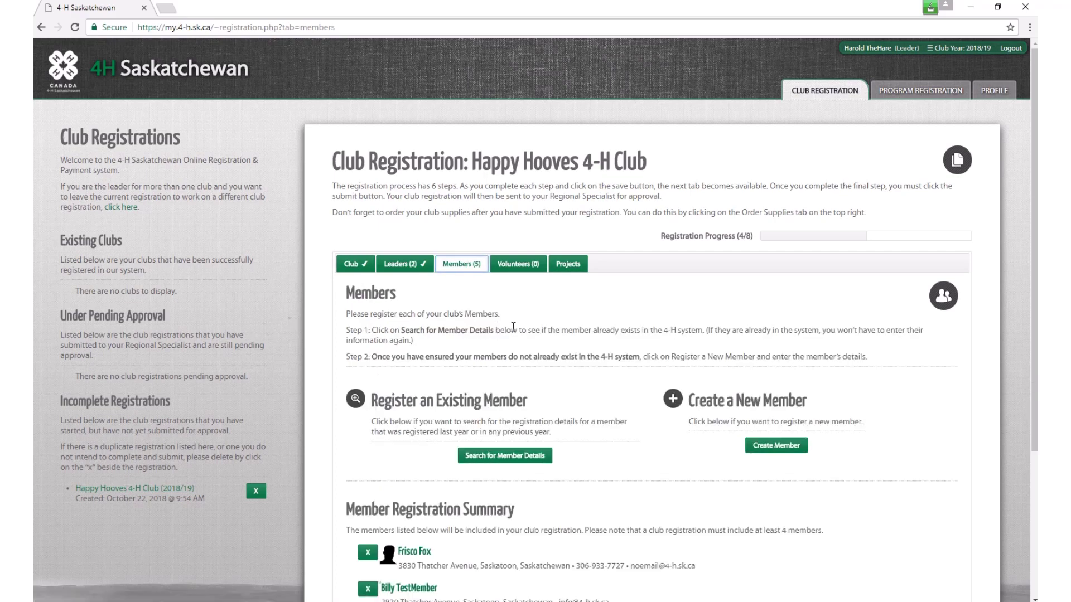
pyautogui.scroll(-4, 585, 343)
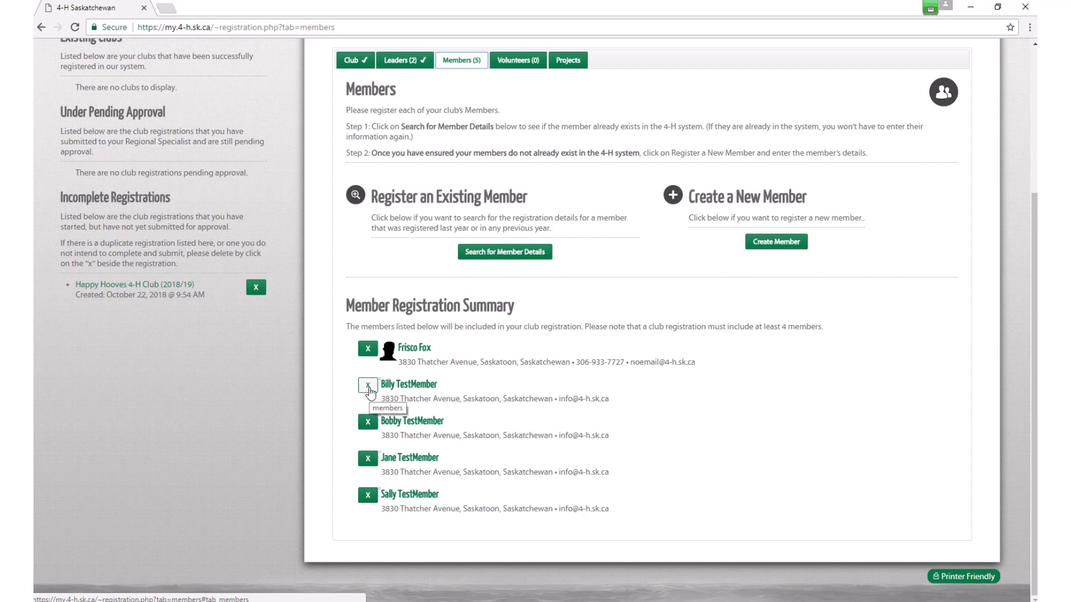
pyautogui.click(368, 387)
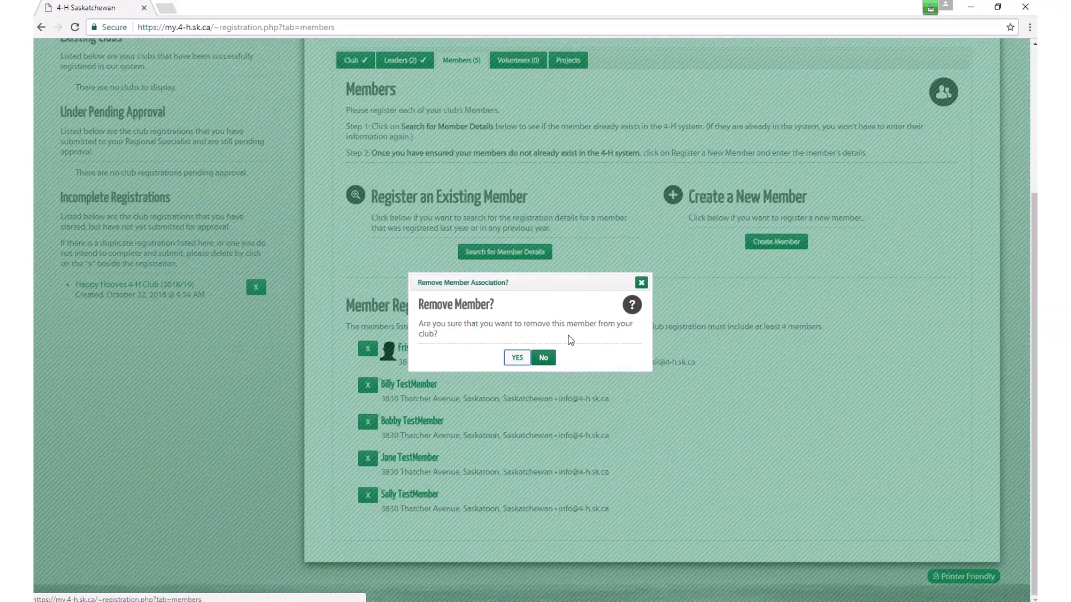
pyautogui.click(517, 359)
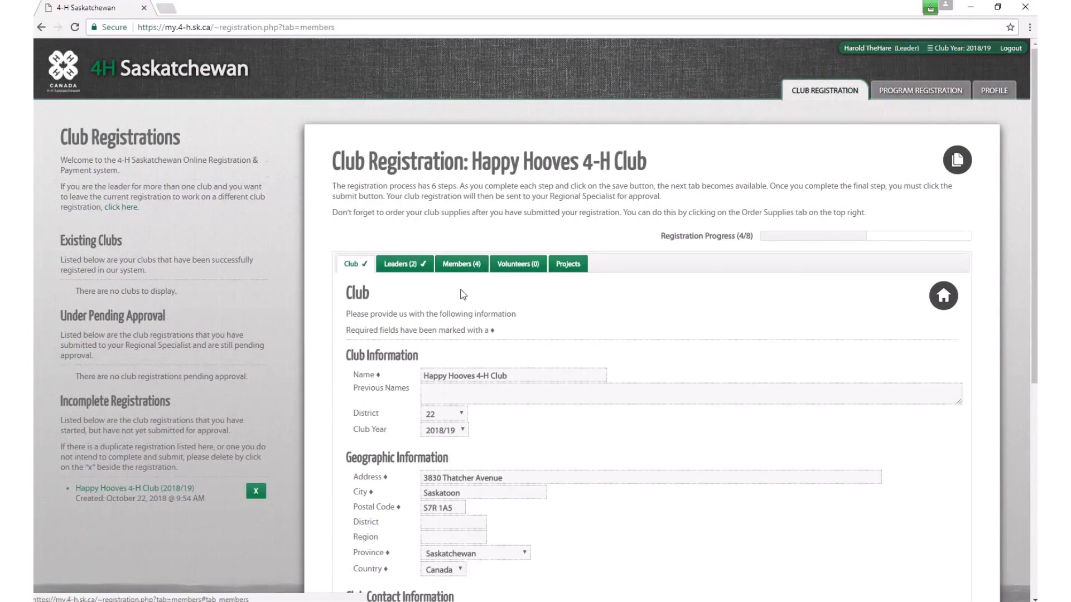
pyautogui.click(455, 266)
pyautogui.scroll(-3, 471, 355)
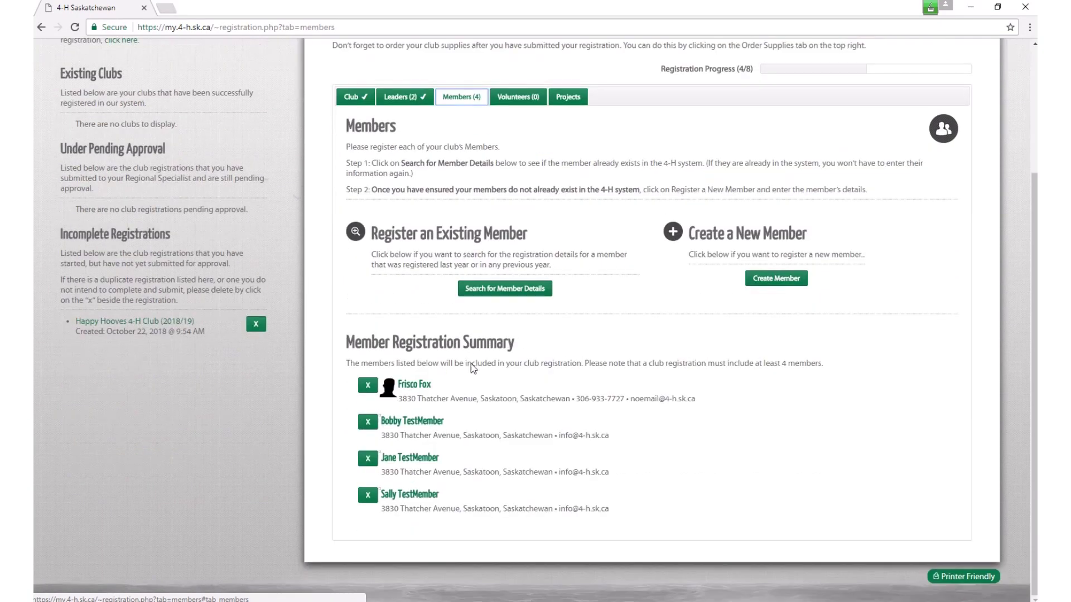
pyautogui.click(367, 422)
pyautogui.click(517, 360)
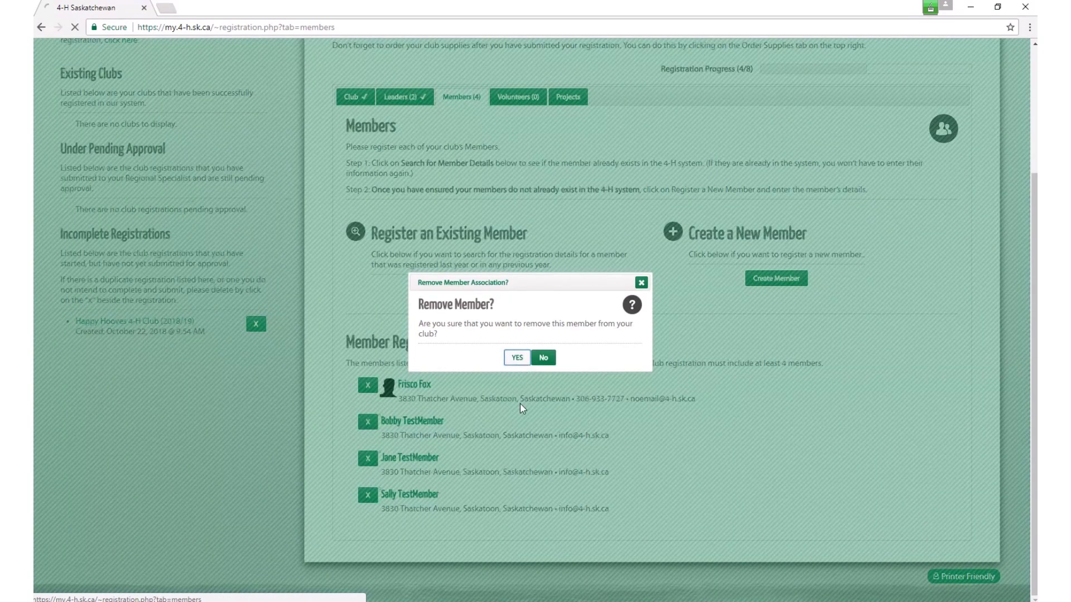
# Step: Remove the remaining test members, confirming each, and reopen the Members list
pyautogui.click(459, 264)
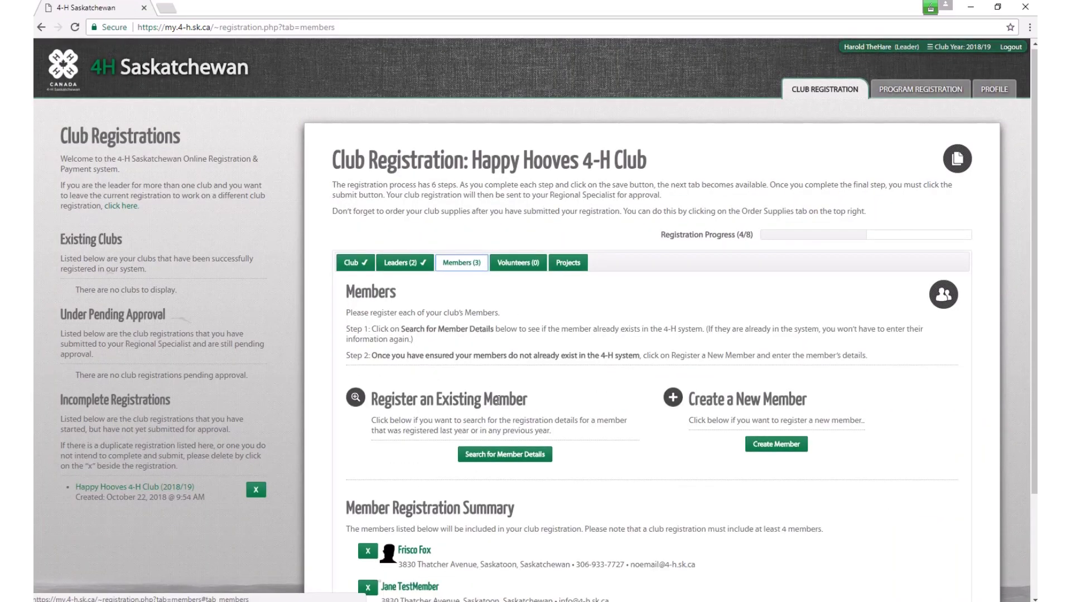
pyautogui.scroll(-3, 488, 335)
pyautogui.click(368, 459)
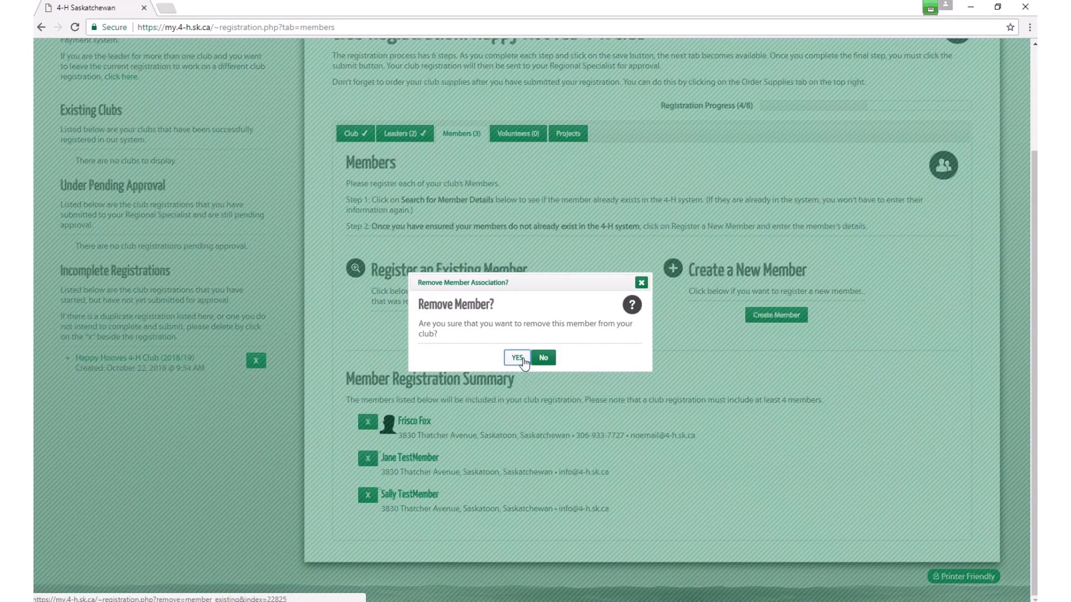
pyautogui.click(517, 358)
pyautogui.click(467, 264)
pyautogui.scroll(-2, 477, 288)
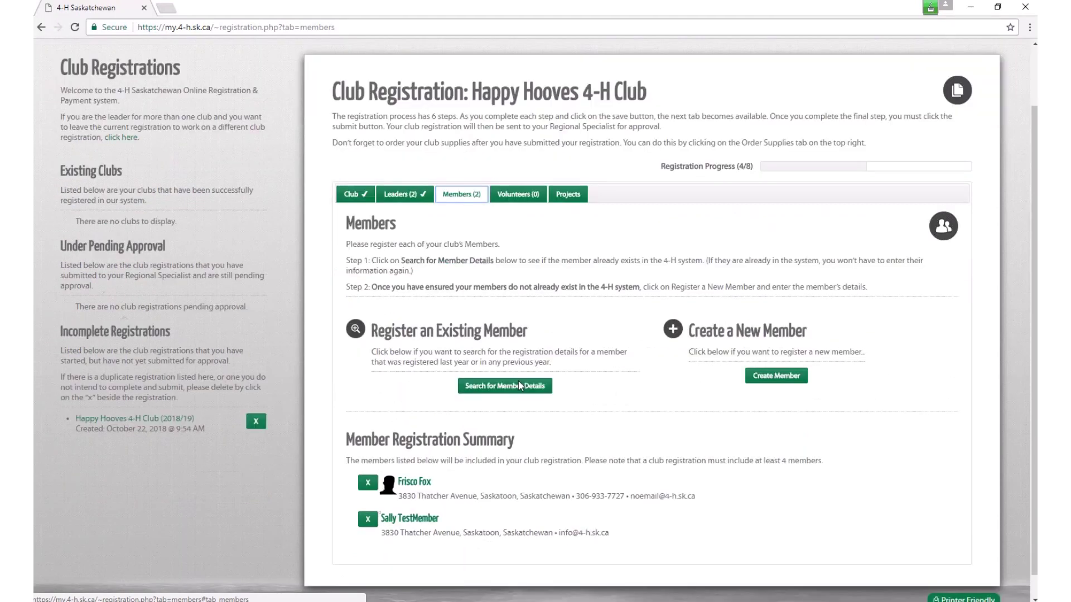
pyautogui.click(368, 495)
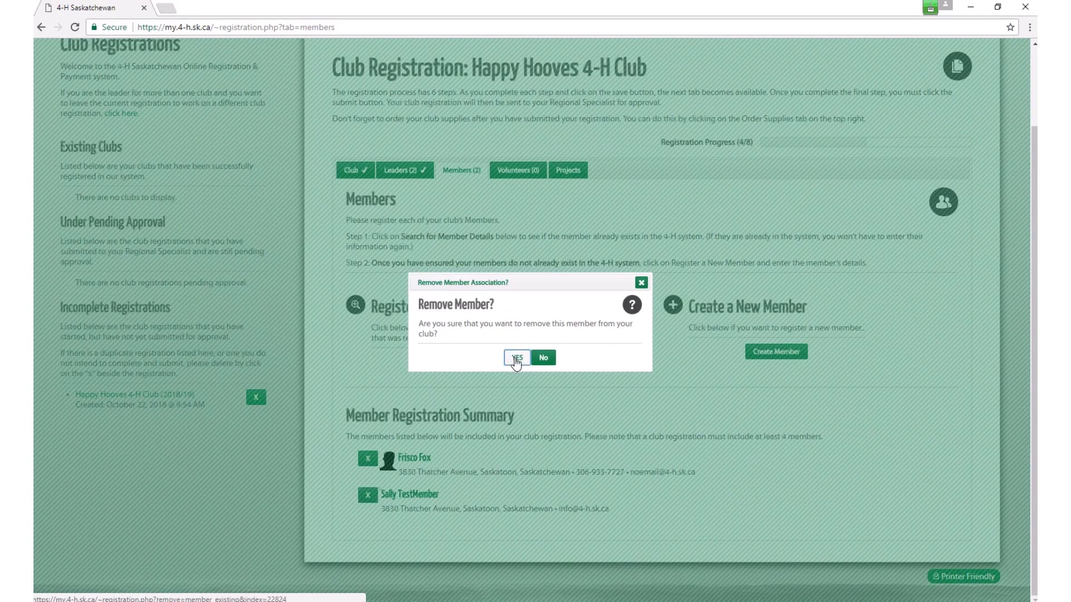
pyautogui.click(517, 358)
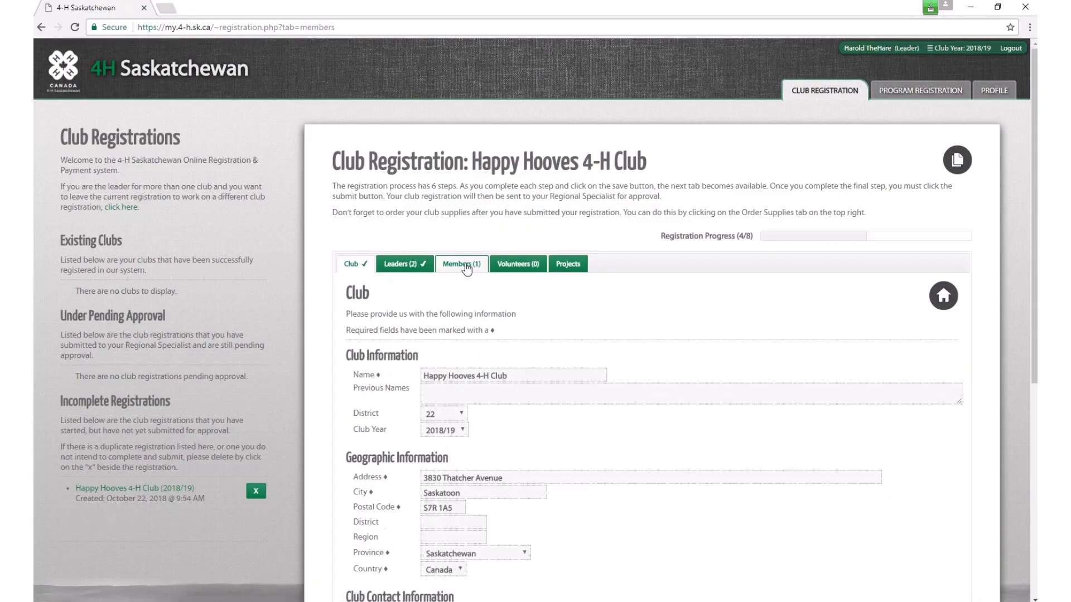
pyautogui.click(467, 265)
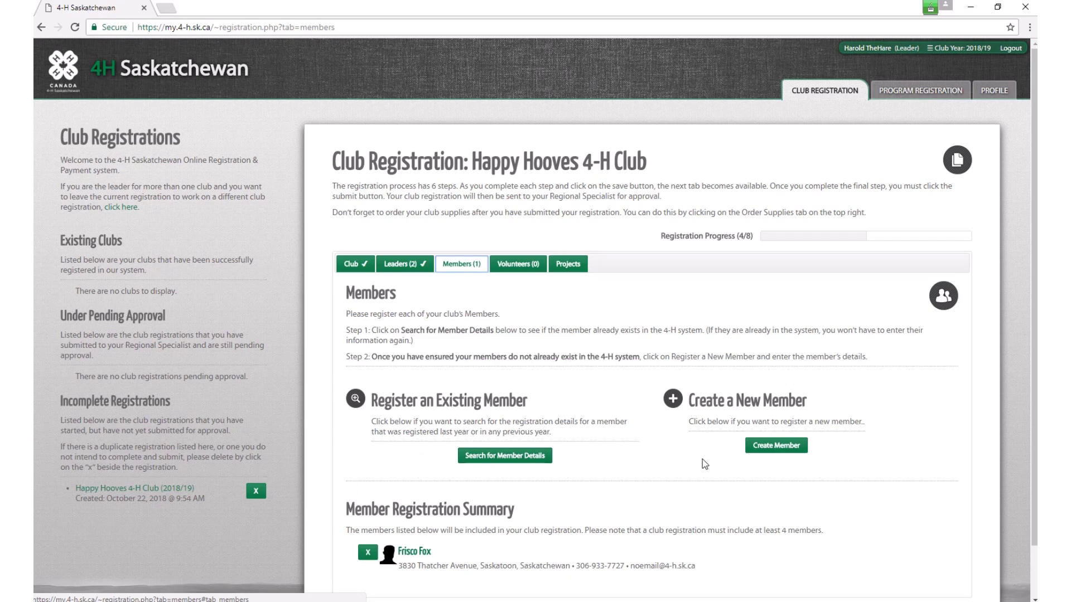
# Step: Create a new member with the member's first name, surname, and a February 2 birth date
pyautogui.click(776, 446)
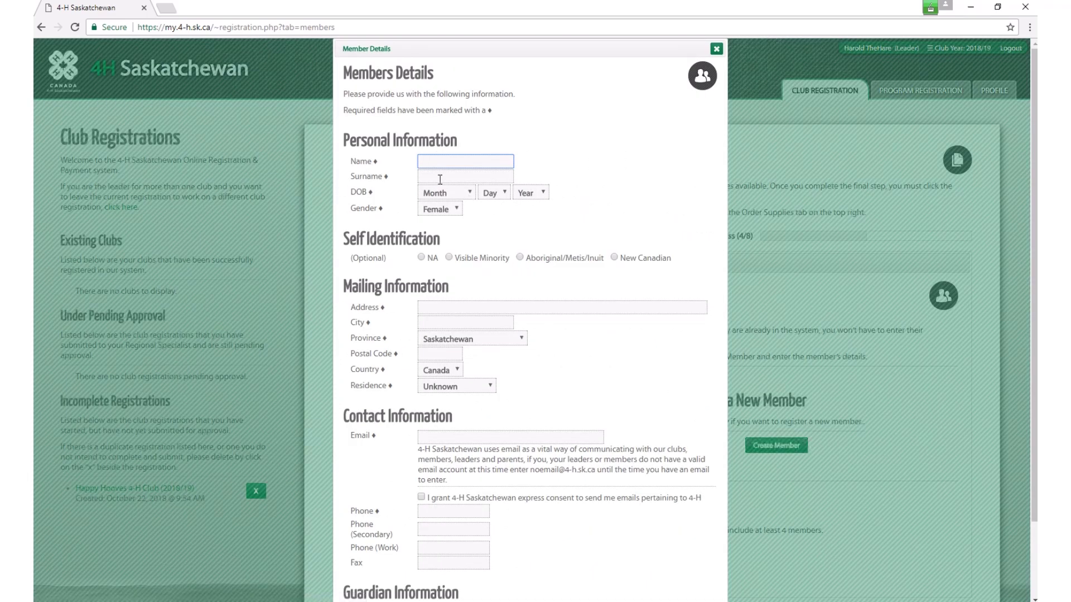
pyautogui.click(471, 161)
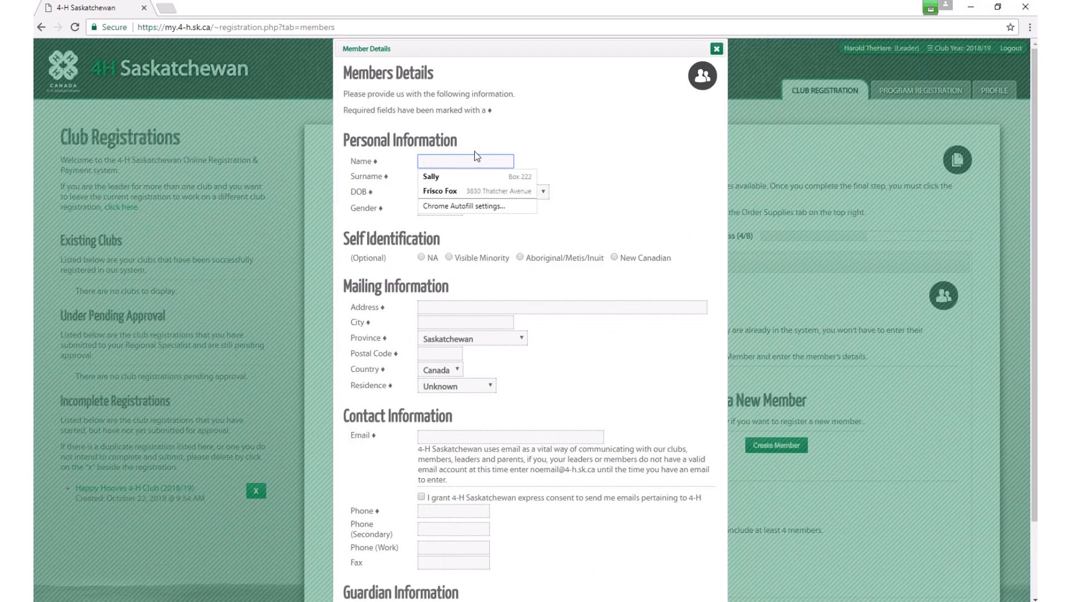
pyautogui.write('Cle')
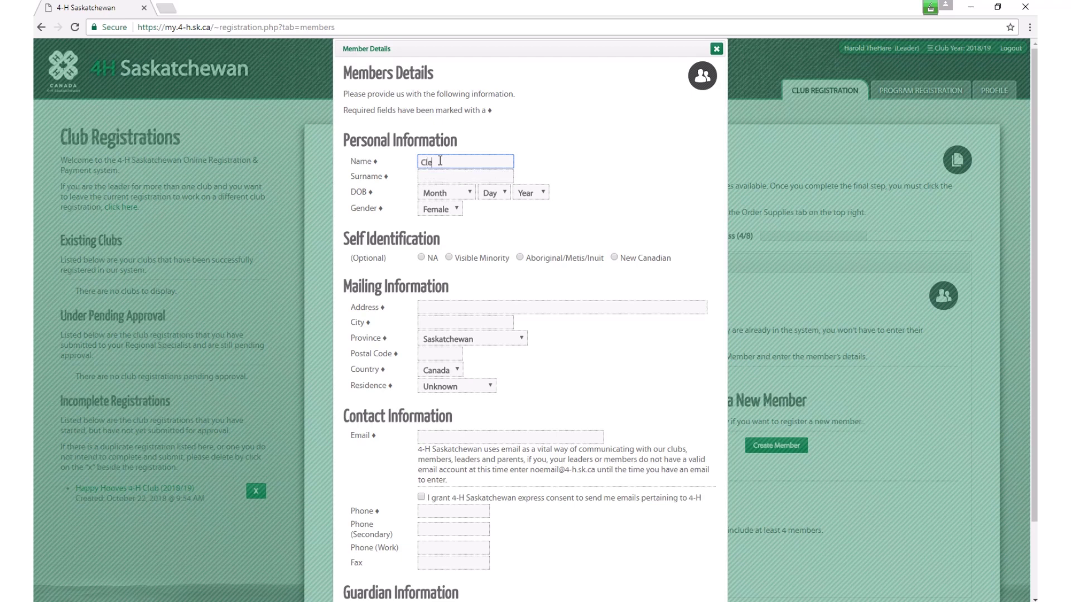
pyautogui.write('ader')
pyautogui.press('BackSpace')
pyautogui.press('BackSpace')
pyautogui.press('BackSpace')
pyautogui.write('ver T')
pyautogui.press('Tab')
pyautogui.write('Beaver')
pyautogui.press('Tab')
pyautogui.press('f')
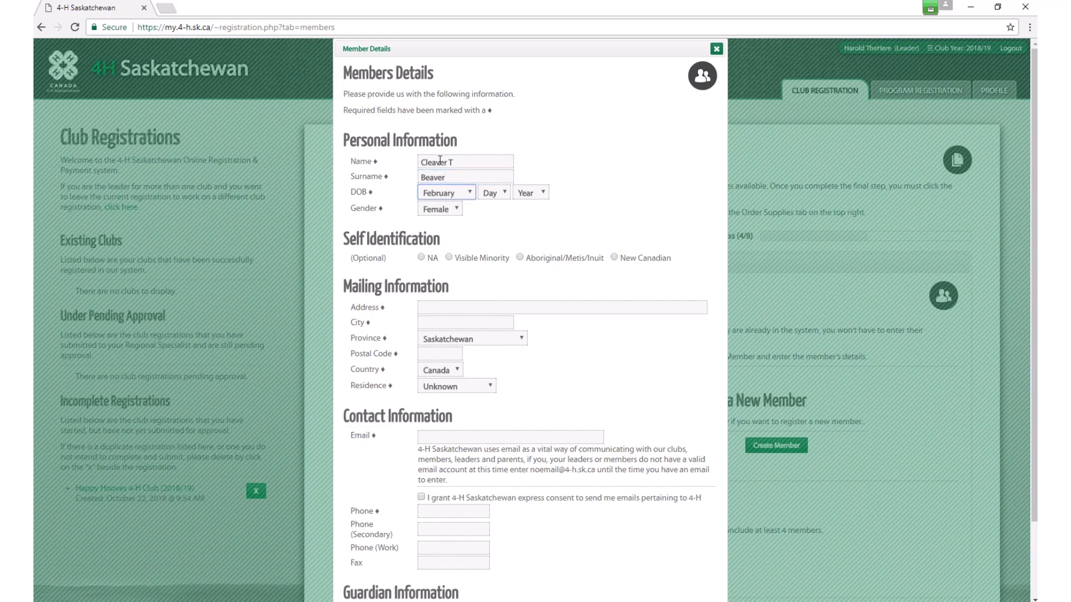
pyautogui.press('Tab')
pyautogui.press('2')
pyautogui.press('Tab')
pyautogui.write('2018')
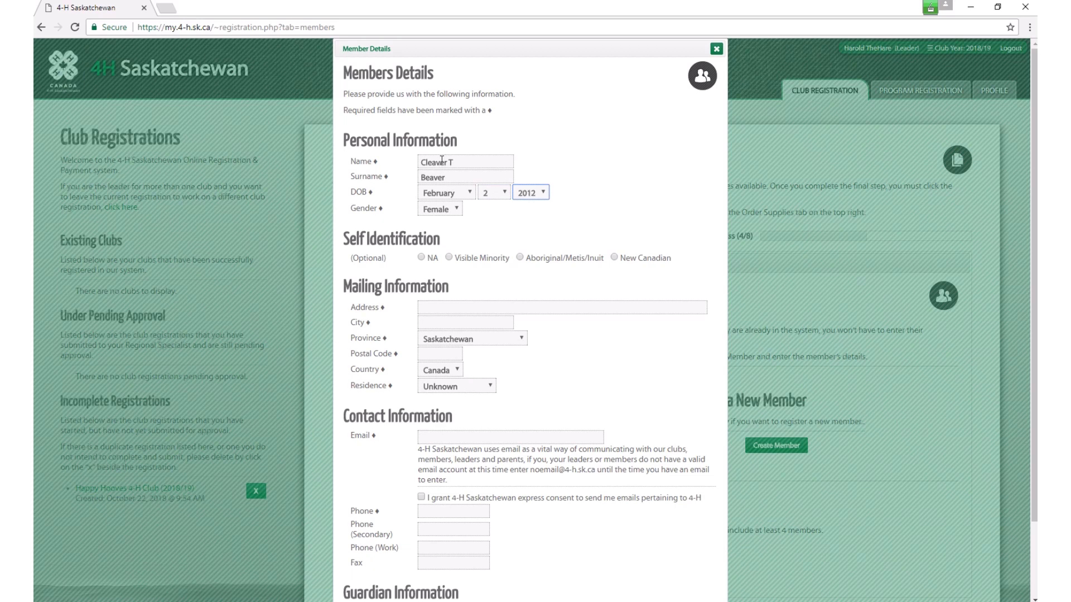
# Step: Set the member as Male and New Canadian, autofill the Saskatoon address, and choose Urban residence
pyautogui.click(459, 211)
pyautogui.click(454, 233)
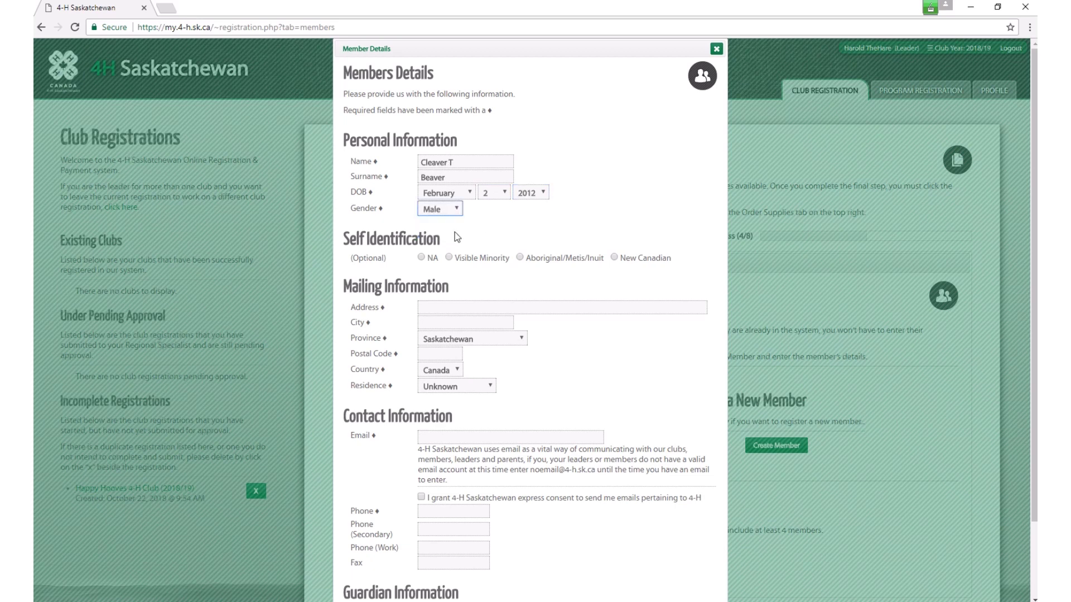
pyautogui.click(615, 258)
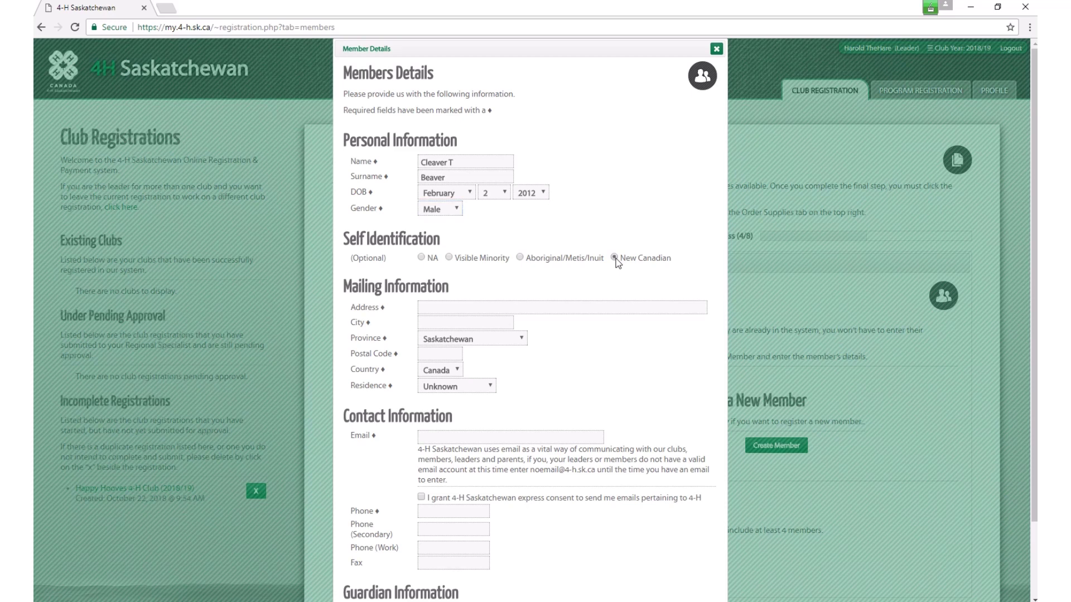
pyautogui.click(440, 308)
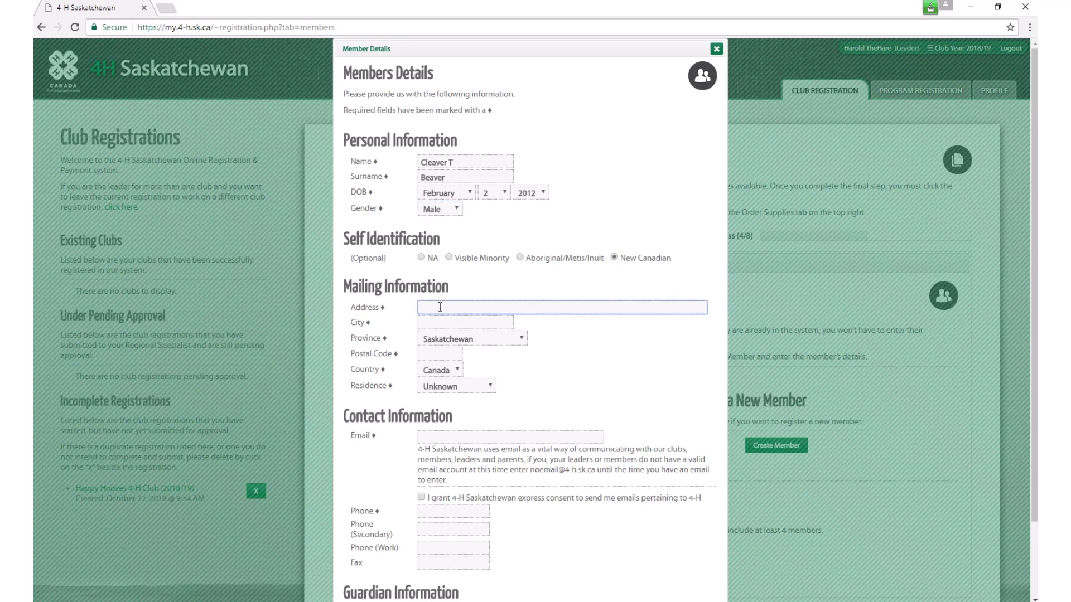
pyautogui.write('Box 222')
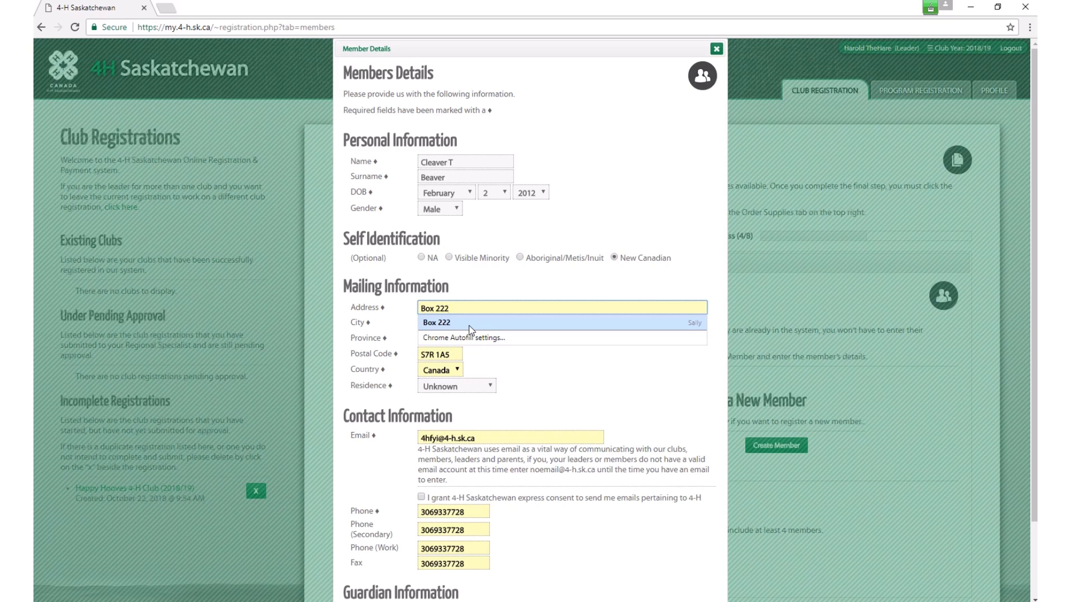
pyautogui.click(470, 326)
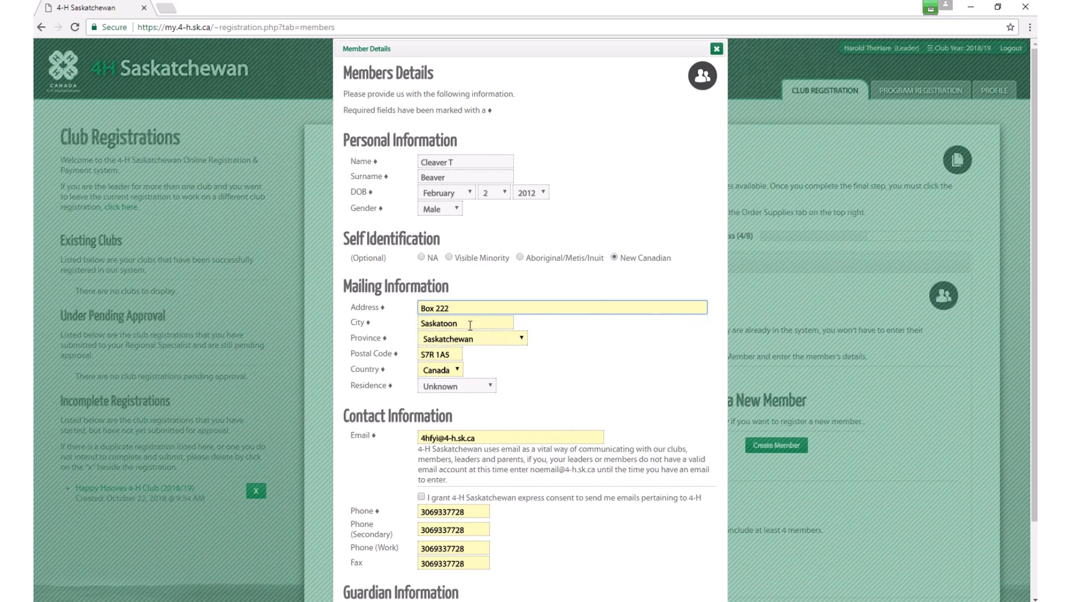
pyautogui.click(483, 387)
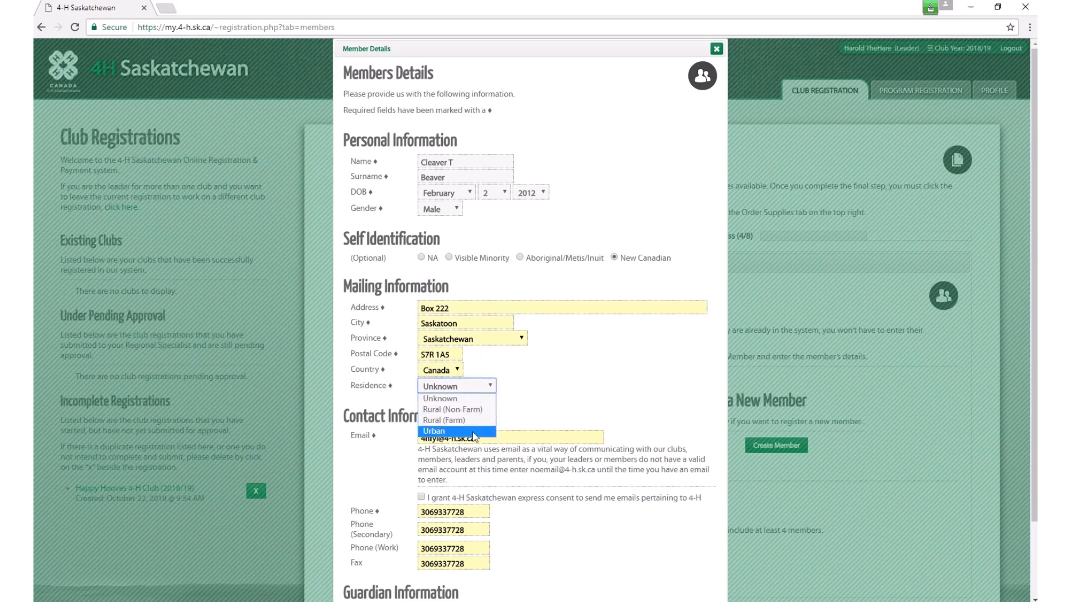
pyautogui.click(474, 432)
pyautogui.scroll(-2, 533, 375)
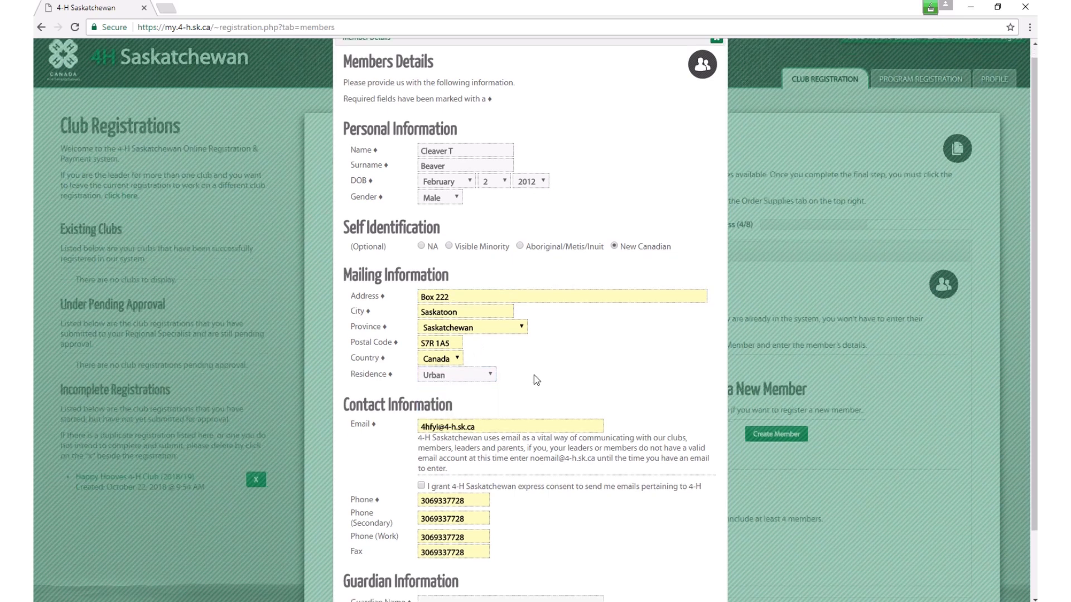
# Step: Give e-mail consent, reformat the main phone, and clear the secondary, work and fax numbers
pyautogui.click(421, 408)
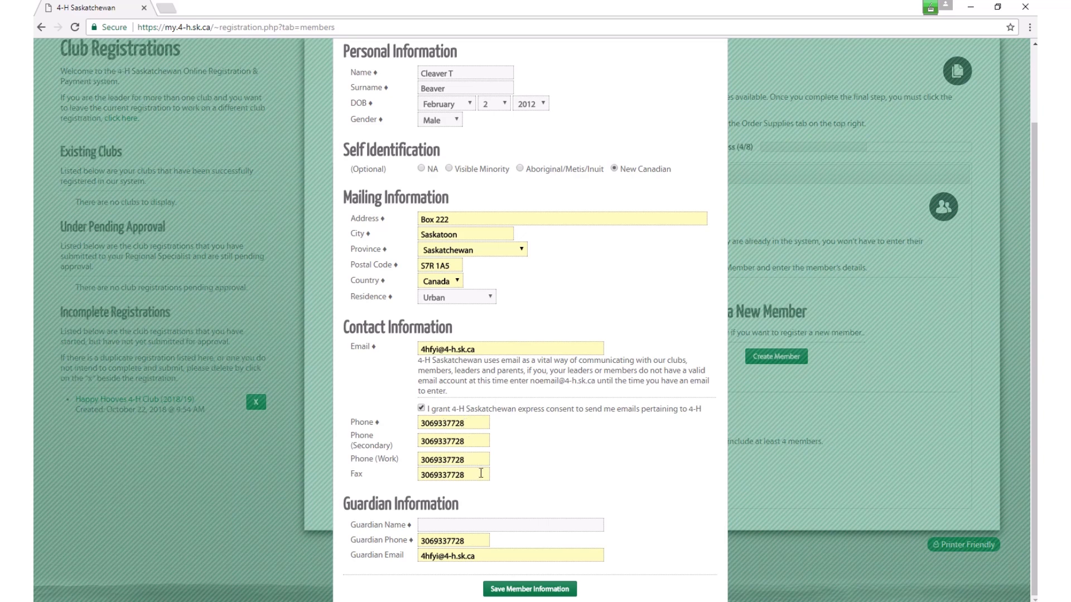
pyautogui.click(436, 424)
pyautogui.write('-933-')
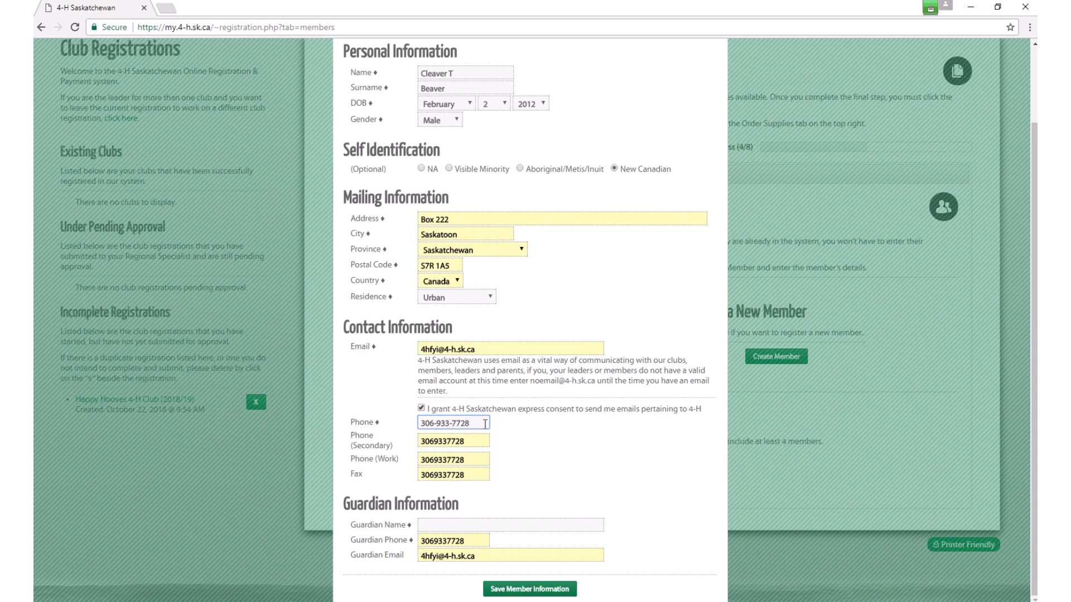
pyautogui.moveTo(487, 442); pyautogui.dragTo(419, 441)
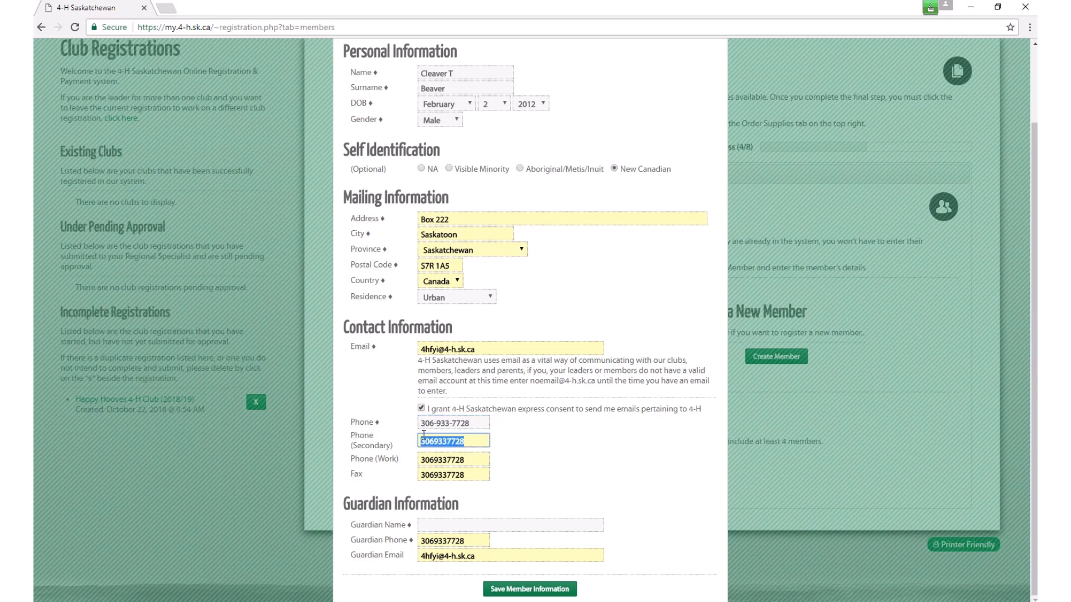
pyautogui.press('BackSpace')
pyautogui.moveTo(487, 460); pyautogui.dragTo(422, 474)
pyautogui.press('BackSpace')
pyautogui.press('BackSpace')
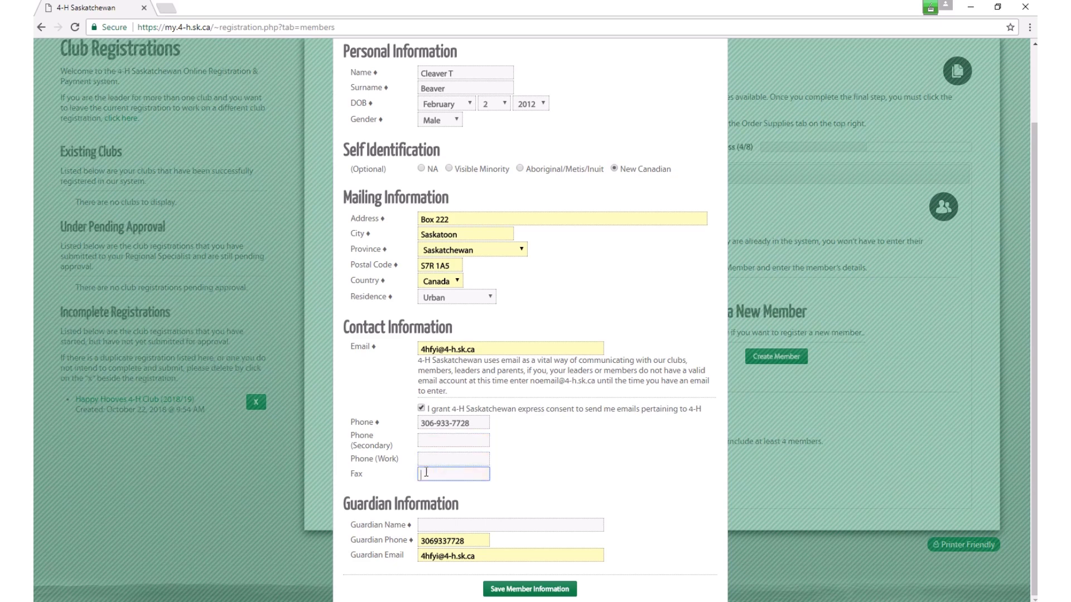
# Step: Fill in the guardian's name and phone number, then save the new member
pyautogui.click(445, 526)
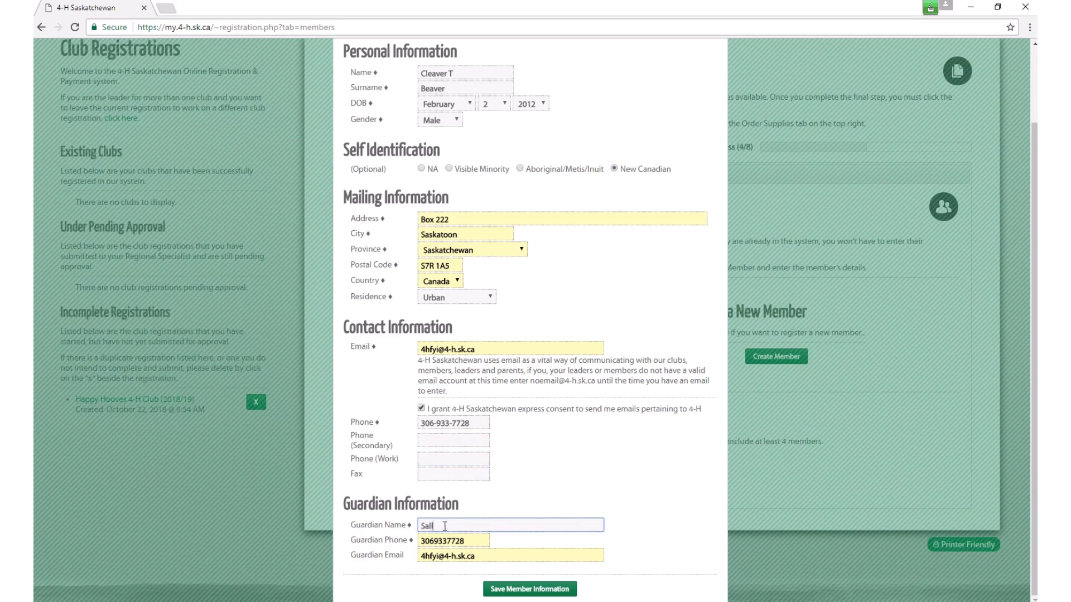
pyautogui.press('Tab')
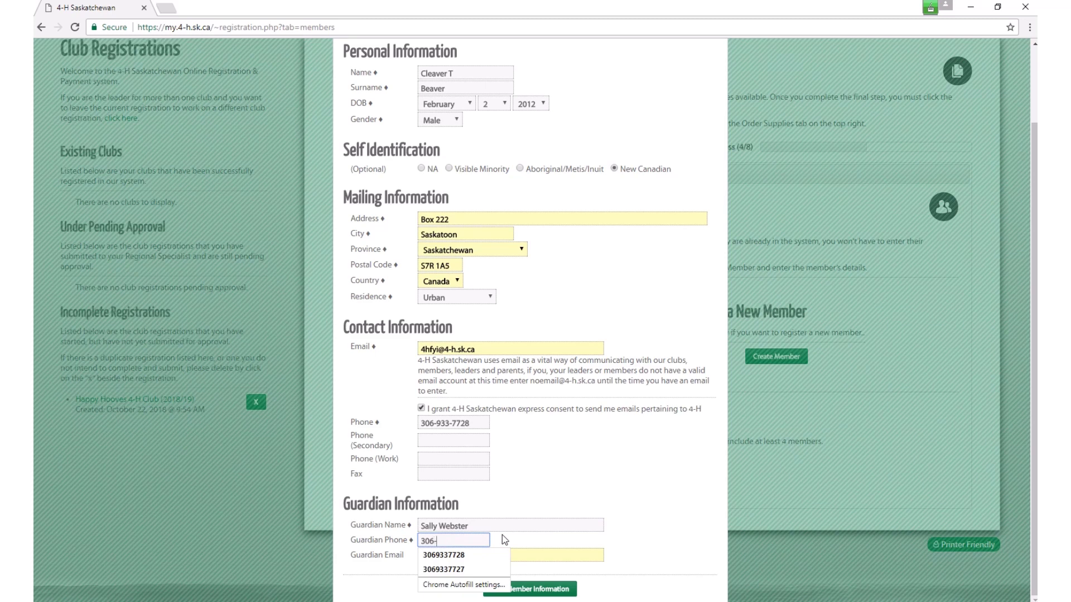
pyautogui.press('Tab')
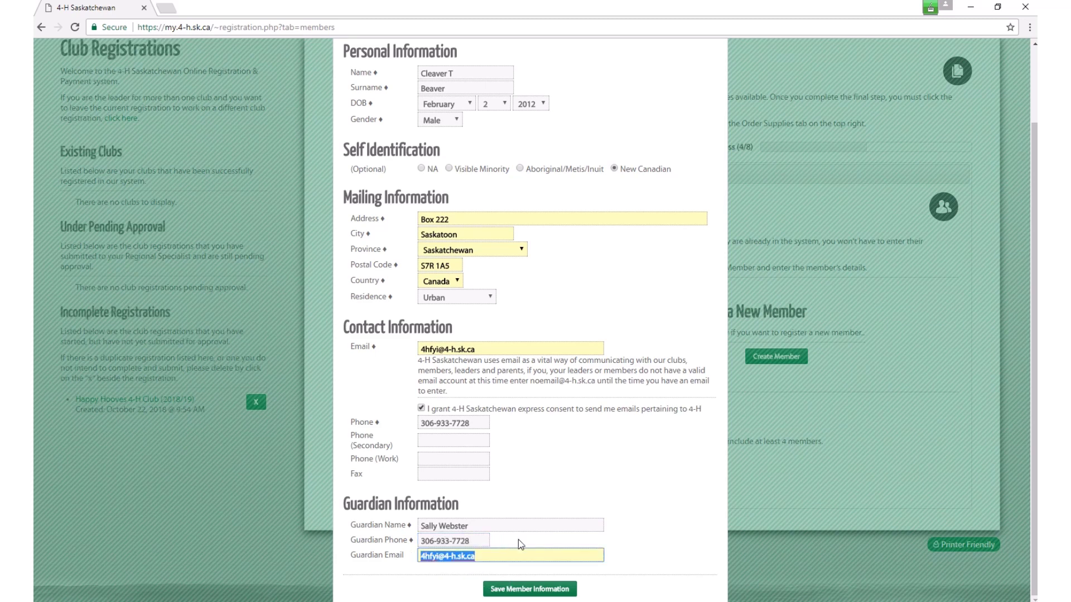
pyautogui.click(541, 591)
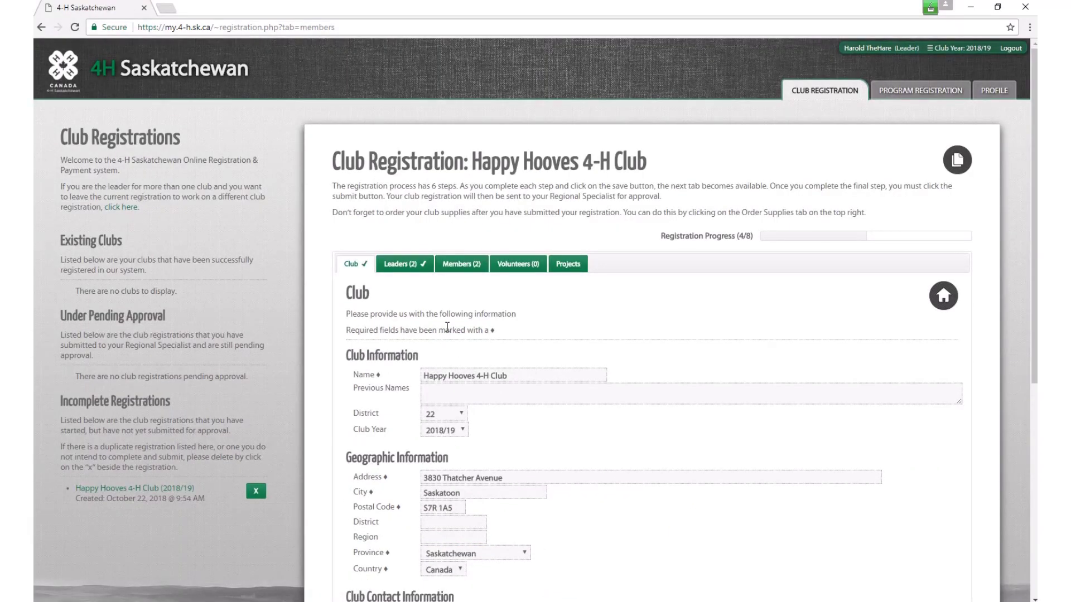
# Step: Switch to the empty Volunteers step and start creating a volunteer
pyautogui.click(520, 272)
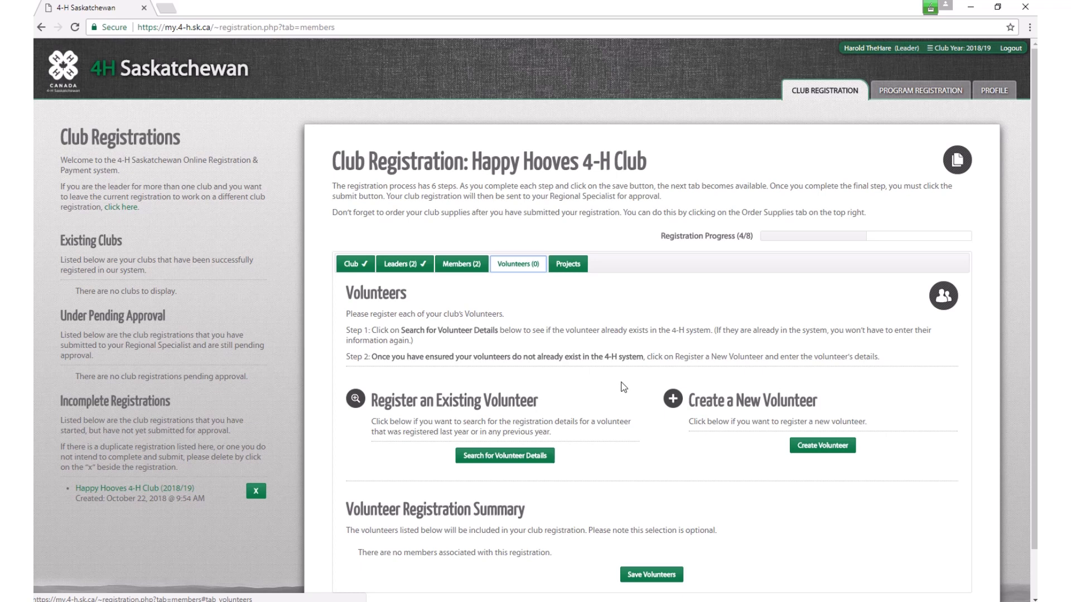
pyautogui.click(820, 452)
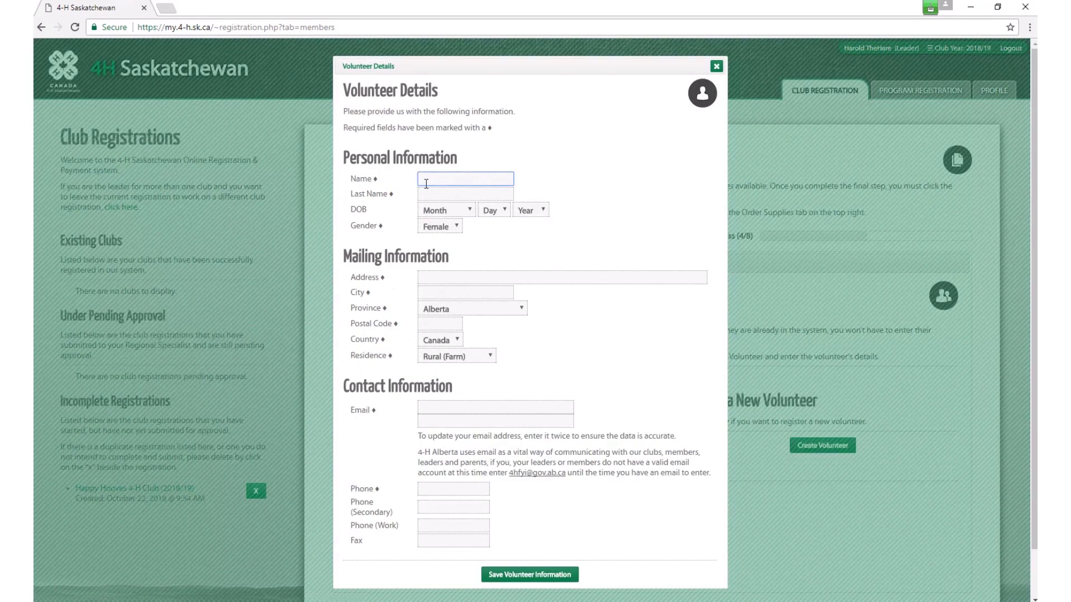
# Step: Enter the new volunteer's first and last name, leave the birth day blank, and set gender to Male
pyautogui.click(435, 178)
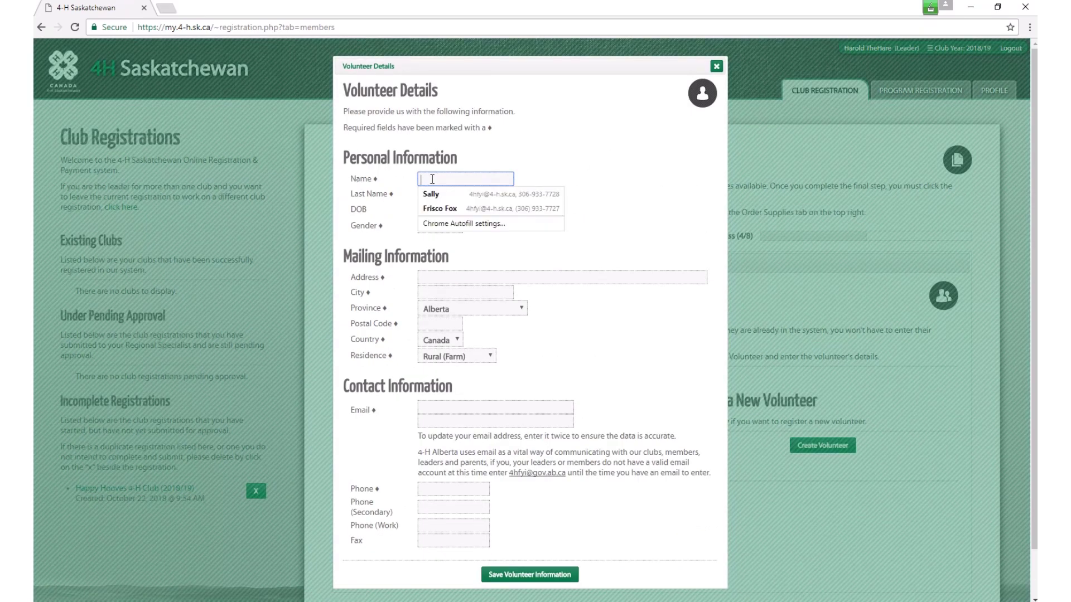
pyautogui.write('Danny')
pyautogui.press('Tab')
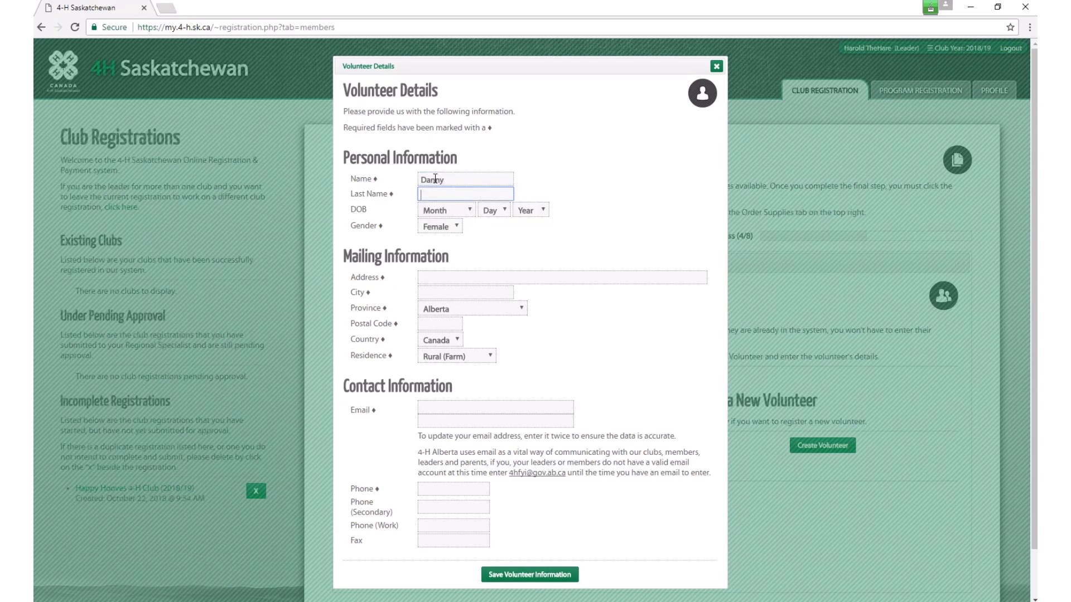
pyautogui.write('Daschund')
pyautogui.press('Tab')
pyautogui.press('Tab')
pyautogui.press('1')
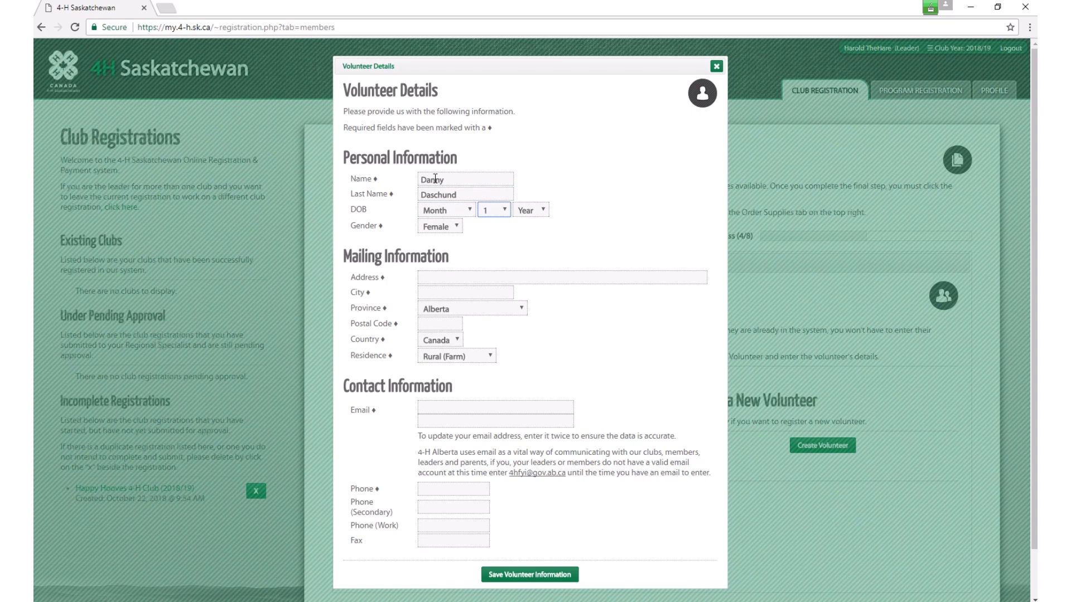
pyautogui.press('Up')
pyautogui.press('Tab')
pyautogui.press('Tab')
pyautogui.click(456, 227)
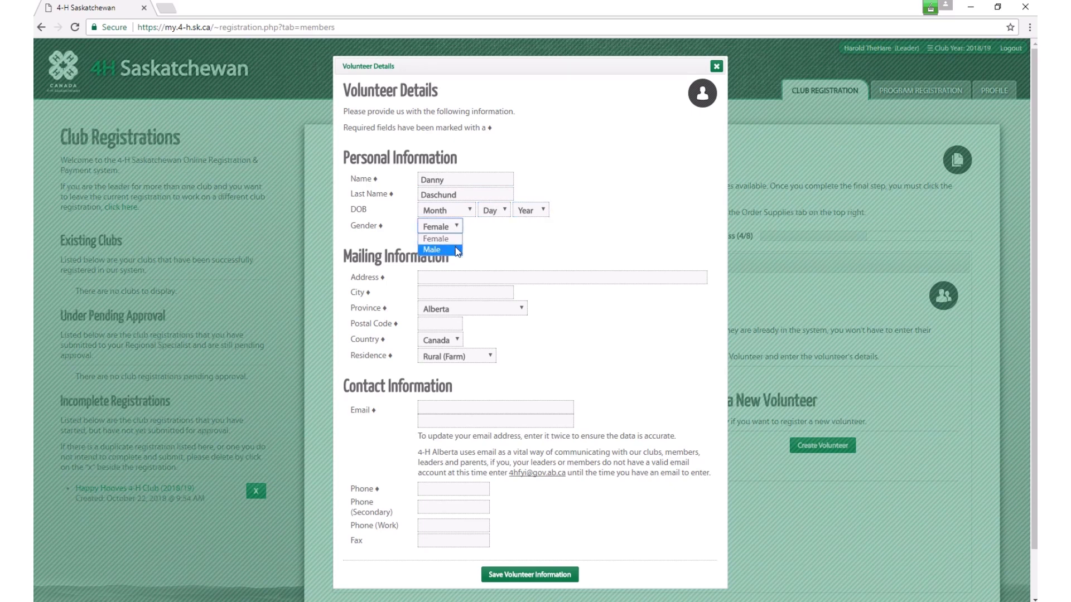
pyautogui.click(457, 249)
# Step: Fill in the volunteer's mailing address, city, province Saskatchewan and postal code
pyautogui.click(447, 279)
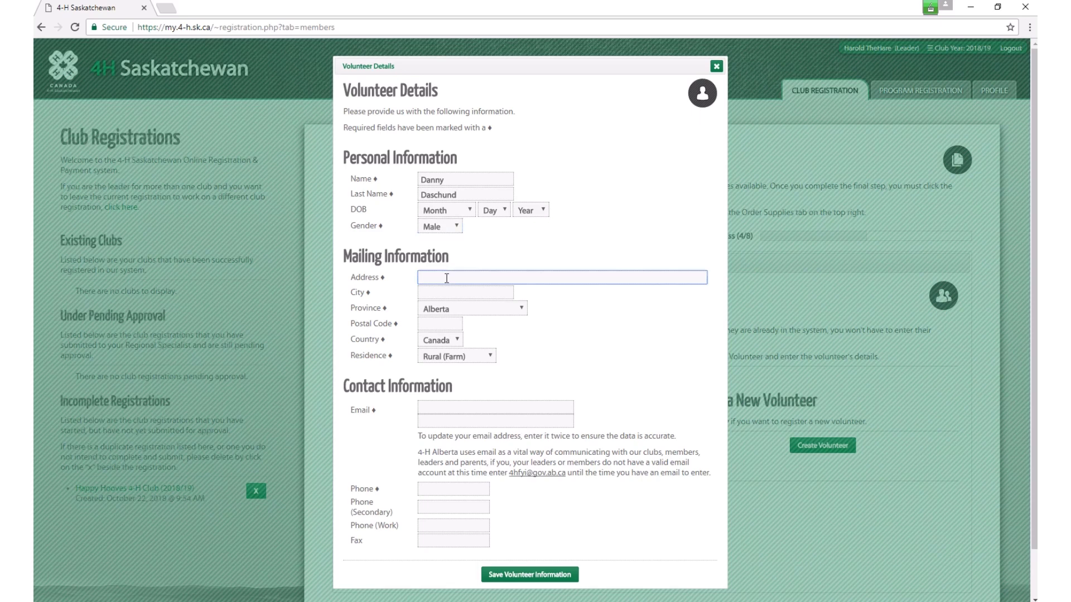
pyautogui.write('Box 22')
pyautogui.press('Tab')
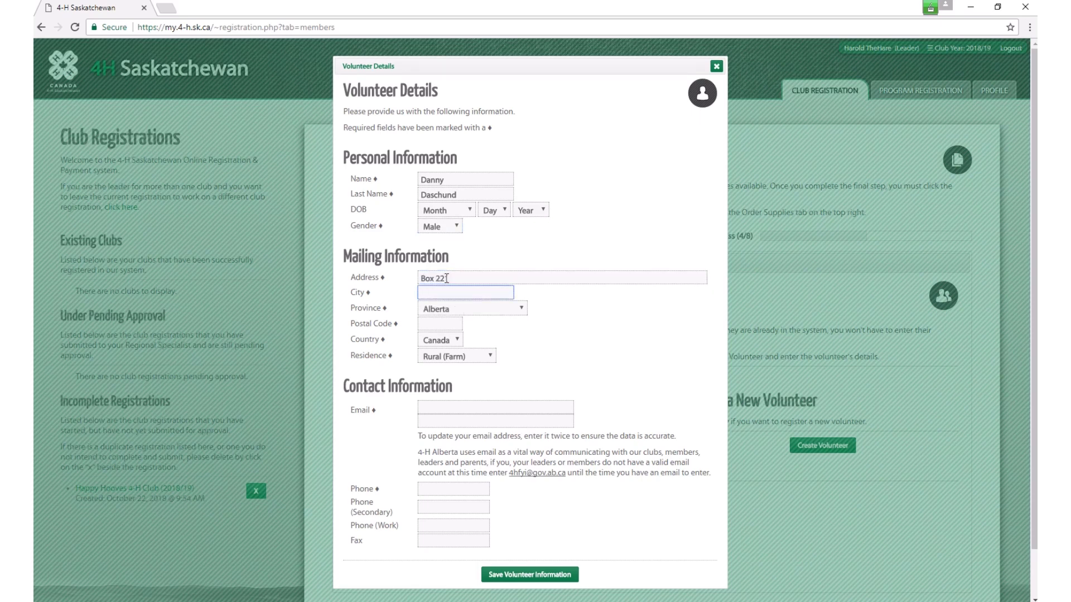
pyautogui.write('Saskatoon')
pyautogui.press('Tab')
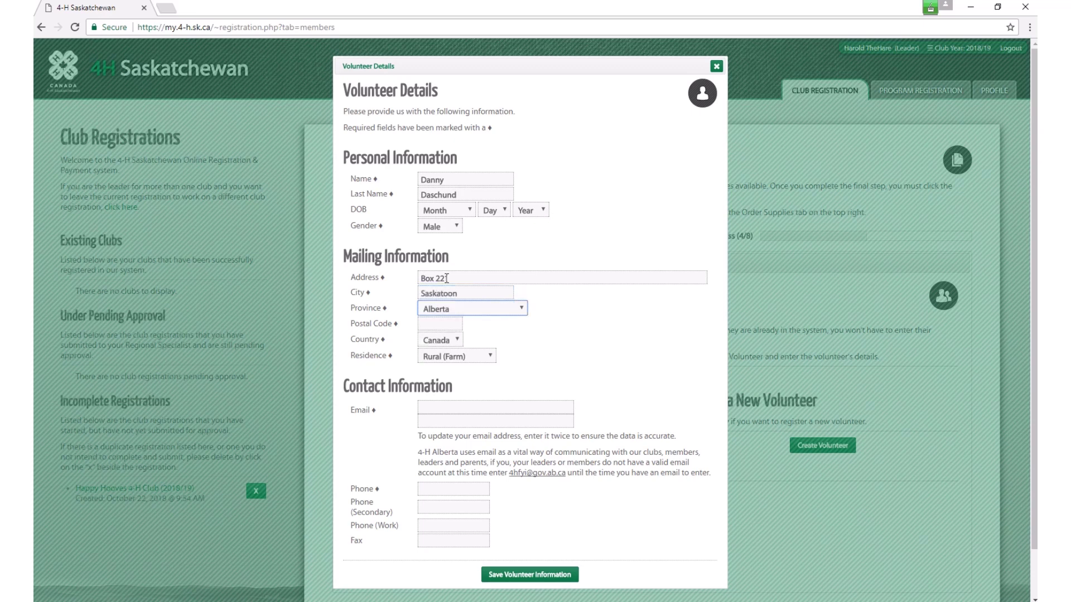
pyautogui.press('s')
pyautogui.press('Tab')
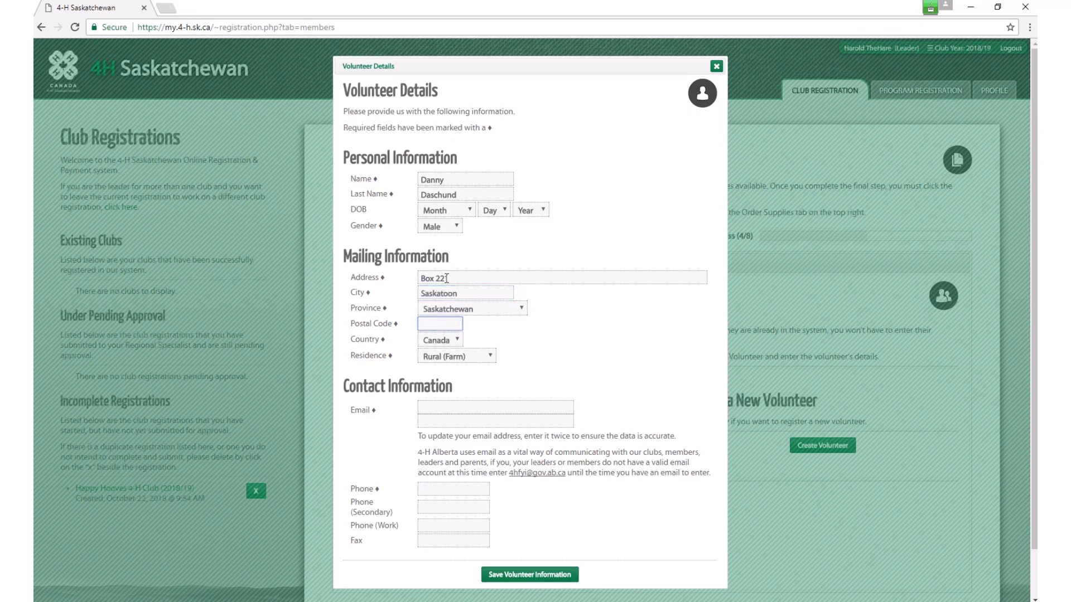
pyautogui.write('S7R 1')
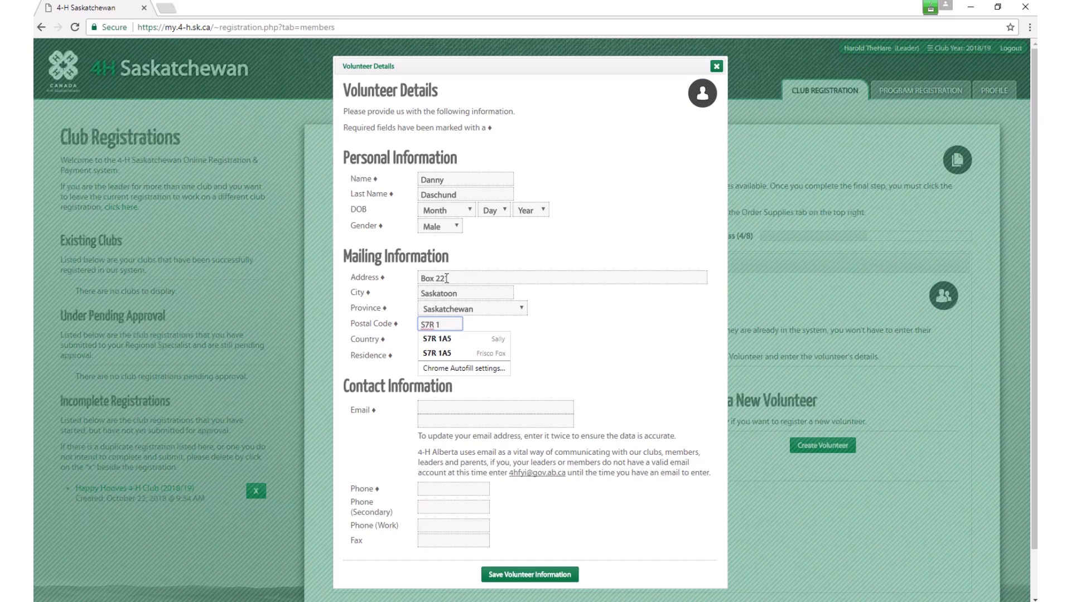
pyautogui.write('A')
pyautogui.press('Tab')
pyautogui.press('Tab')
pyautogui.press('Tab')
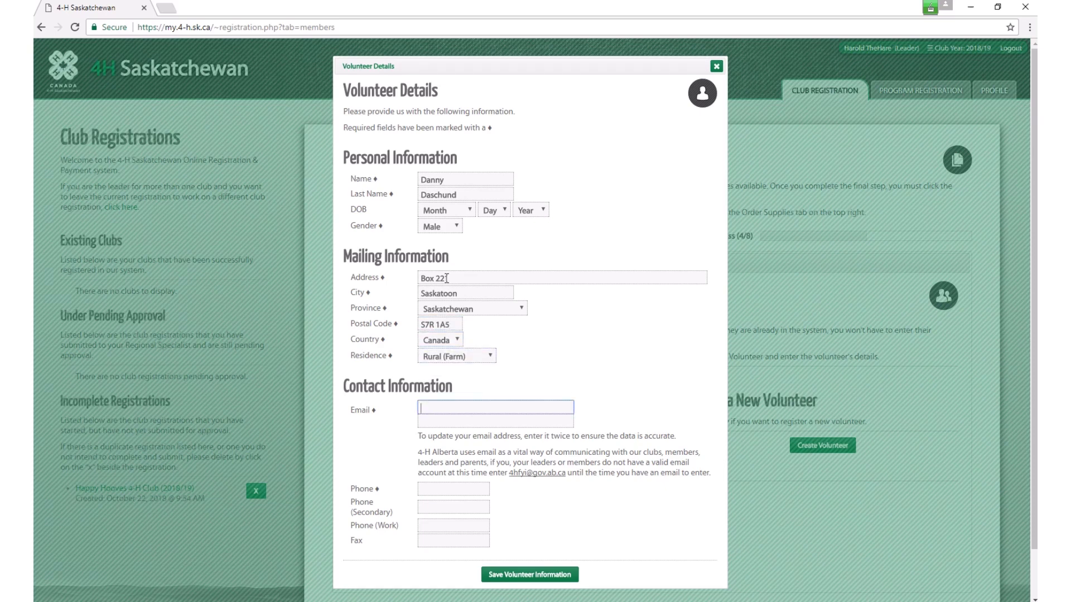
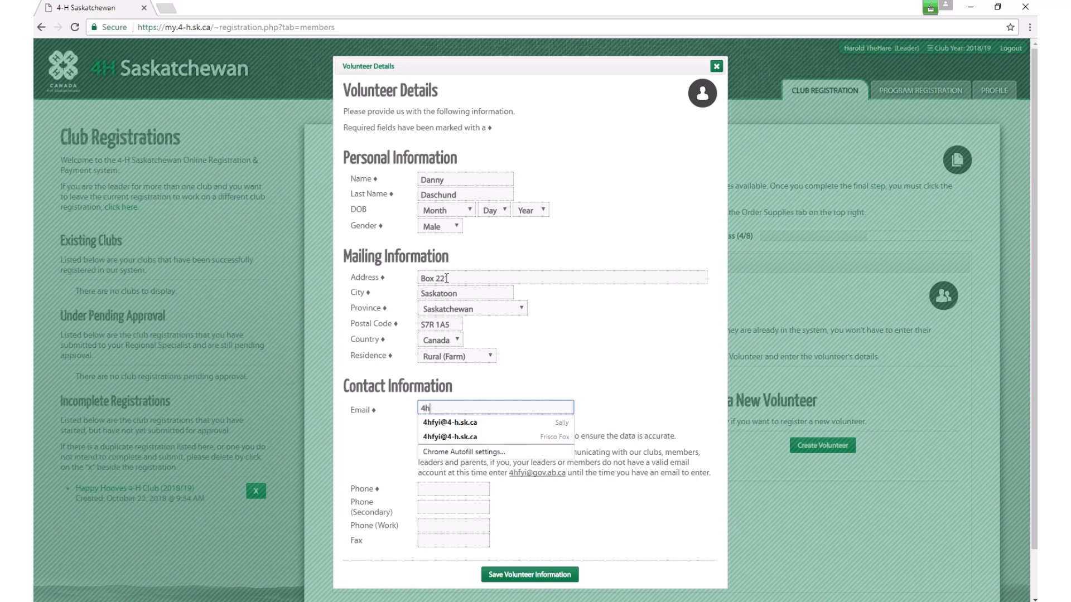
# Step: Enter the volunteer's email and main phone number, then save the volunteer information
pyautogui.press('Tab')
pyautogui.press('Tab')
pyautogui.press('Tab')
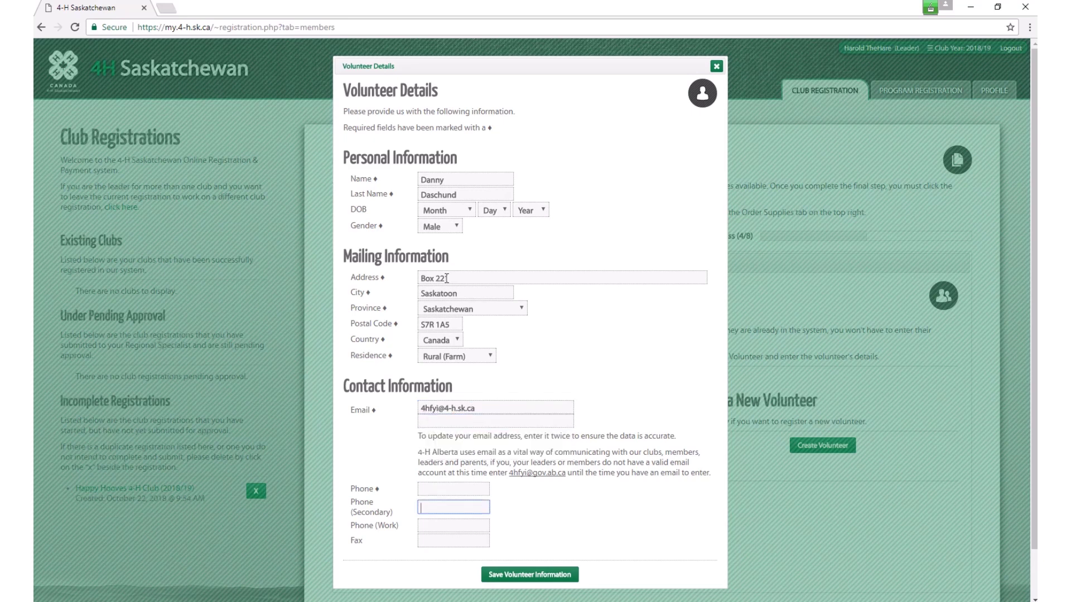
pyautogui.click(455, 490)
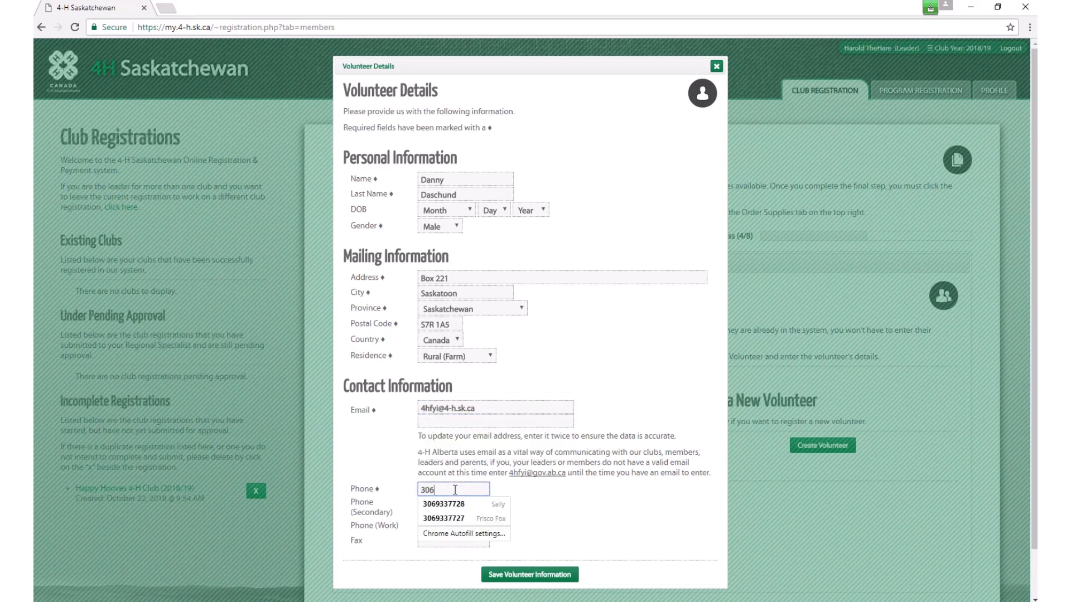
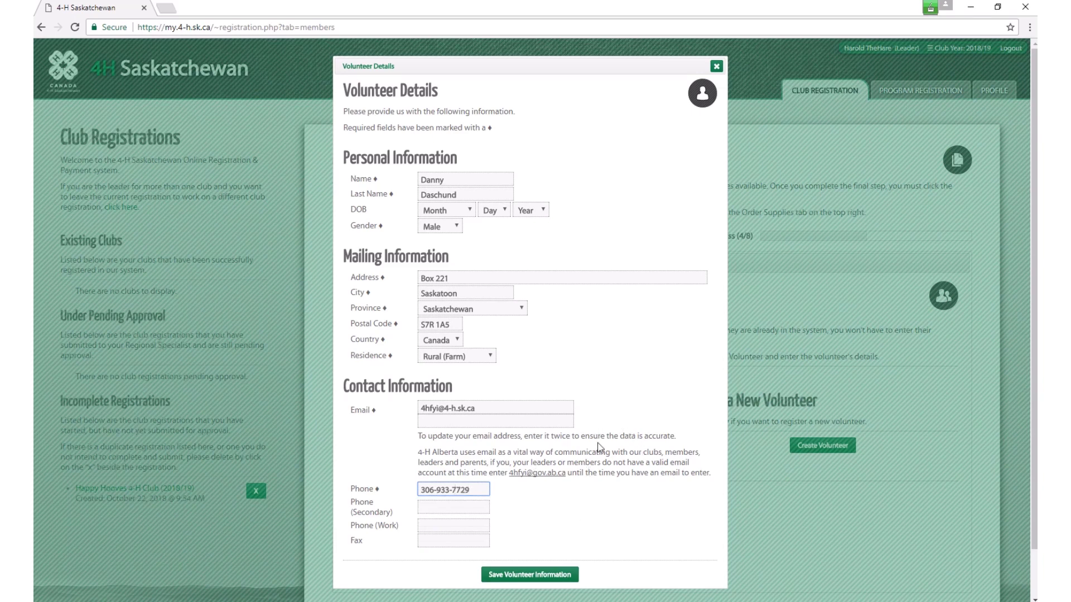
pyautogui.click(530, 577)
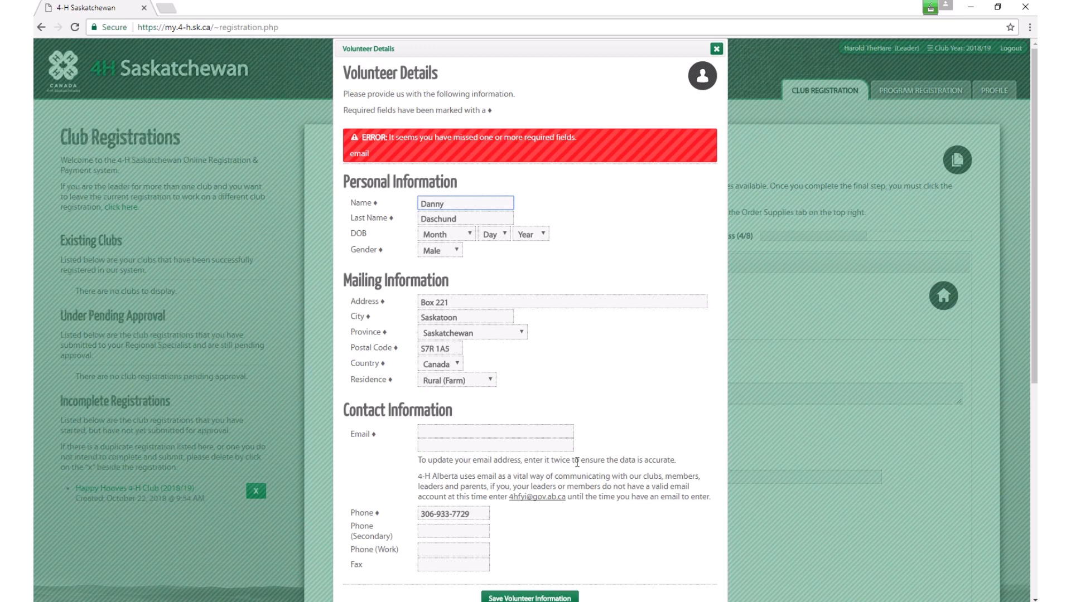
# Step: Re-enter and confirm the volunteer's email, save again, and view the Volunteers (1) summary
pyautogui.click(428, 430)
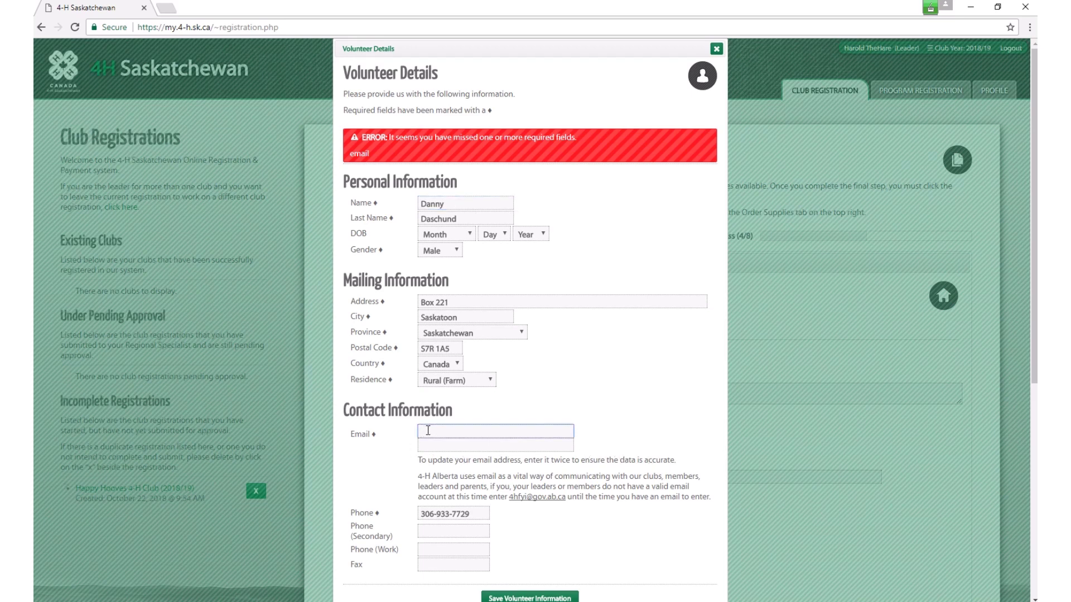
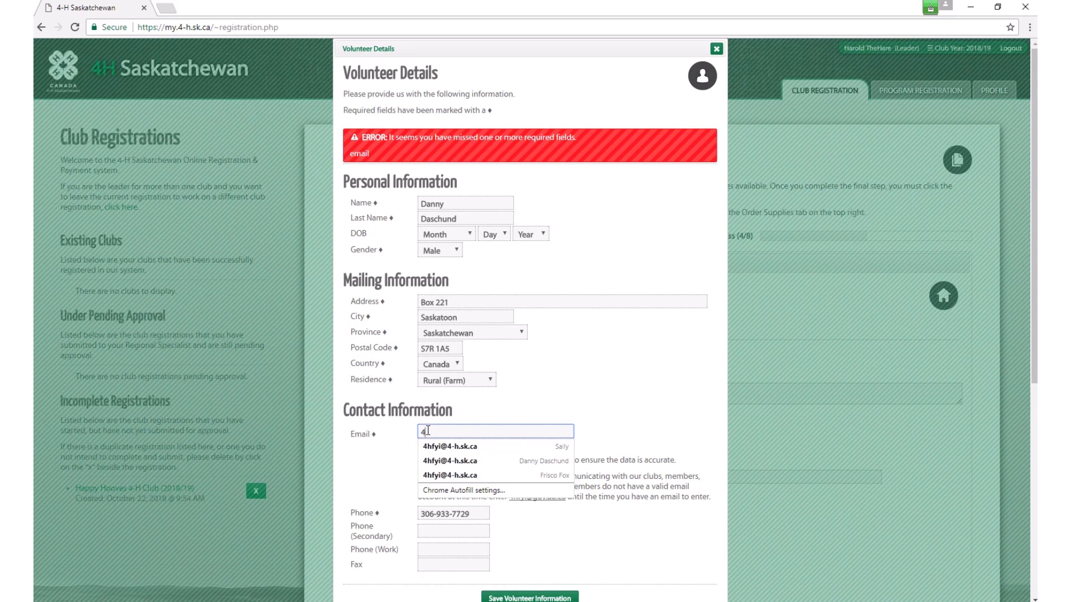
pyautogui.press('Tab')
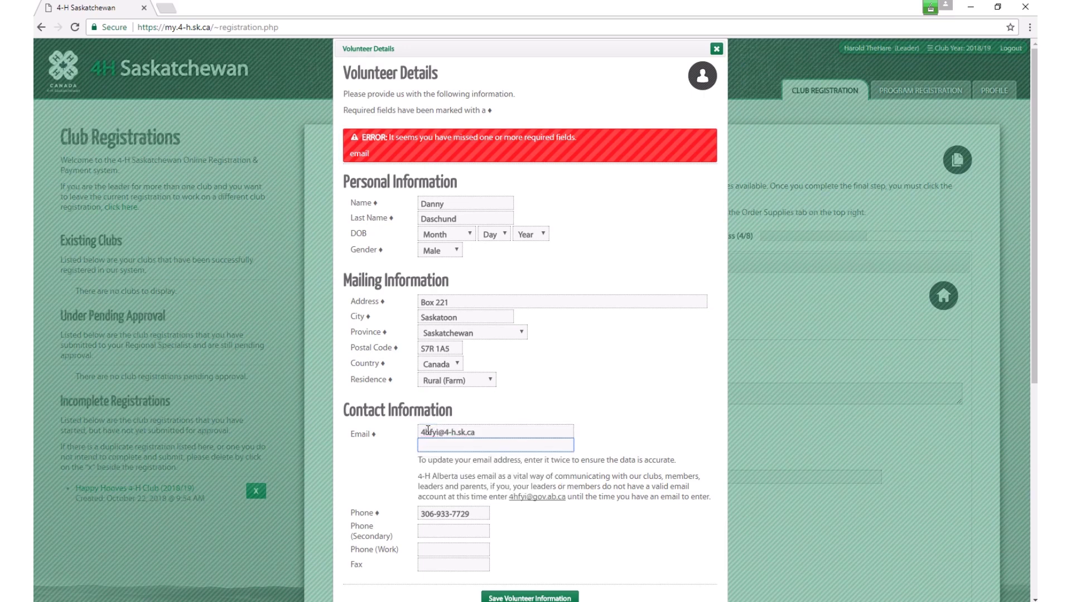
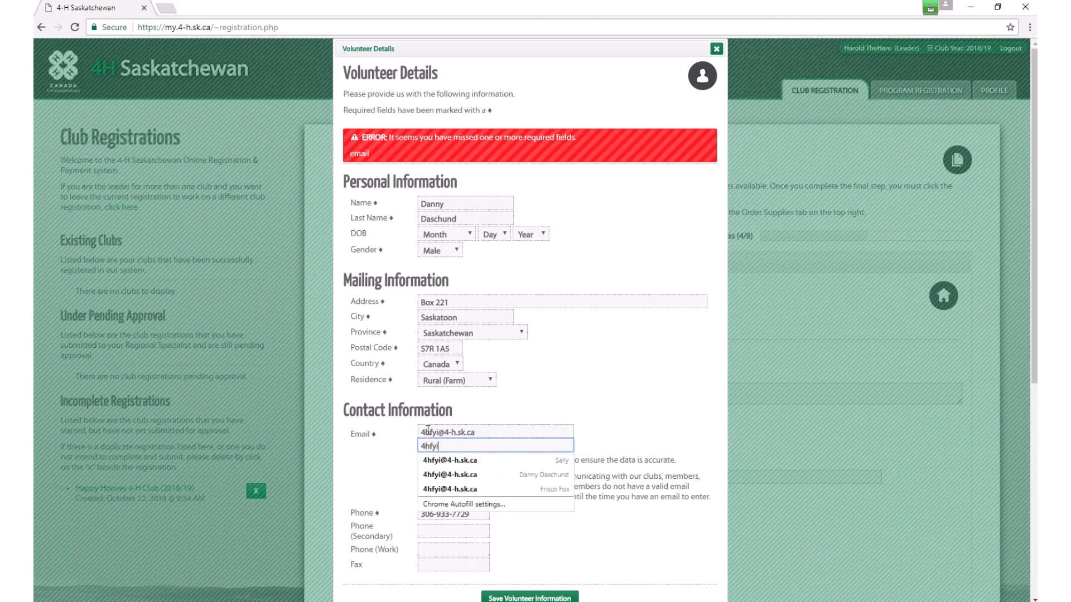
pyautogui.press('Tab')
pyautogui.scroll(-1, 622, 401)
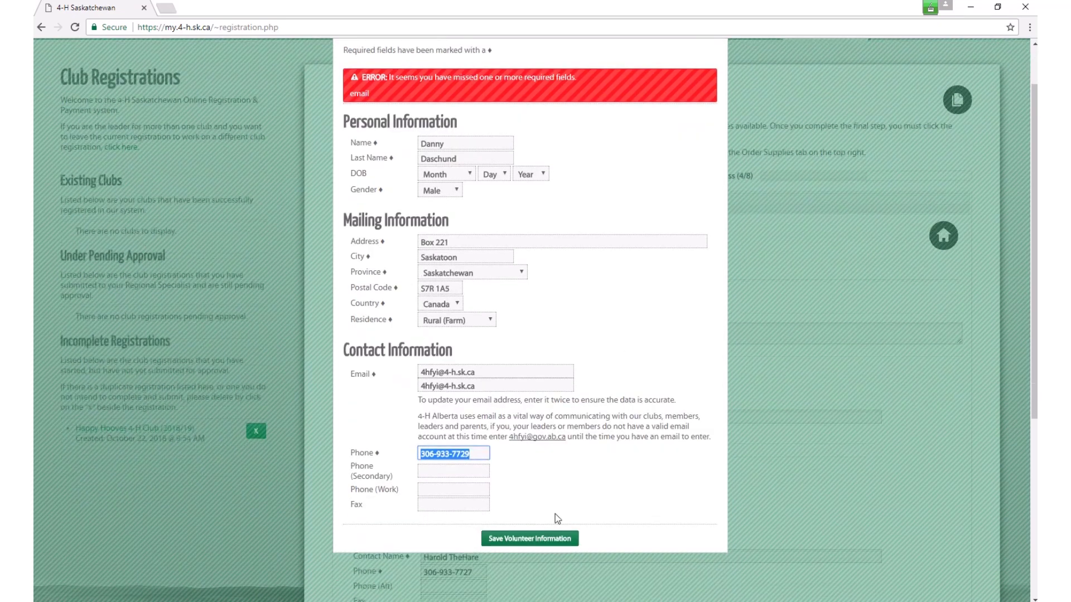
pyautogui.click(533, 539)
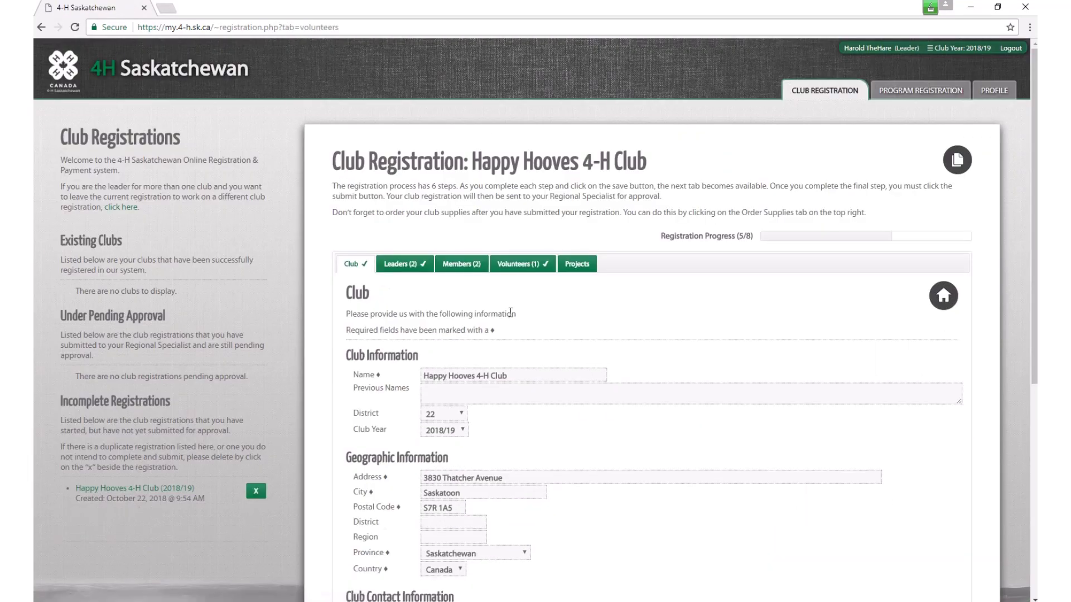
pyautogui.click(519, 266)
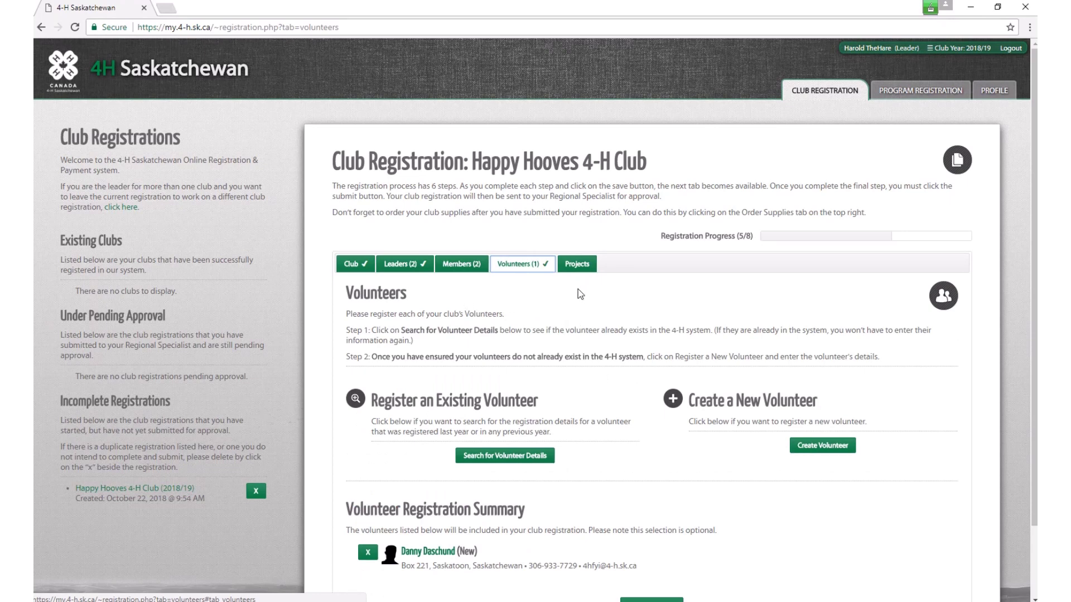
# Step: Assign Beef Unit 2 and Beef - Cow/Calf - 2 year old to the first leader, Outdoor Living to the second
pyautogui.click(578, 265)
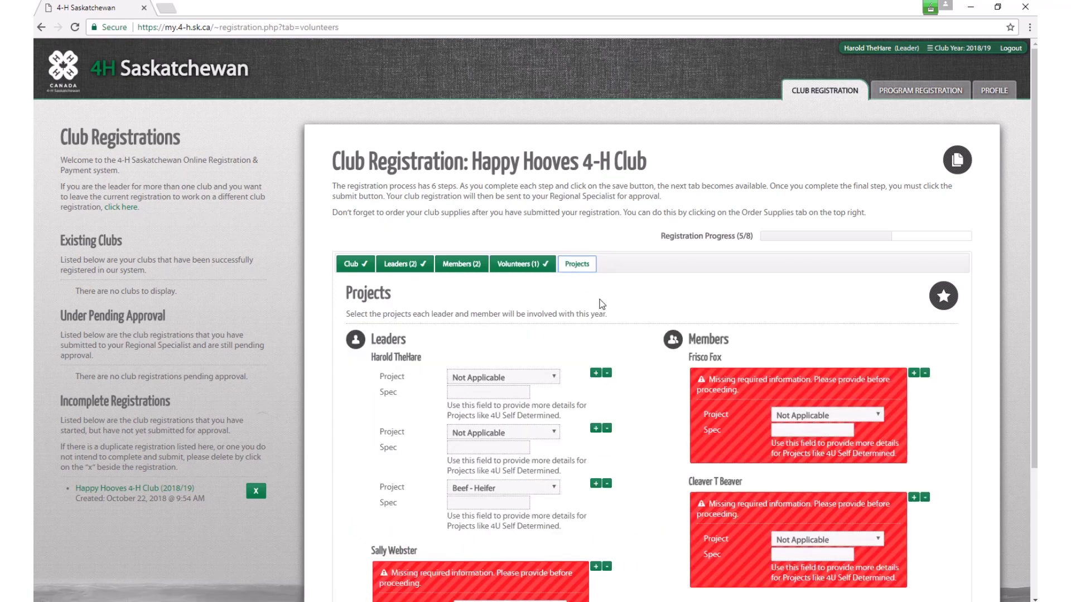
pyautogui.scroll(-3, 630, 308)
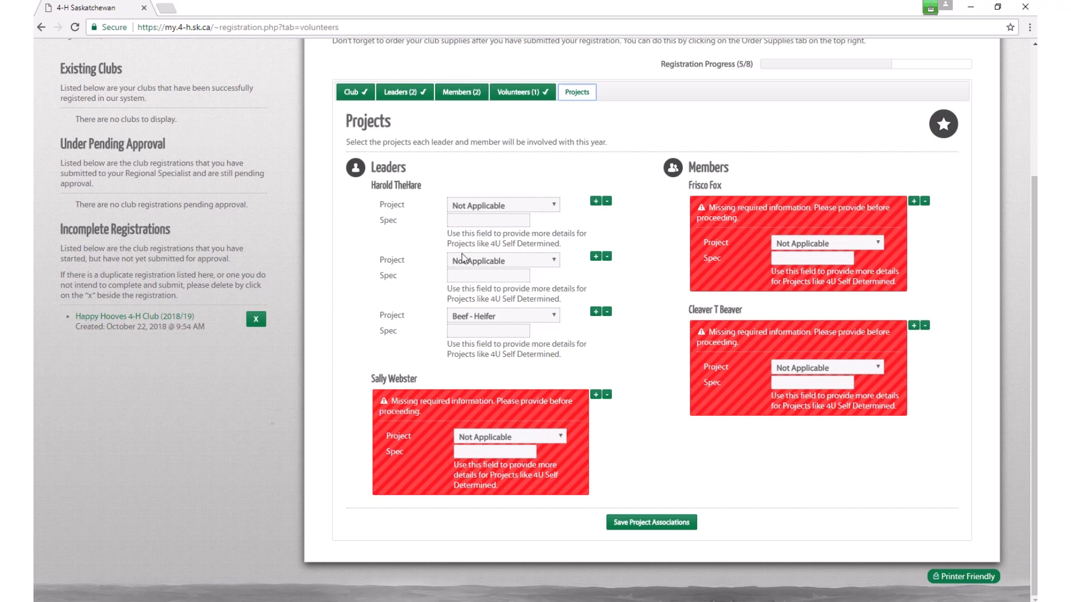
pyautogui.click(556, 206)
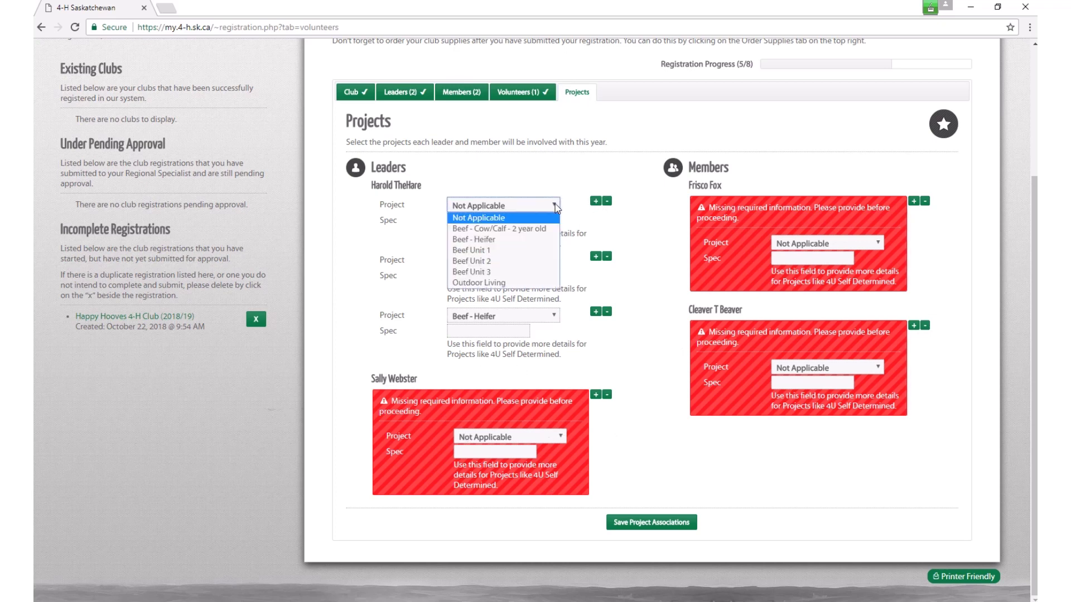
pyautogui.click(509, 262)
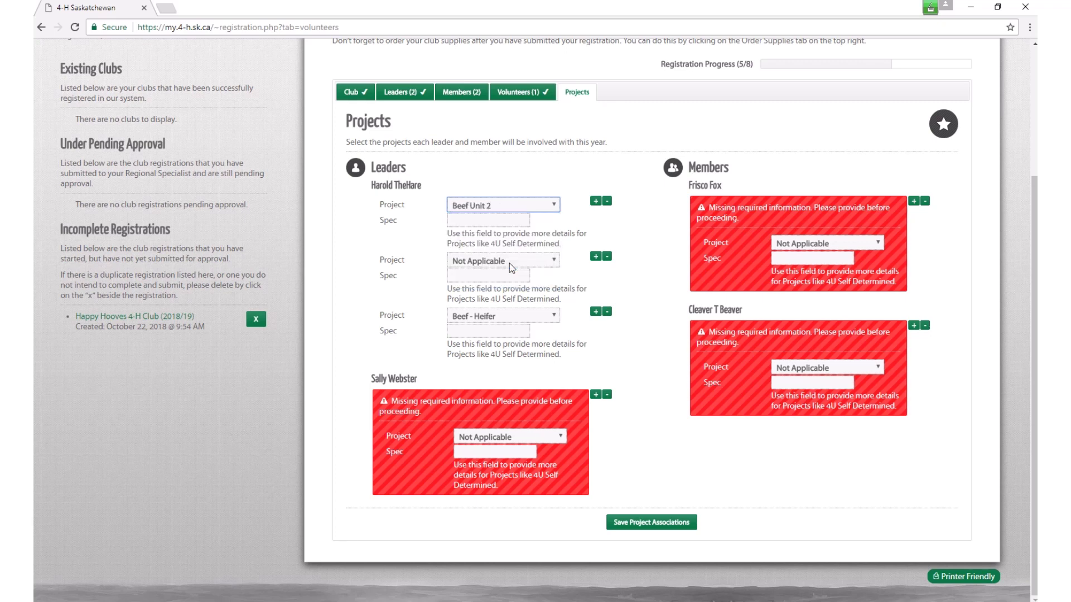
pyautogui.click(557, 260)
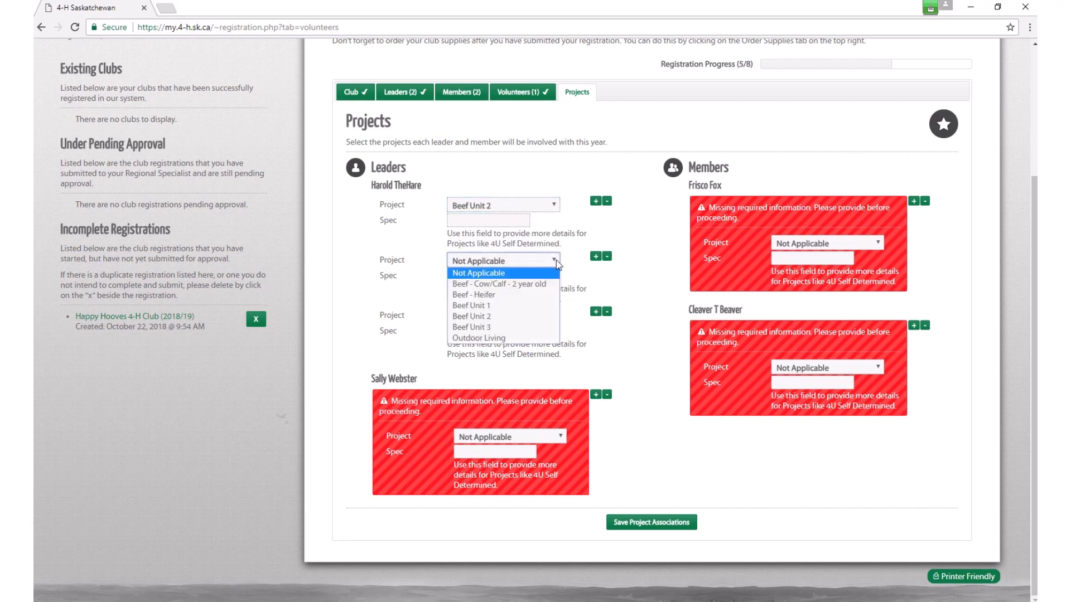
pyautogui.click(532, 285)
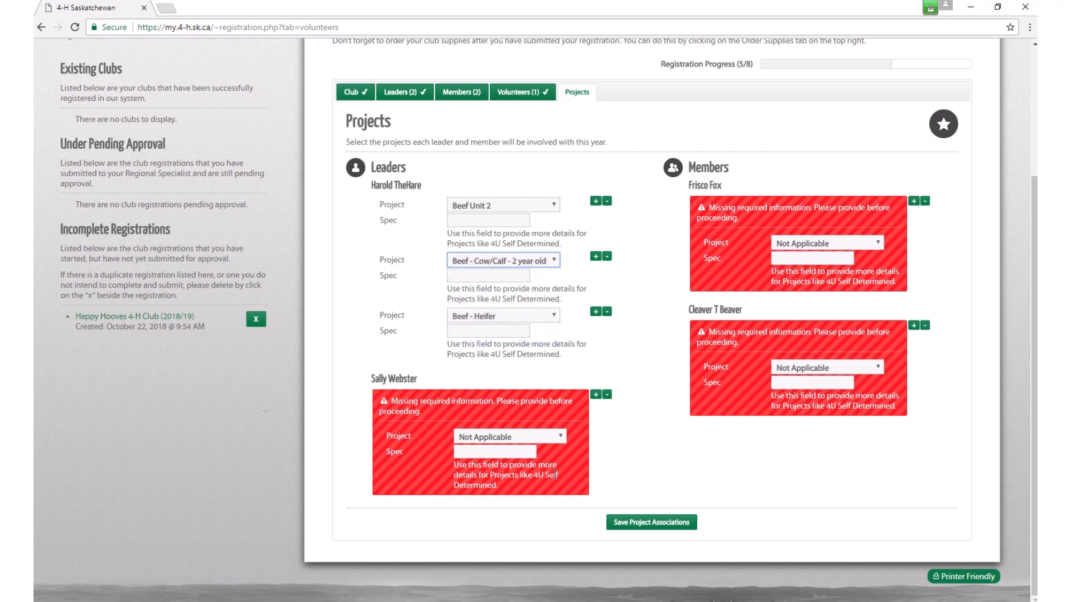
pyautogui.click(563, 438)
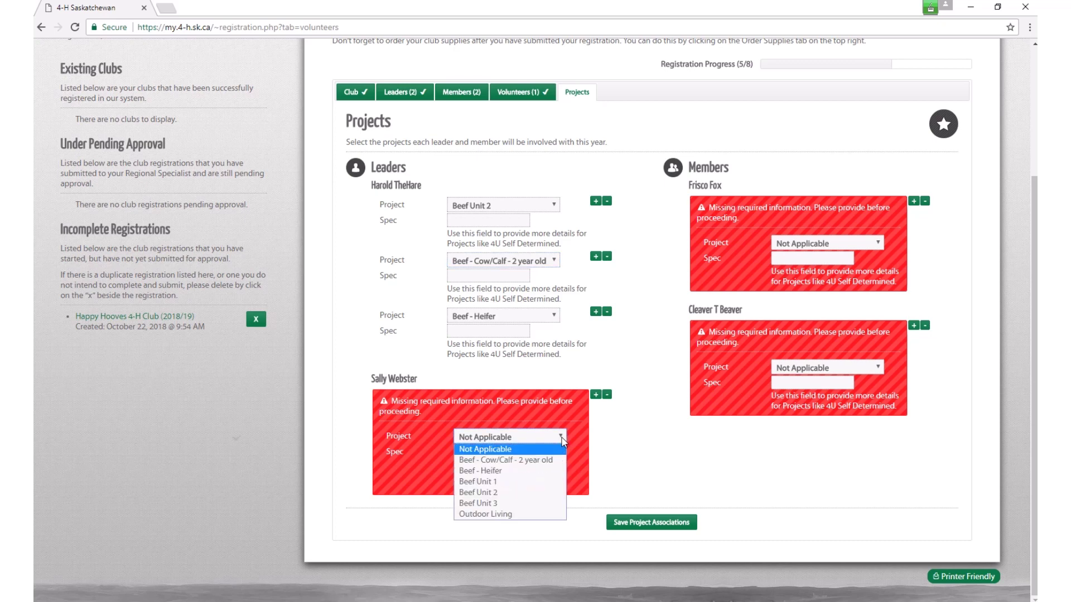
pyautogui.click(527, 514)
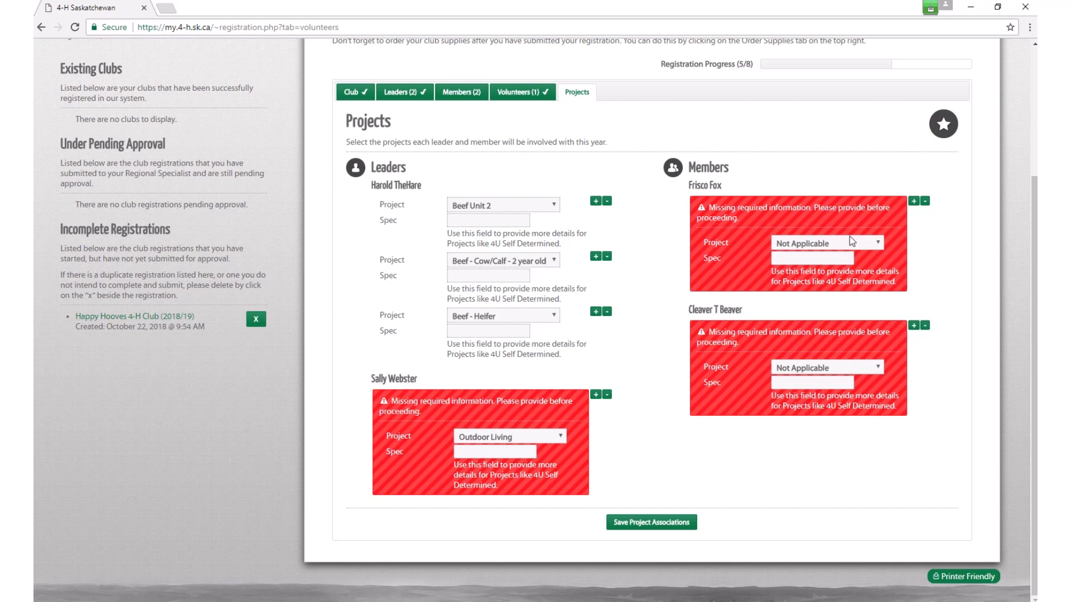
# Step: Give the first member three projects: Beef Unit 2, Beef - Heifer and Beef - Cow/Calf - 2 year old
pyautogui.click(881, 243)
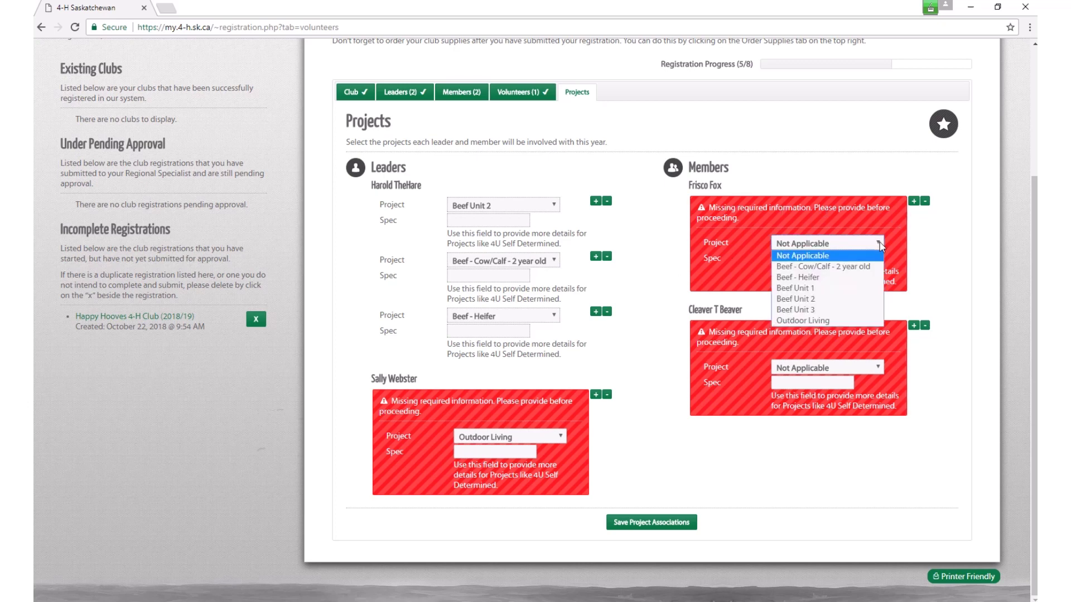
pyautogui.click(880, 245)
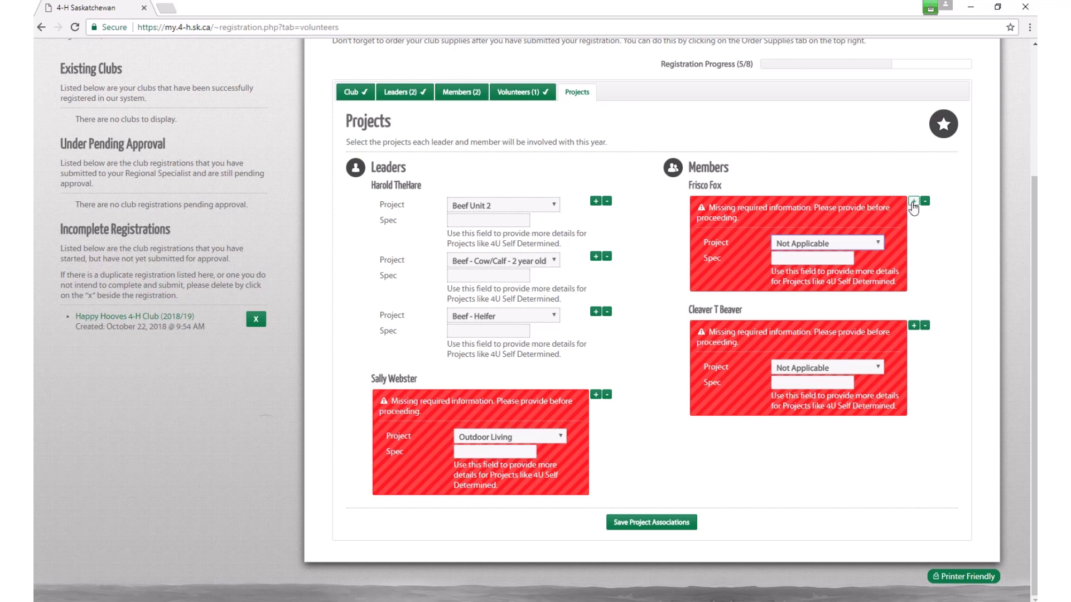
pyautogui.click(880, 244)
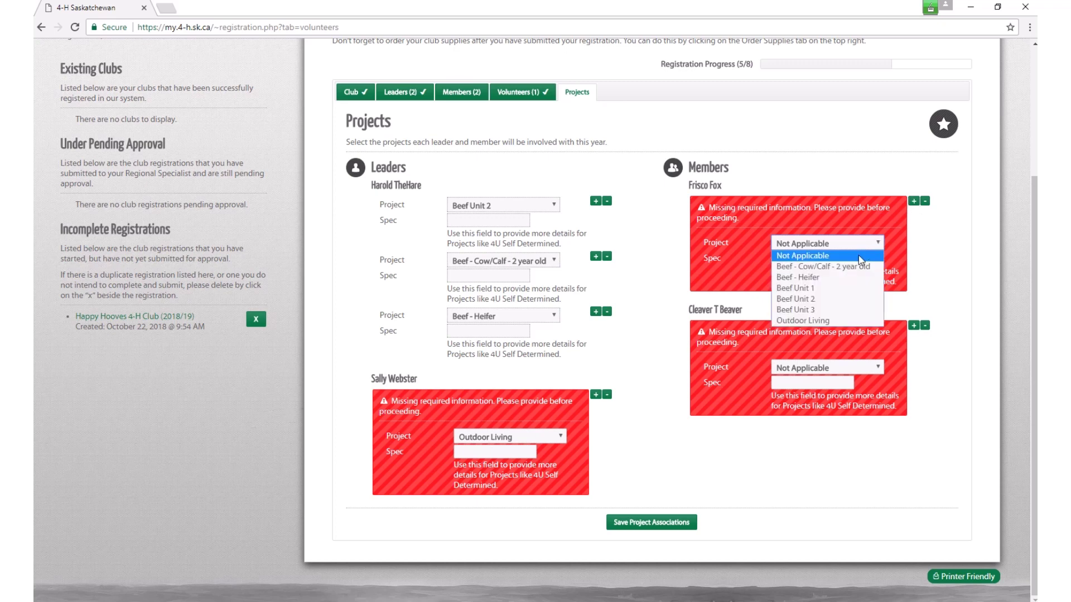
pyautogui.click(836, 298)
pyautogui.click(914, 202)
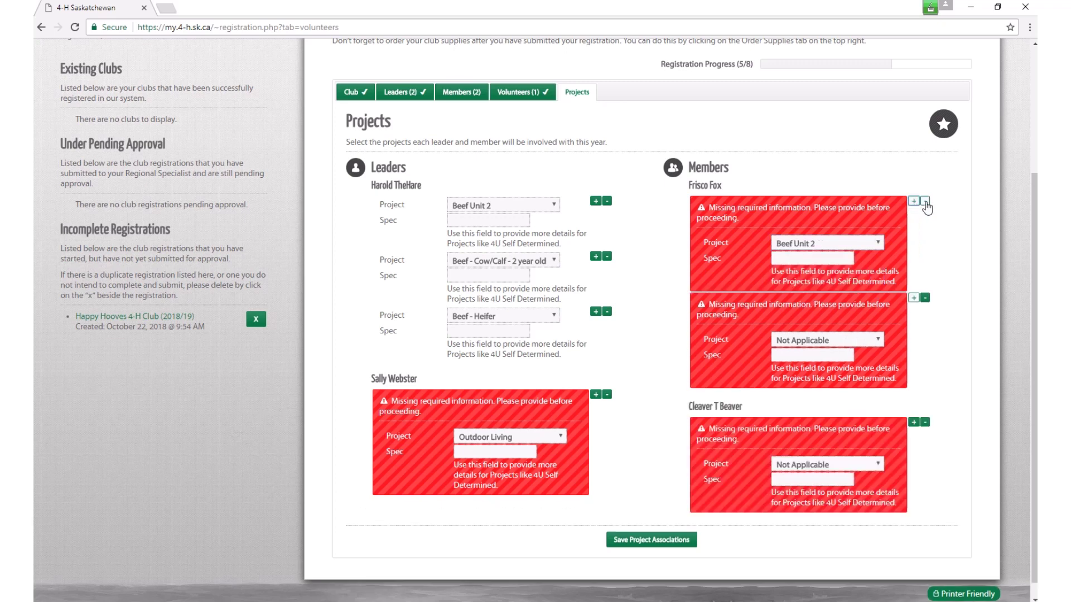
pyautogui.click(878, 339)
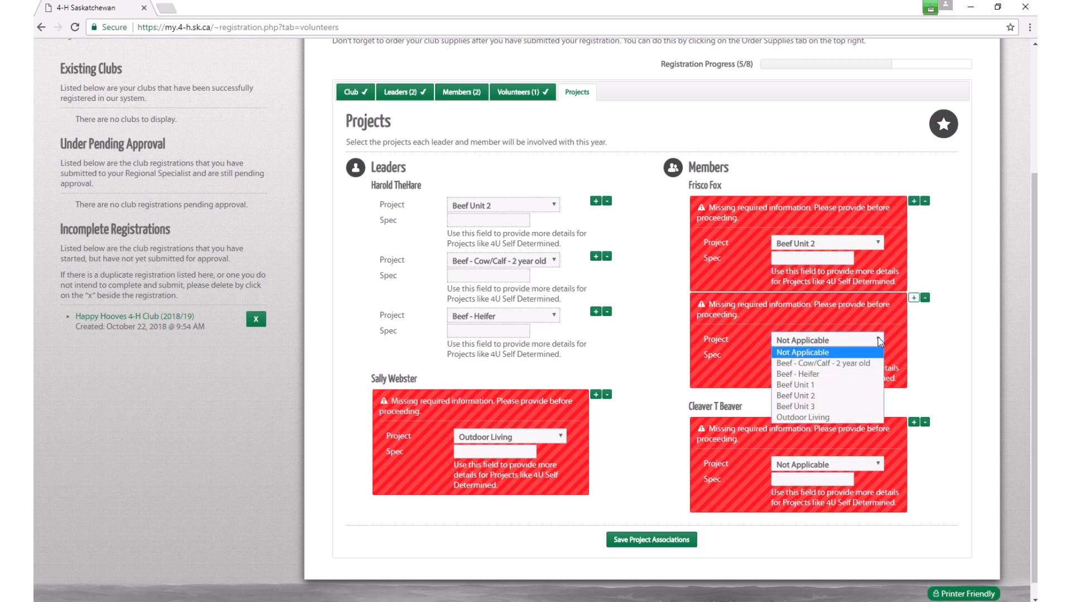
pyautogui.click(852, 375)
pyautogui.click(913, 299)
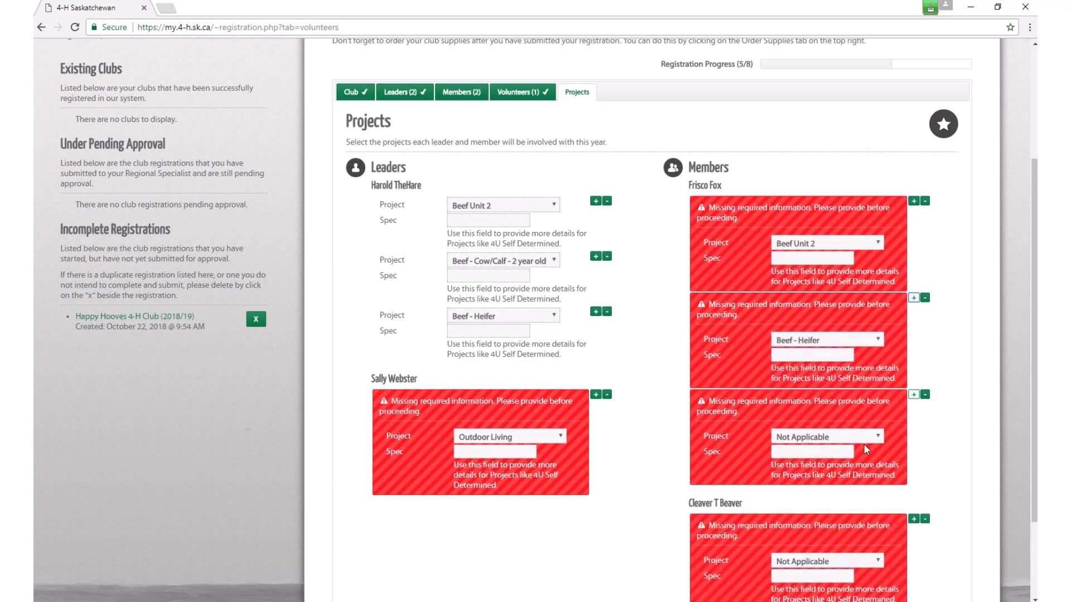
pyautogui.click(878, 440)
pyautogui.click(852, 464)
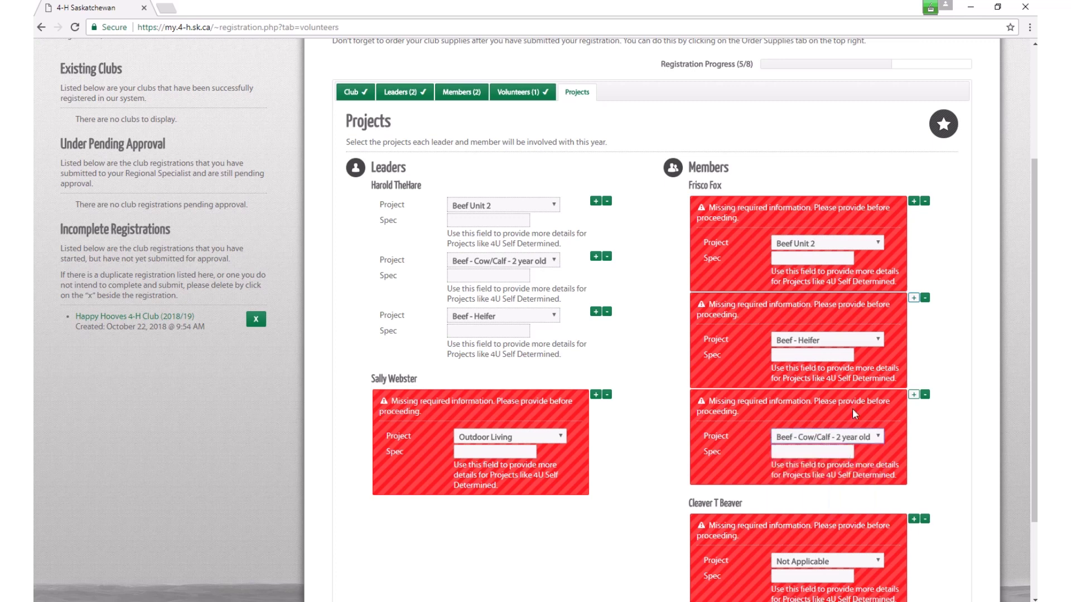
# Step: Change the second member's project from Not Applicable to Outdoor Living
pyautogui.scroll(-2, 851, 546)
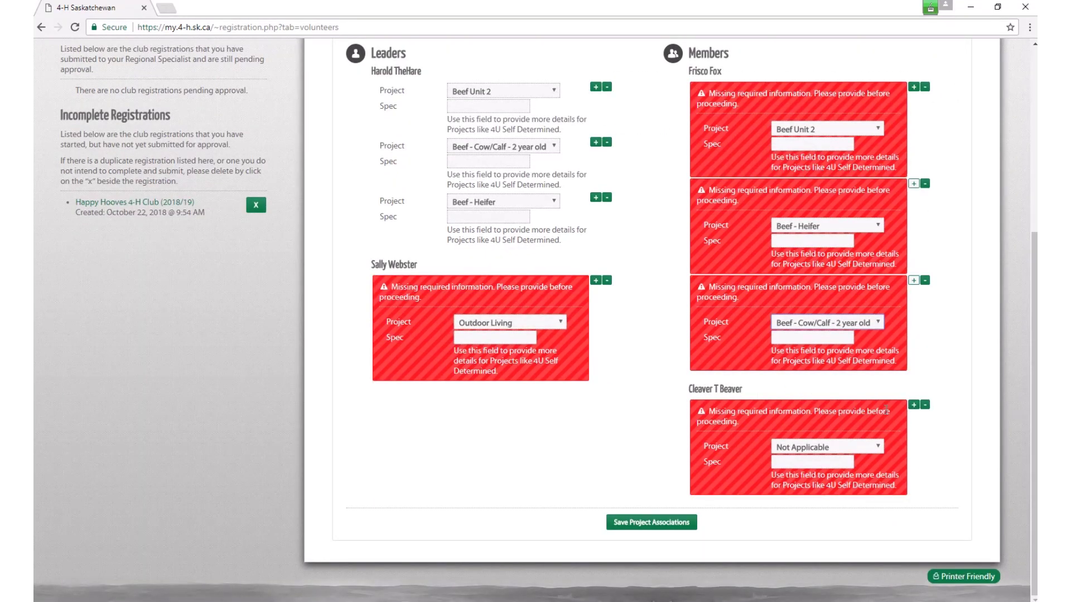
pyautogui.click(879, 449)
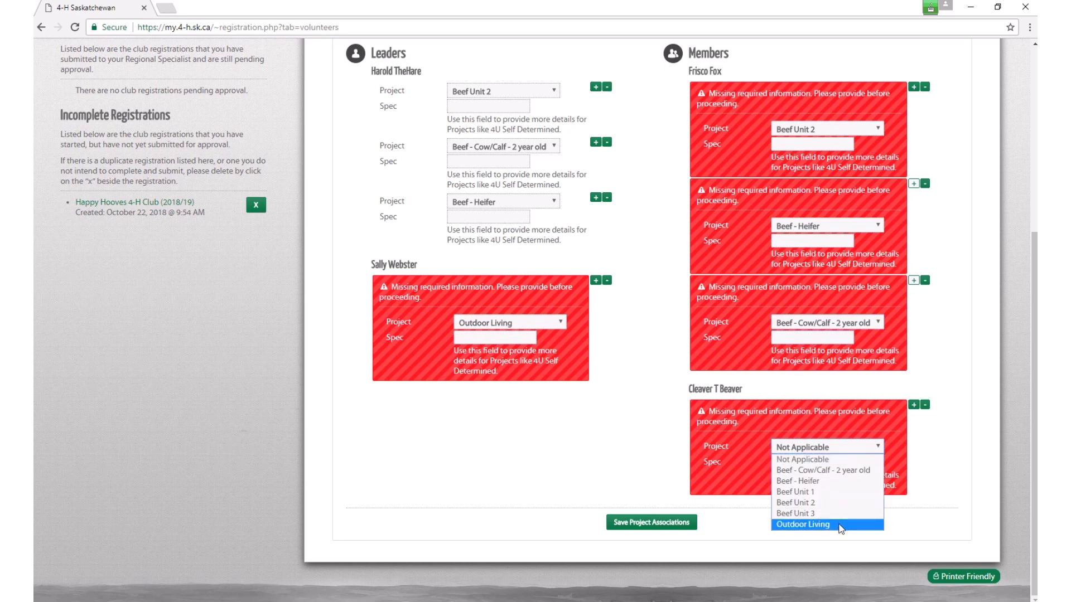
pyautogui.click(805, 526)
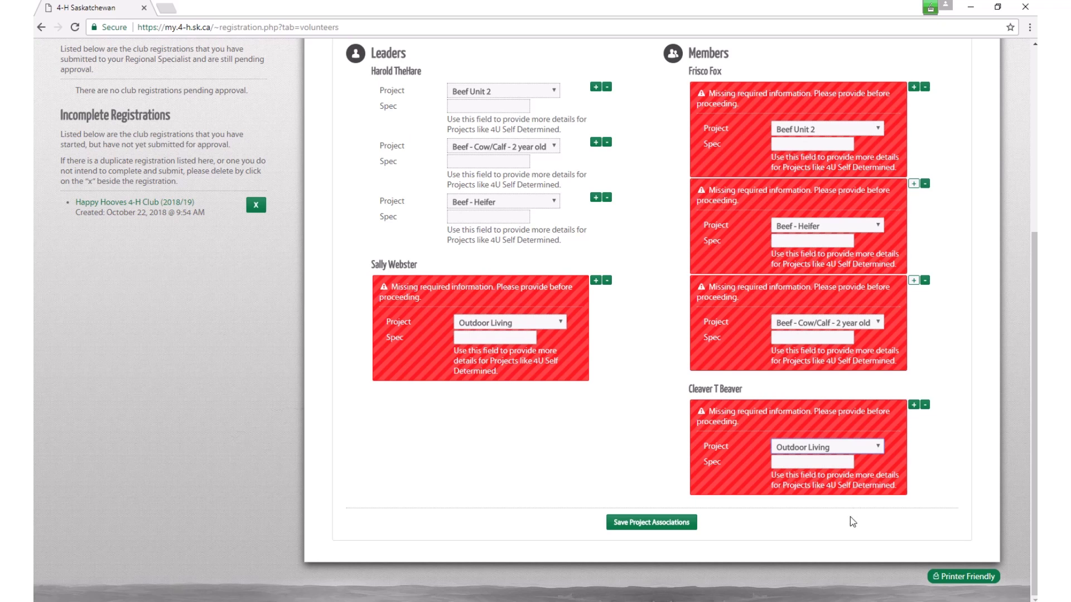
pyautogui.scroll(1, 646, 474)
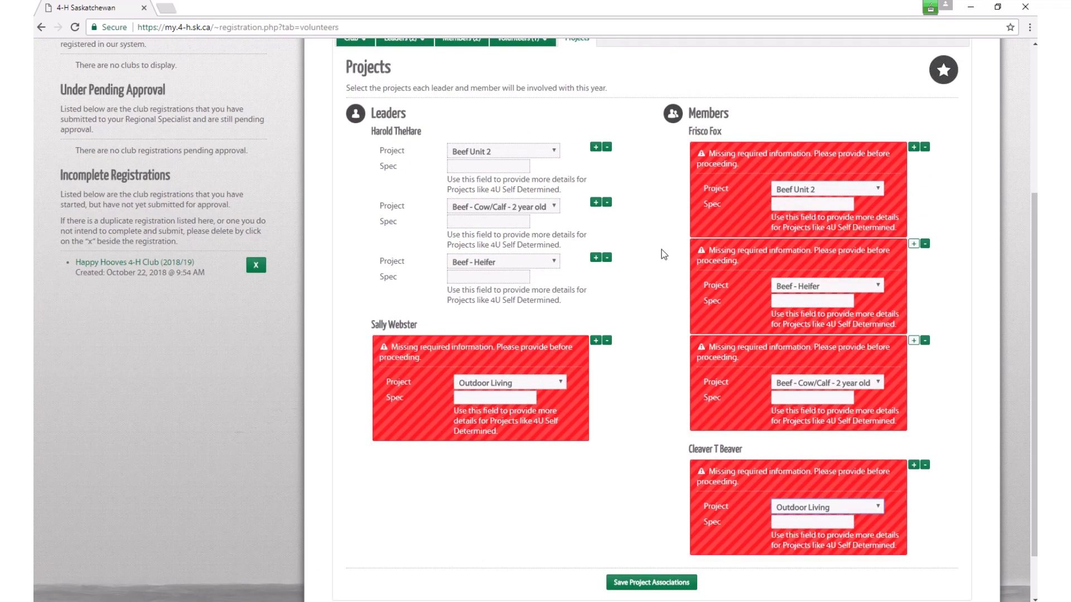
# Step: Save the project associations for all leaders and members
pyautogui.scroll(-1, 682, 301)
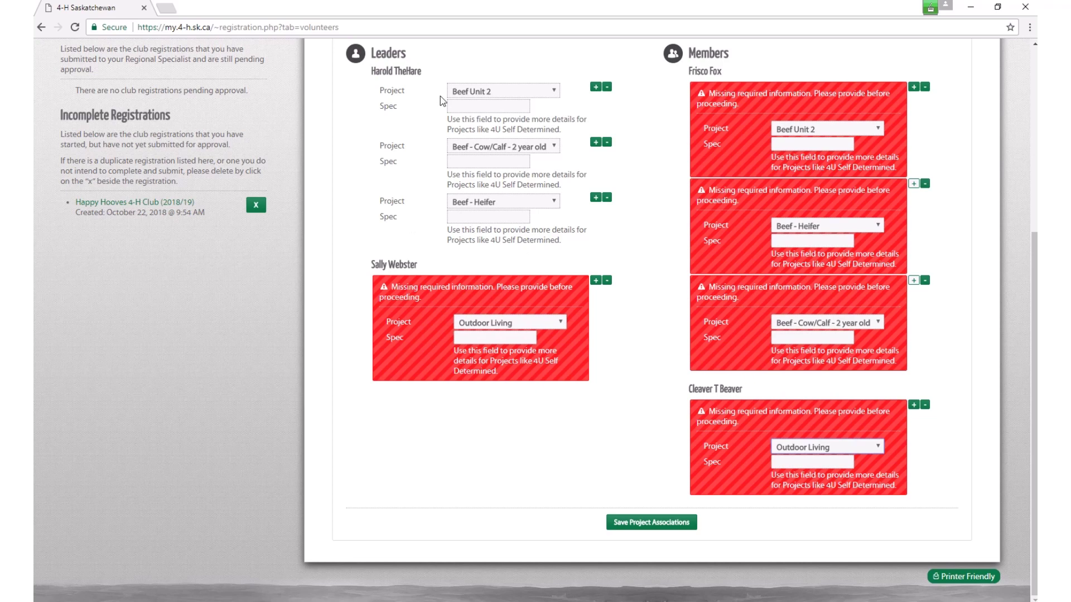
pyautogui.scroll(1, 446, 188)
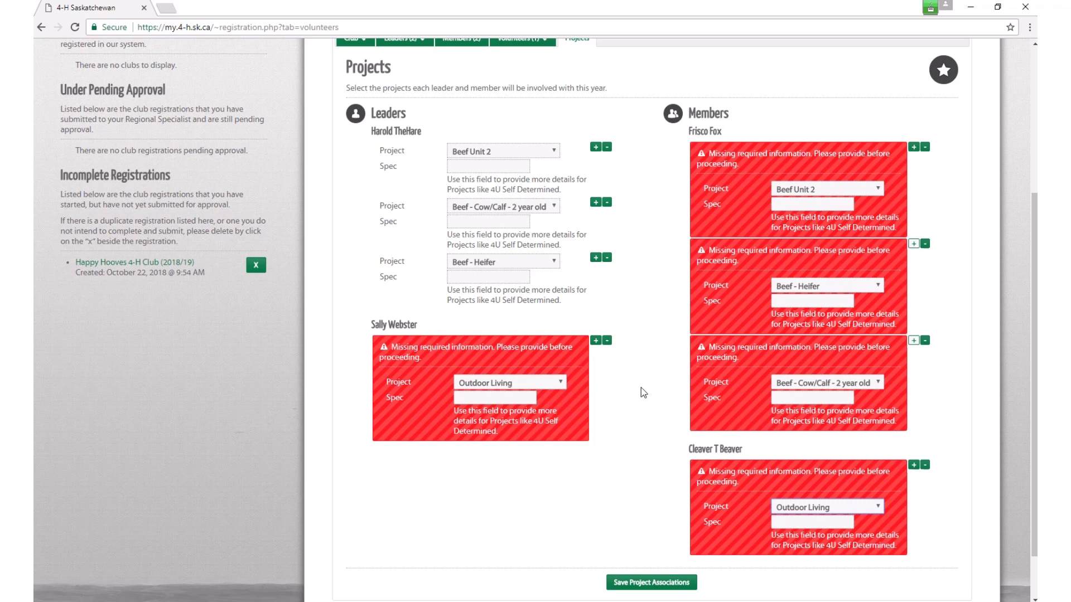
pyautogui.scroll(-1, 641, 388)
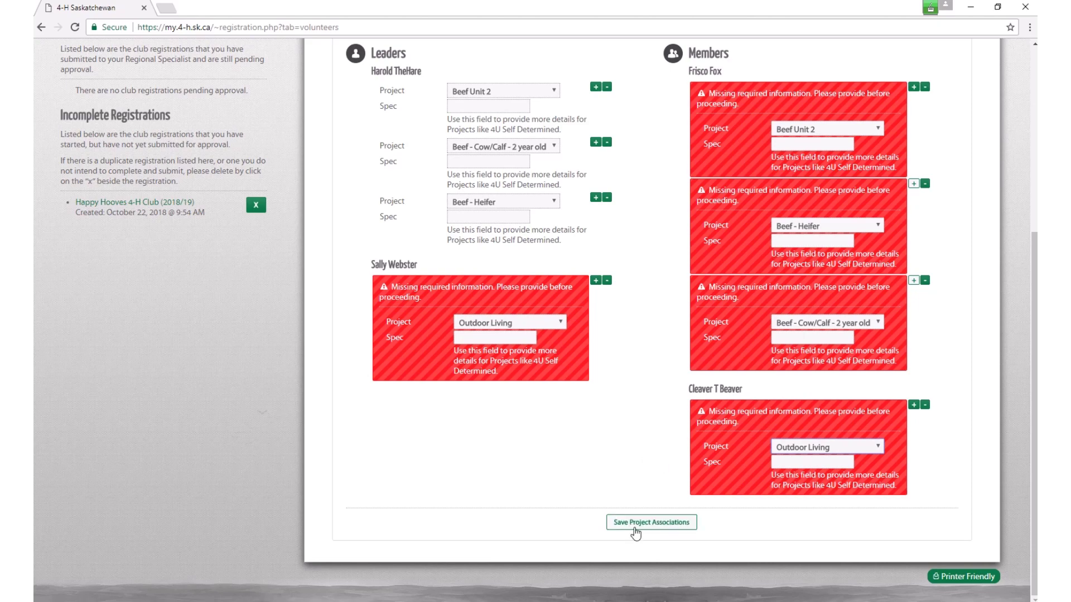
pyautogui.click(632, 529)
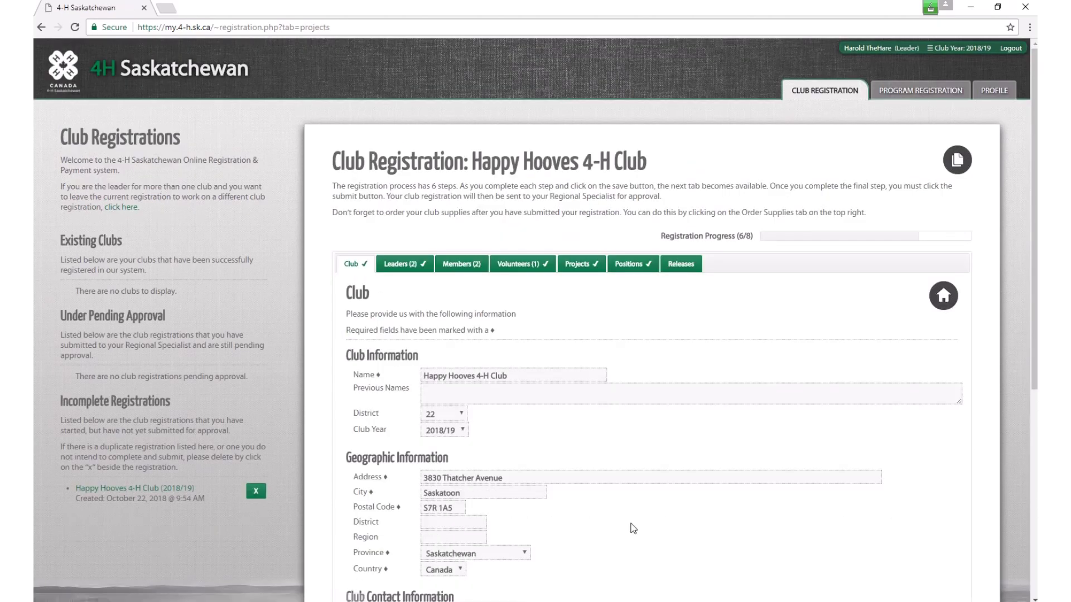
# Step: Go to the Positions step listing each leader's and member's club positions
pyautogui.scroll(-1, 538, 314)
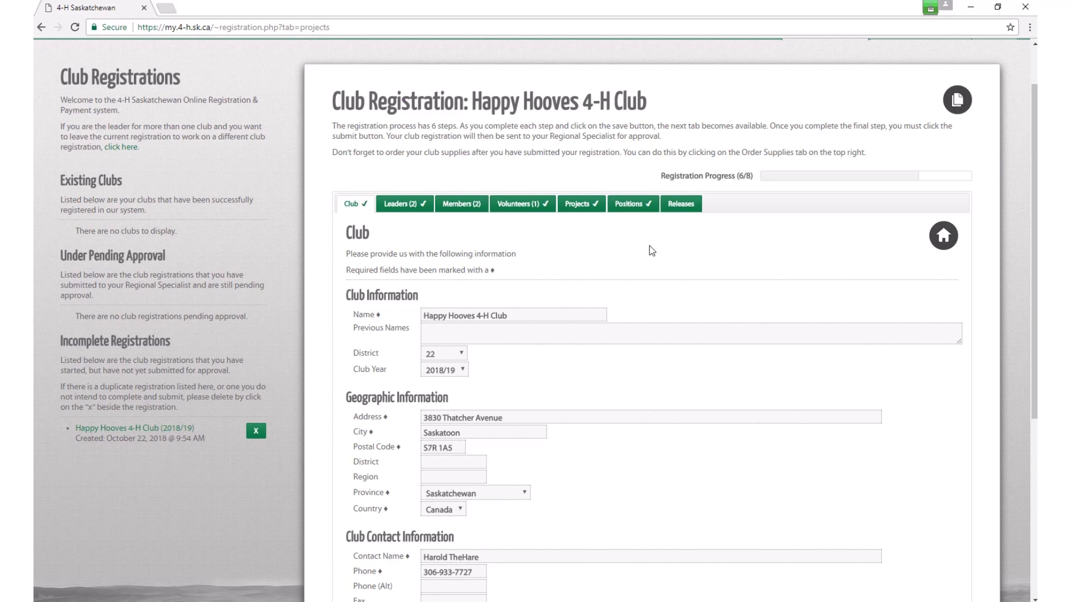
pyautogui.click(631, 205)
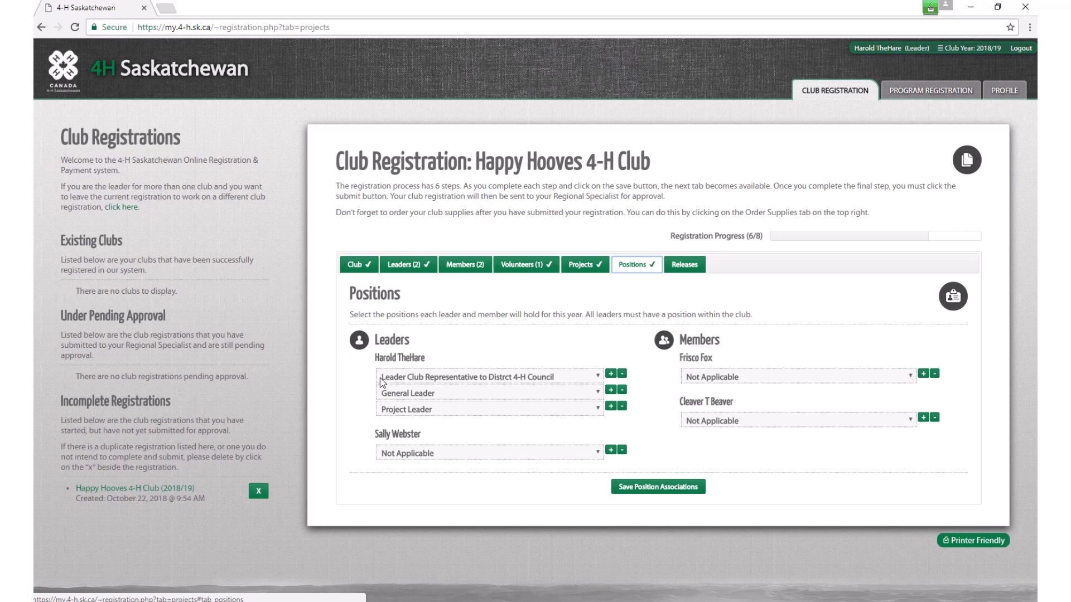
# Step: Give the second leader Assistant General Leader plus an added Project Leader position
pyautogui.click(599, 378)
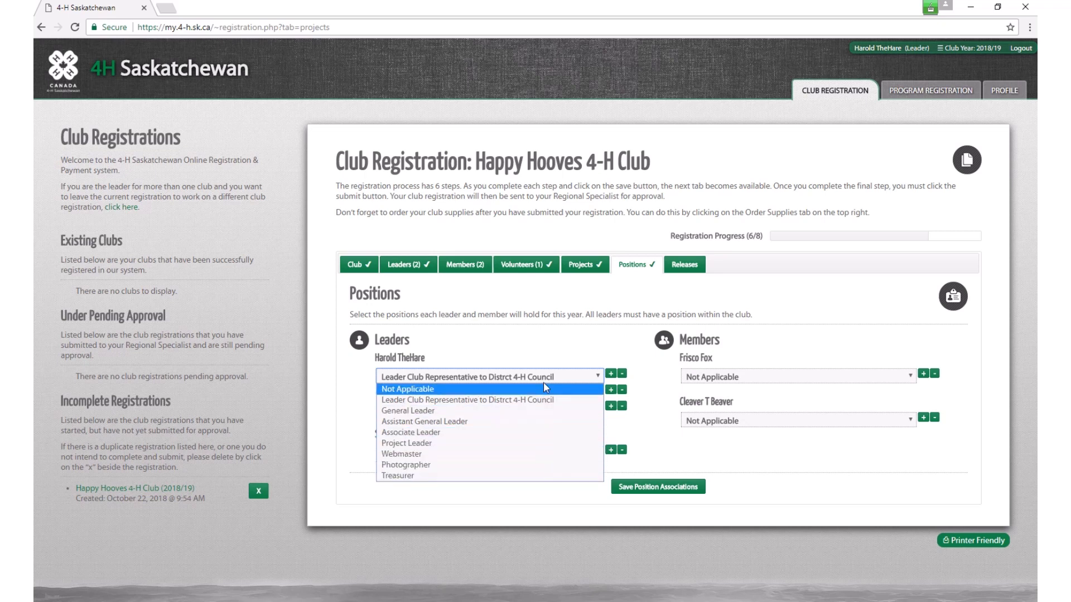
pyautogui.click(644, 420)
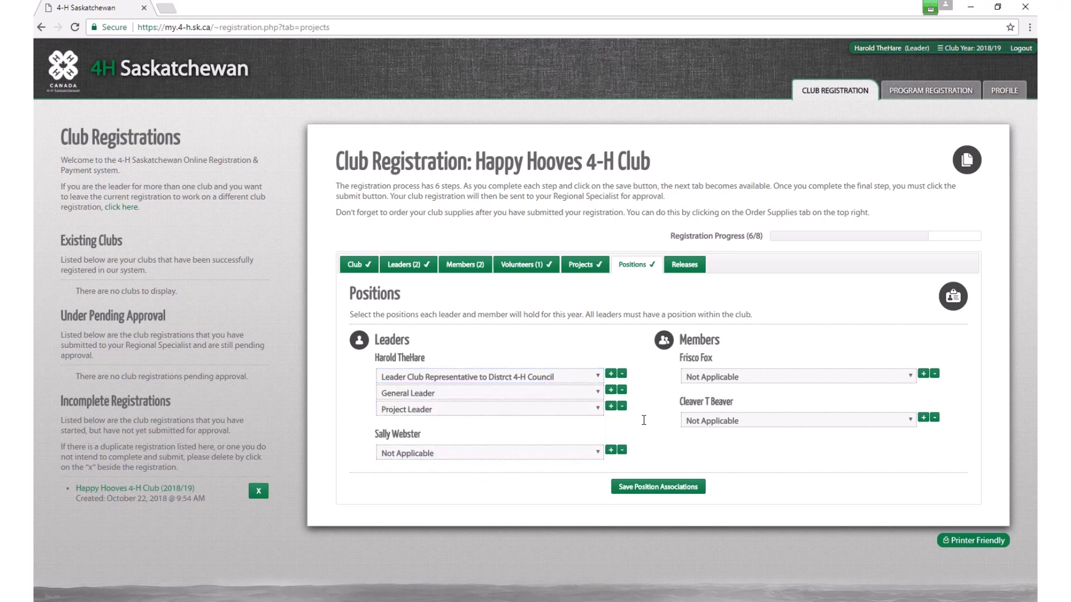
pyautogui.click(537, 453)
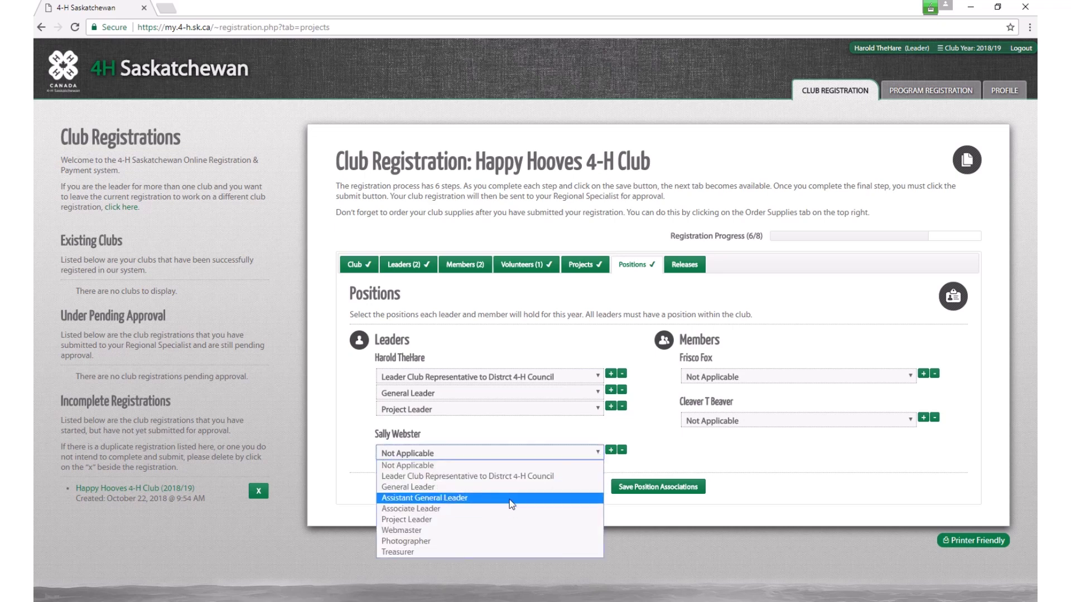
pyautogui.click(510, 498)
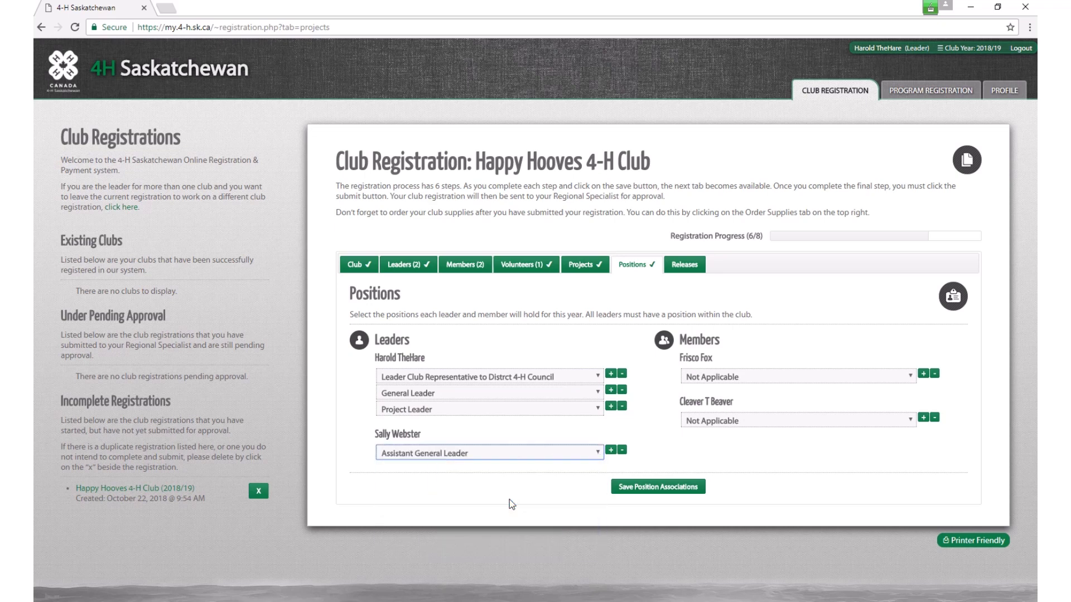
pyautogui.click(611, 451)
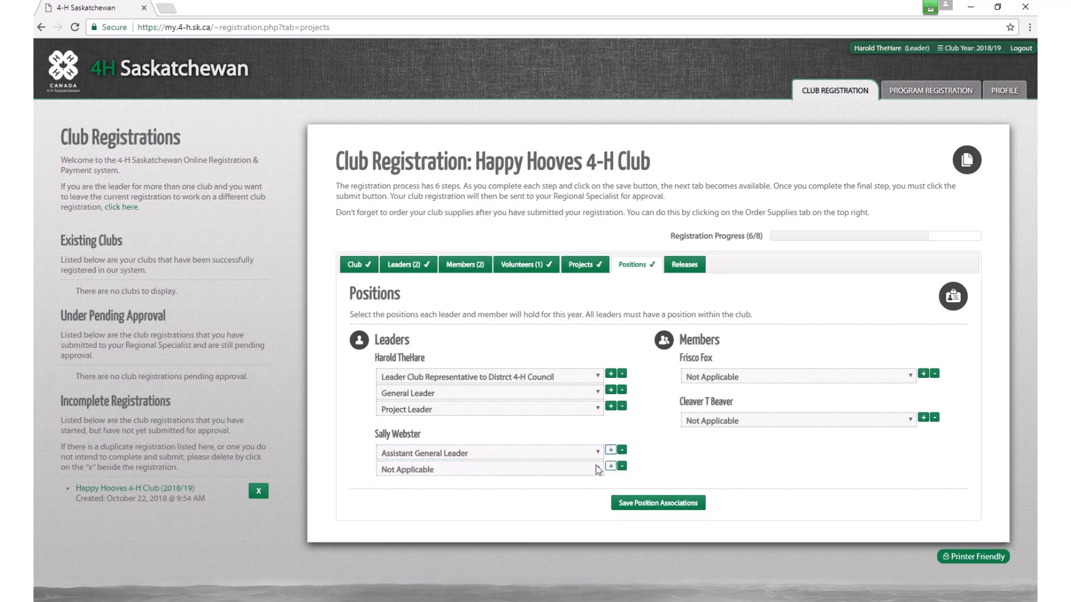
pyautogui.click(597, 470)
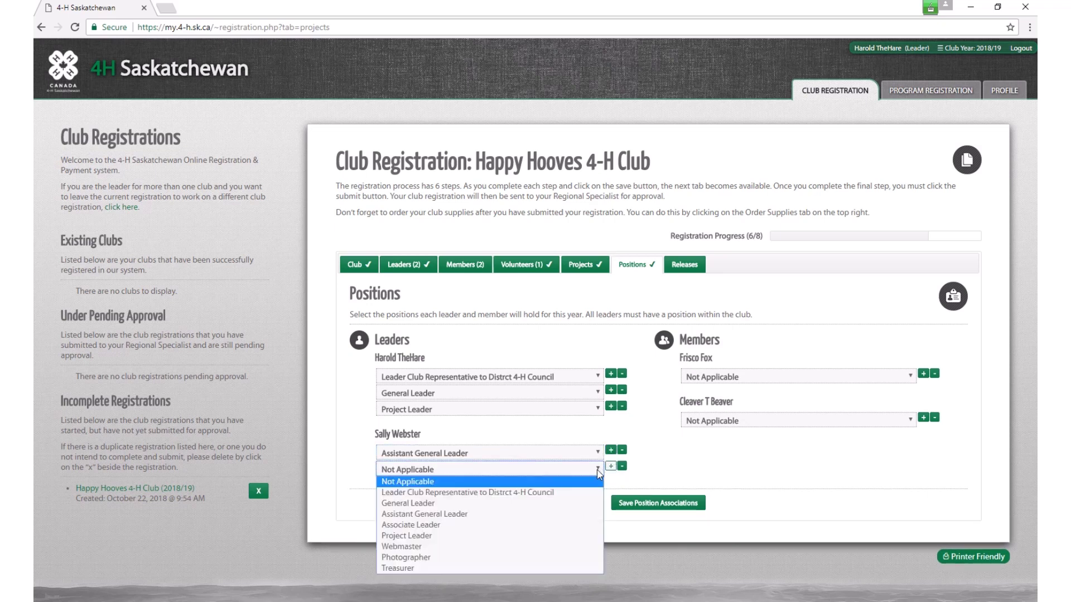
pyautogui.click(503, 537)
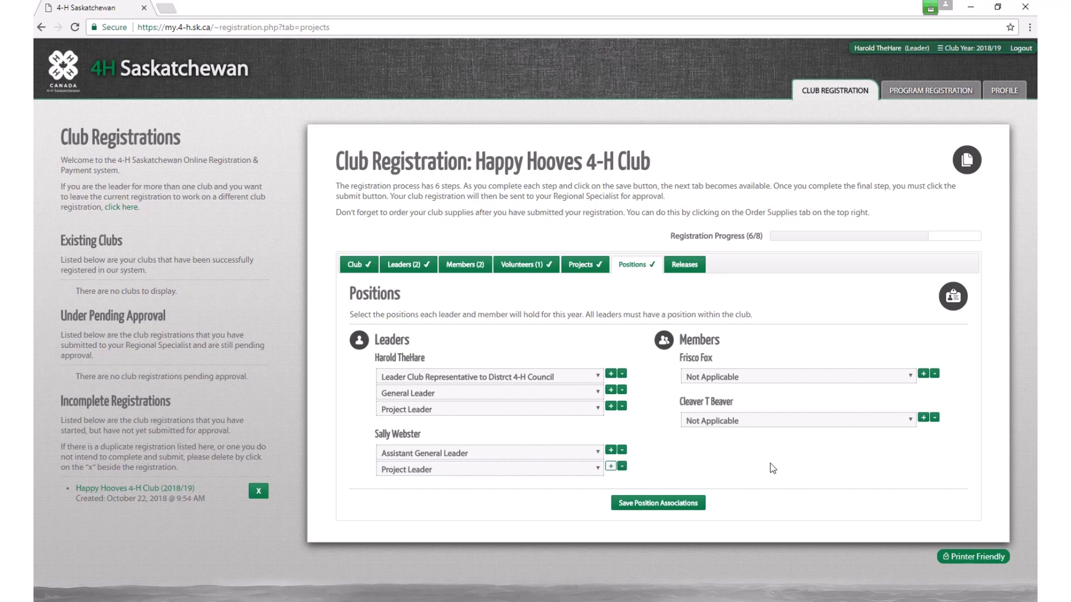
pyautogui.click(911, 376)
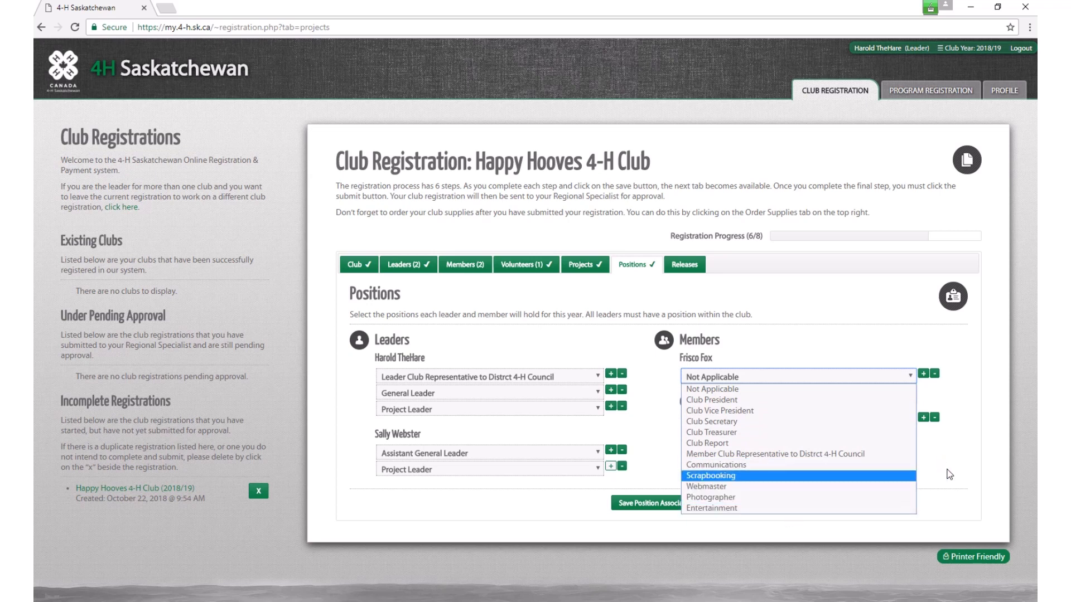
# Step: Make the first member Club President with an added Member Club Representative position
pyautogui.click(737, 400)
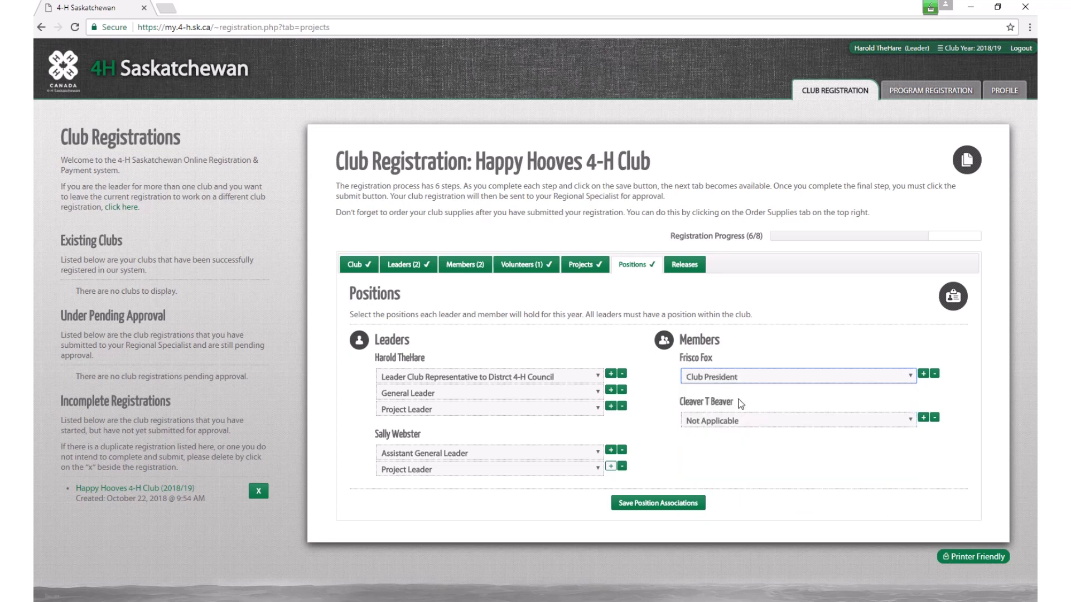
pyautogui.click(924, 373)
pyautogui.click(909, 394)
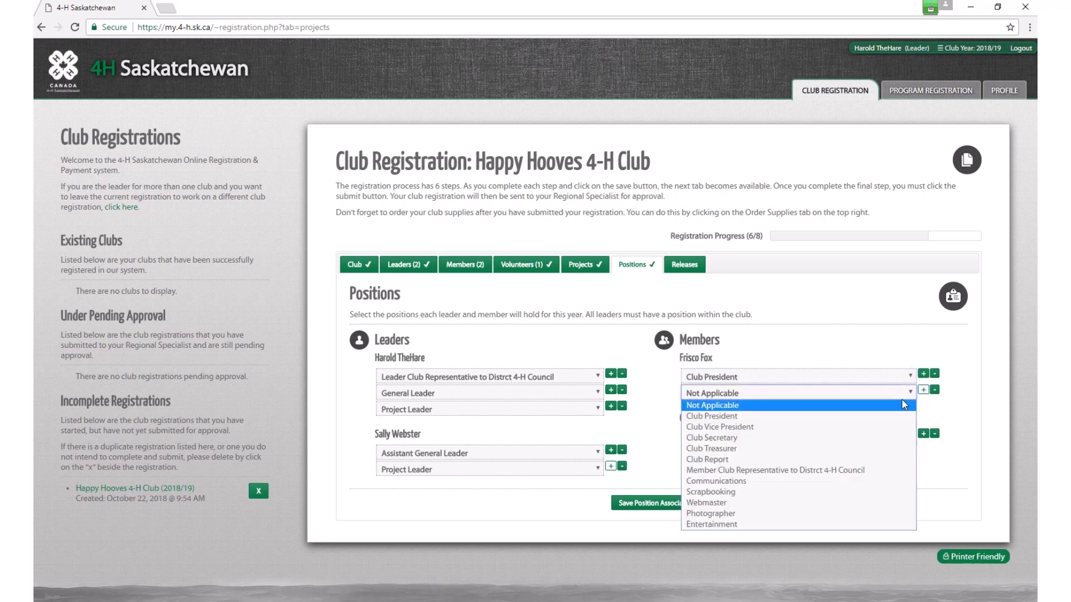
pyautogui.click(840, 472)
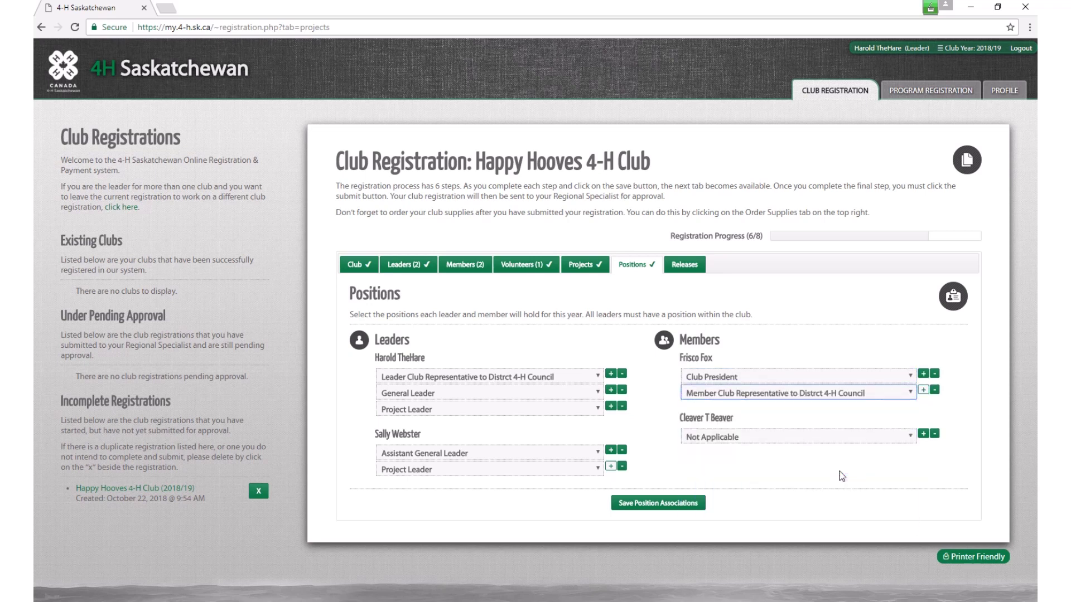
# Step: Set the second member's position to Club Report and save all position associations
pyautogui.click(910, 436)
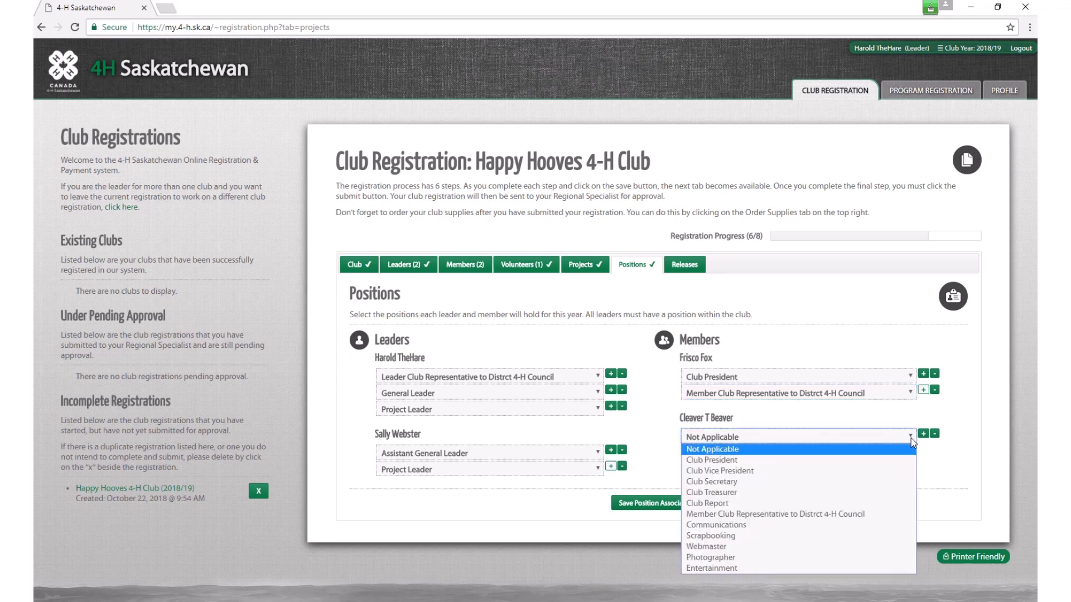
pyautogui.click(772, 504)
pyautogui.click(827, 475)
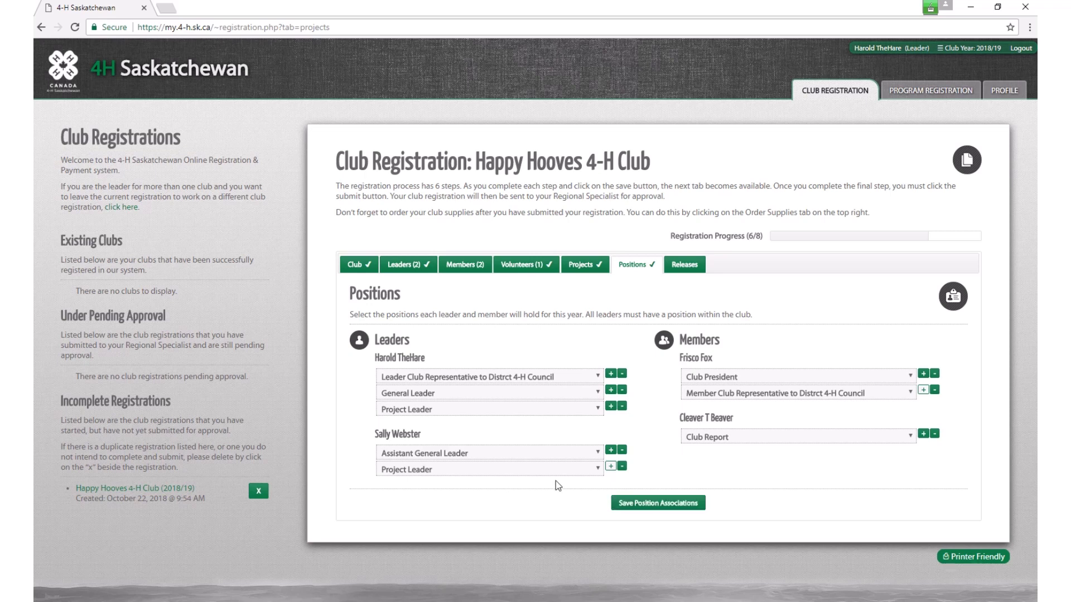
pyautogui.click(632, 505)
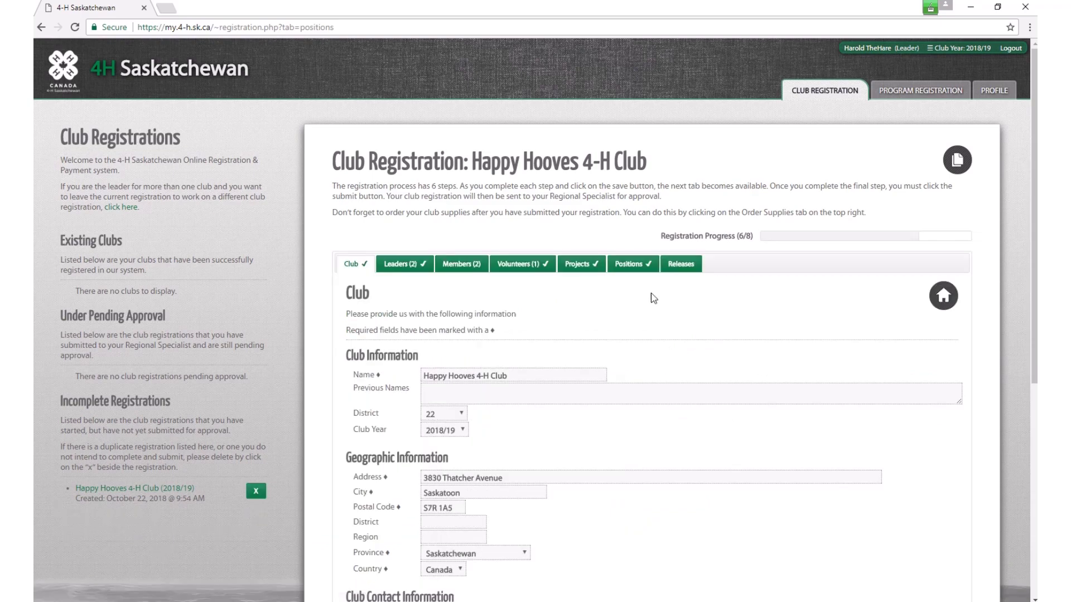
# Step: Open the Releases step for photo, communication and magazine consents
pyautogui.scroll(-2, 658, 313)
pyautogui.scroll(-2, 658, 315)
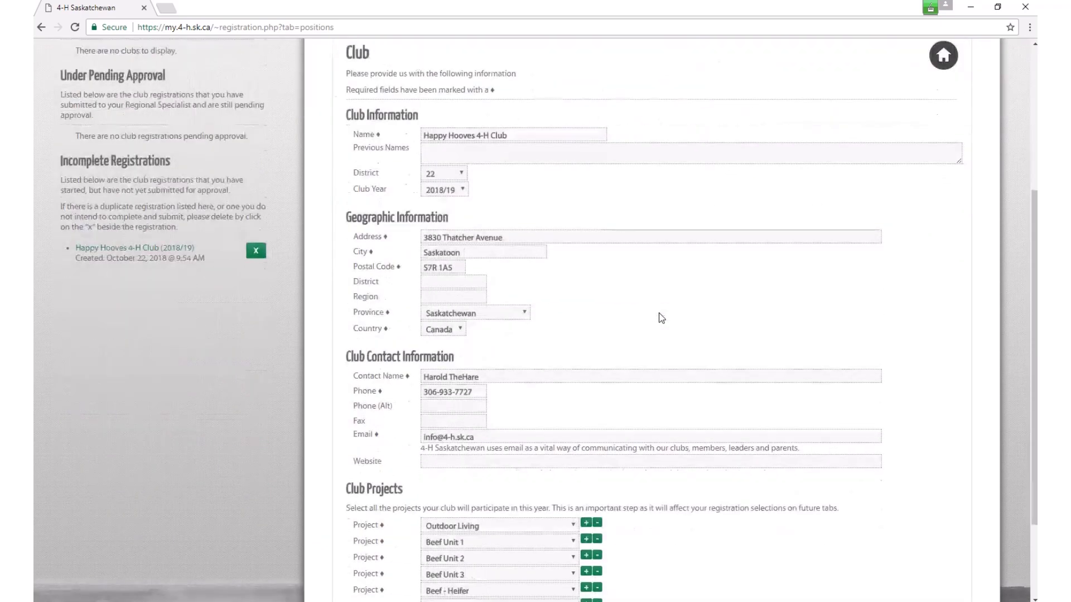
pyautogui.scroll(2, 658, 313)
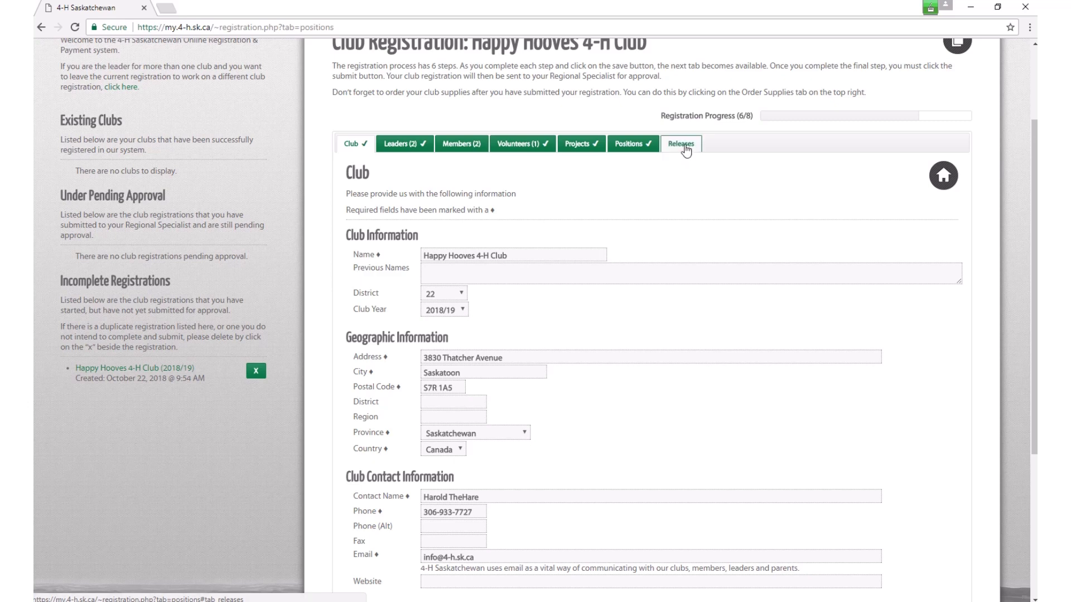
pyautogui.click(686, 147)
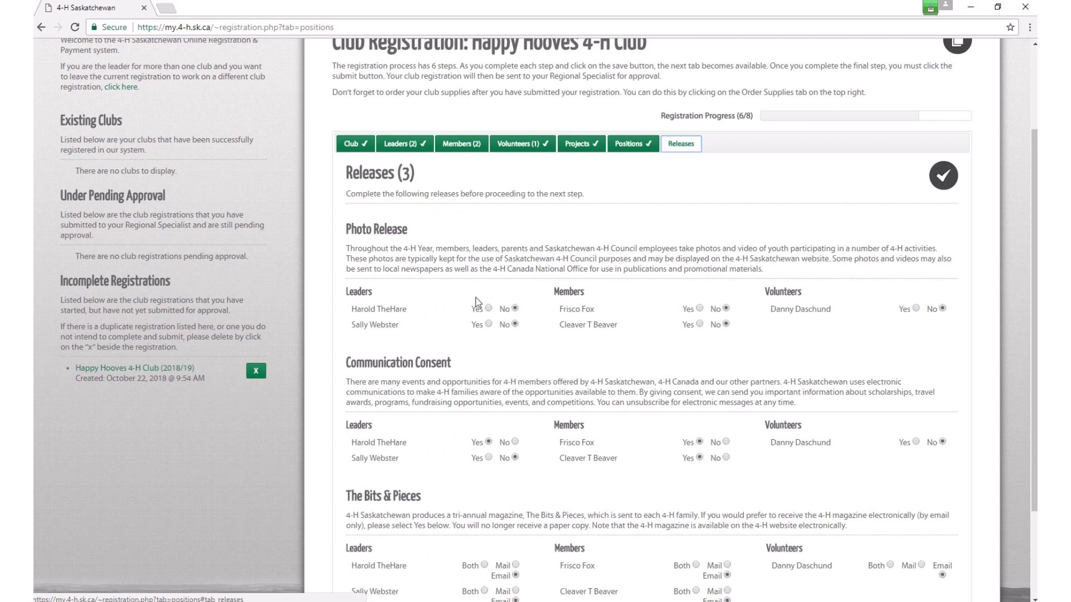
# Step: Mark Yes on the first leader's Photo Release
pyautogui.scroll(-1, 477, 310)
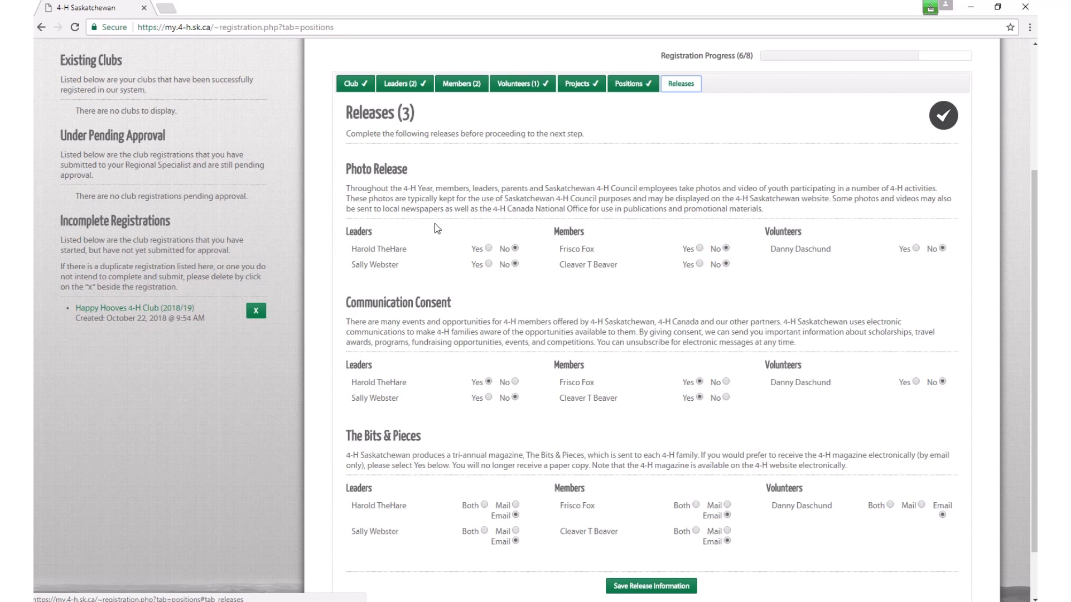
pyautogui.click(488, 248)
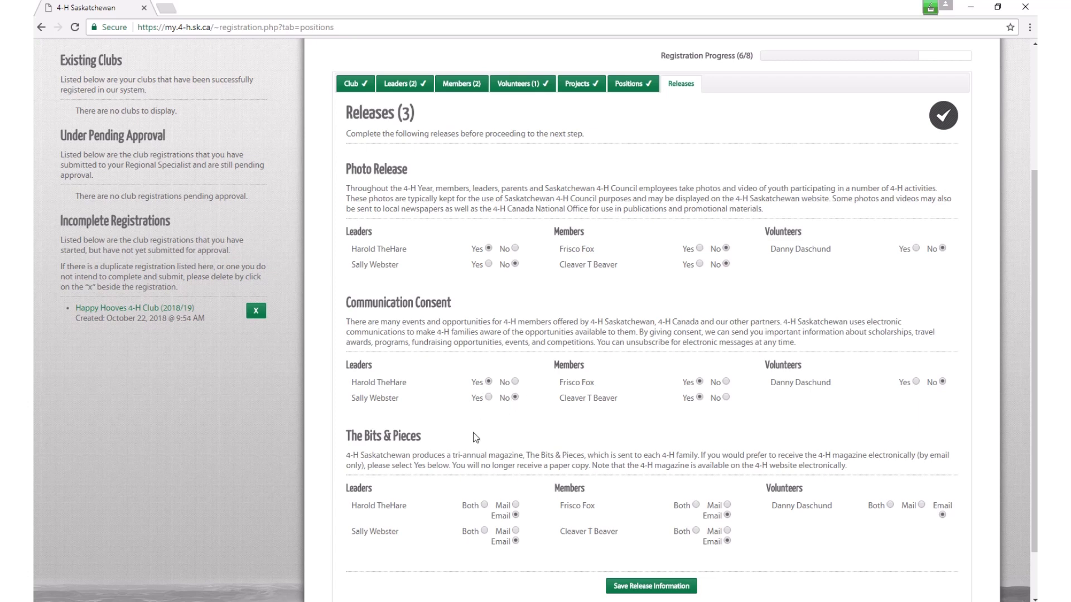
# Step: Give the first member Photo Release Yes and Bits & Pieces by Mail, then save the releases
pyautogui.scroll(-1, 446, 449)
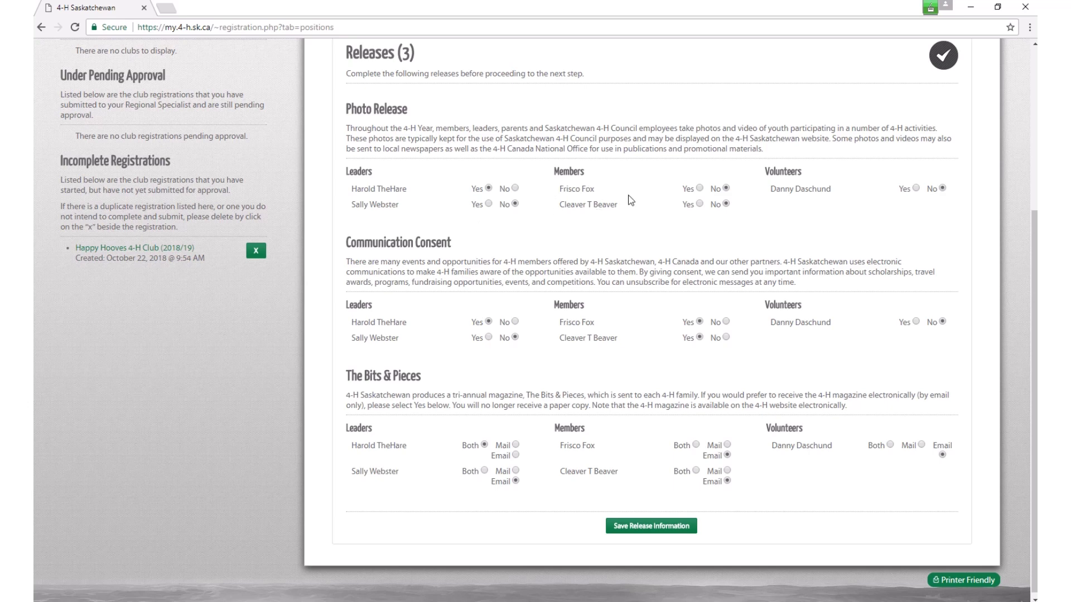
pyautogui.click(699, 188)
pyautogui.click(727, 444)
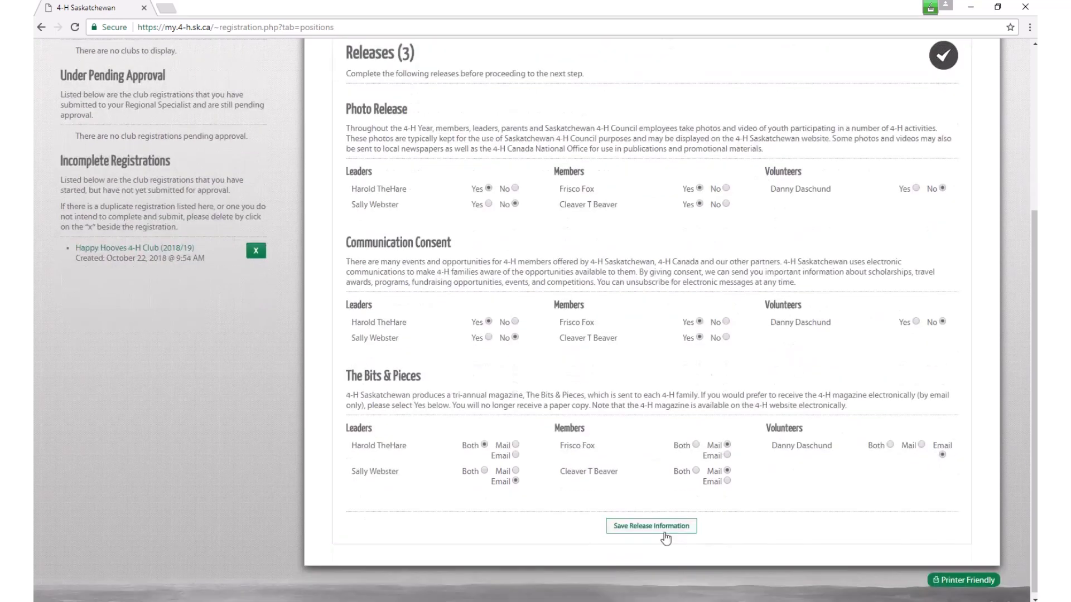
pyautogui.click(637, 527)
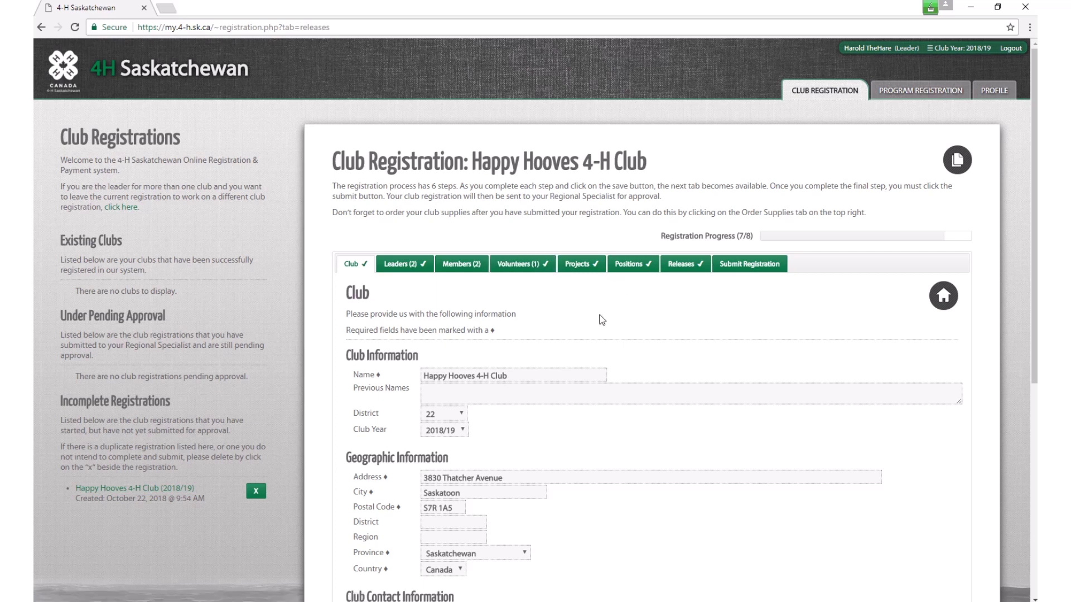
# Step: Go to the Members (2) page showing the club's two registered members
pyautogui.scroll(-1, 602, 320)
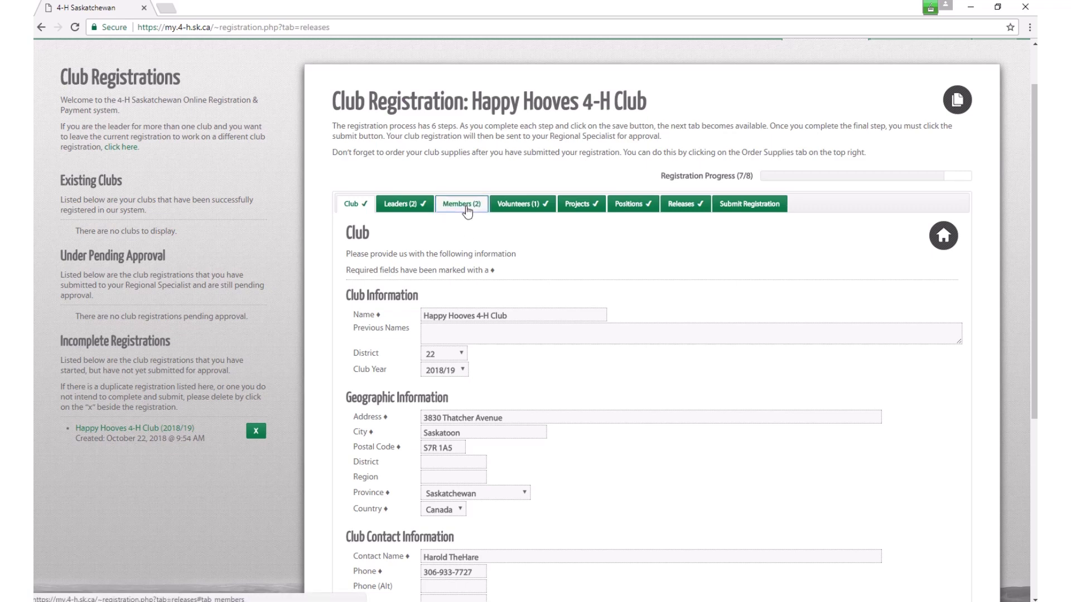
pyautogui.click(468, 208)
pyautogui.scroll(-1, 598, 371)
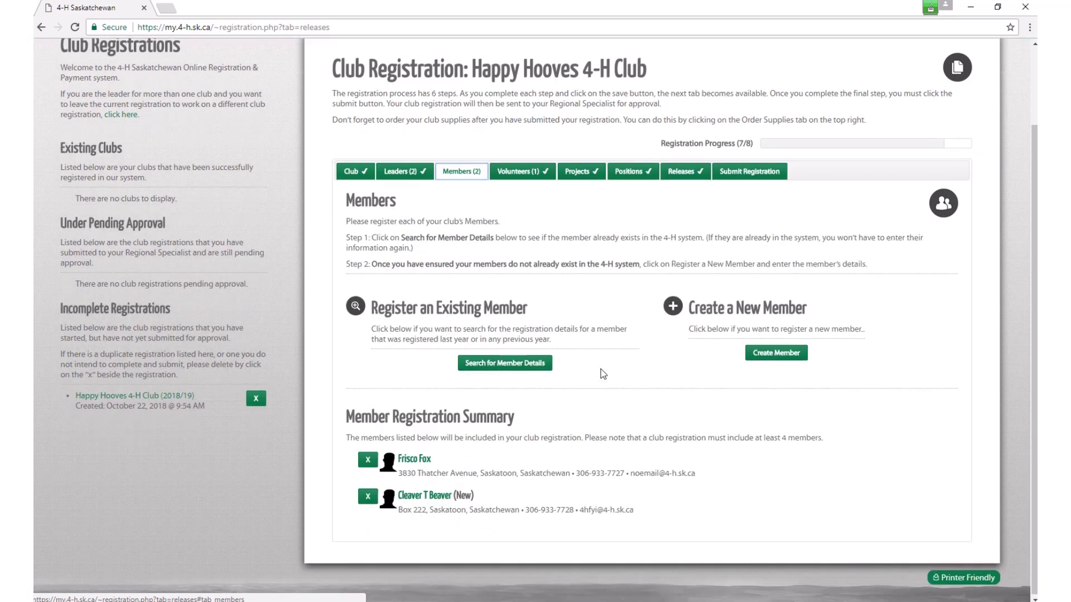
# Step: Search for the past member by first name, pick the result, and add them to the registration
pyautogui.click(501, 363)
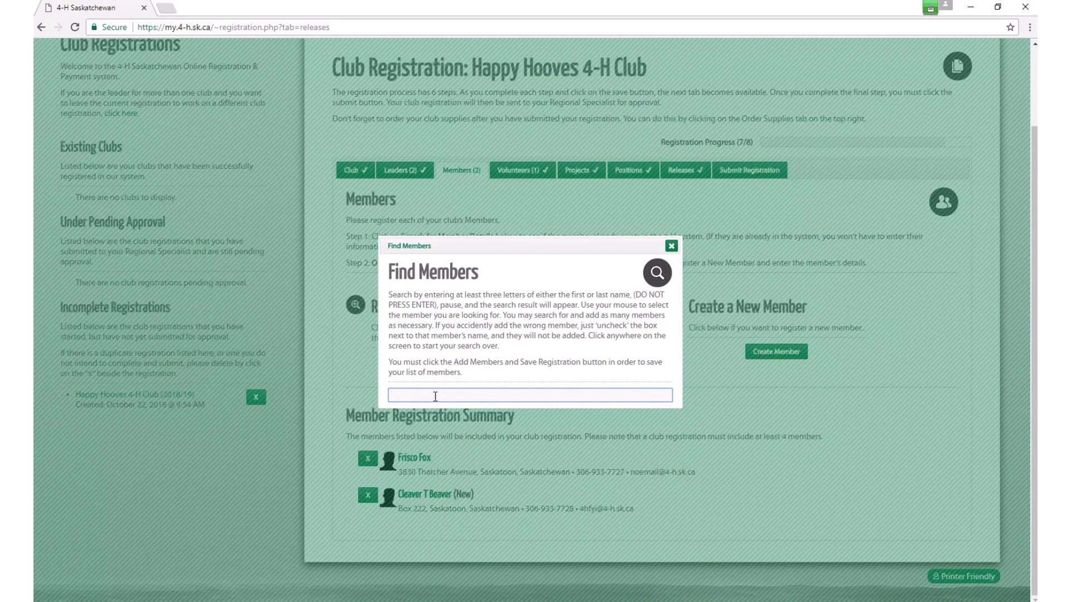
pyautogui.write('sally')
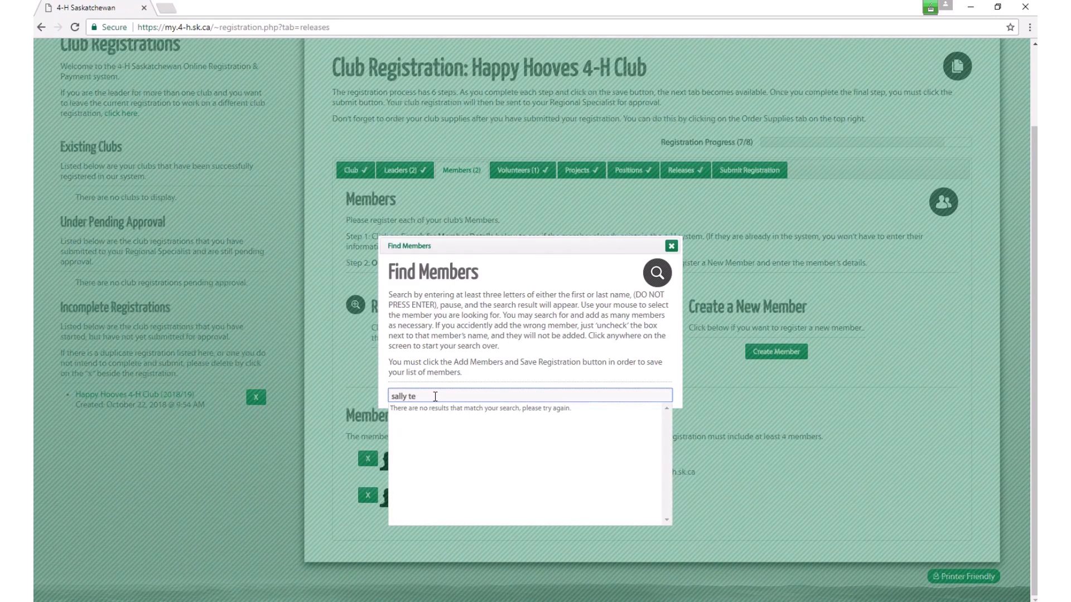
pyautogui.press('BackSpace')
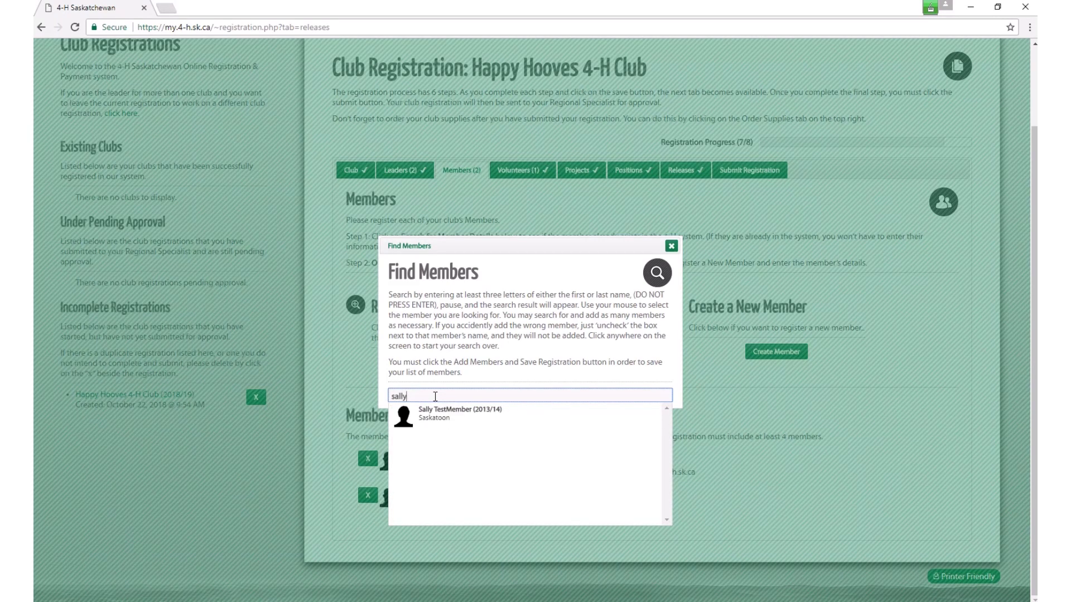
pyautogui.click(456, 416)
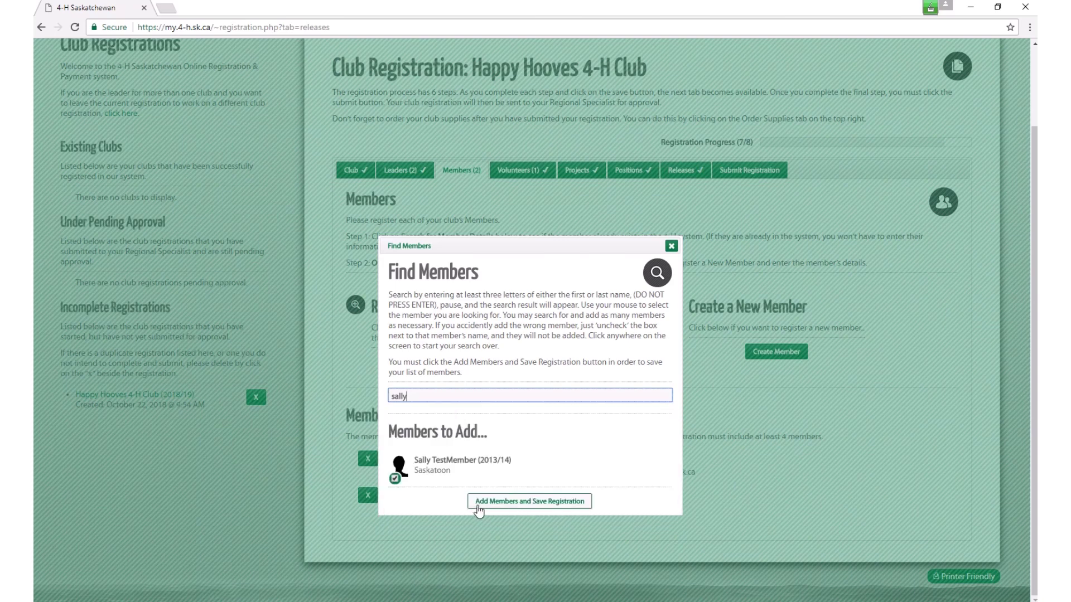
pyautogui.click(530, 508)
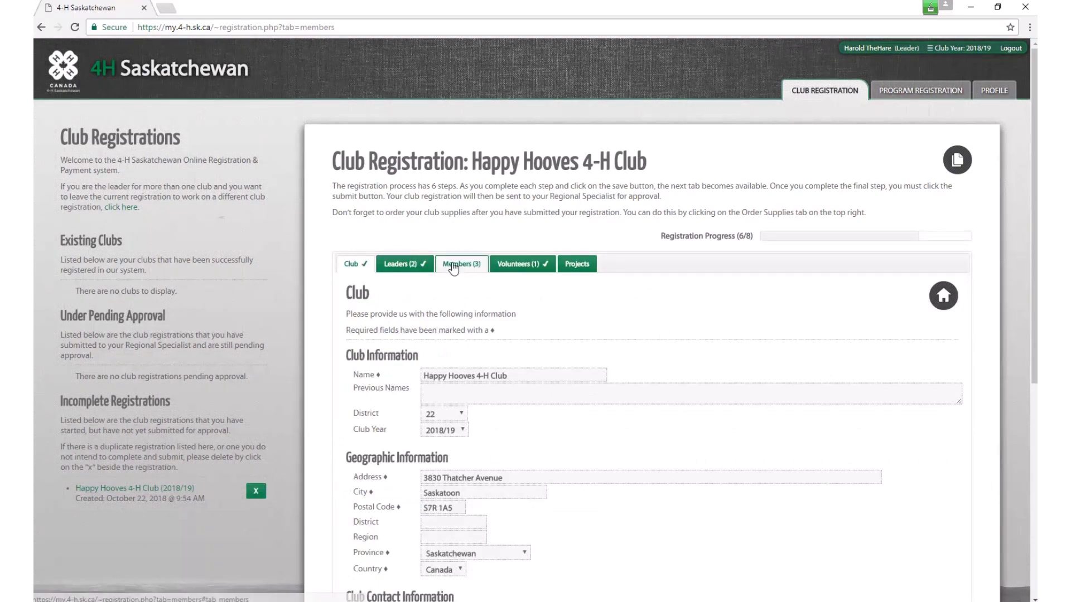
pyautogui.click(461, 264)
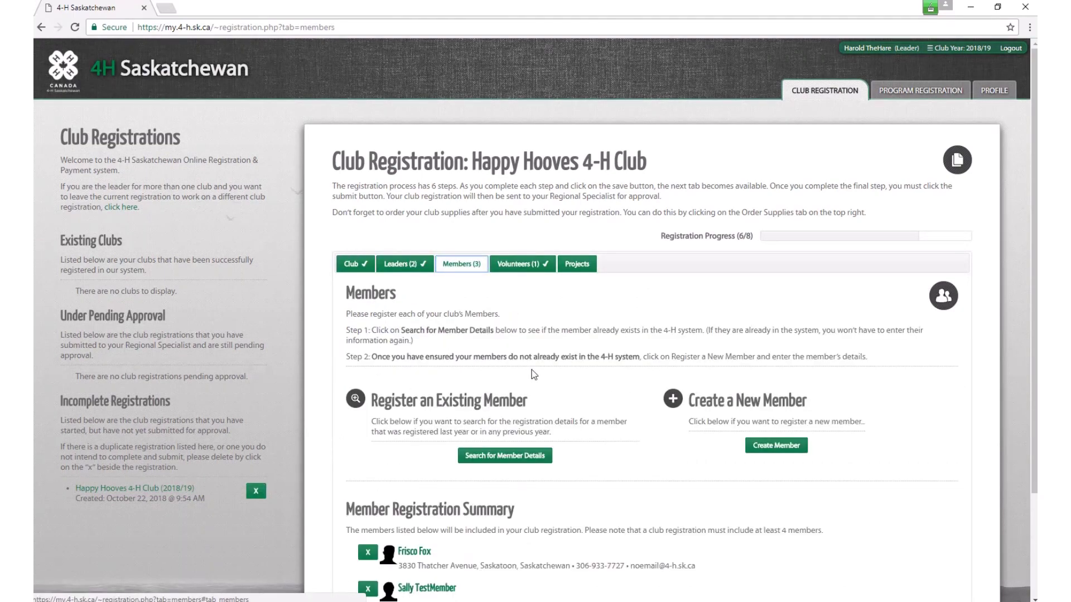
pyautogui.scroll(-2, 540, 368)
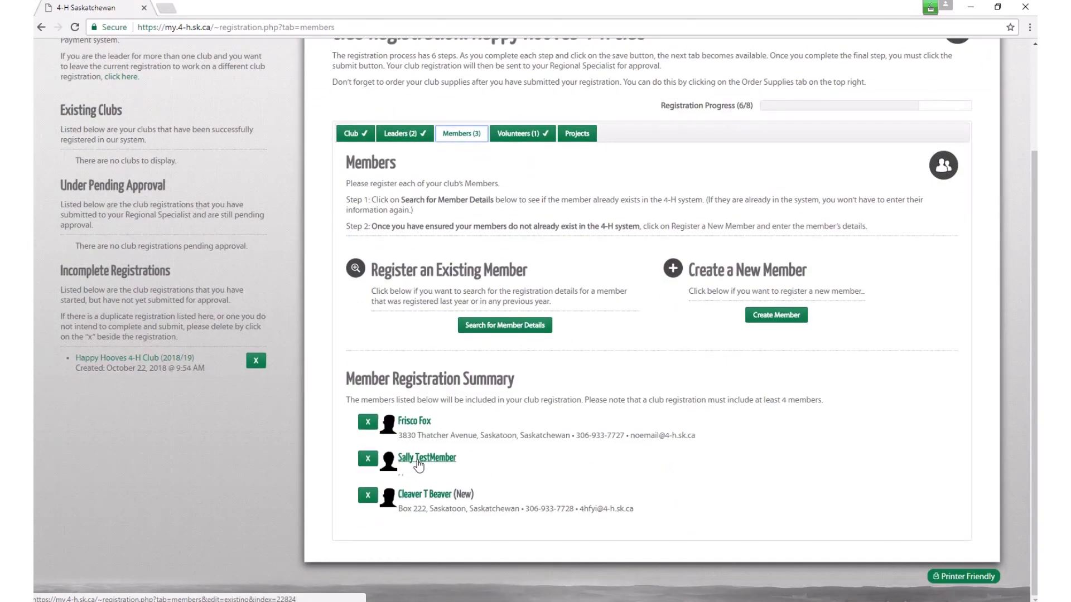
# Step: Open the new member's details and set the birth date to March 3, 2005
pyautogui.click(420, 462)
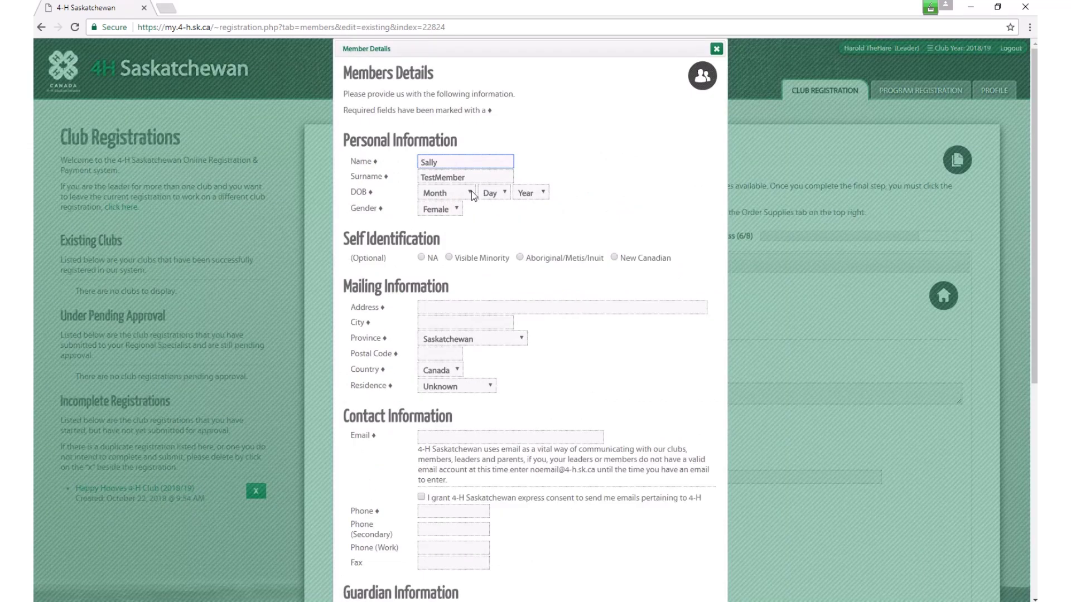
pyautogui.click(472, 194)
pyautogui.click(438, 238)
pyautogui.click(495, 193)
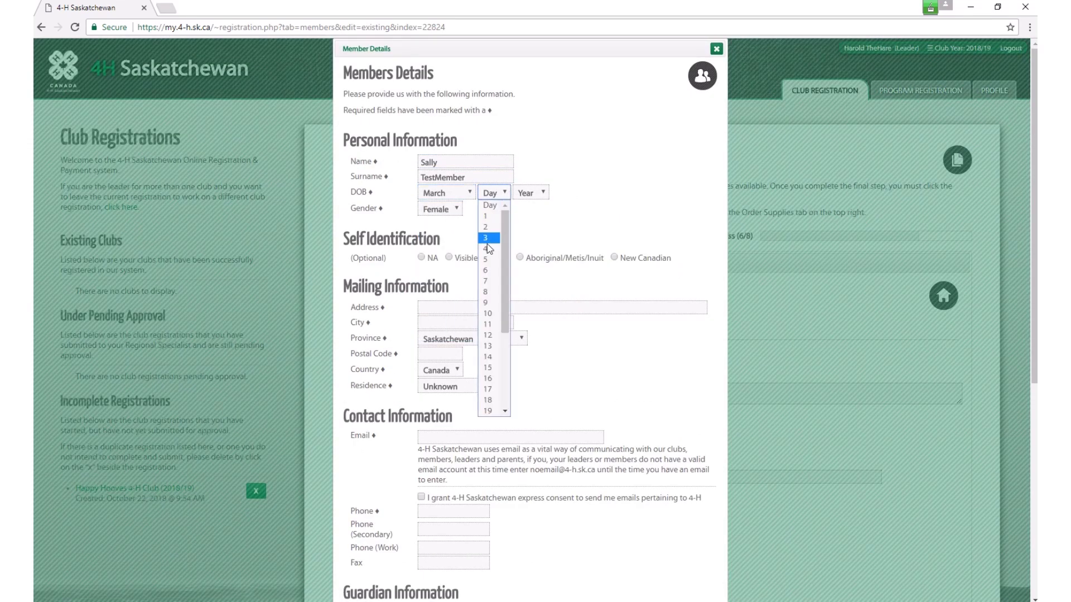
pyautogui.click(492, 240)
pyautogui.click(545, 193)
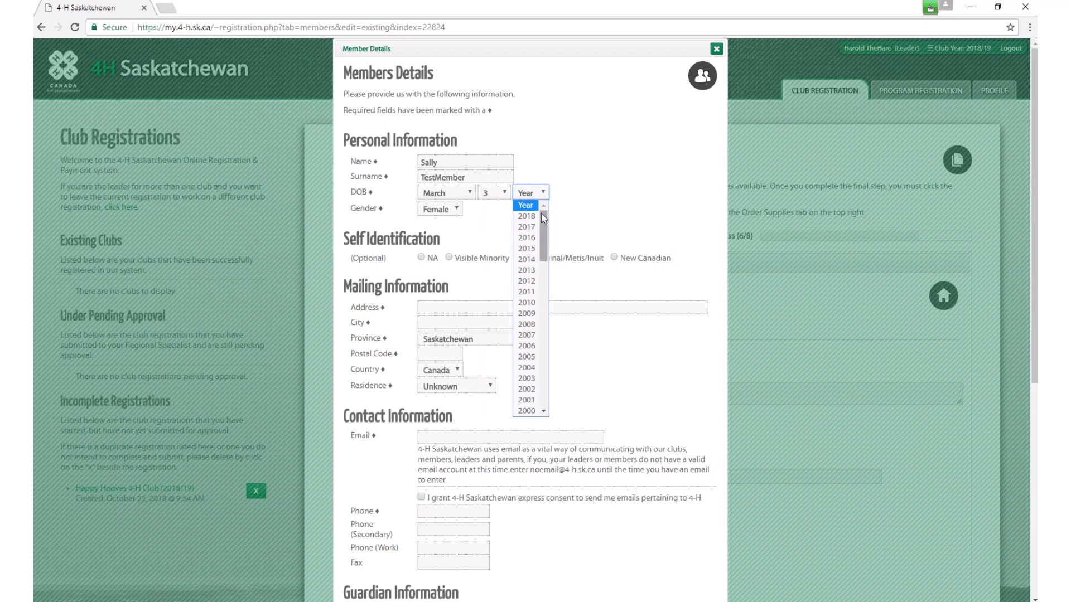
pyautogui.click(530, 357)
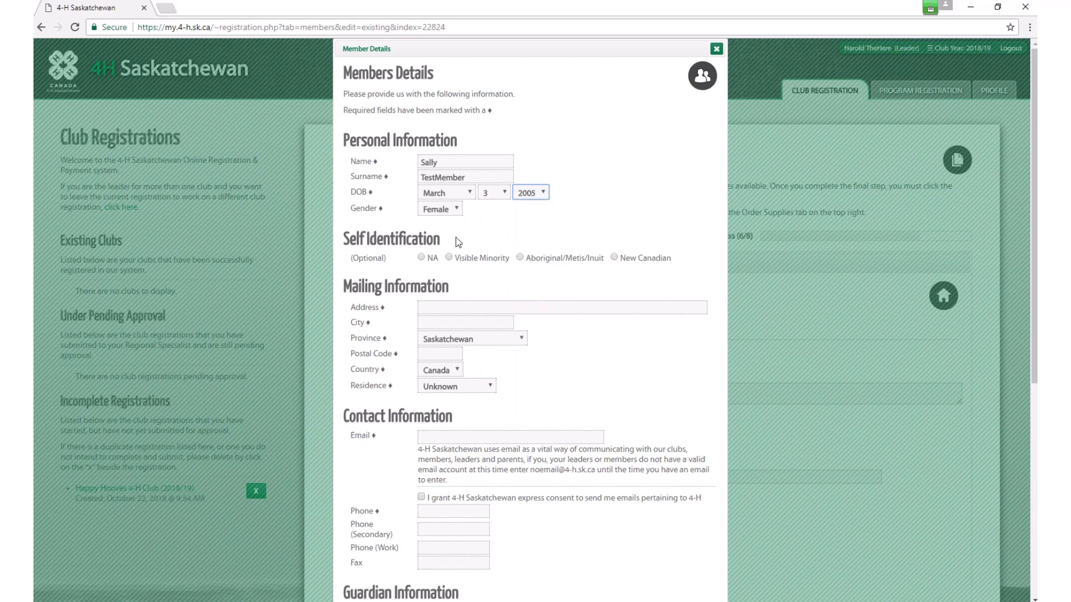
# Step: Enter the member's street address, city and postal code, fixing the misspelled street name
pyautogui.click(433, 307)
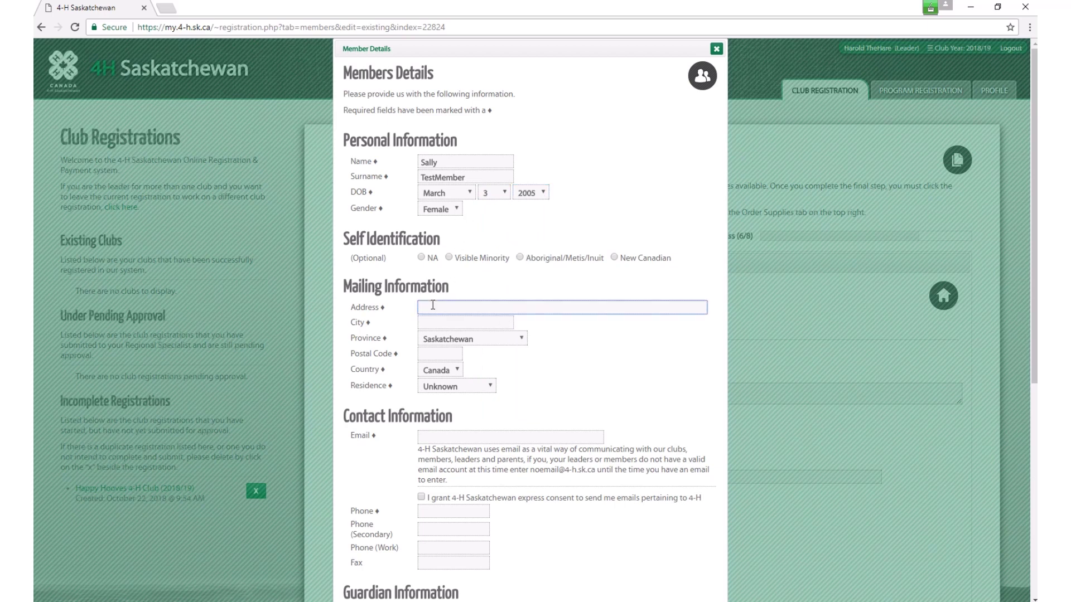
pyautogui.press('Down')
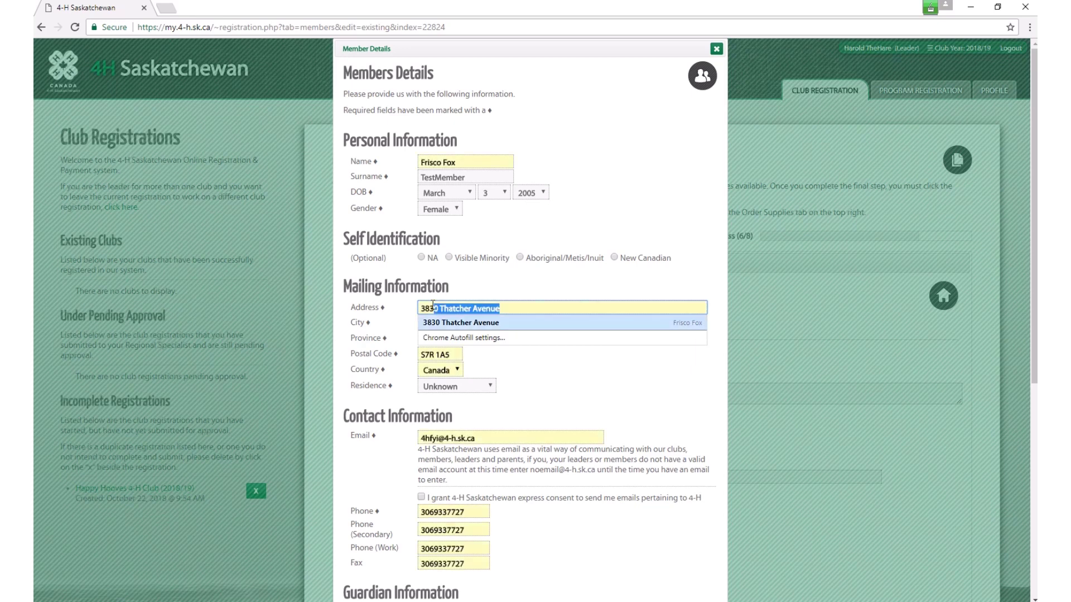
pyautogui.press('Down')
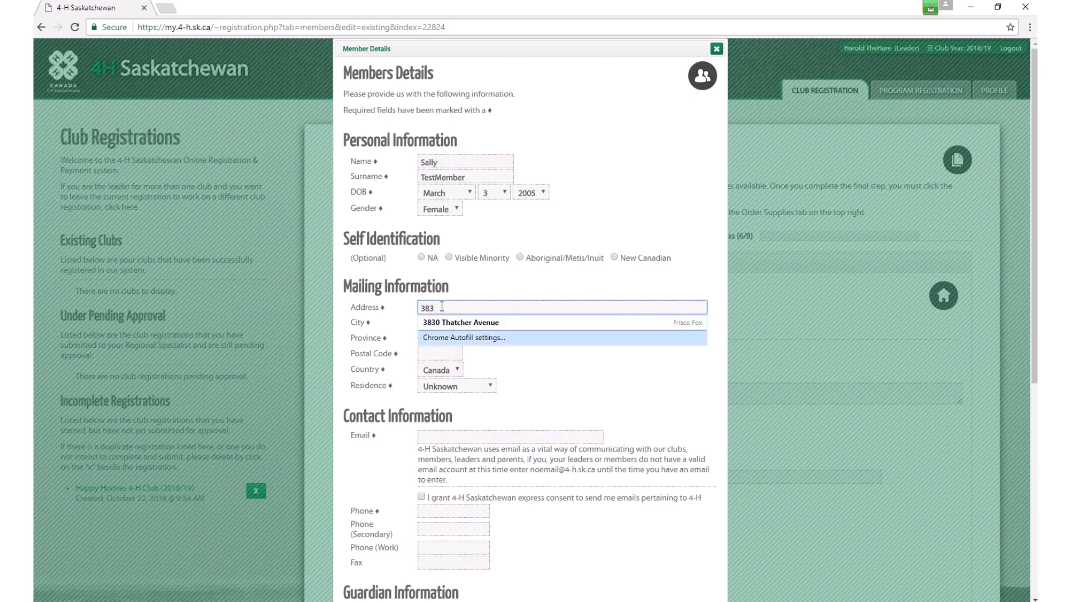
pyautogui.press('Up')
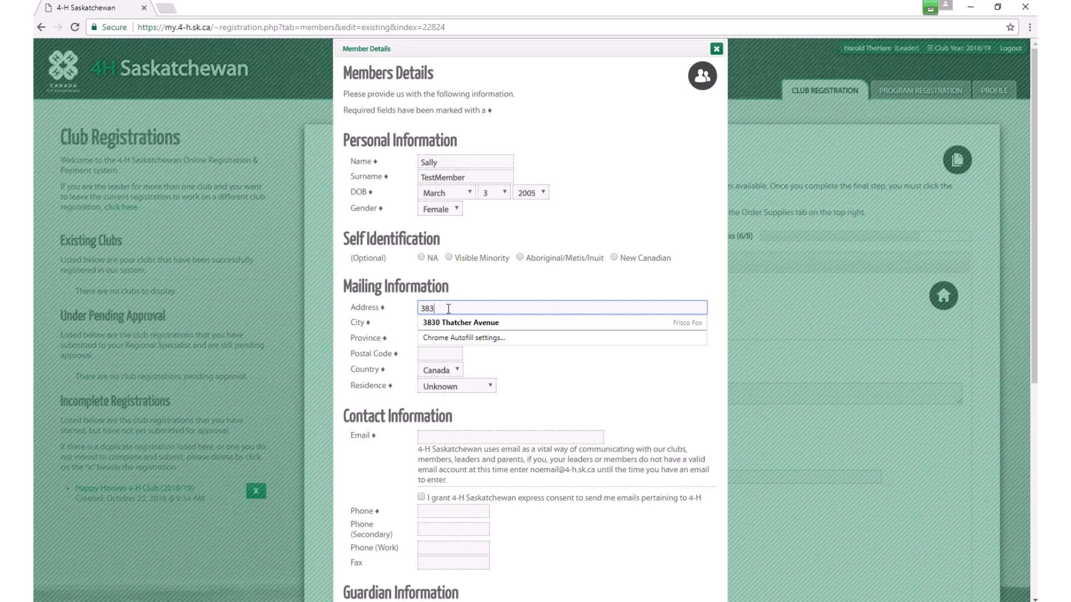
pyautogui.press('Tab')
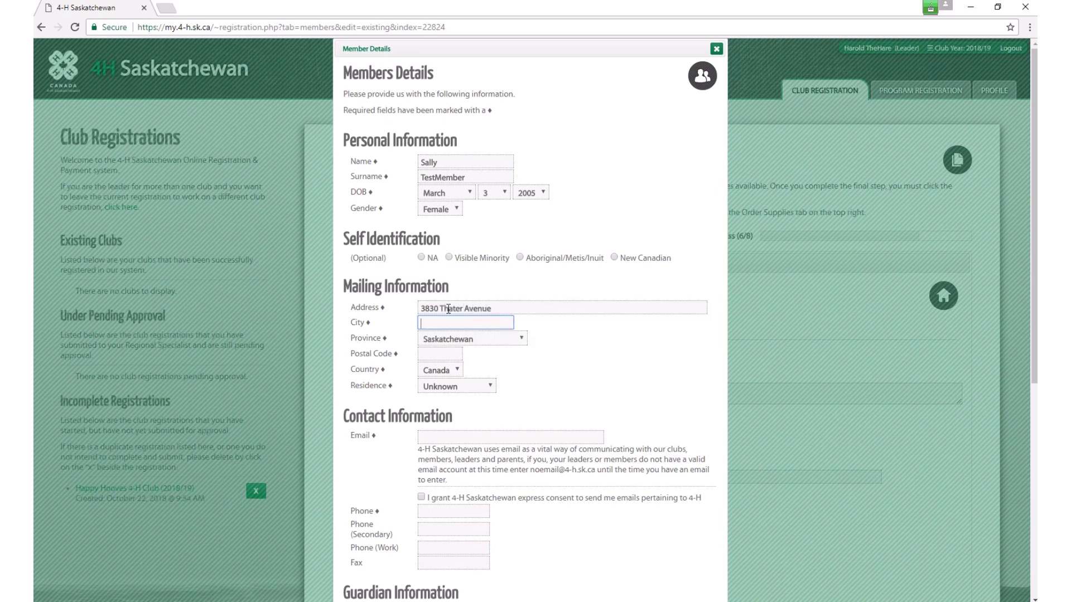
pyautogui.click(461, 309)
pyautogui.write('ch')
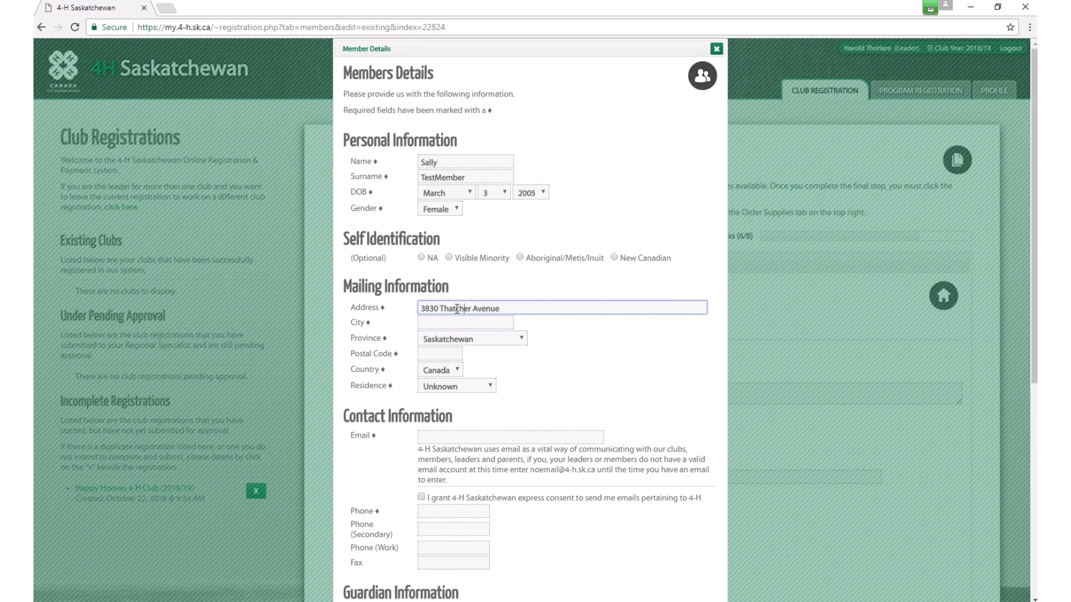
pyautogui.click(454, 324)
pyautogui.write('Saskatoon')
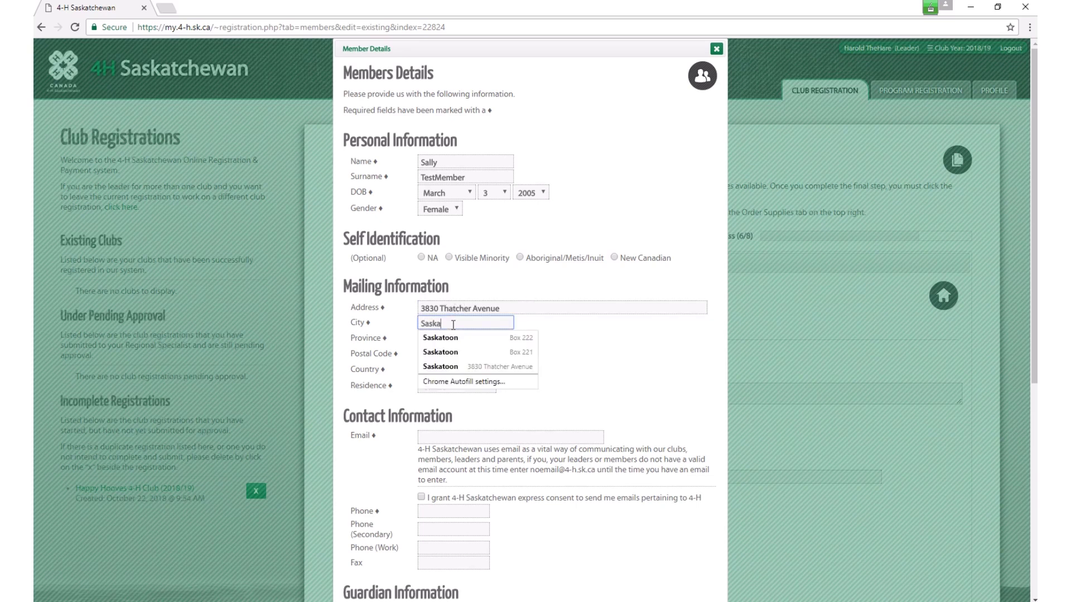
pyautogui.press('Tab')
pyautogui.press('Tab')
pyautogui.write('S')
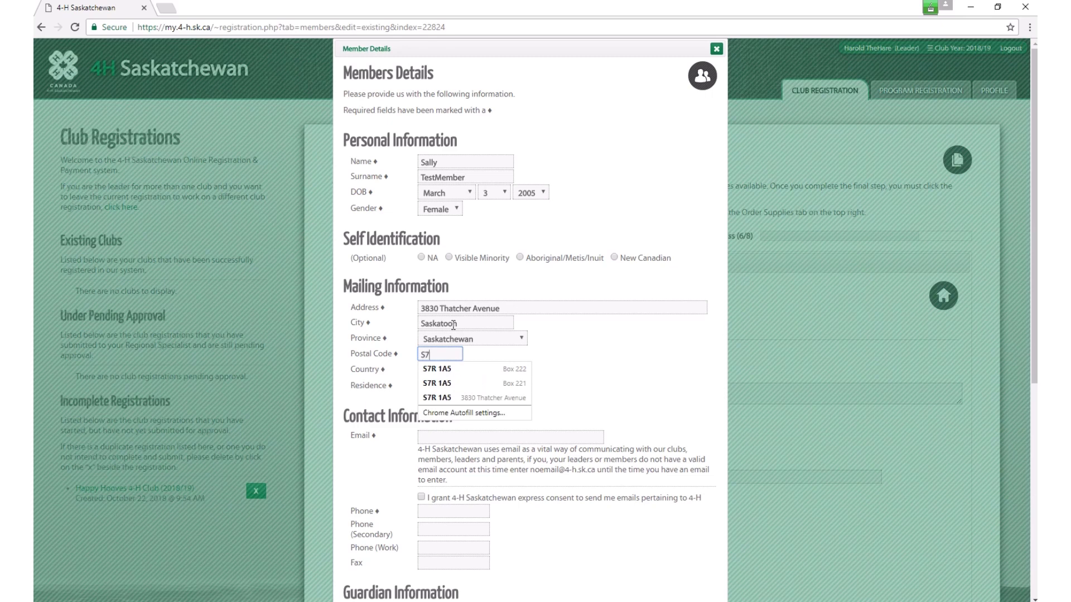
pyautogui.write('7R 1A5')
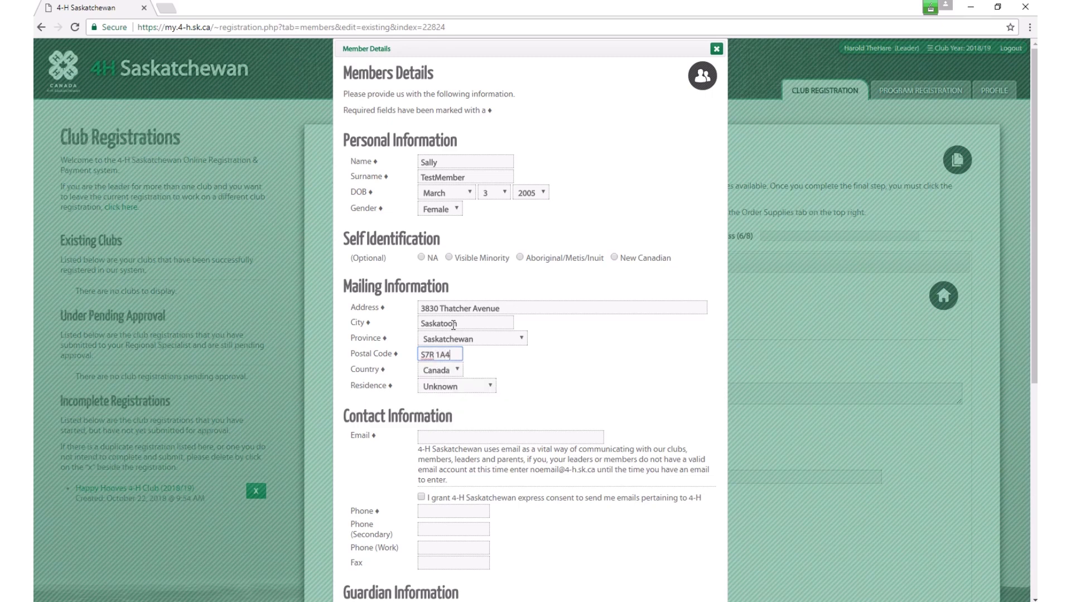
pyautogui.press('Tab')
pyautogui.press('Tab')
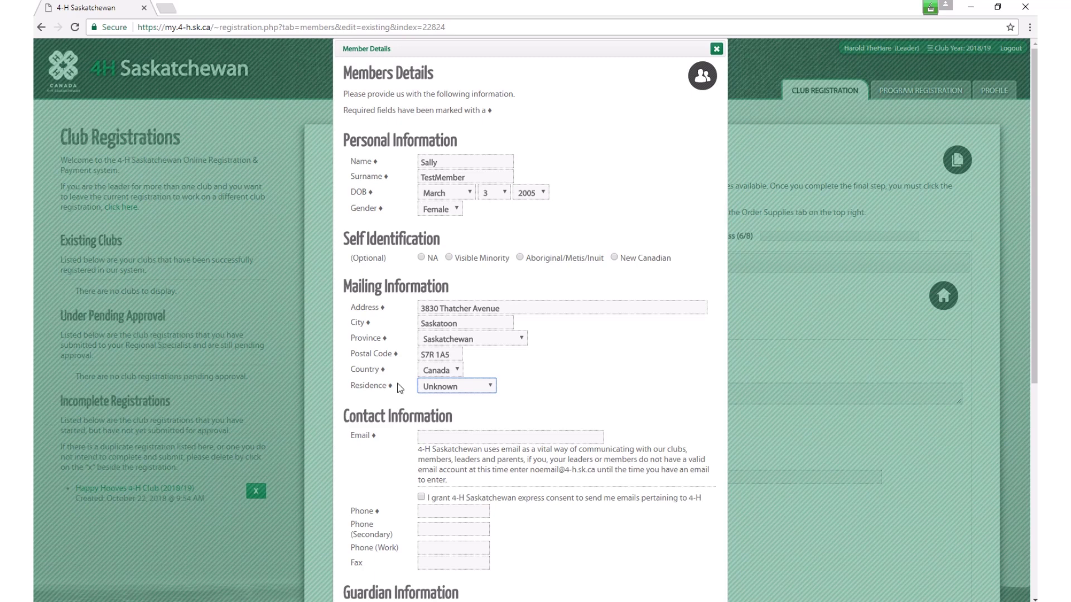
# Step: Use the no-email placeholder address, consent to 4-H emails, and enter the member's phone number
pyautogui.click(430, 437)
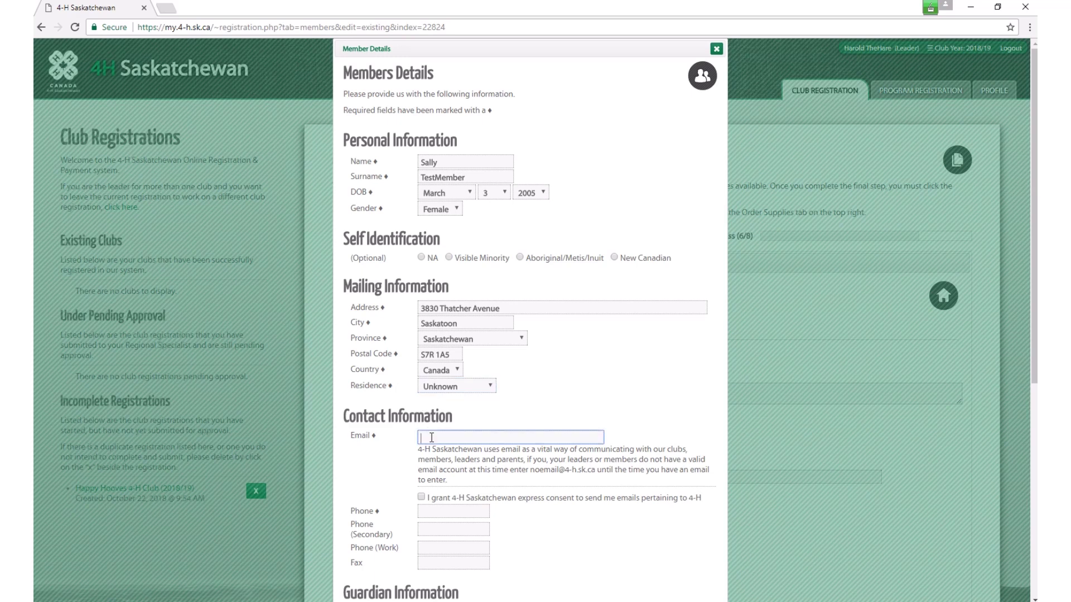
pyautogui.write('noemail')
pyautogui.press('Down')
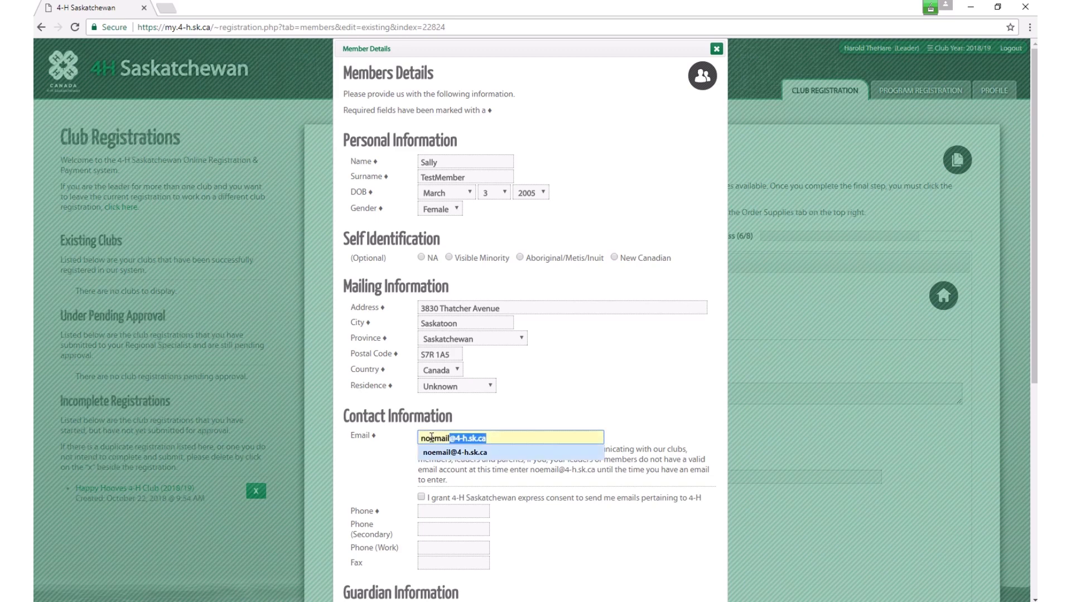
pyautogui.press('Return')
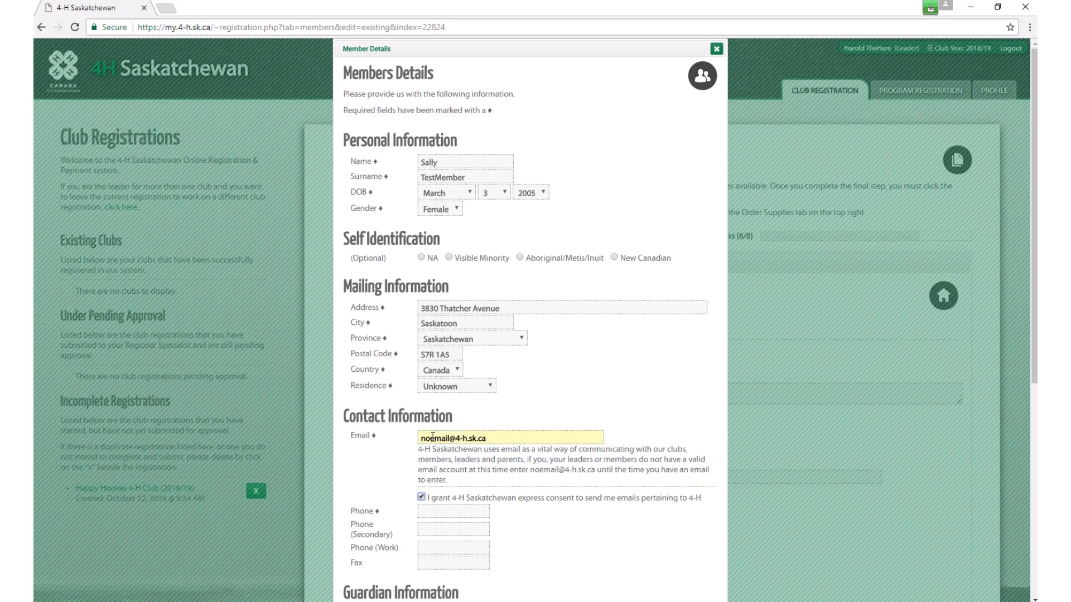
pyautogui.press('Tab')
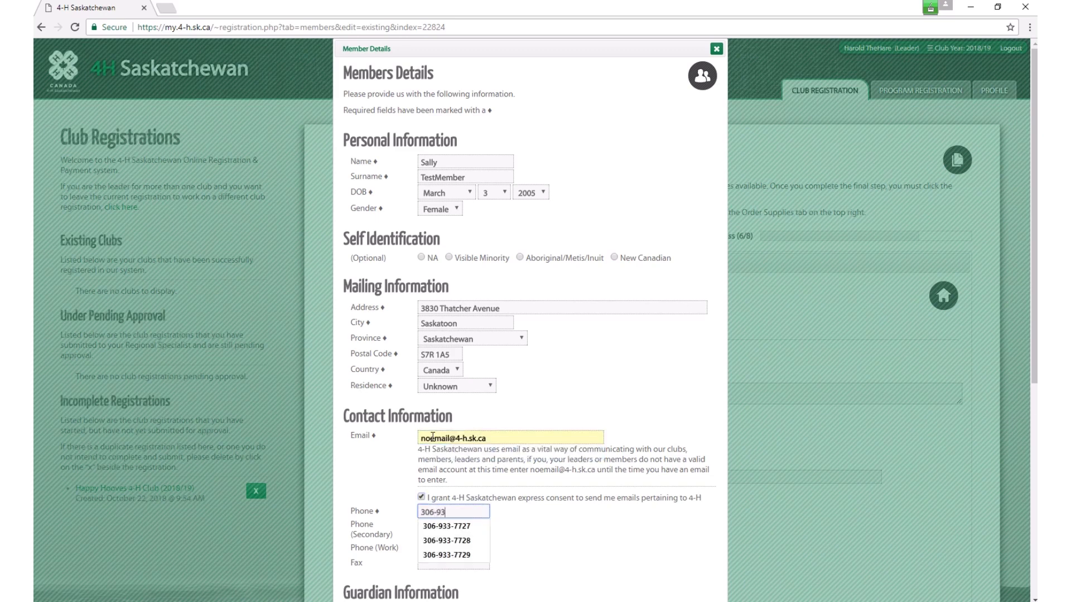
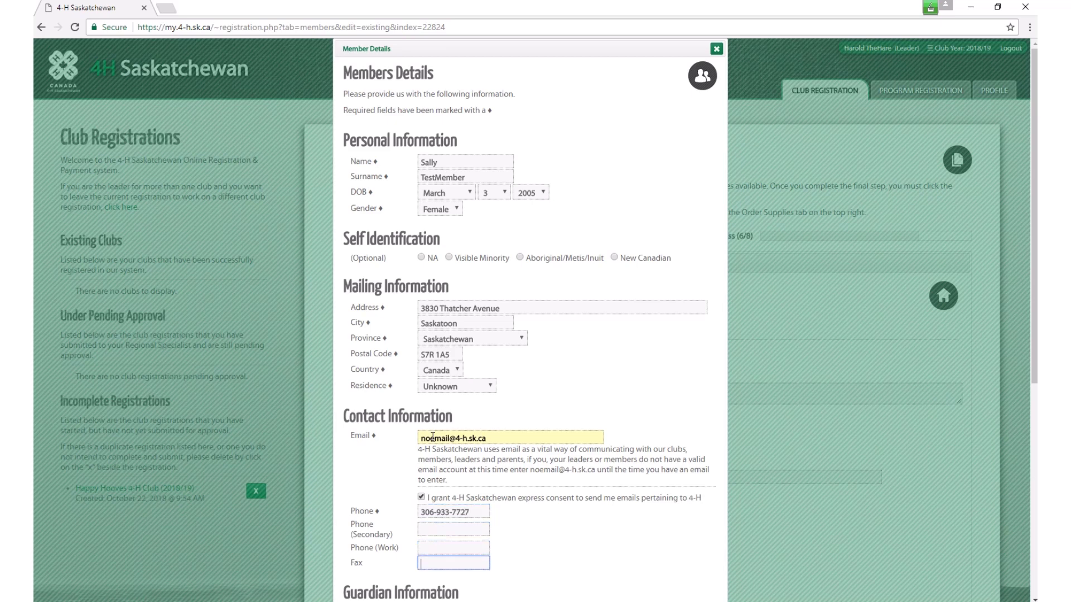
pyautogui.press('Tab')
# Step: Enter the guardians' names and phone number, then save the member's information
pyautogui.write('Sam a')
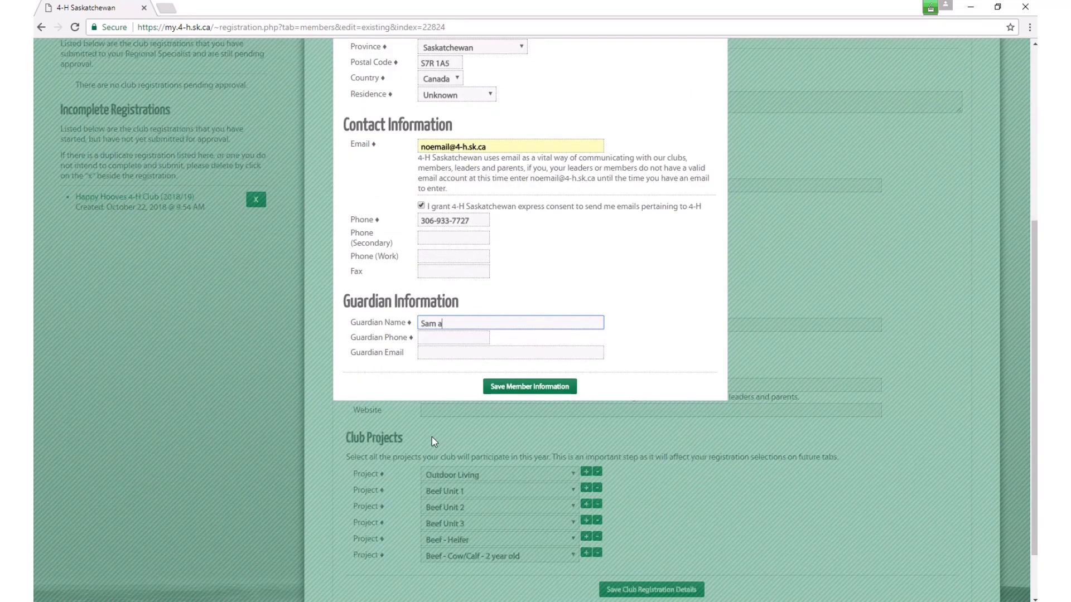
pyautogui.write('nd Sarah Test')
pyautogui.press('Tab')
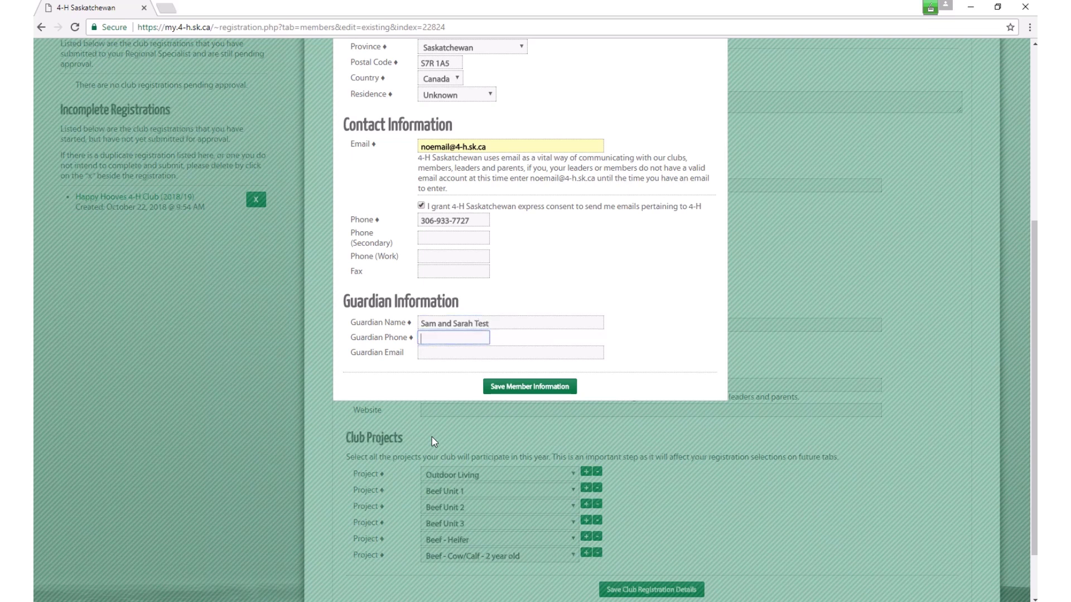
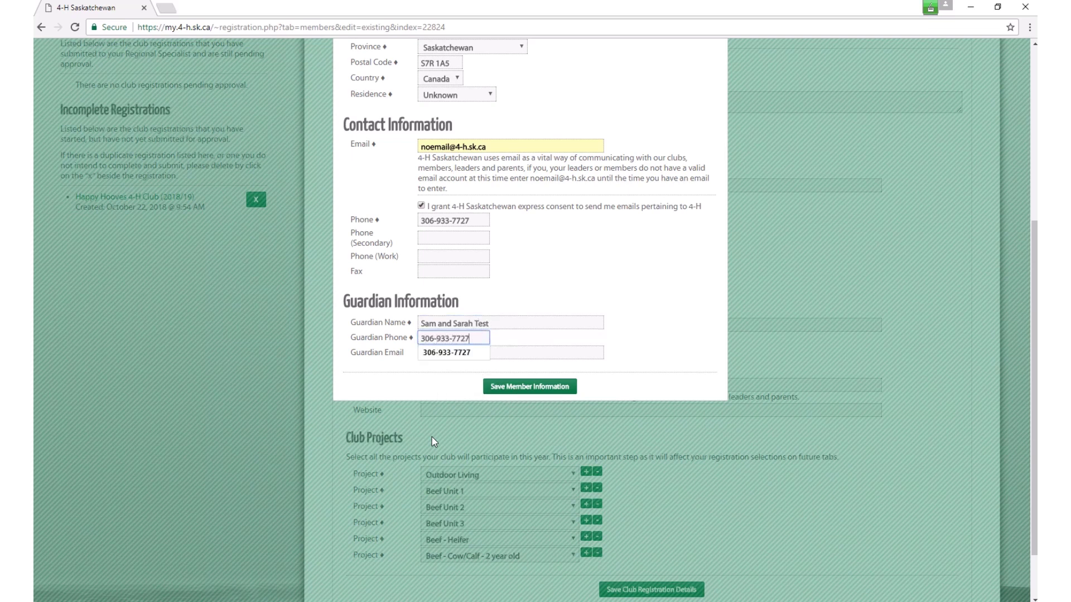
pyautogui.press('Tab')
pyautogui.press('Return')
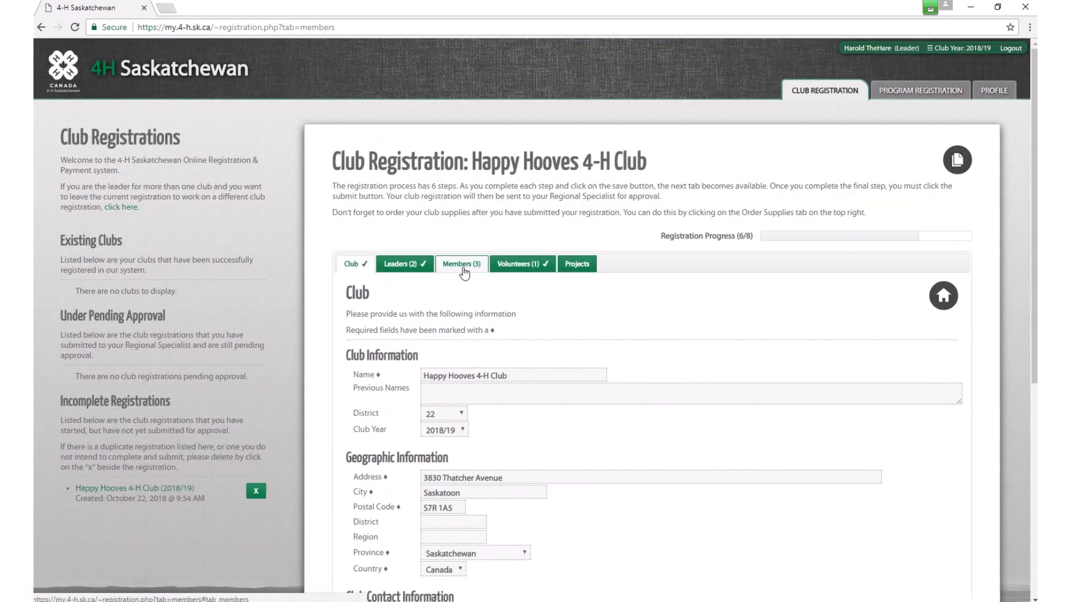
pyautogui.click(463, 265)
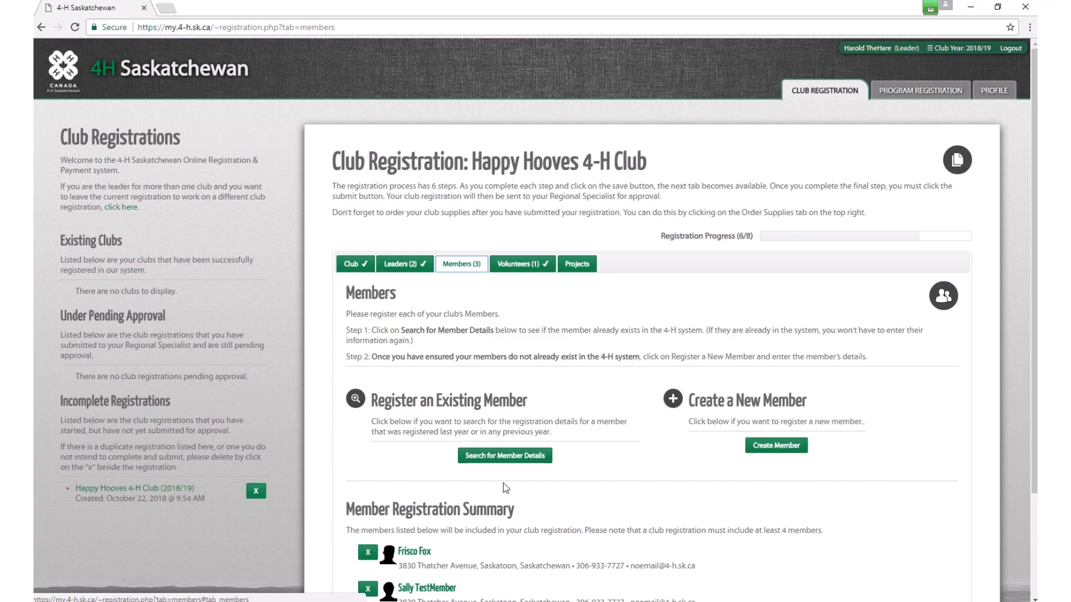
# Step: Find and add another previously registered member, then open their details form
pyautogui.click(512, 456)
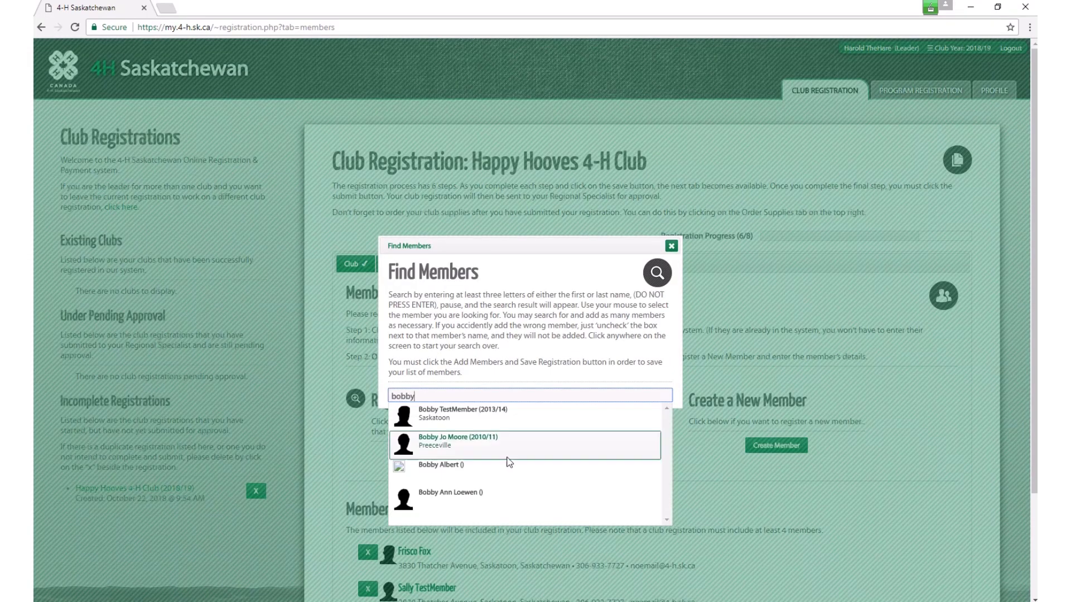
pyautogui.click(454, 419)
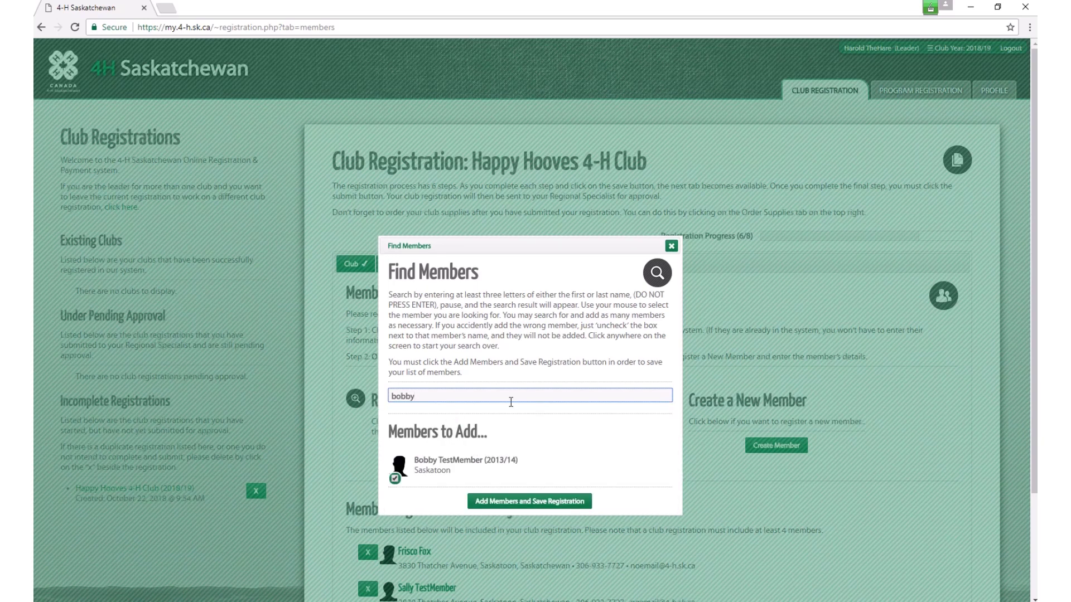
pyautogui.click(534, 504)
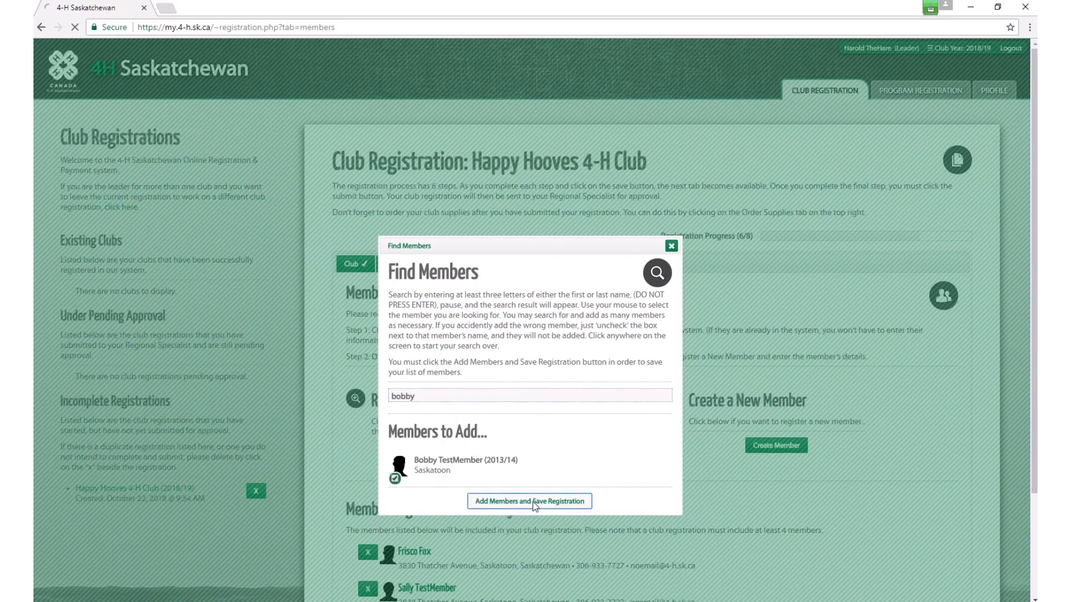
pyautogui.click(466, 269)
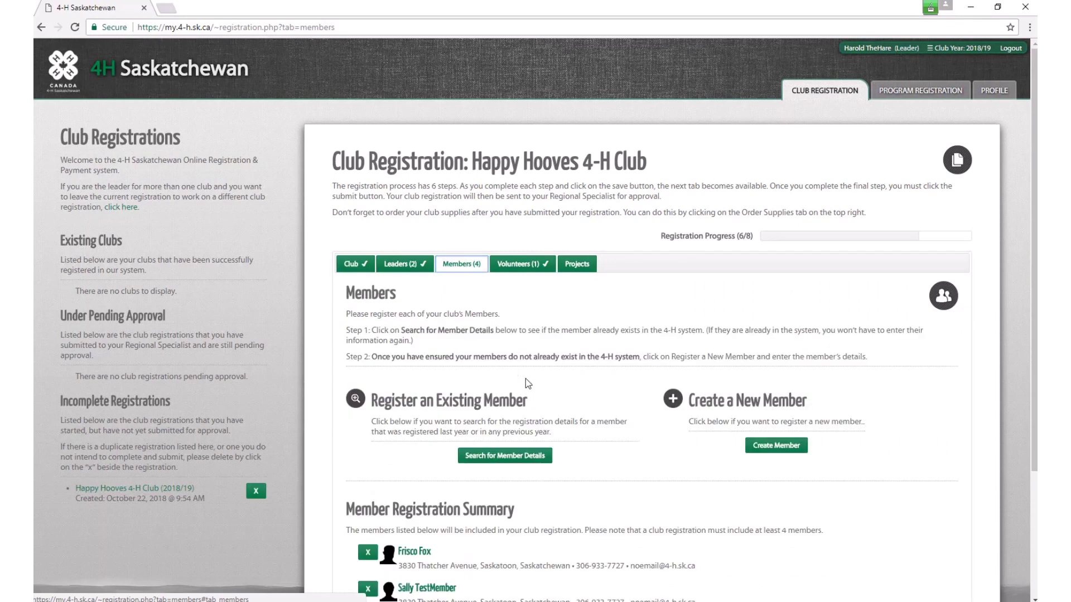
pyautogui.scroll(-3, 527, 381)
pyautogui.click(437, 458)
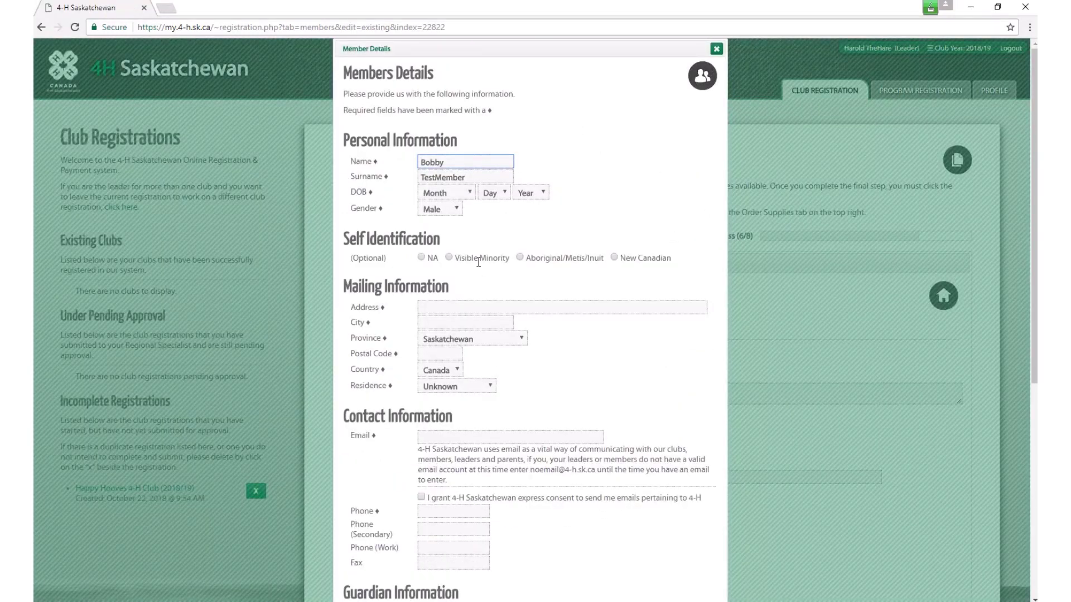
# Step: Set the fourth member's birth date to April 5, 2002
pyautogui.press('Tab')
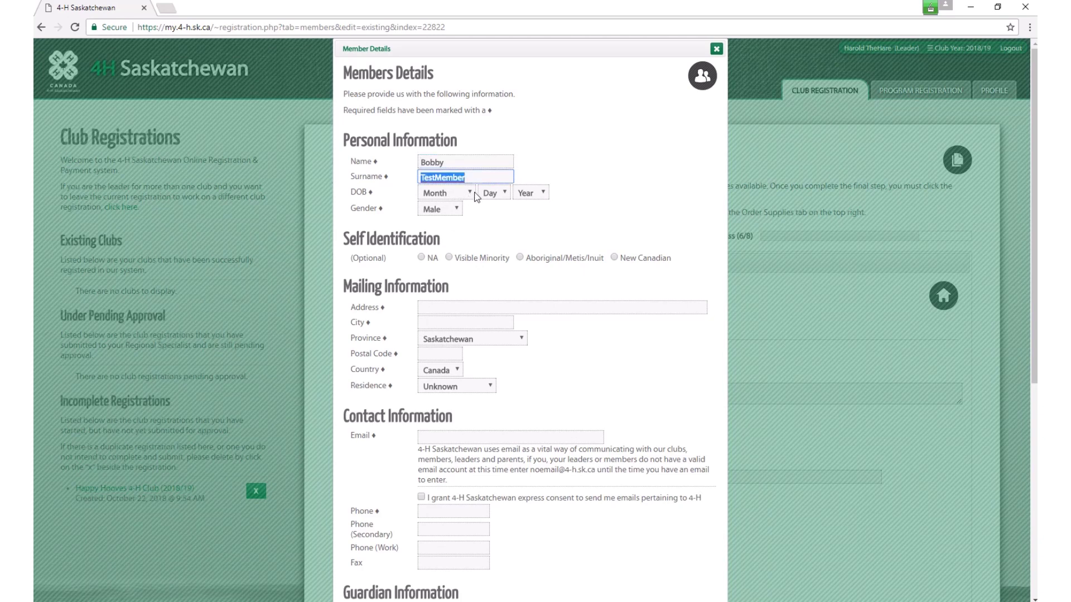
pyautogui.click(473, 194)
pyautogui.click(508, 194)
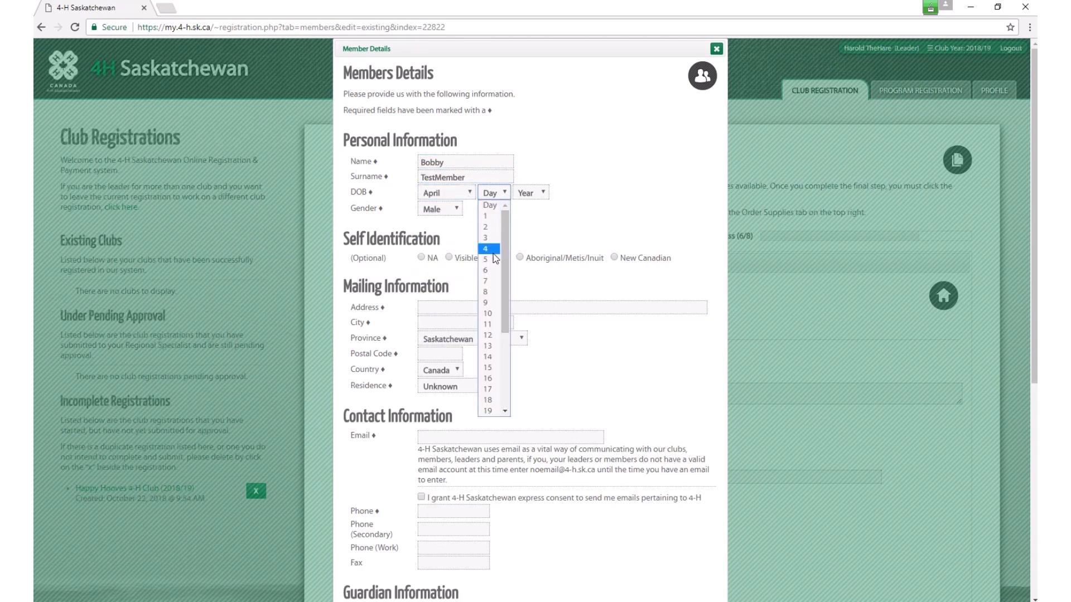
pyautogui.click(490, 261)
pyautogui.click(543, 194)
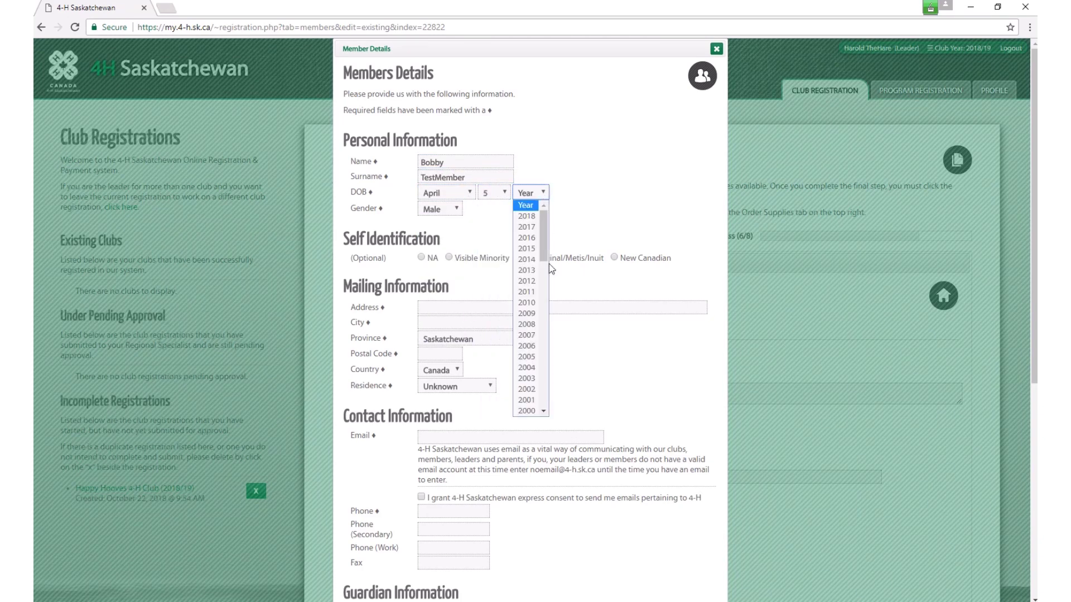
pyautogui.click(527, 389)
# Step: Enter the member's street address, city and postal code, removing a stray trailing letter
pyautogui.click(442, 308)
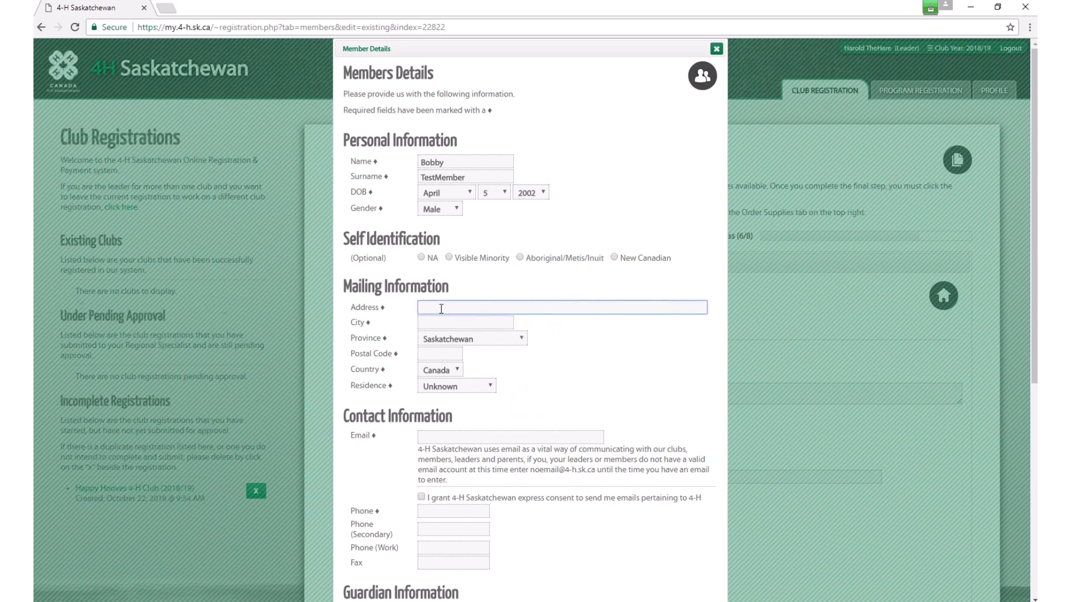
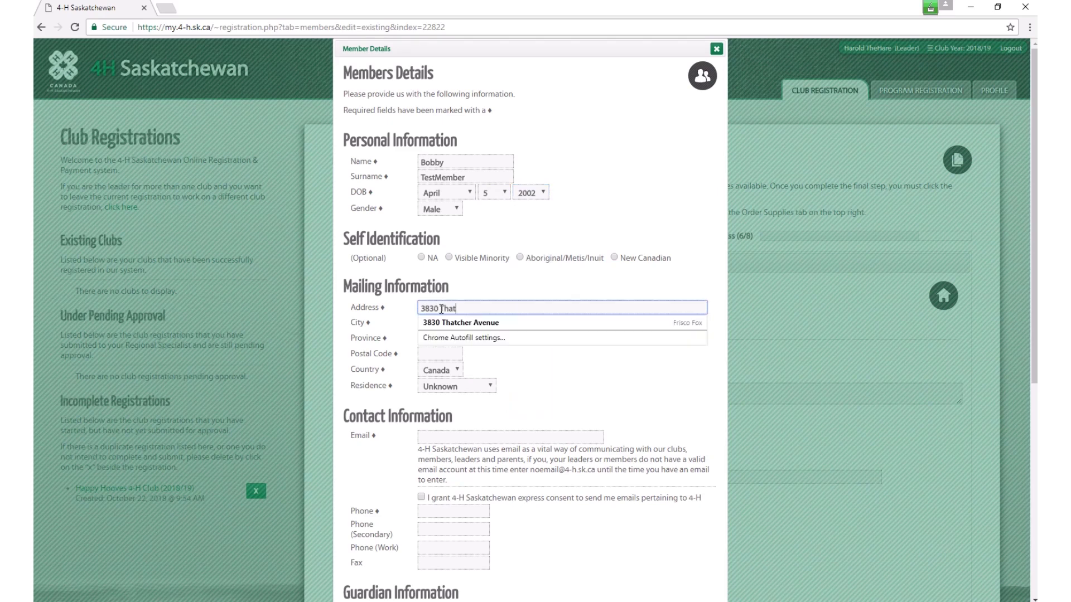
pyautogui.press('Tab')
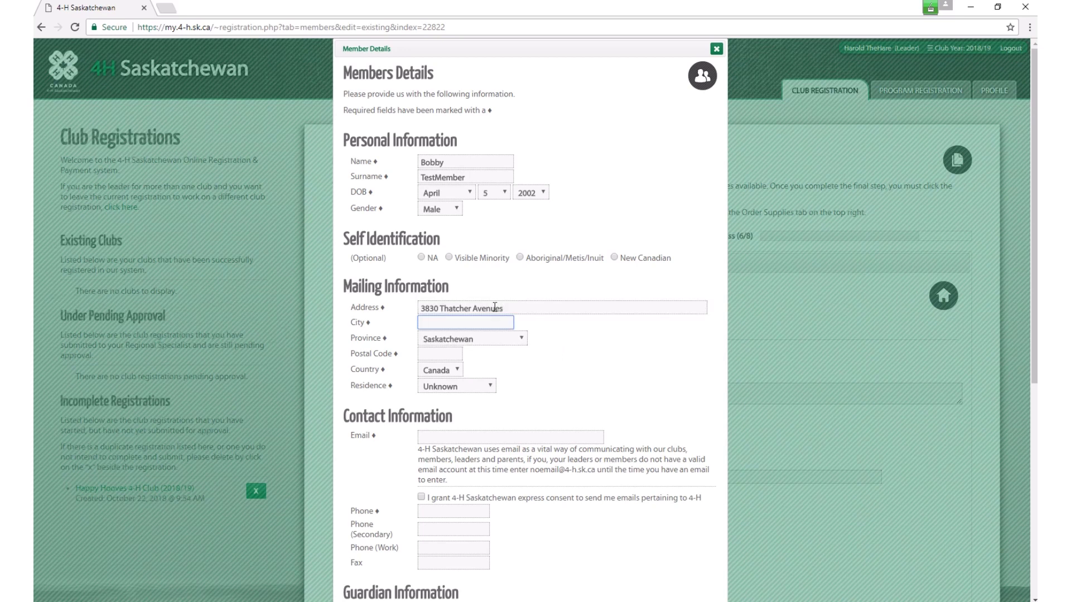
pyautogui.click(513, 309)
pyautogui.press('BackSpace')
pyautogui.press('Tab')
pyautogui.write('Saskatoon')
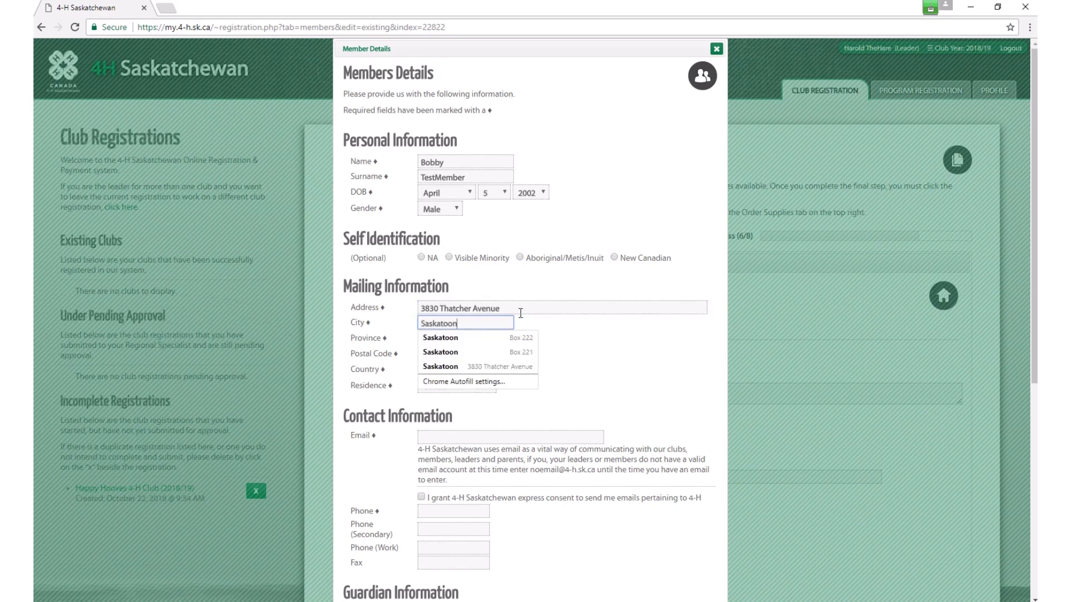
pyautogui.press('Tab')
pyautogui.write('S')
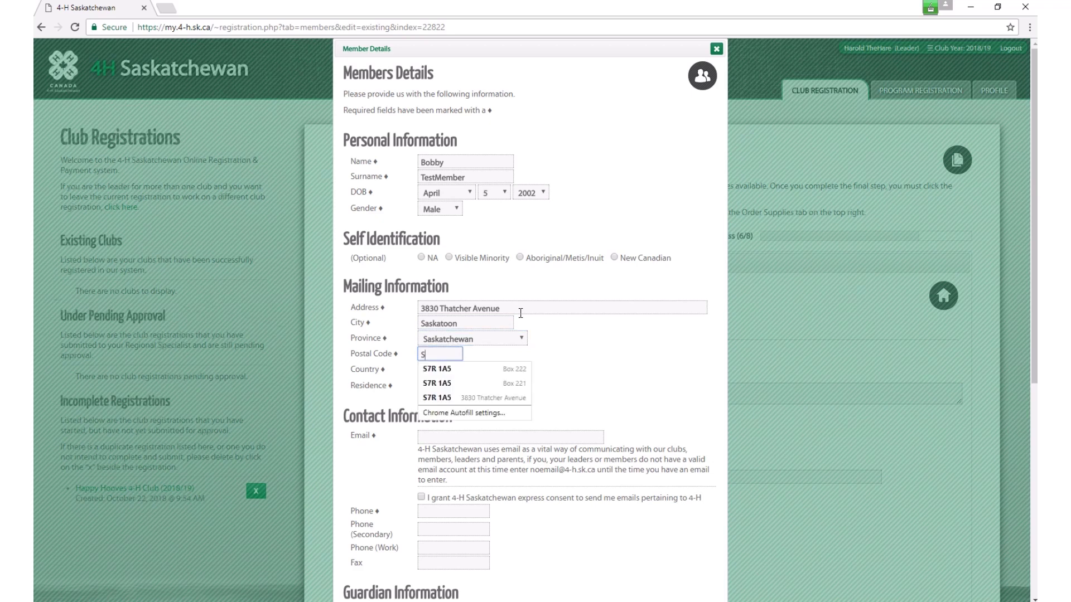
pyautogui.write('7R 1')
pyautogui.press('Tab')
pyautogui.press('Tab')
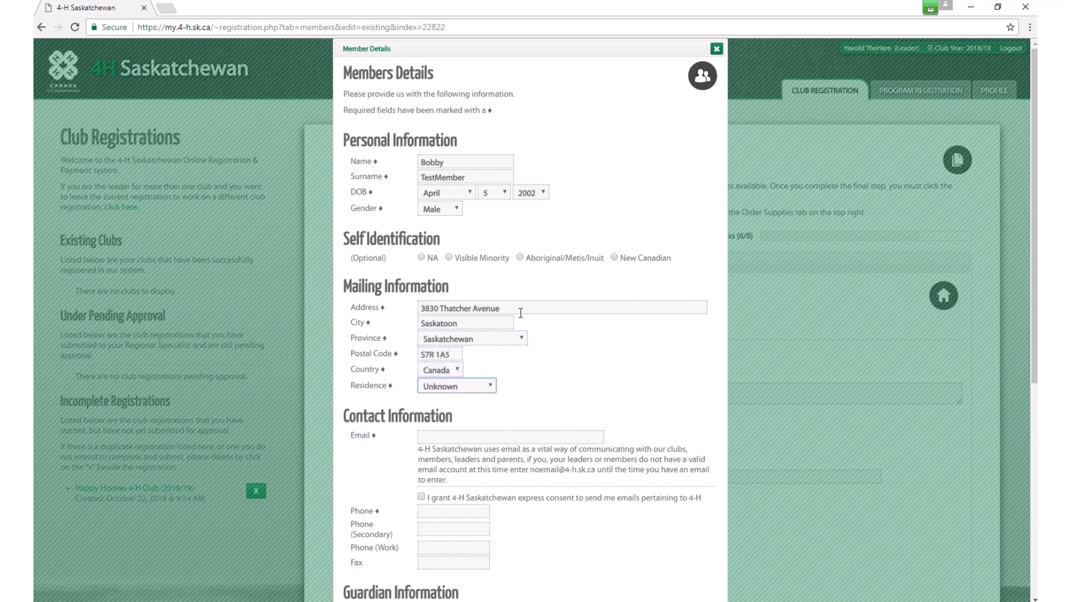
# Step: Fill in the no-email placeholder address, member phone, guardians' names and guardian phone
pyautogui.press('Tab')
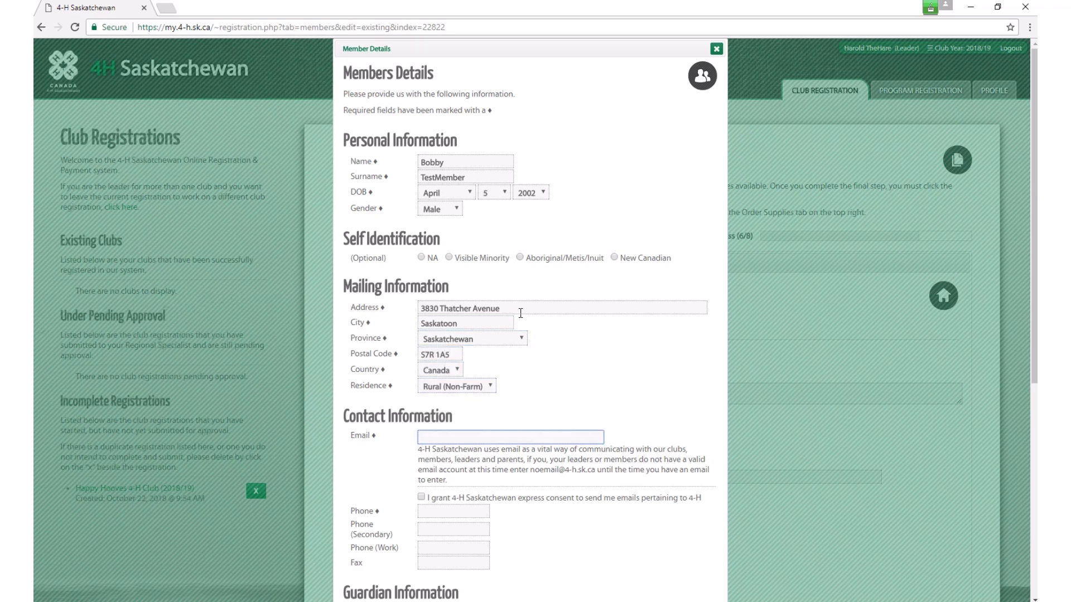
pyautogui.press('Down')
pyautogui.press('Return')
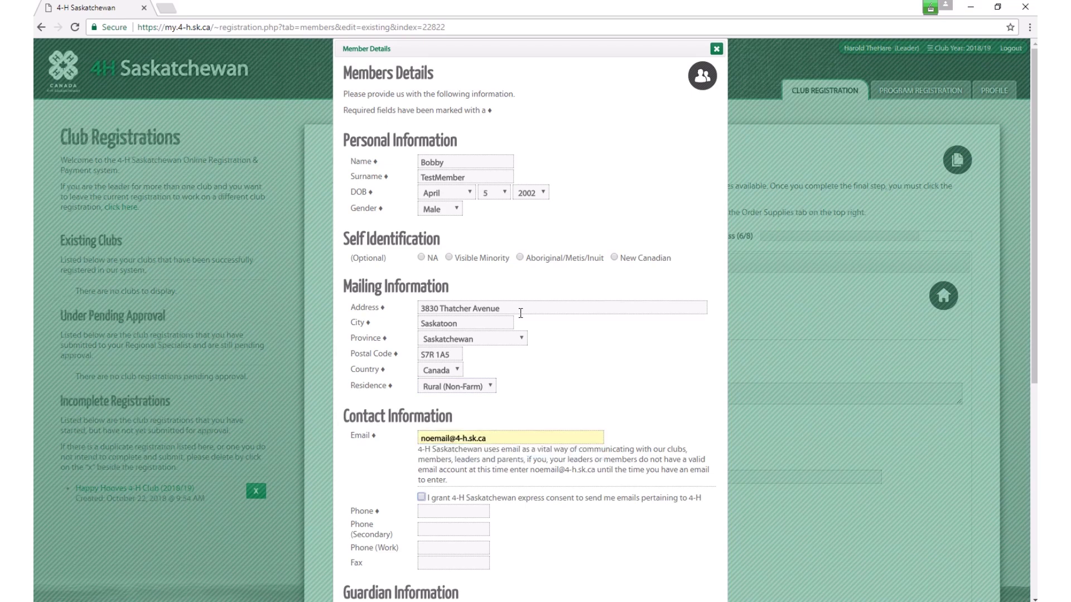
pyautogui.press('Tab')
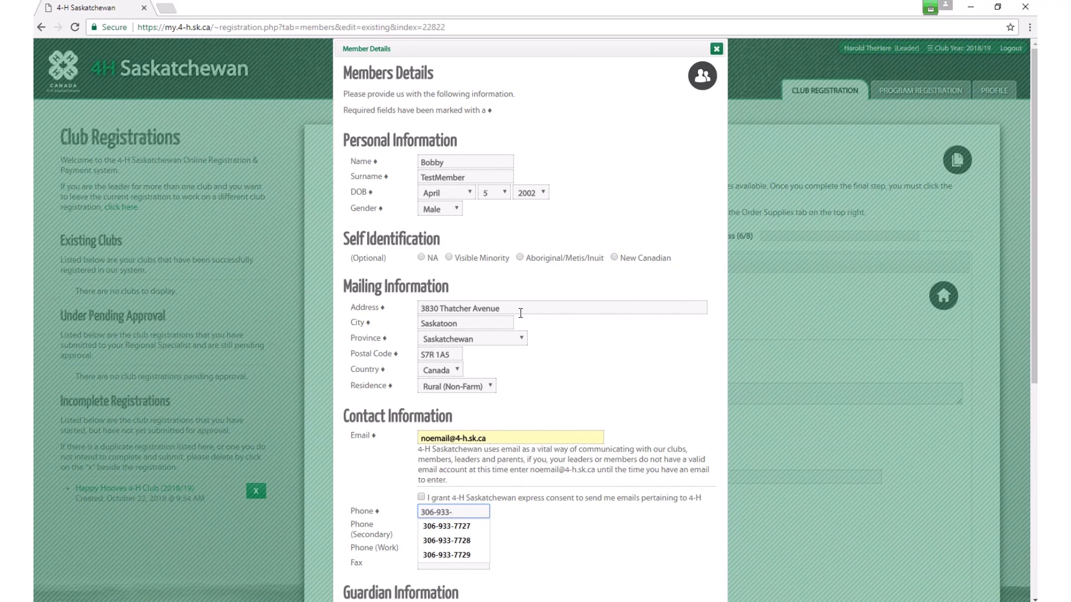
pyautogui.press('Tab')
pyautogui.press('Tab')
pyautogui.press('Tab')
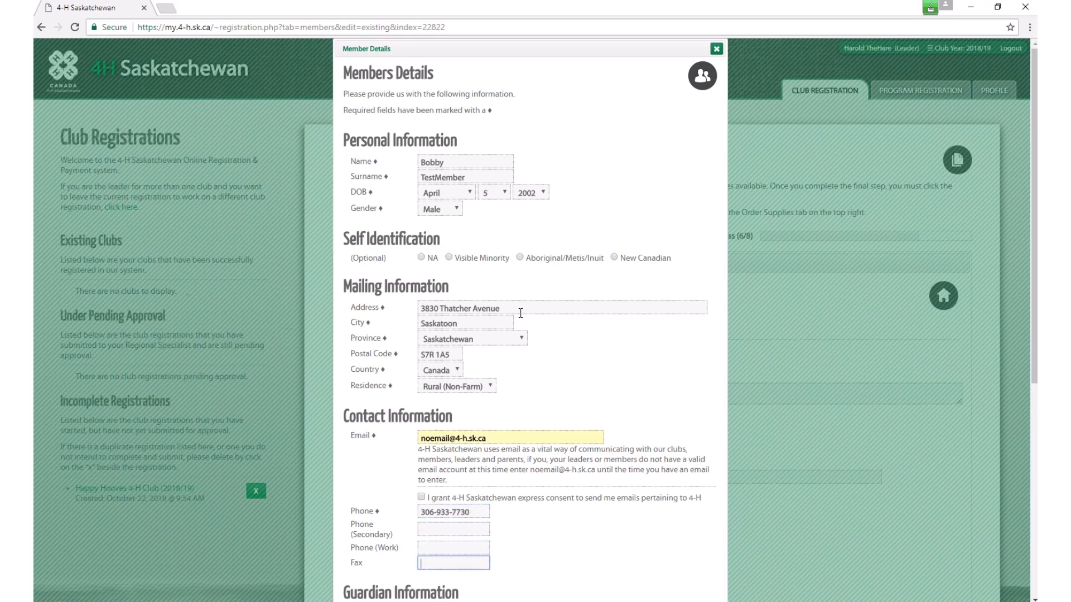
pyautogui.press('Tab')
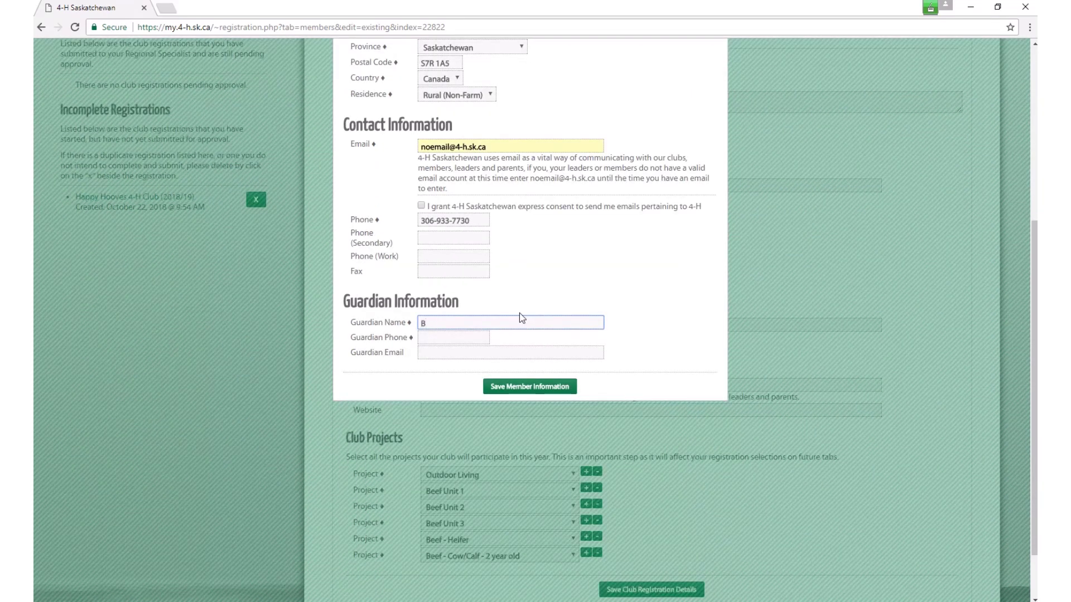
pyautogui.press('Tab')
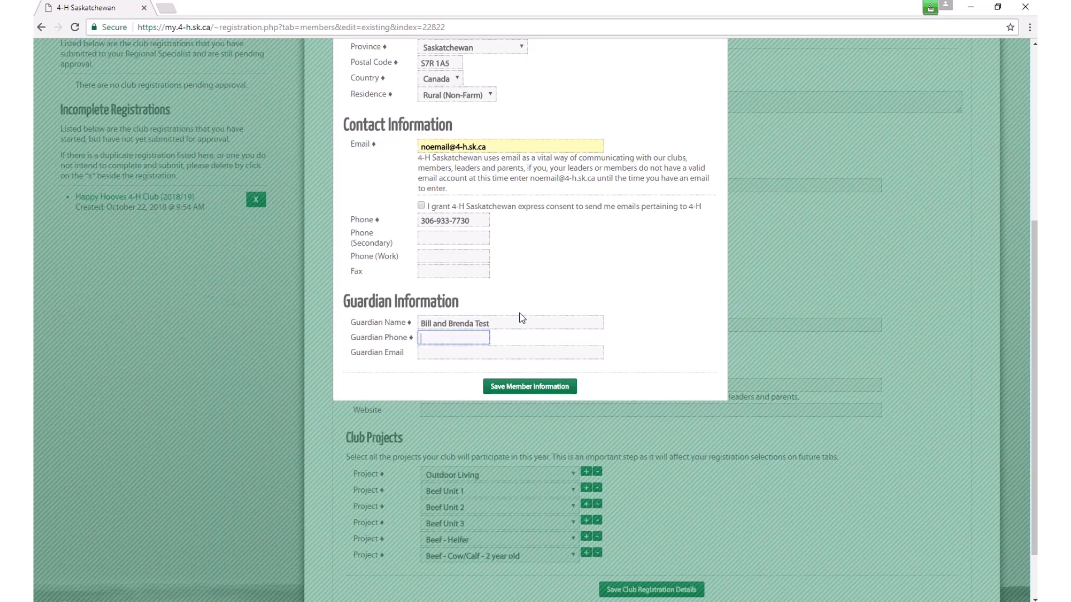
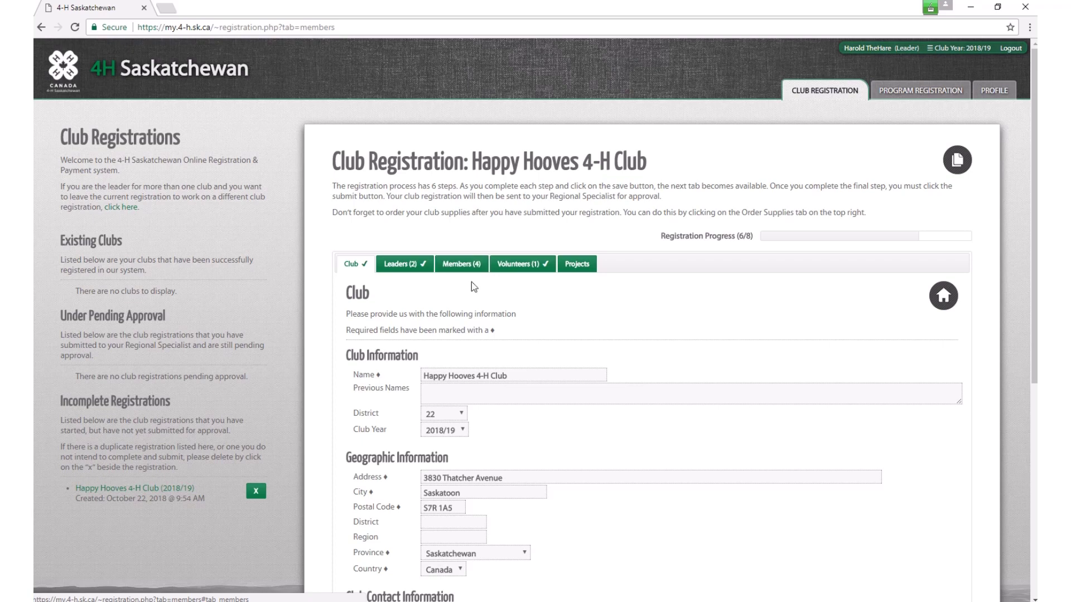
# Step: Reopen the member's record, retype the ending of the guardian phone number, and save
pyautogui.click(460, 266)
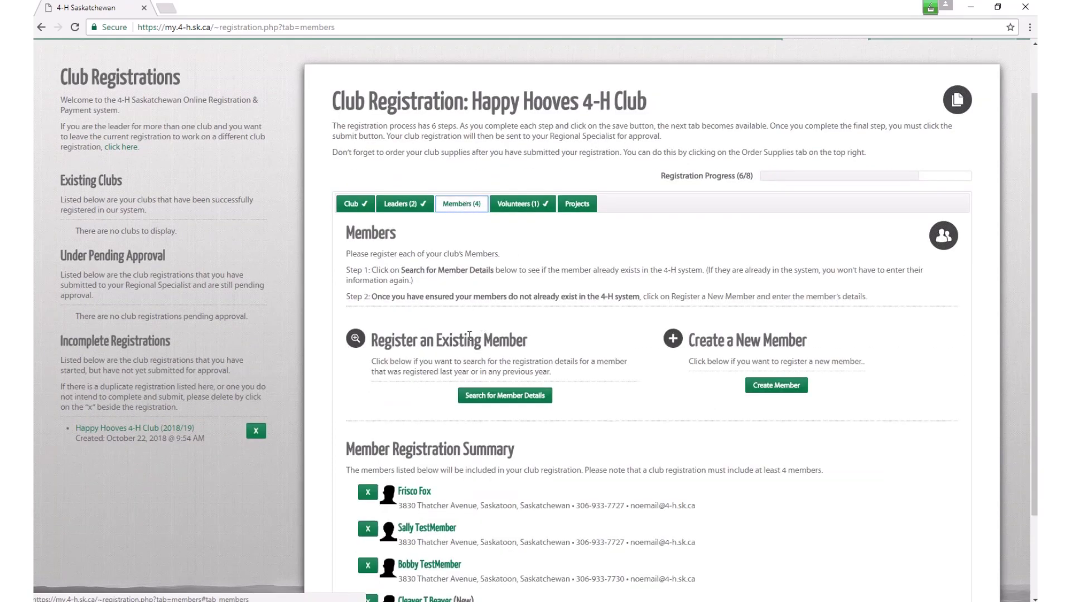
pyautogui.scroll(-2, 470, 334)
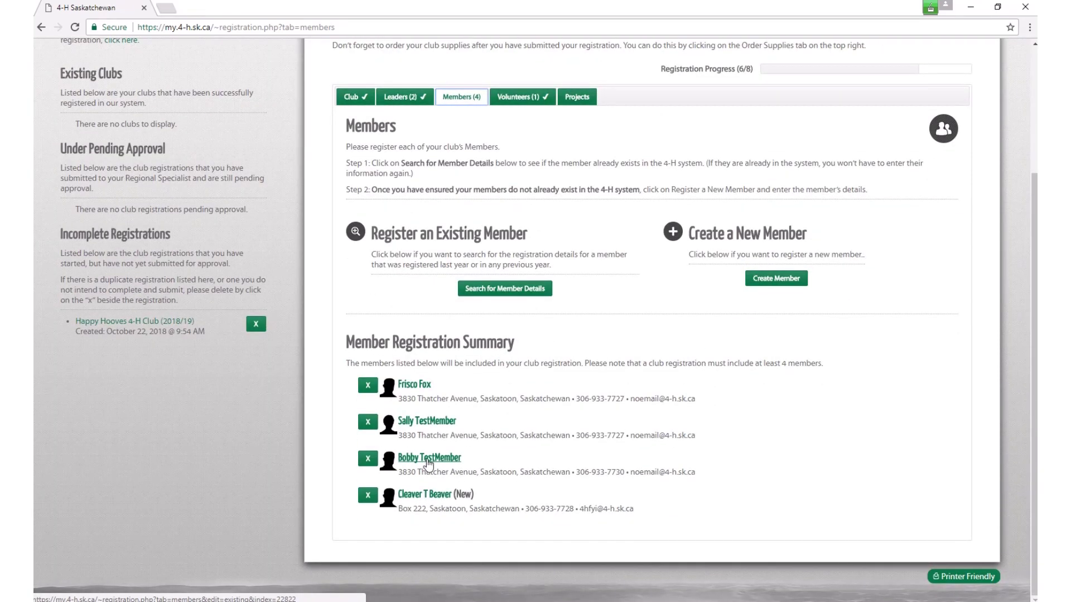
pyautogui.click(427, 461)
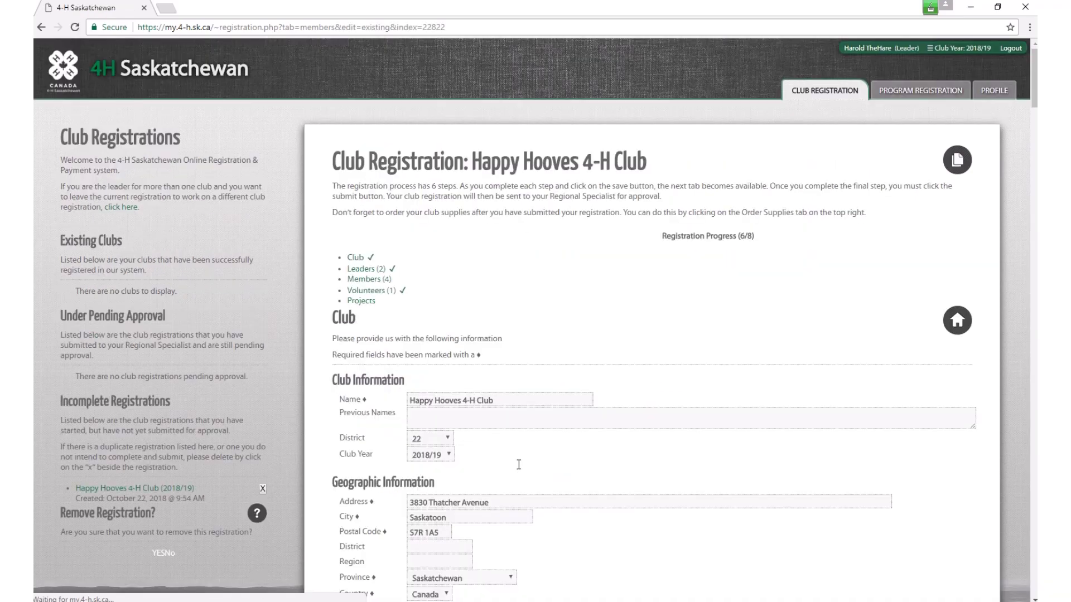
pyautogui.scroll(-3, 507, 437)
pyautogui.scroll(-3, 506, 437)
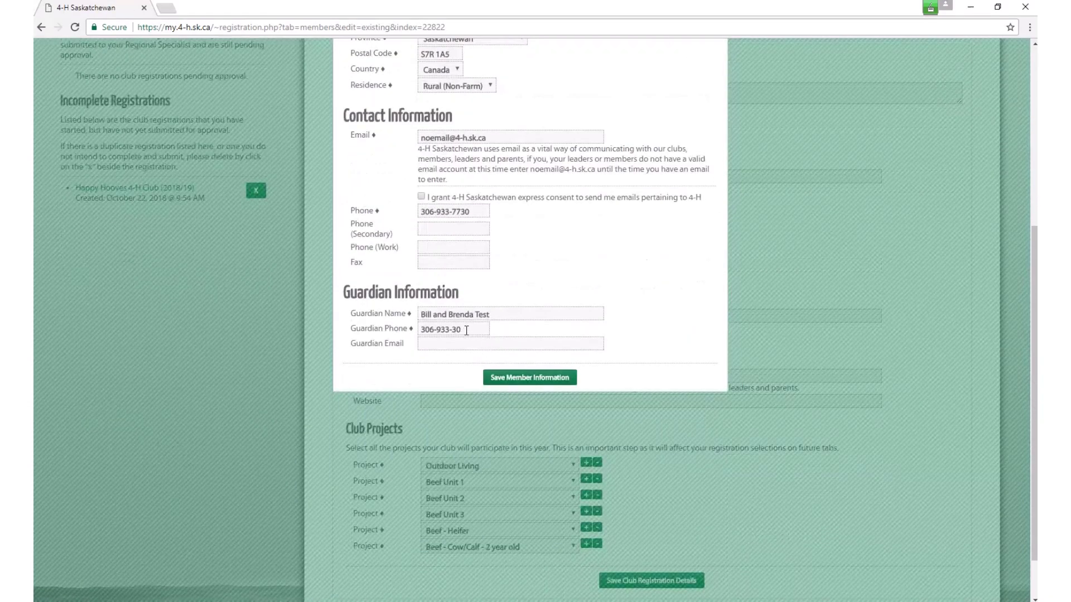
pyautogui.moveTo(466, 330); pyautogui.dragTo(452, 330)
pyautogui.write('7730')
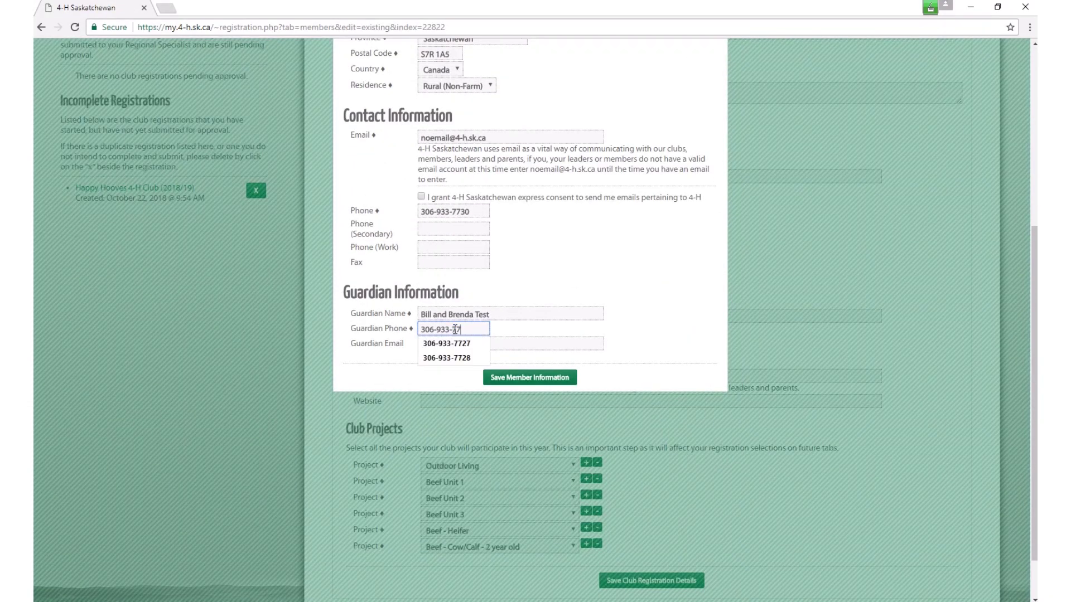
pyautogui.click(530, 379)
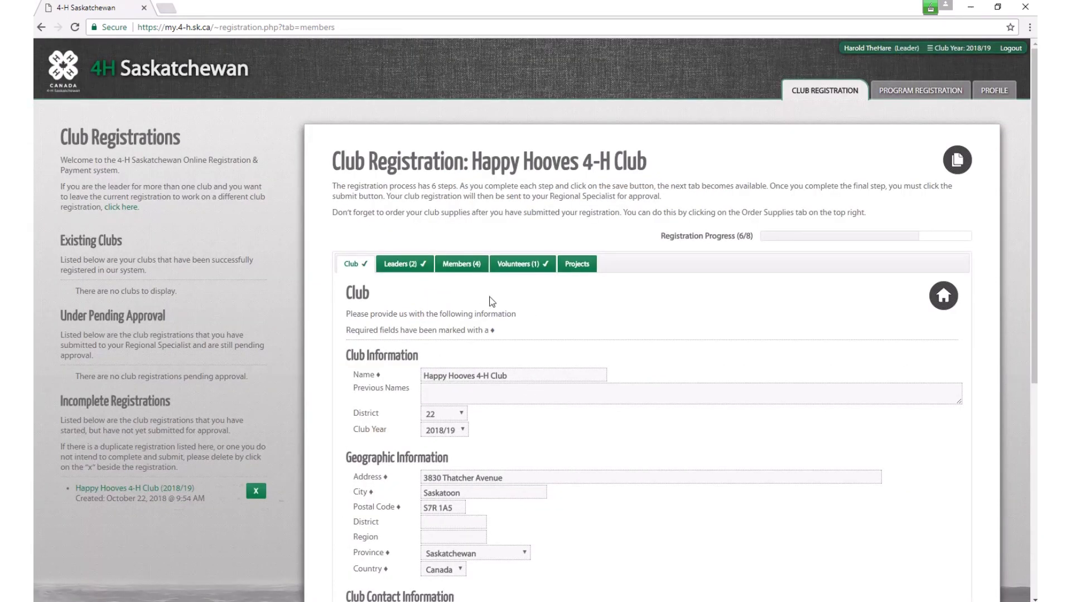
pyautogui.click(585, 266)
# Step: Set the first flagged member's project to Outdoor Living
pyautogui.scroll(-3, 564, 349)
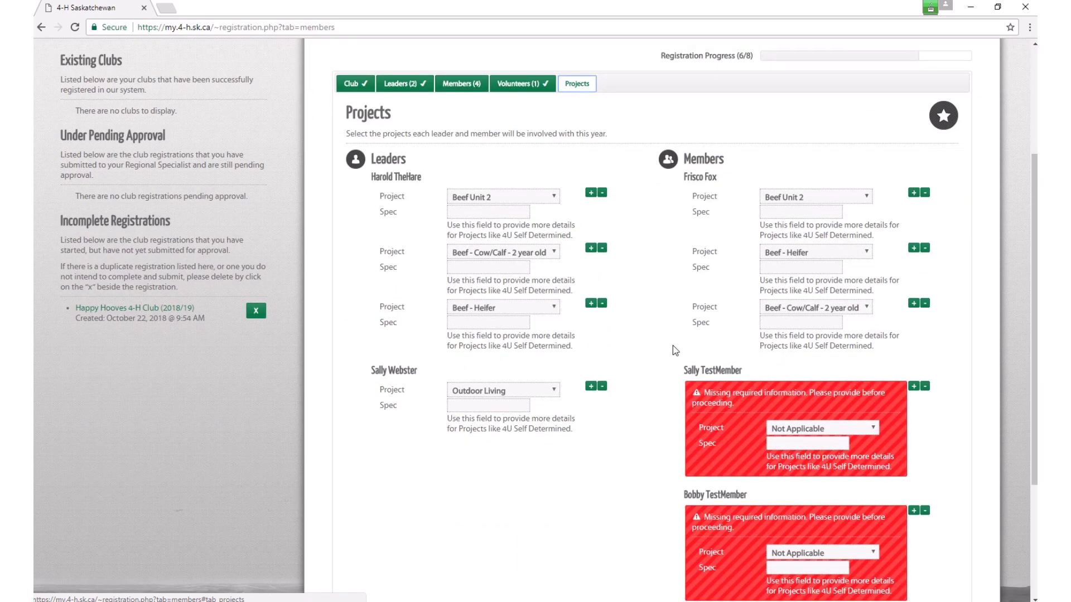
pyautogui.scroll(-3, 673, 346)
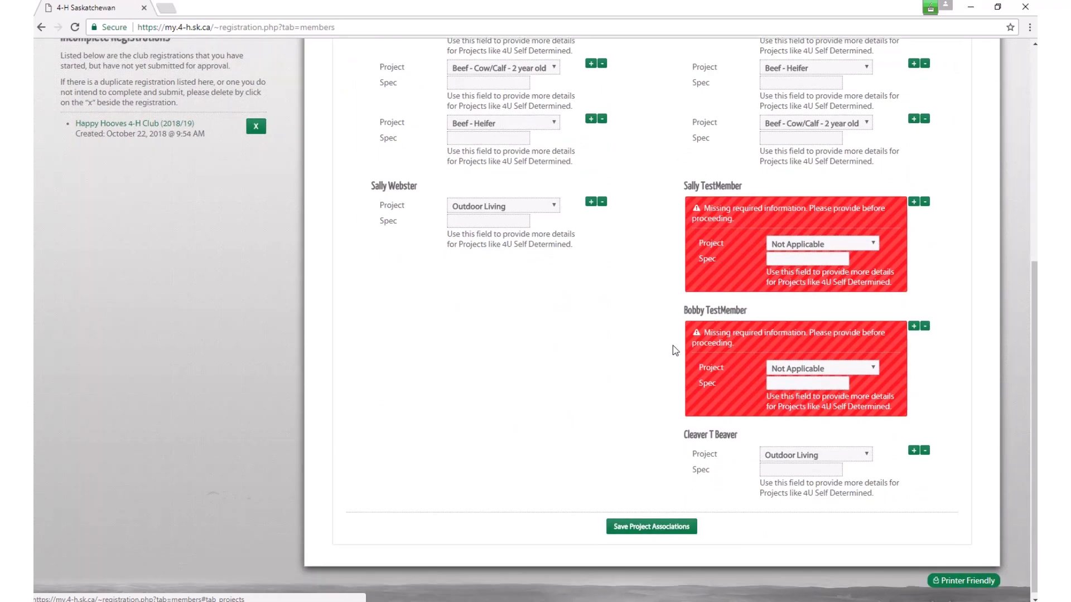
pyautogui.scroll(3, 673, 350)
pyautogui.scroll(-2, 672, 346)
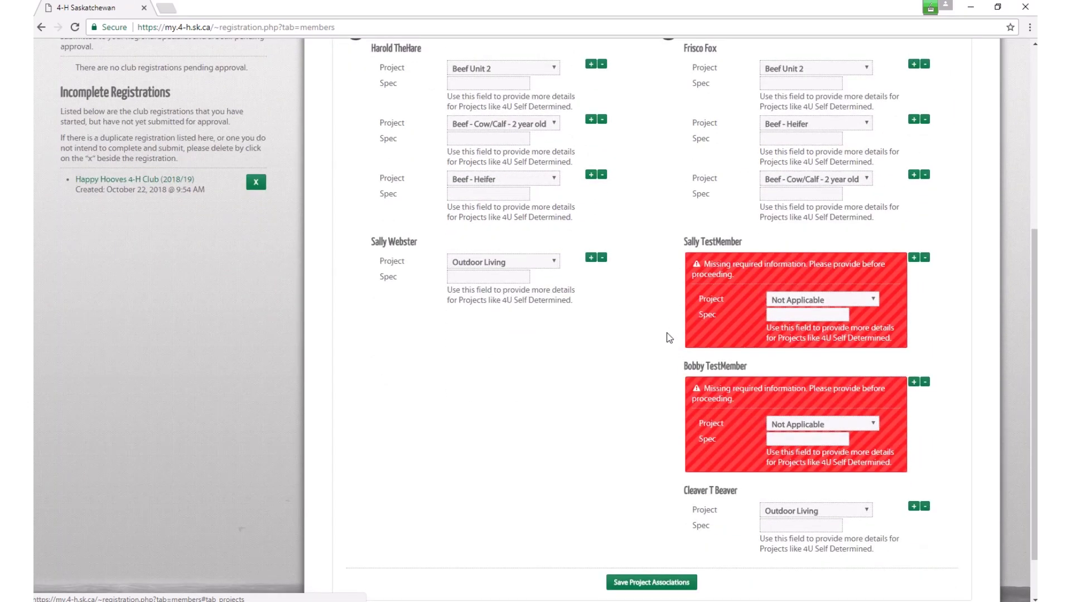
pyautogui.click(873, 300)
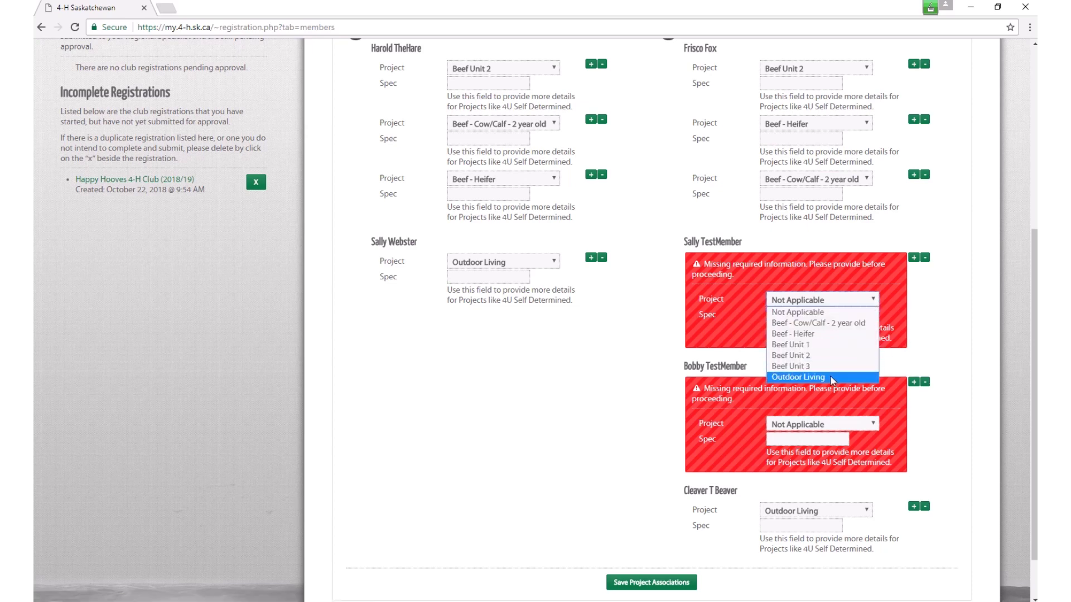
pyautogui.click(803, 377)
# Step: Give the other member Beef Unit 3 plus an added Beef - Heifer project, then save
pyautogui.click(874, 425)
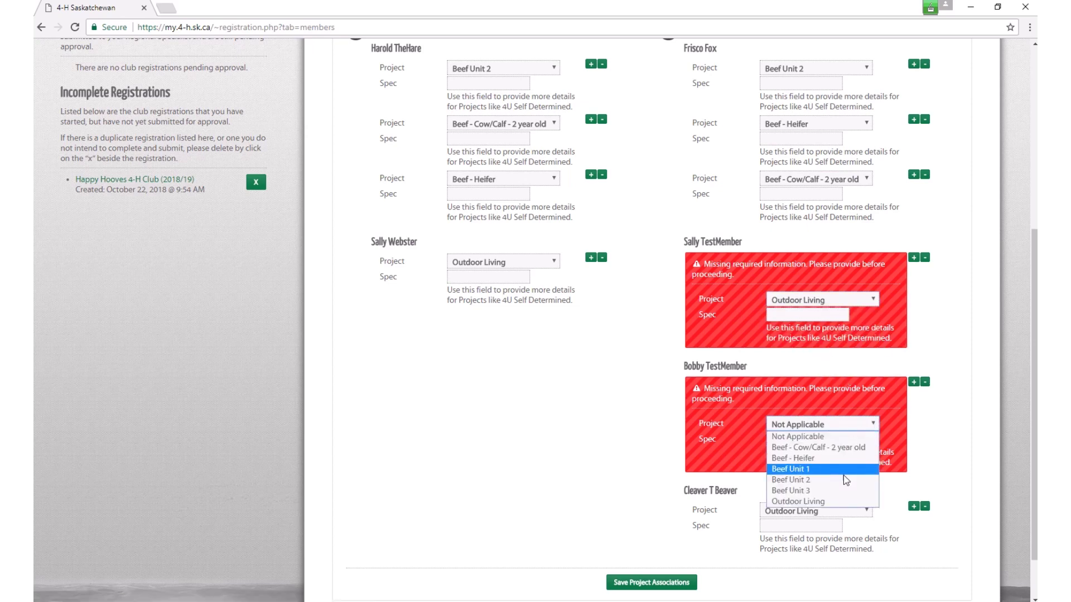
pyautogui.click(841, 492)
pyautogui.click(914, 382)
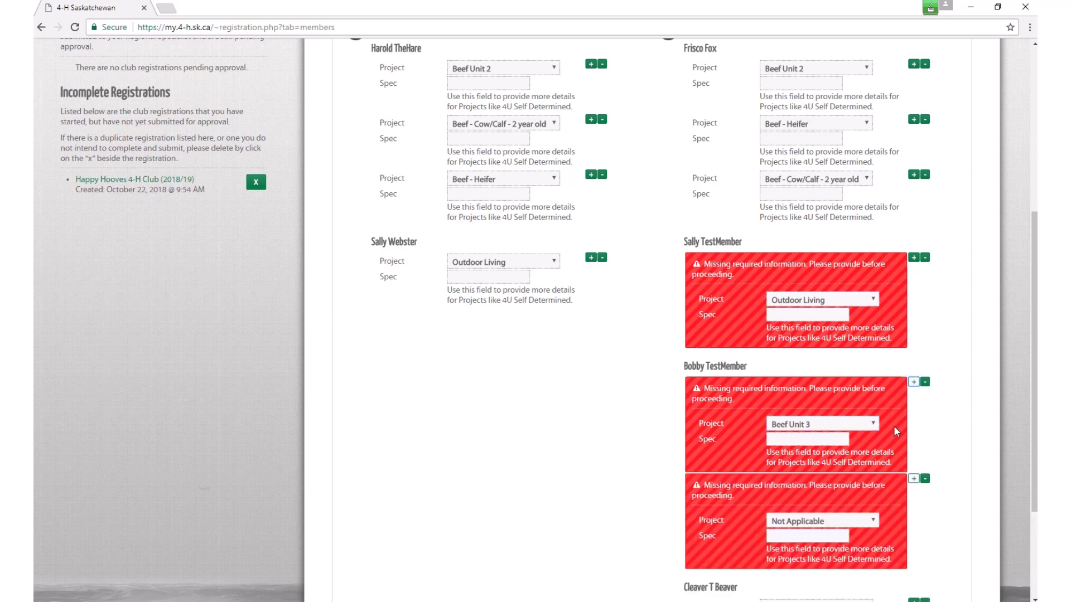
pyautogui.click(874, 521)
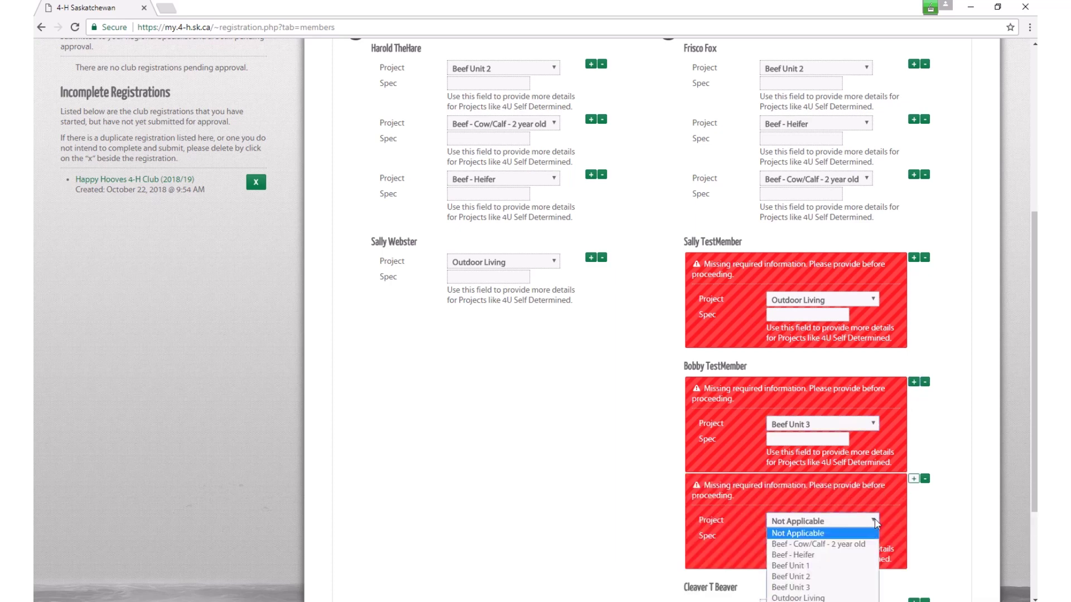
pyautogui.click(839, 555)
pyautogui.scroll(-3, 605, 463)
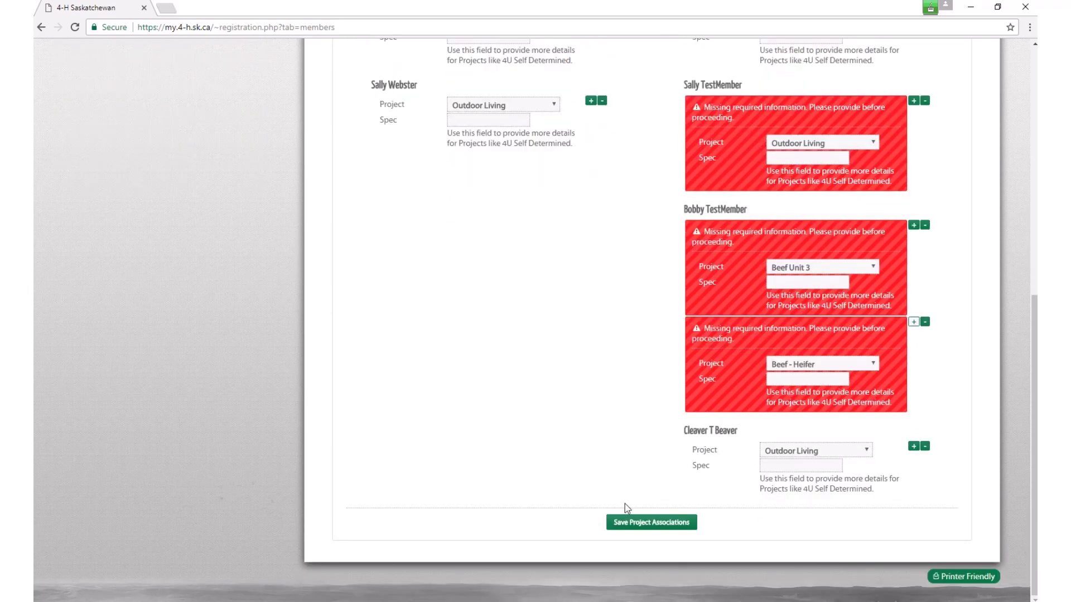
pyautogui.click(626, 522)
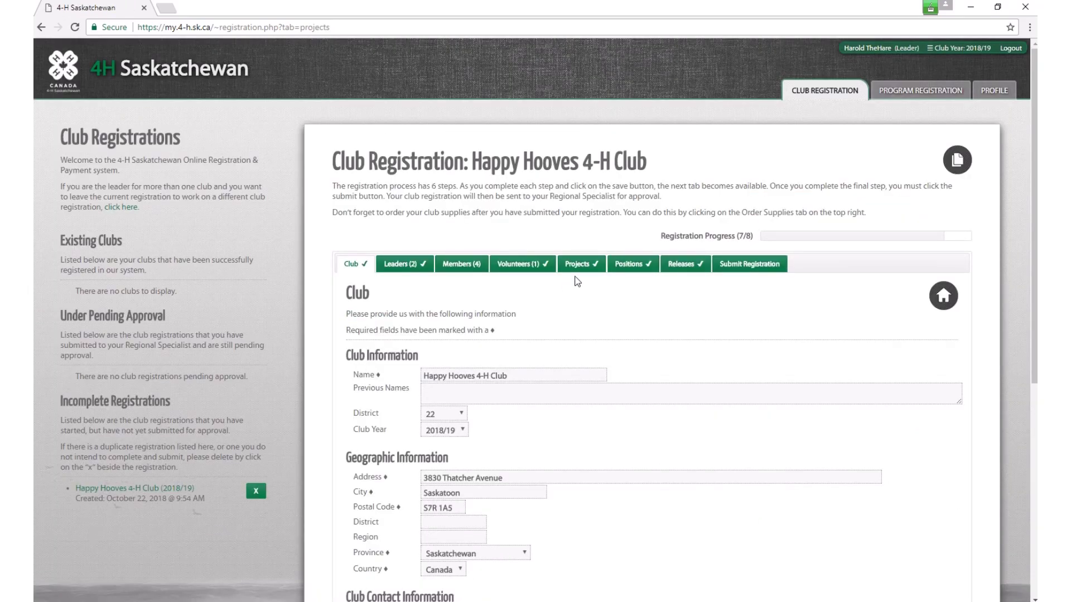
# Step: Set the third member's Photo Release to Yes and Bits & Pieces to Both, then save
pyautogui.click(689, 271)
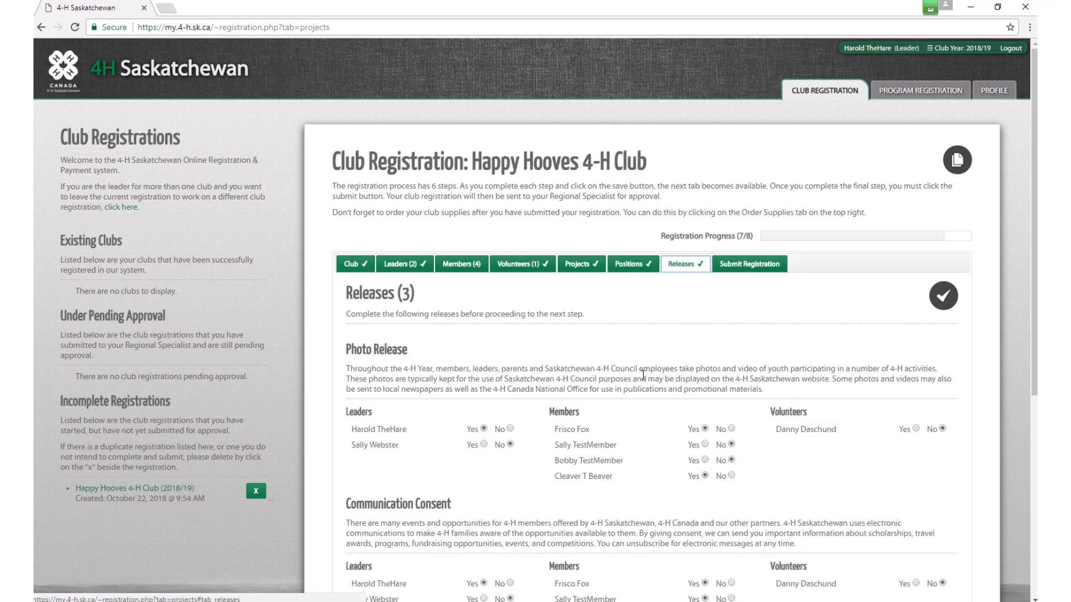
pyautogui.scroll(-4, 644, 377)
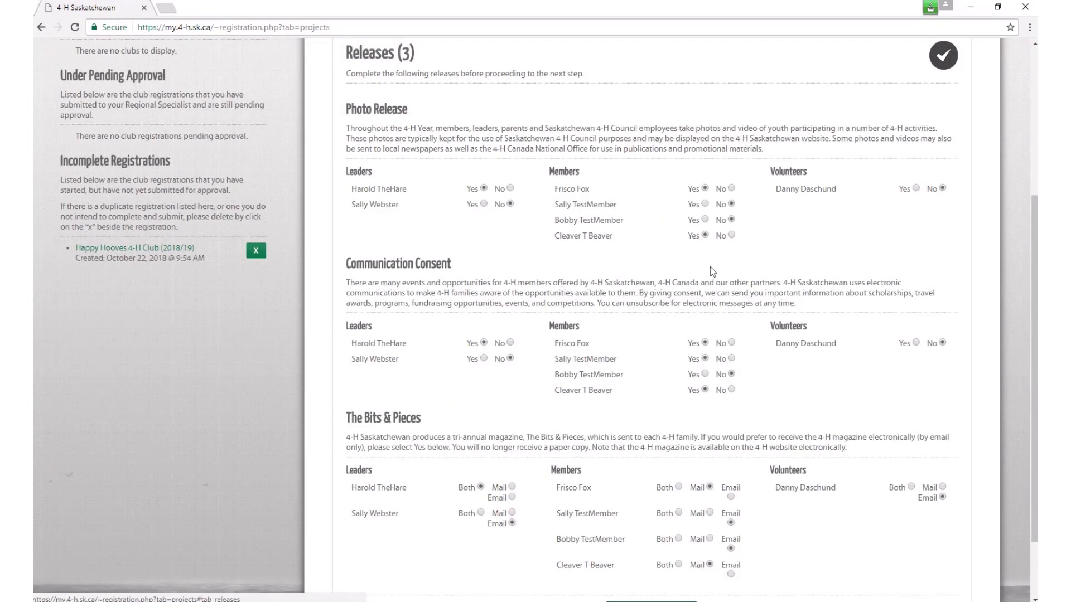
pyautogui.click(706, 220)
pyautogui.scroll(-1, 644, 371)
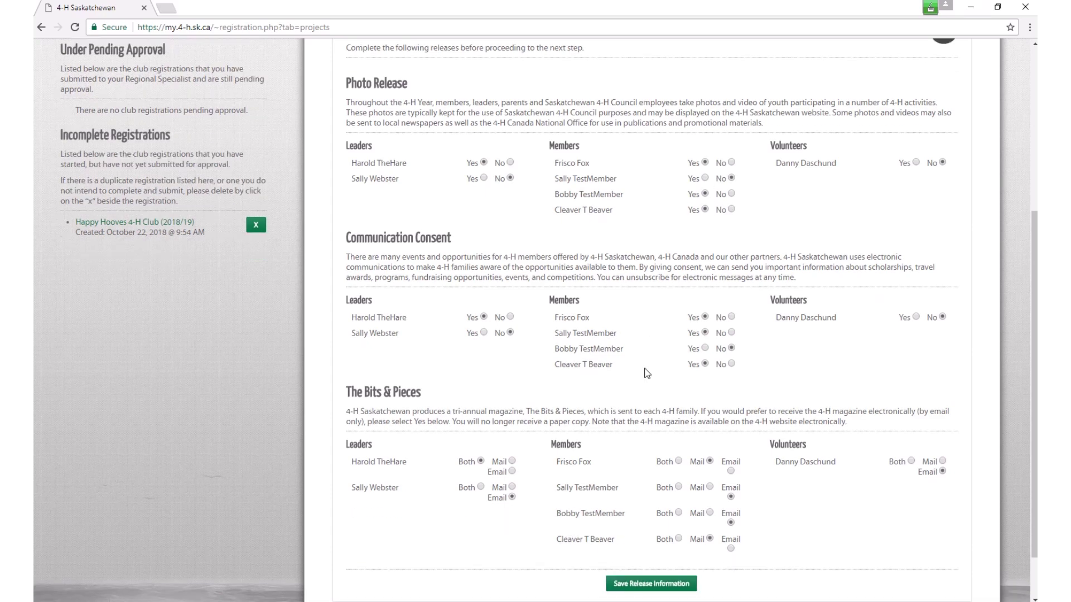
pyautogui.scroll(-1, 664, 430)
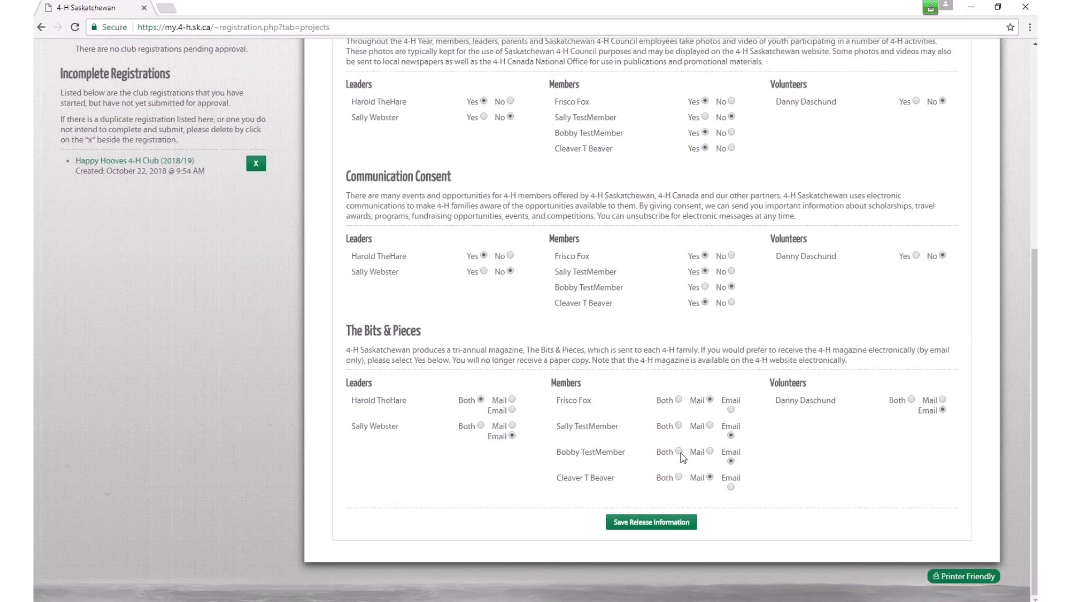
pyautogui.click(678, 452)
pyautogui.click(658, 528)
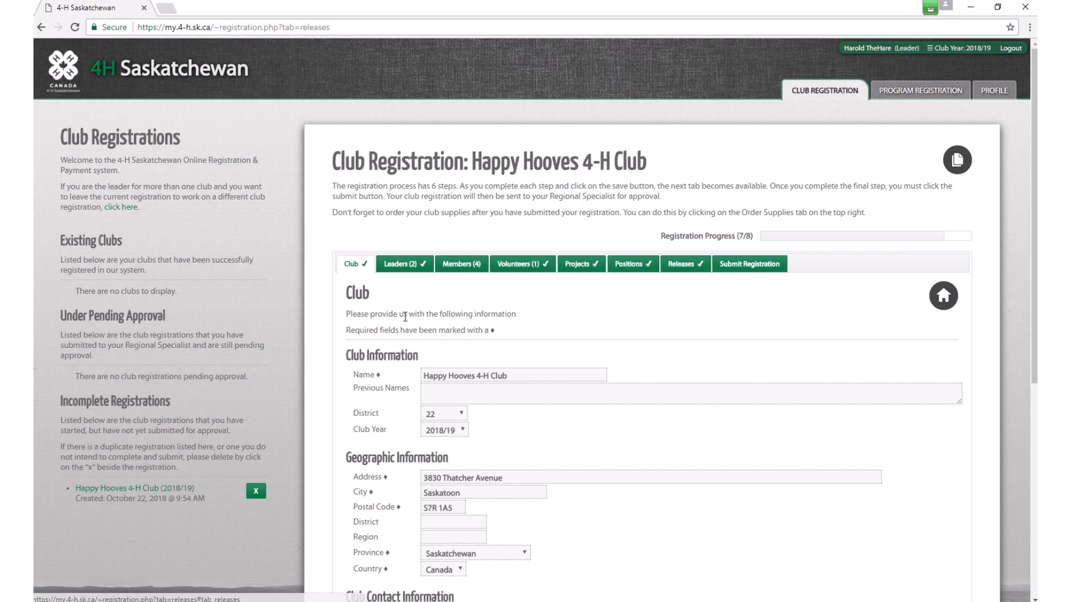
# Step: Review the Leaders, Members, Volunteers and Projects steps in turn, finishing on Positions
pyautogui.scroll(-1, 540, 329)
pyautogui.scroll(1, 558, 332)
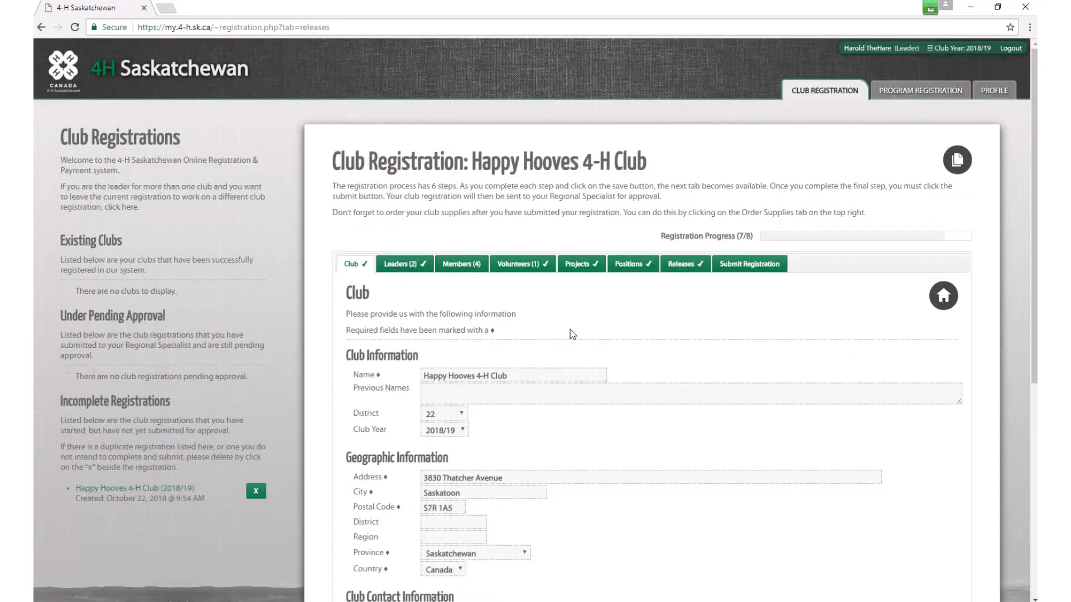
pyautogui.click(403, 266)
pyautogui.scroll(-2, 579, 385)
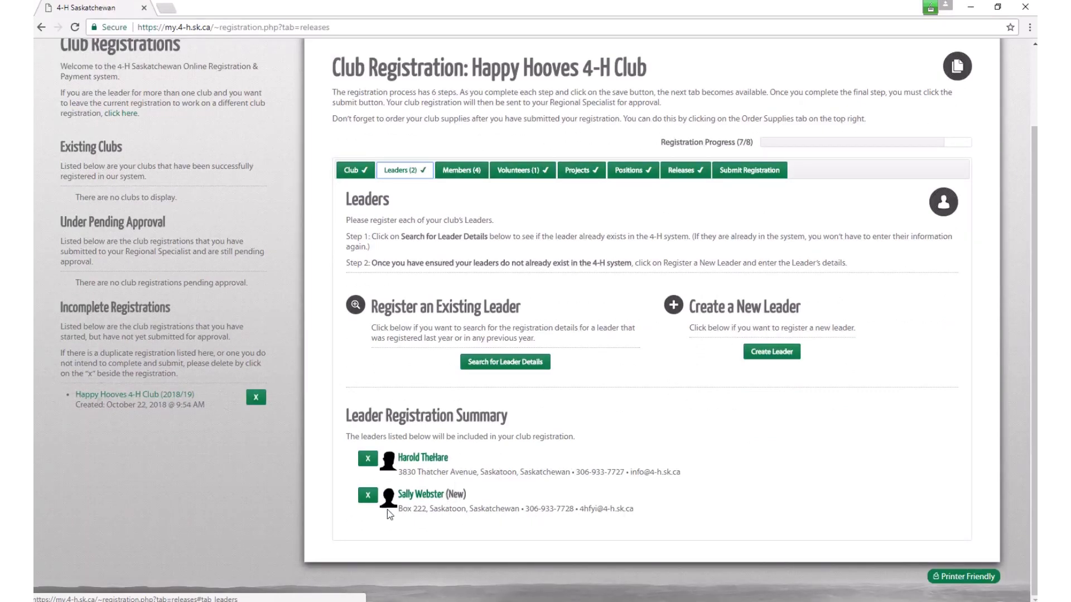
pyautogui.click(461, 170)
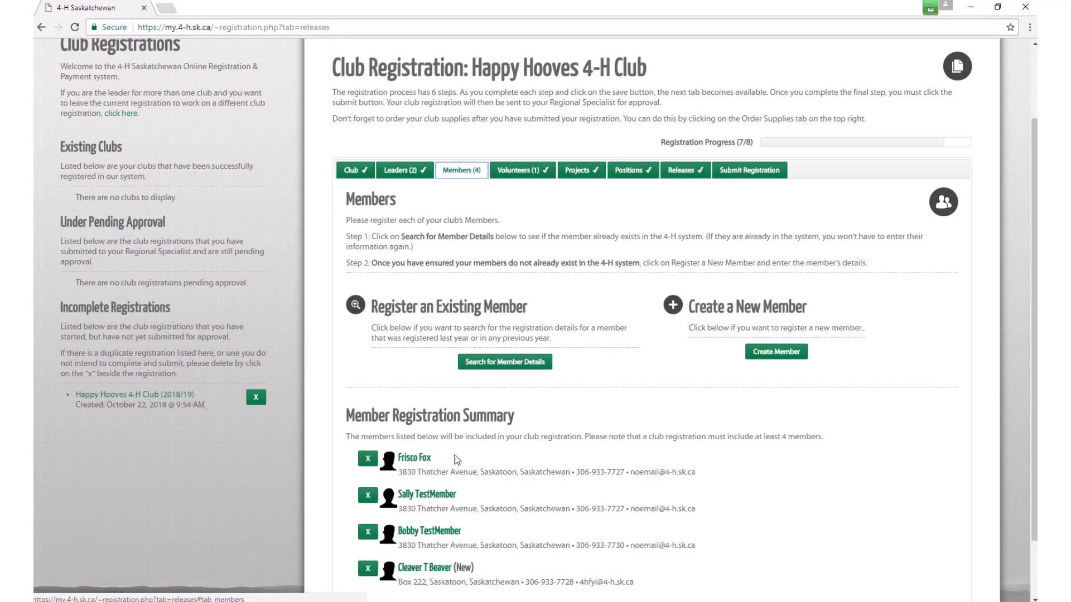
pyautogui.scroll(-1, 424, 452)
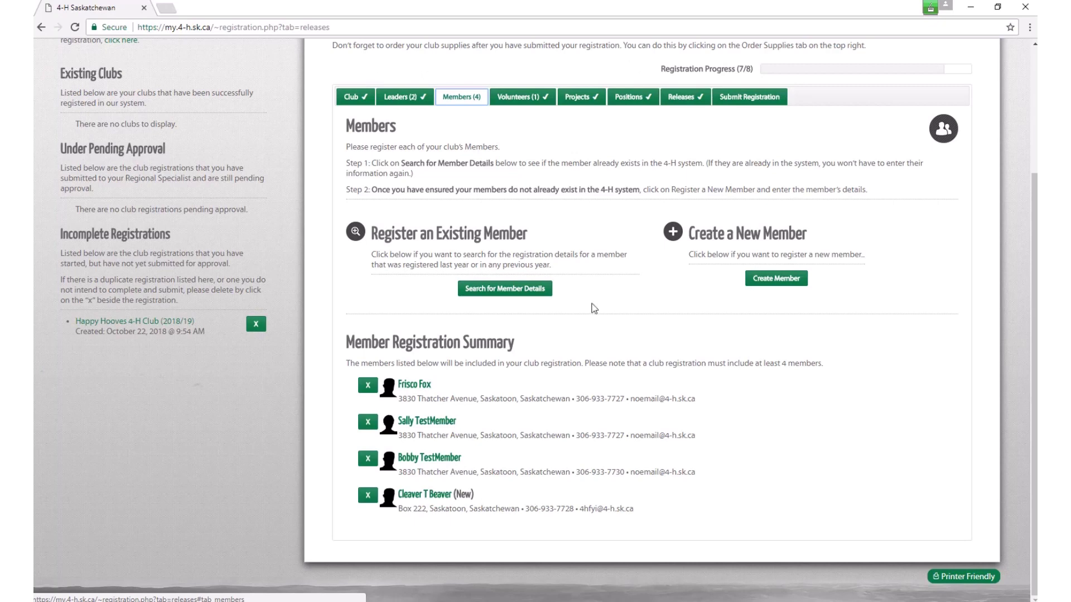
pyautogui.click(524, 98)
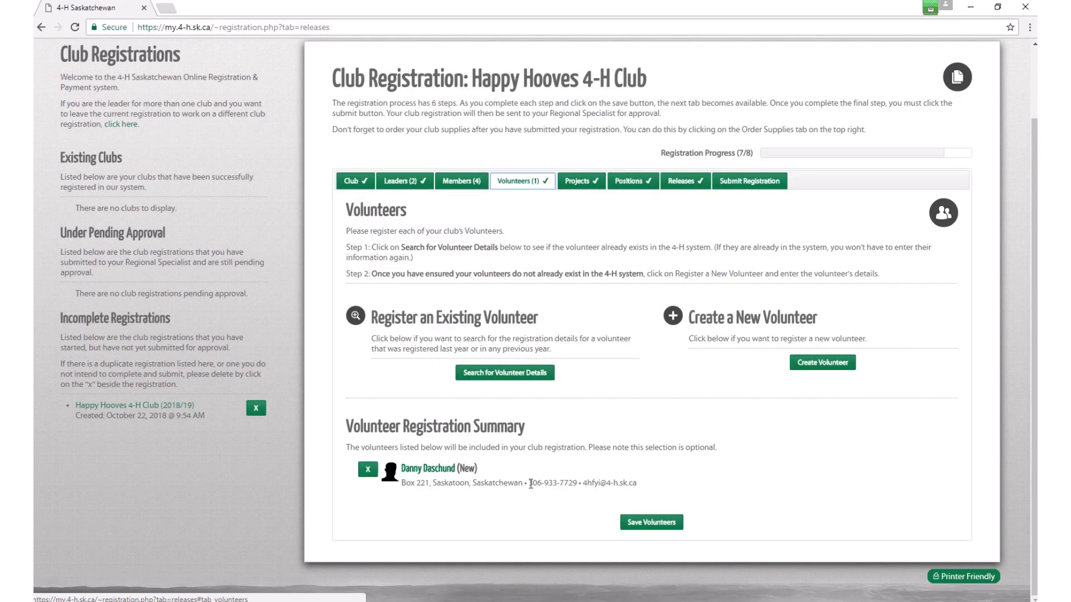
pyautogui.click(582, 183)
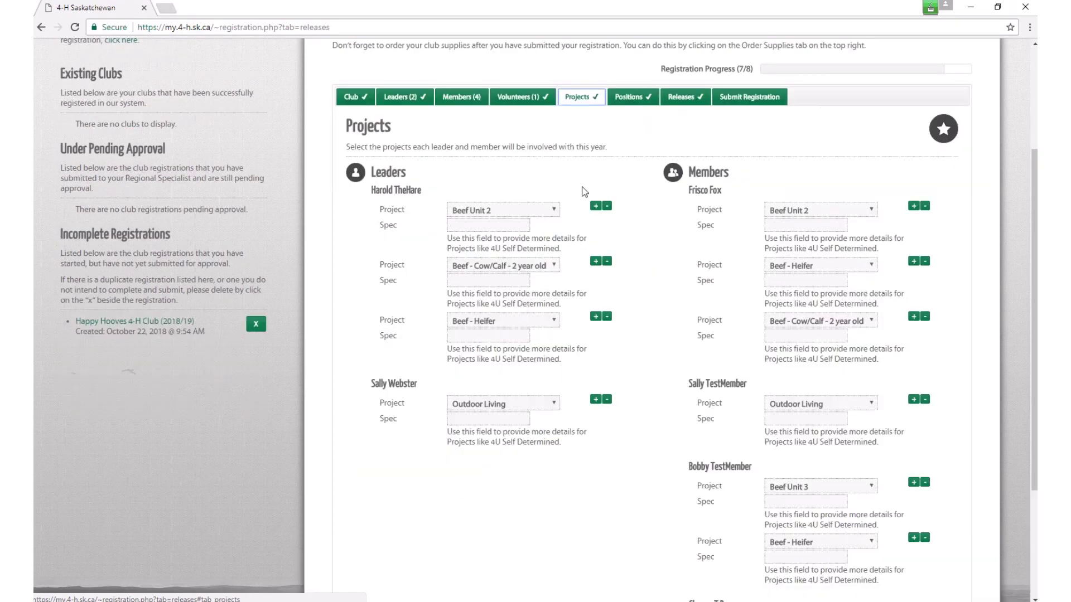
pyautogui.scroll(-3, 637, 233)
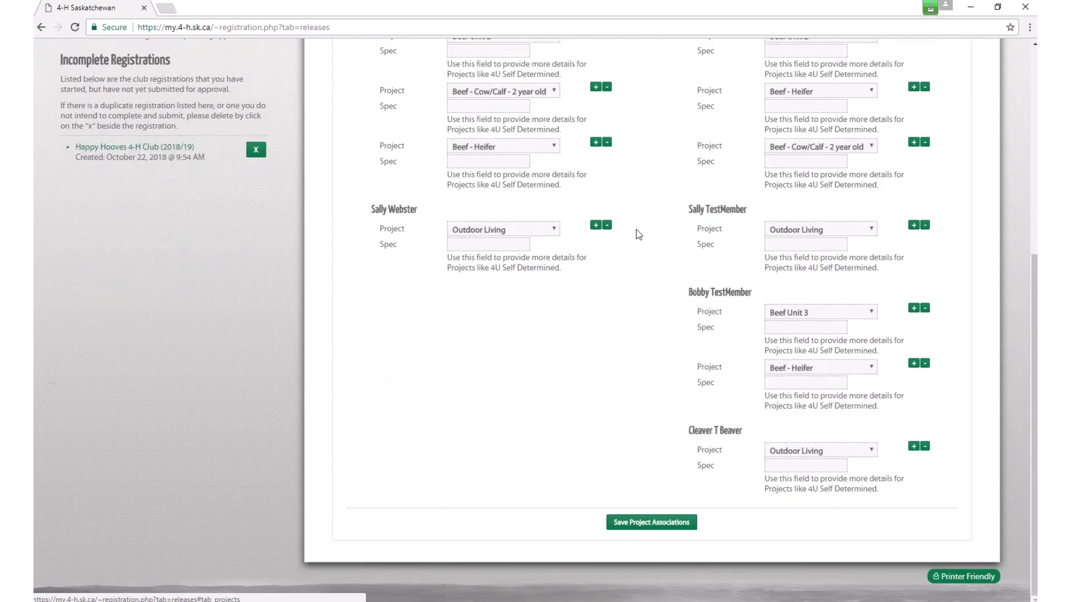
pyautogui.scroll(3, 636, 233)
pyautogui.click(633, 170)
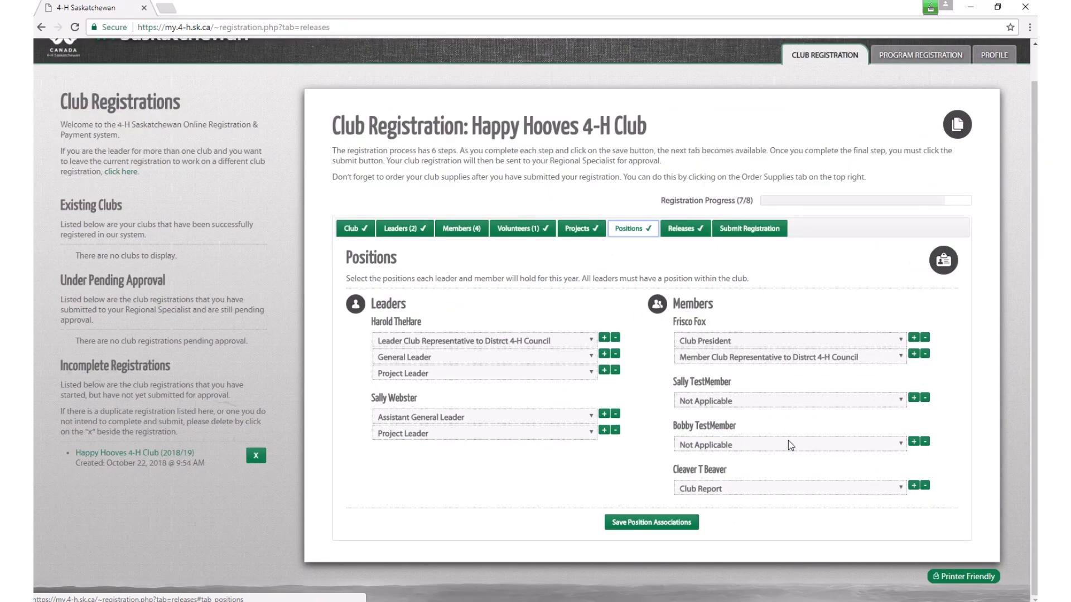
# Step: Assign the second member as Club Secretary and the third member as Club Treasurer
pyautogui.click(887, 401)
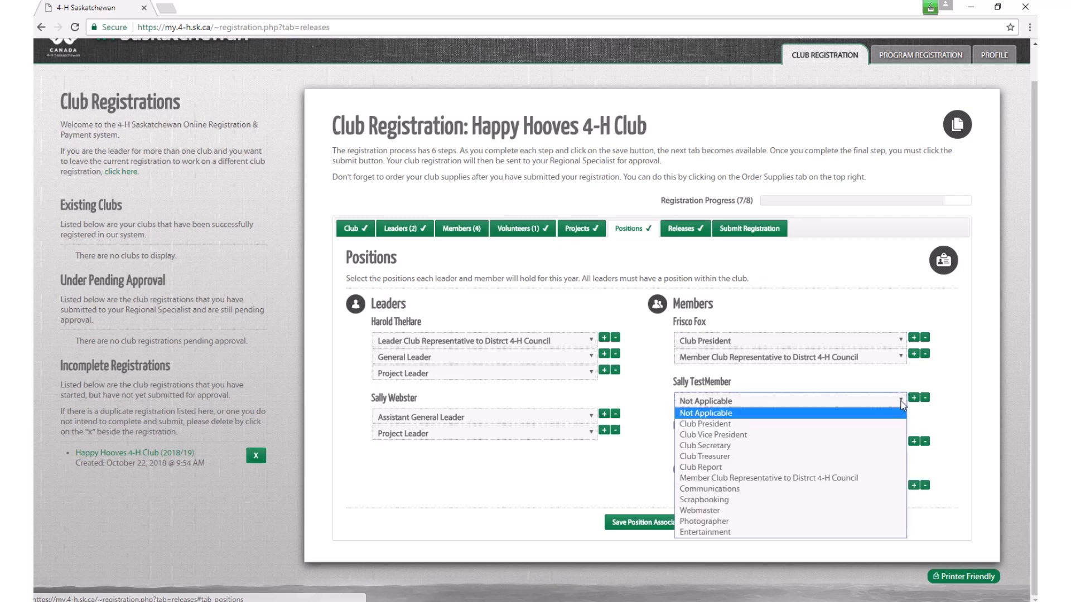
pyautogui.click(831, 444)
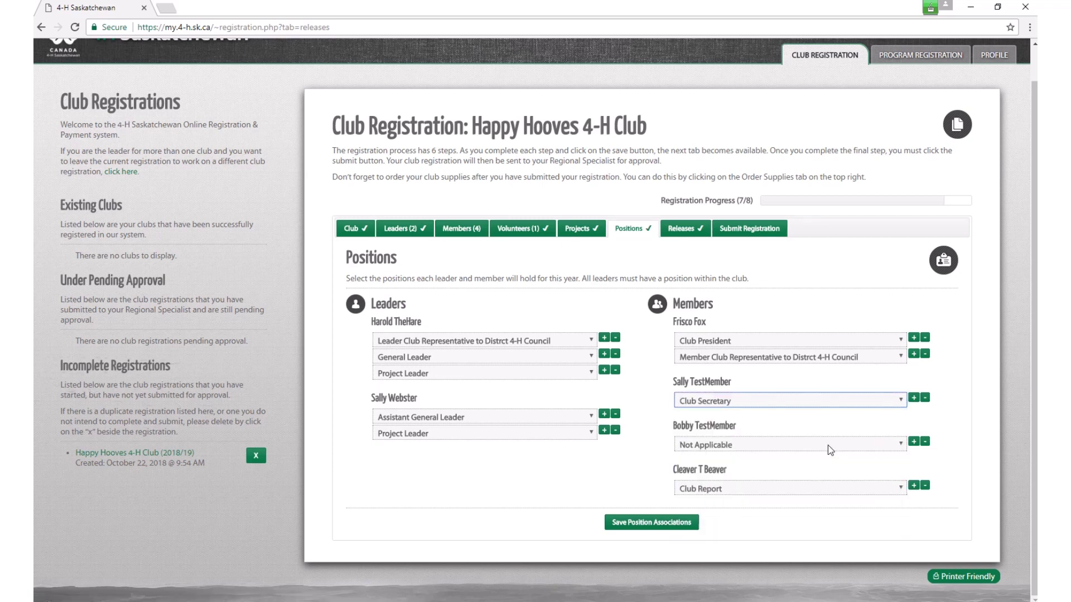
pyautogui.click(901, 446)
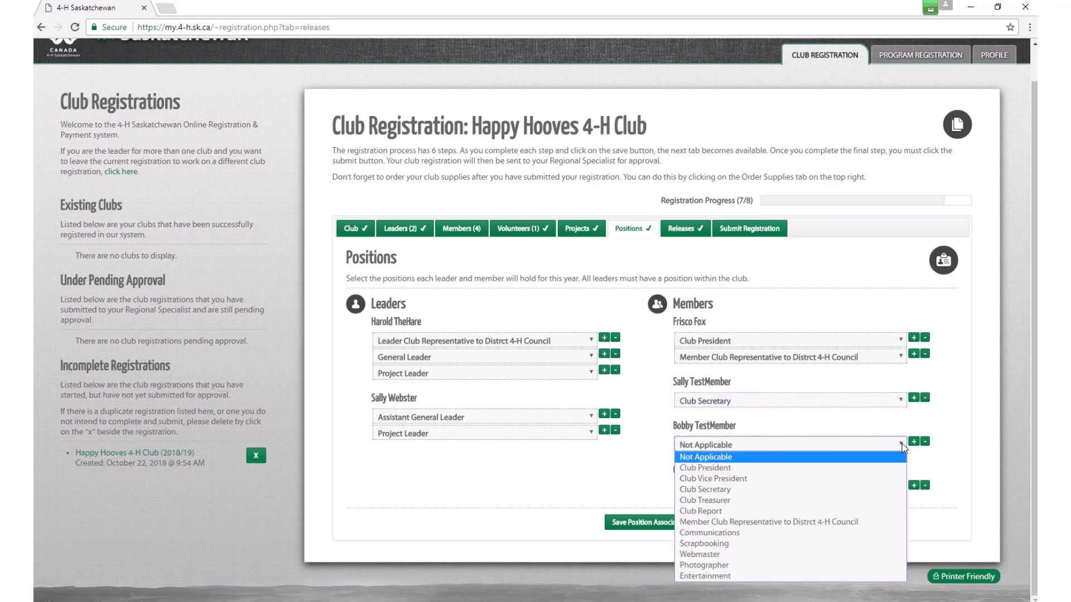
pyautogui.click(819, 506)
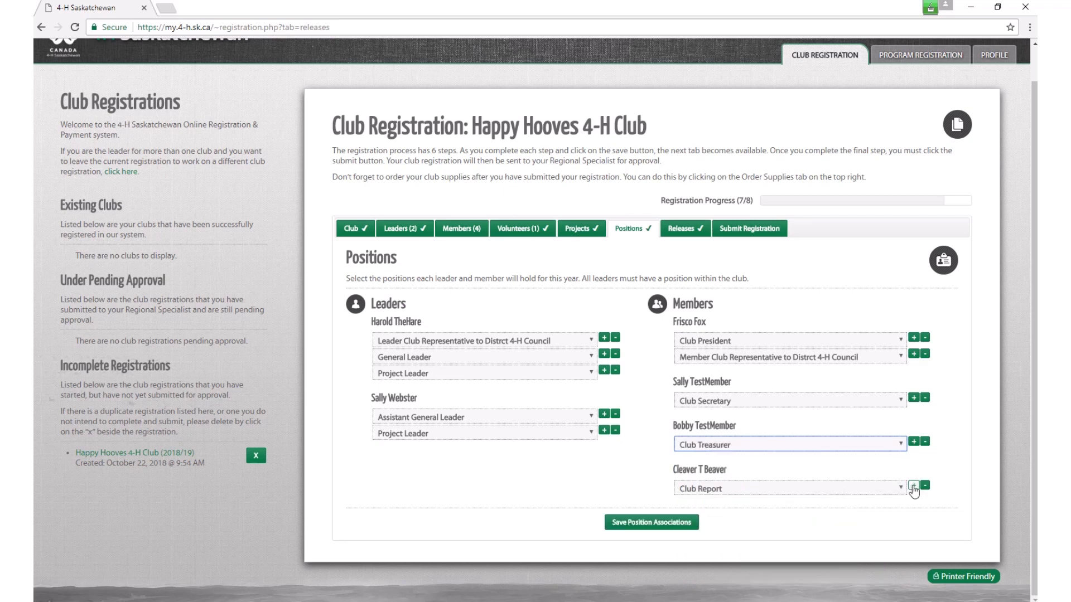
# Step: Give the third member a second position, Member Club Representative, and save the position associations
pyautogui.click(915, 446)
pyautogui.click(899, 444)
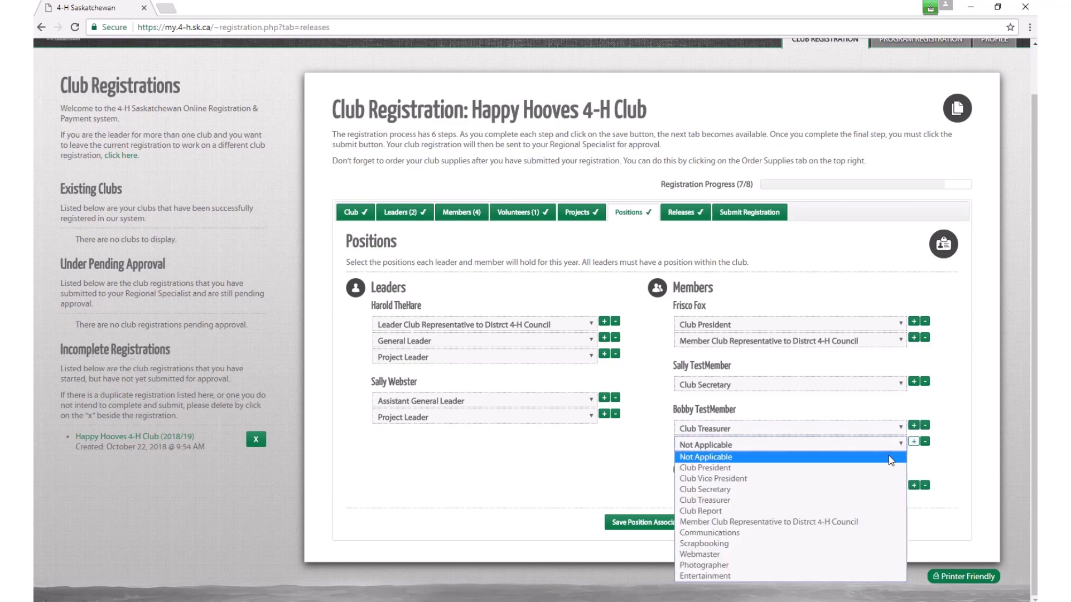
pyautogui.click(857, 523)
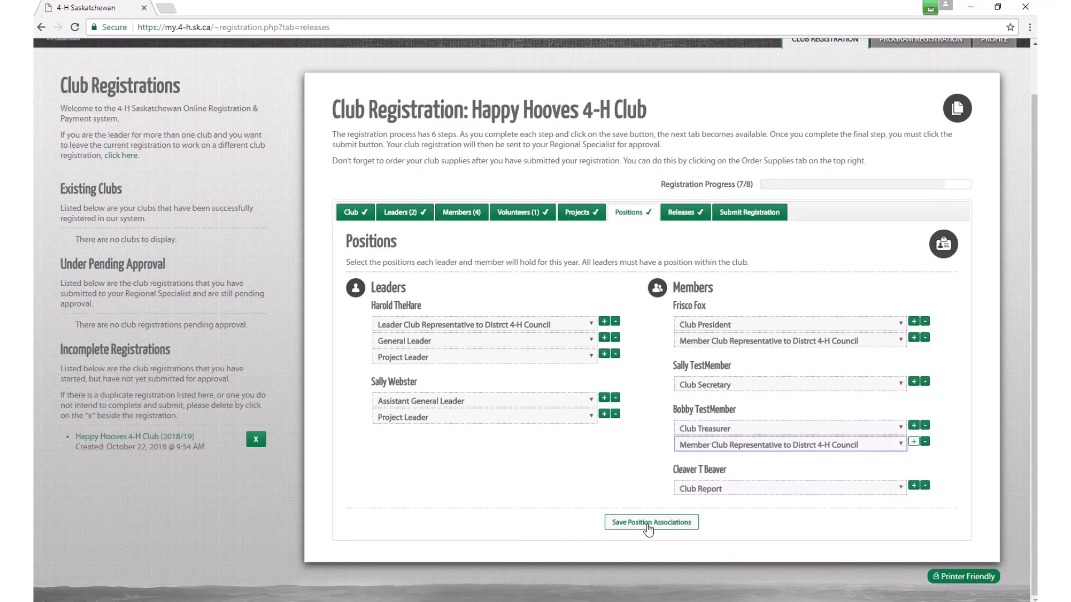
pyautogui.click(648, 523)
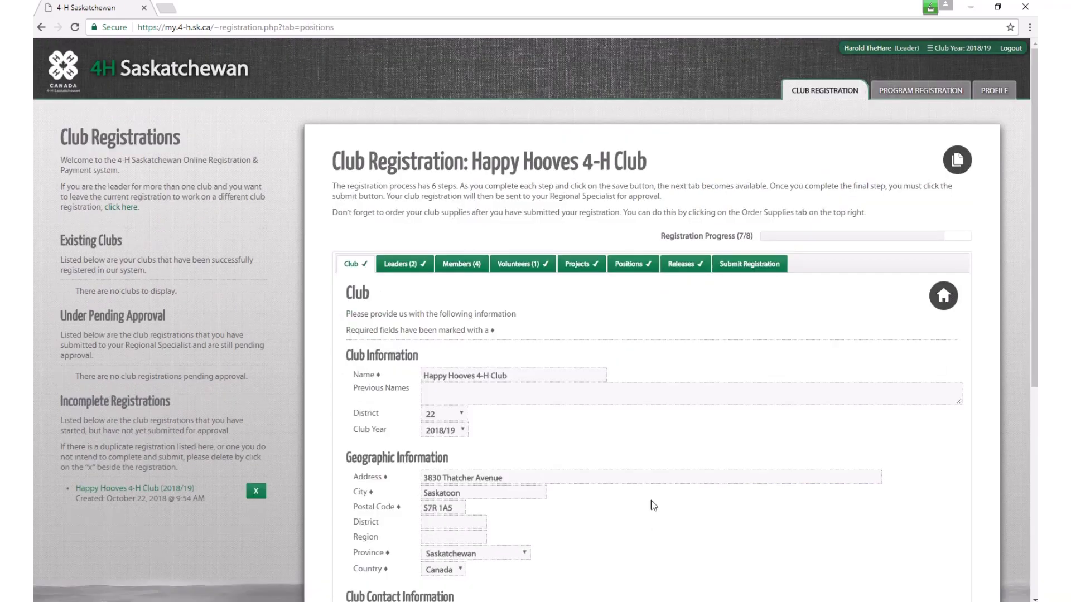
# Step: Review the Releases consents, then bring up the Submit Registration summary totalling $360.00
pyautogui.click(678, 264)
pyautogui.scroll(-5, 725, 429)
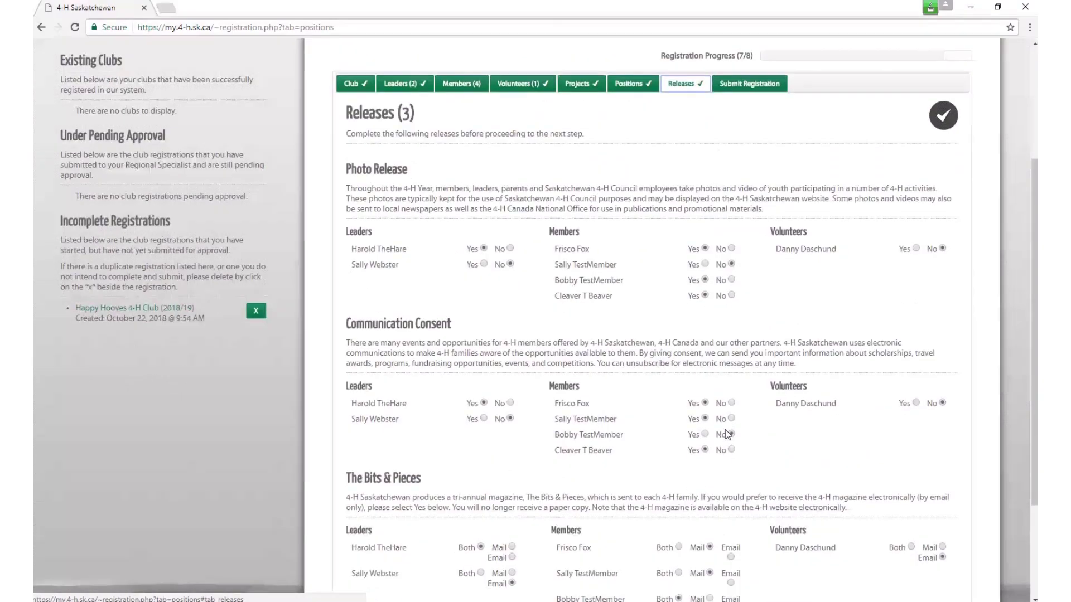
pyautogui.scroll(-1, 725, 430)
pyautogui.scroll(5, 726, 430)
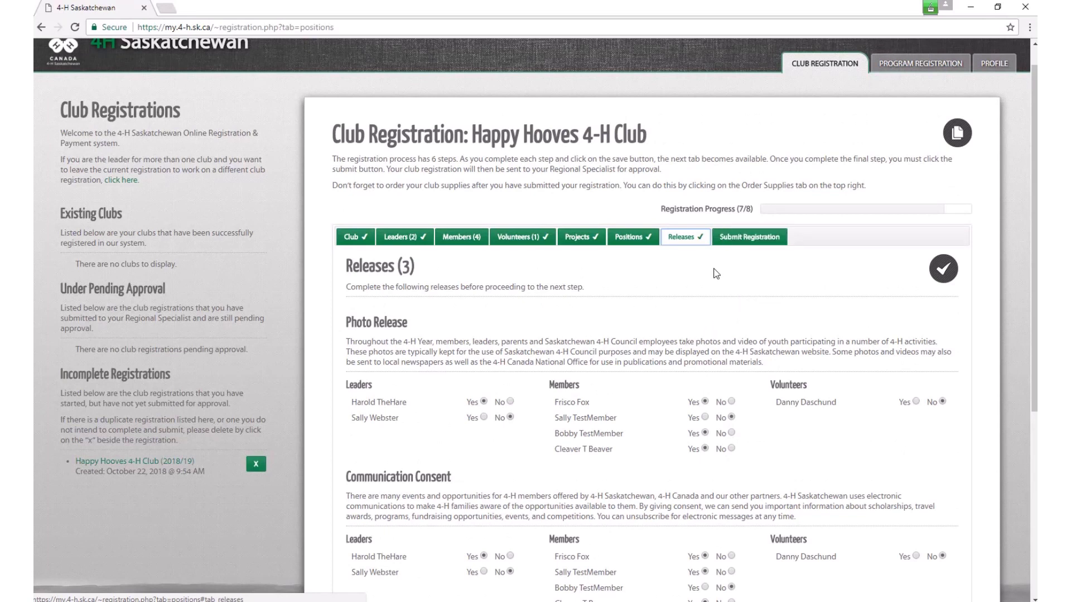
pyautogui.click(750, 237)
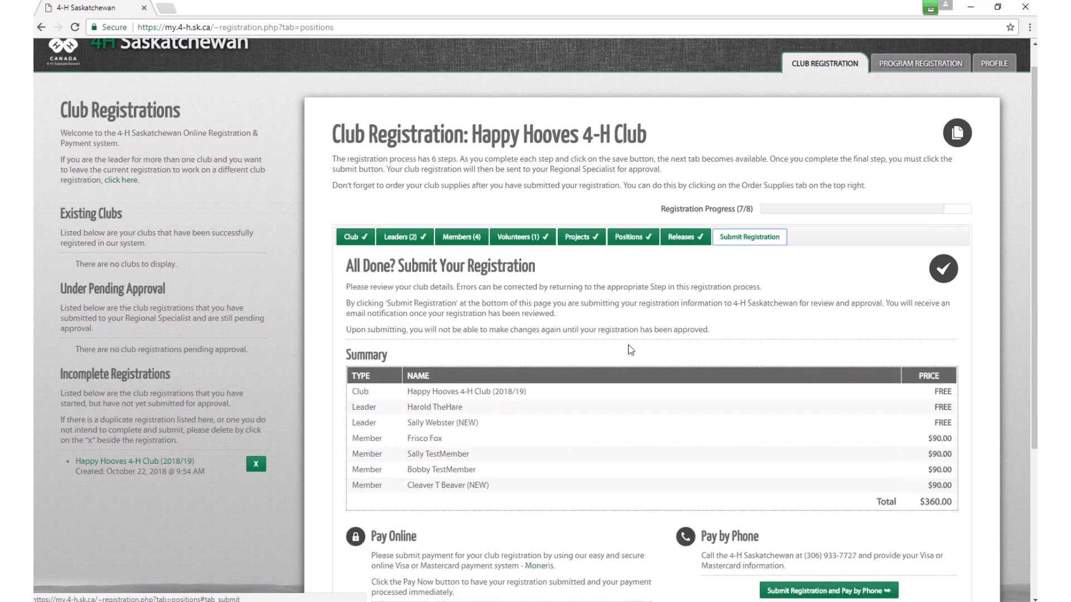
# Step: Review the club, leaders and members summary, then submit the registration with payment by mailed cheque
pyautogui.scroll(-1, 631, 350)
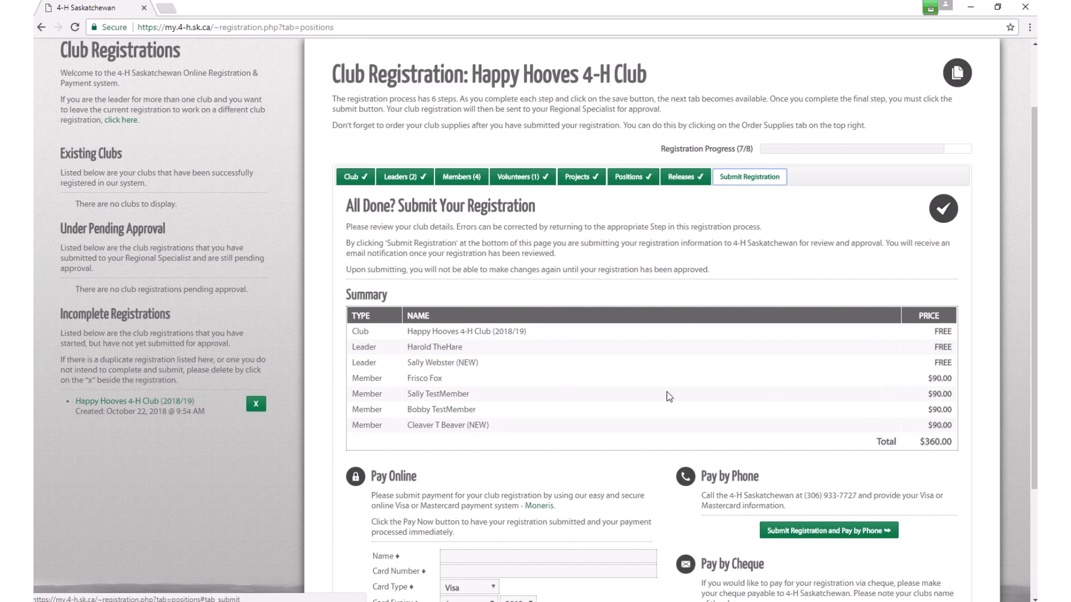
pyautogui.scroll(-3, 669, 396)
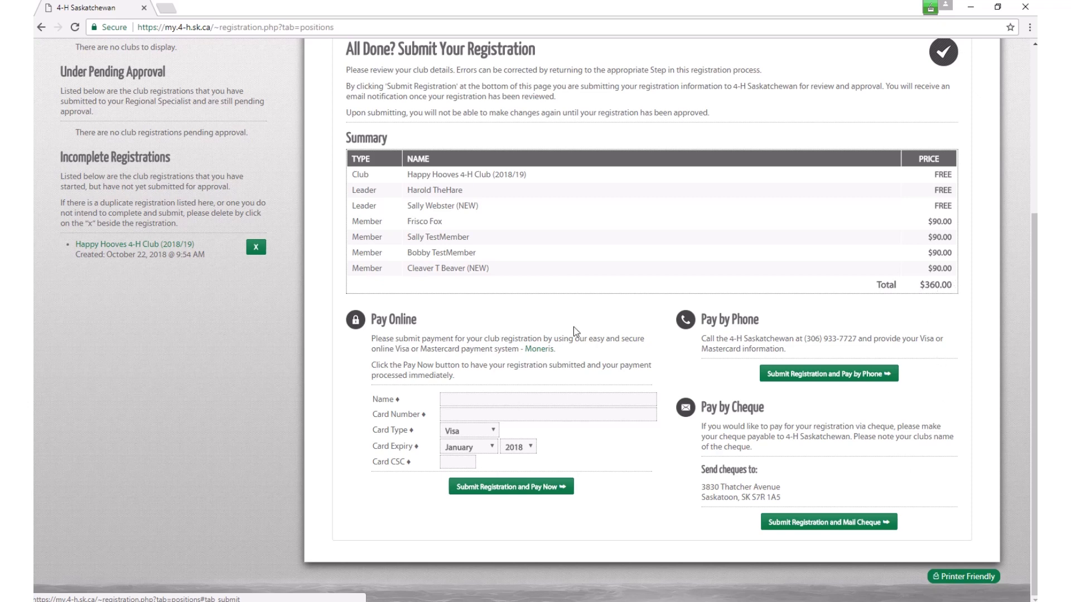
pyautogui.scroll(3, 577, 338)
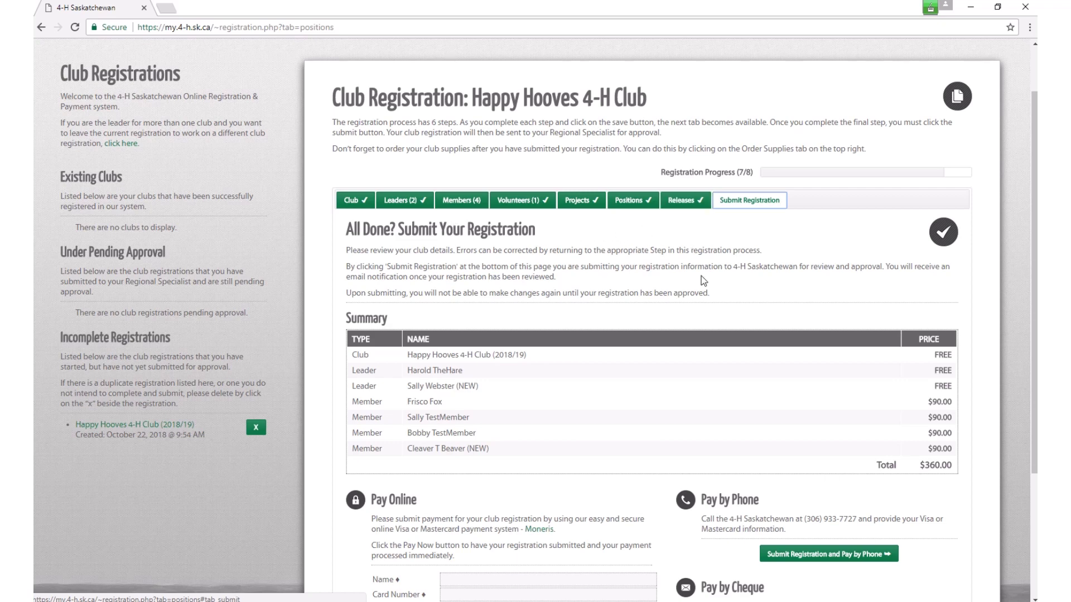
pyautogui.scroll(-3, 702, 290)
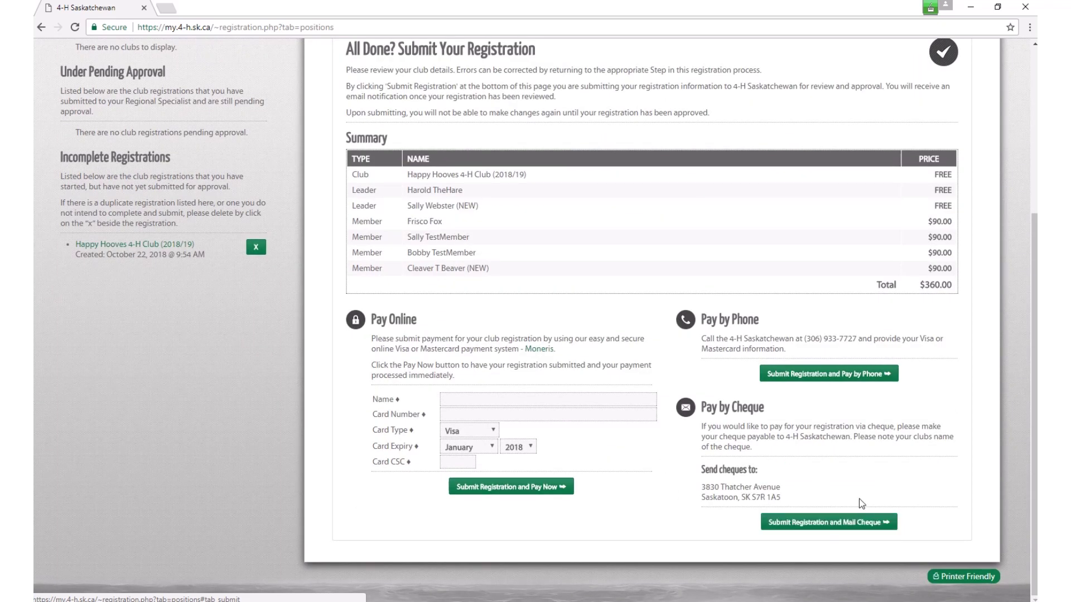
pyautogui.click(814, 530)
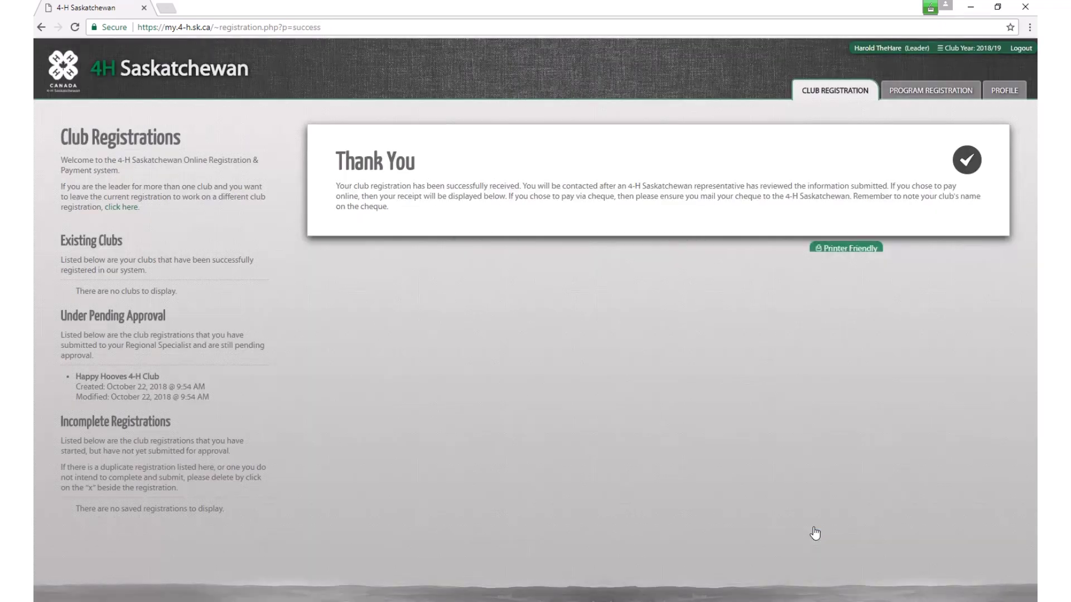